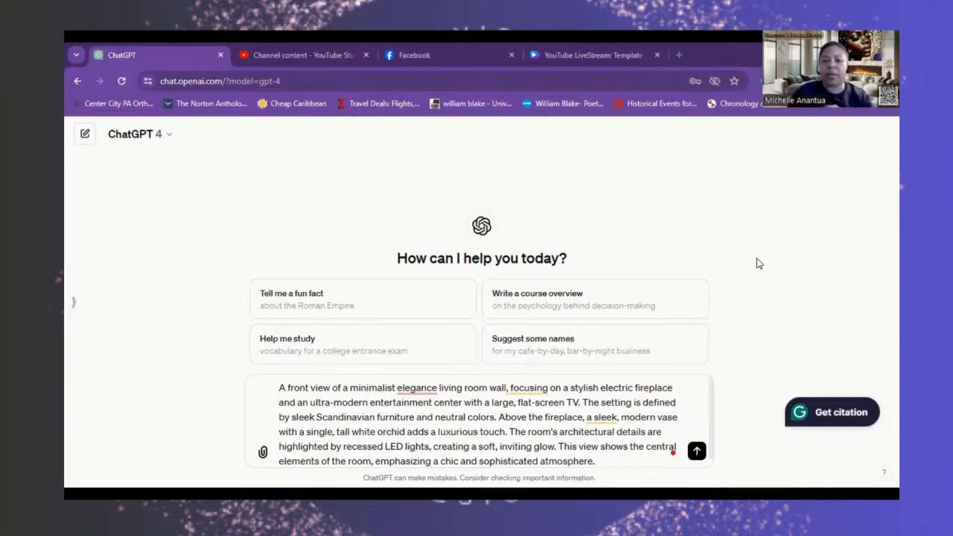
Step: Open the Harmony and Jazz video from the YouTube Studio content list, pause it and examine its view count
{"action": "left_click", "coordinate": [298, 52]}
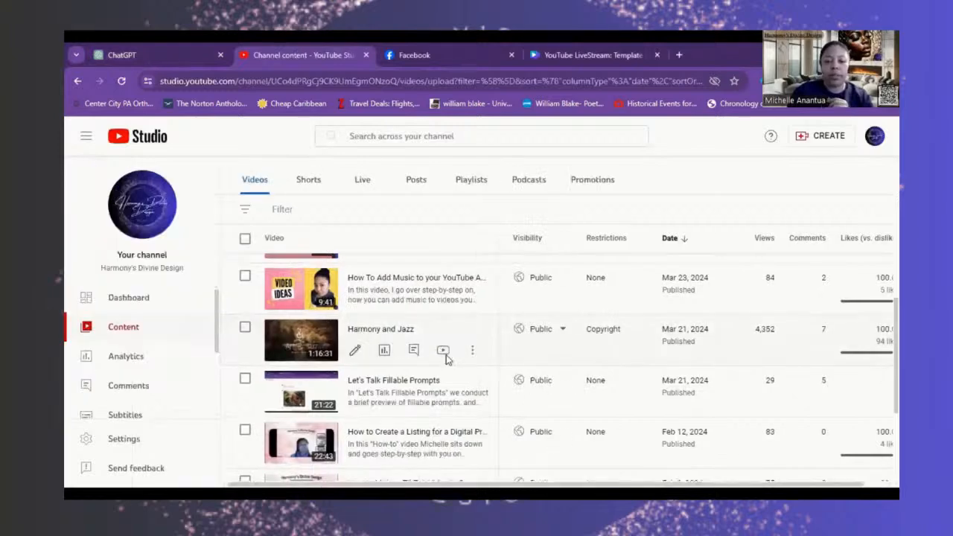
{"action": "left_click", "coordinate": [446, 355]}
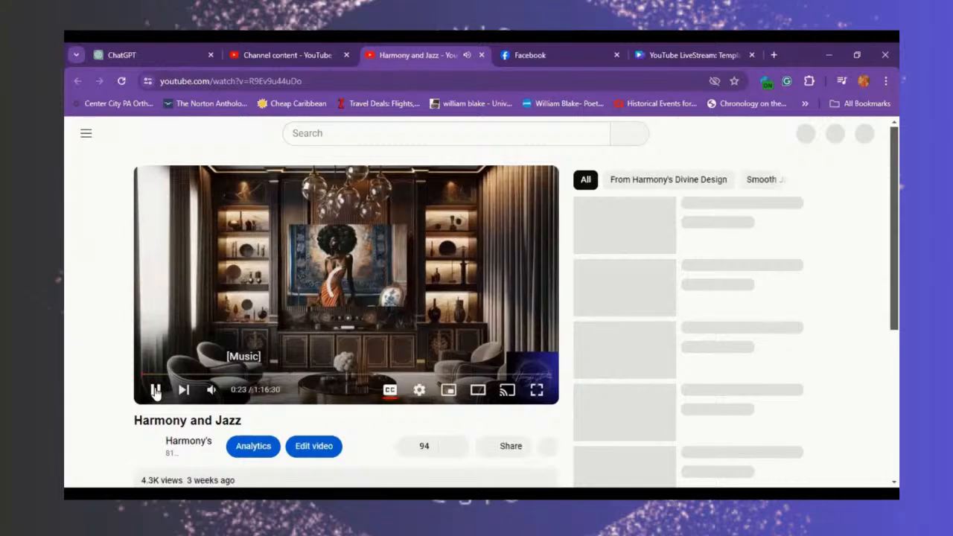
{"action": "left_click", "coordinate": [155, 389]}
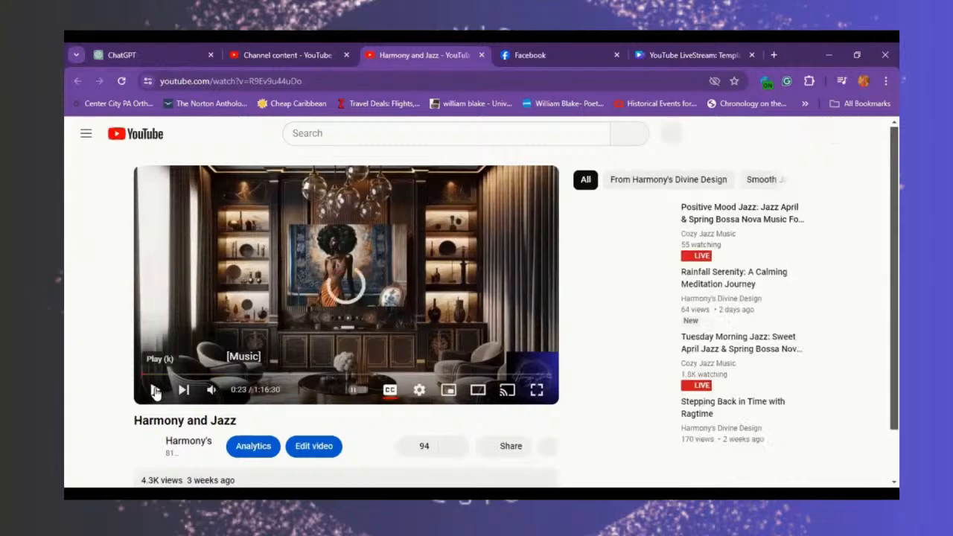
{"action": "left_click", "coordinate": [156, 390]}
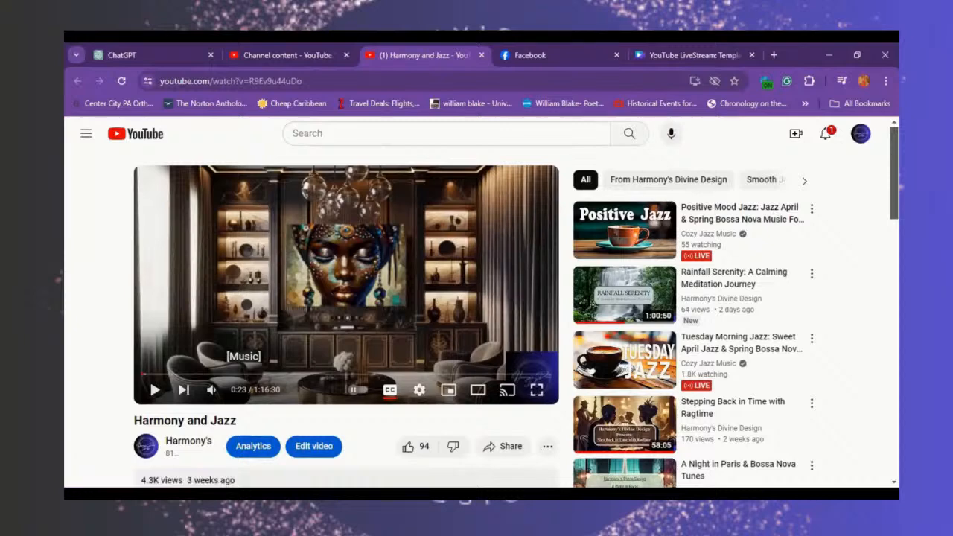
{"action": "scroll", "coordinate": [515, 306], "scroll_direction": "down", "scroll_amount": 1}
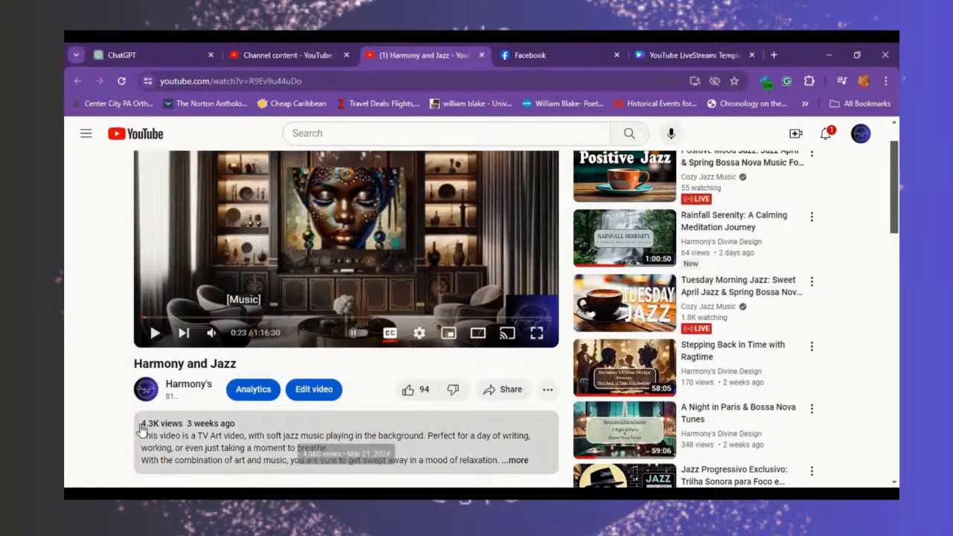
{"action": "left_click_drag", "start_coordinate": [152, 424], "coordinate": [140, 428]}
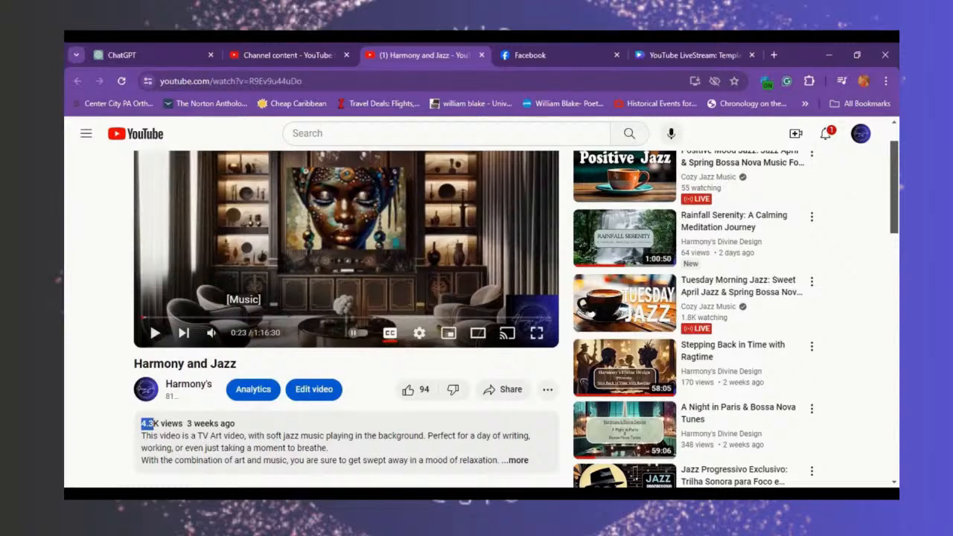
{"action": "scroll", "coordinate": [515, 307], "scroll_direction": "up", "scroll_amount": 1}
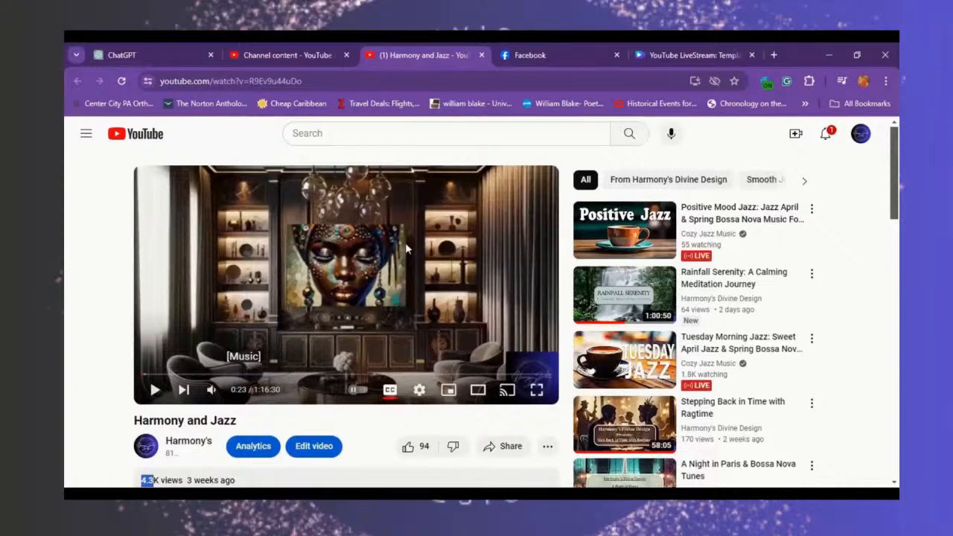
Step: Return to ChatGPT and submit the prepared prompt for a minimalist living room wall with an electric fireplace and flat-screen TV
{"action": "left_click", "coordinate": [131, 55]}
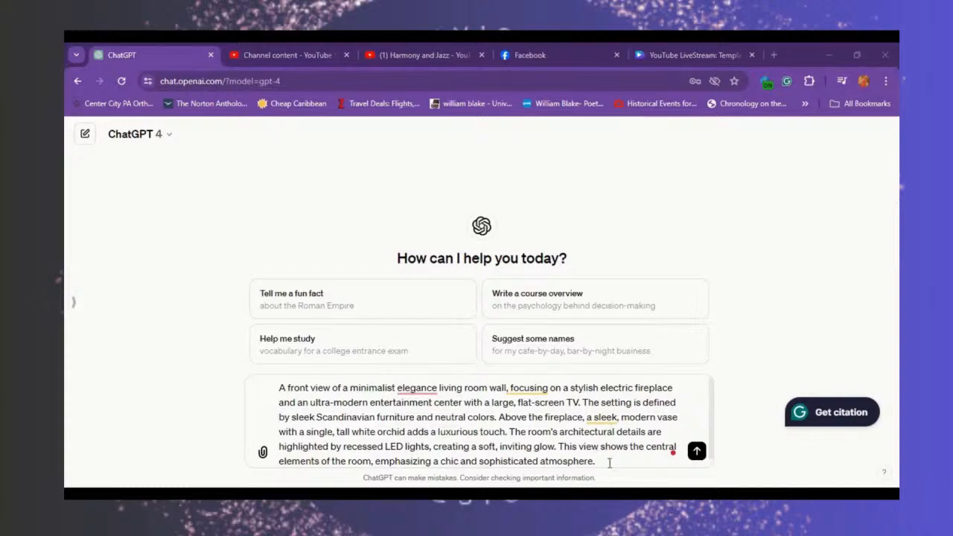
{"action": "left_click", "coordinate": [609, 463]}
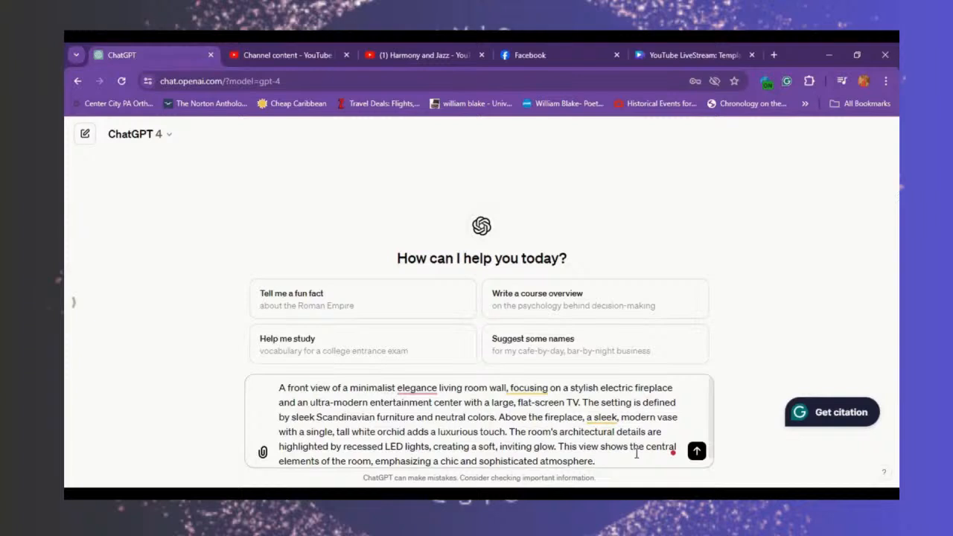
{"action": "left_click", "coordinate": [697, 455]}
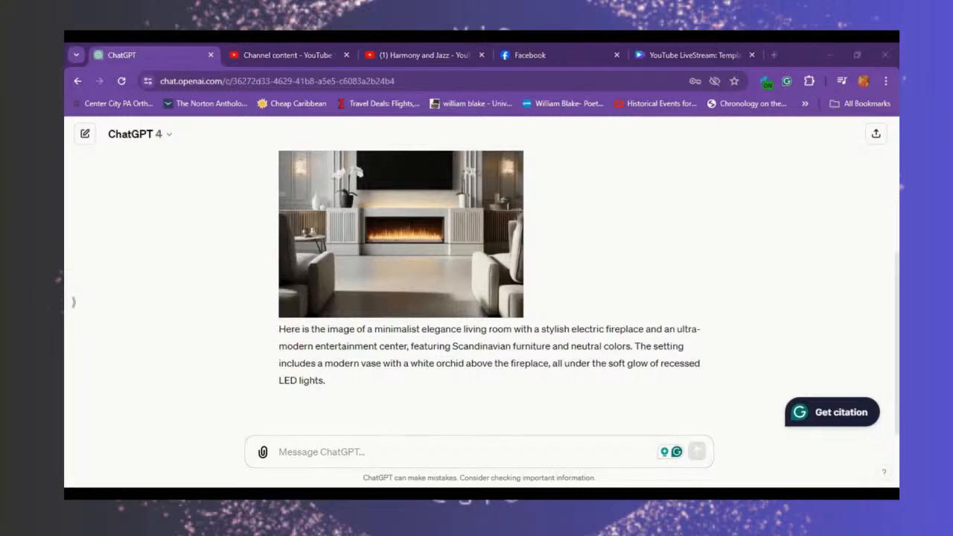
Step: Copy the generated living room image with the fireplace and TV
{"action": "scroll", "coordinate": [546, 270], "scroll_direction": "up", "scroll_amount": 2}
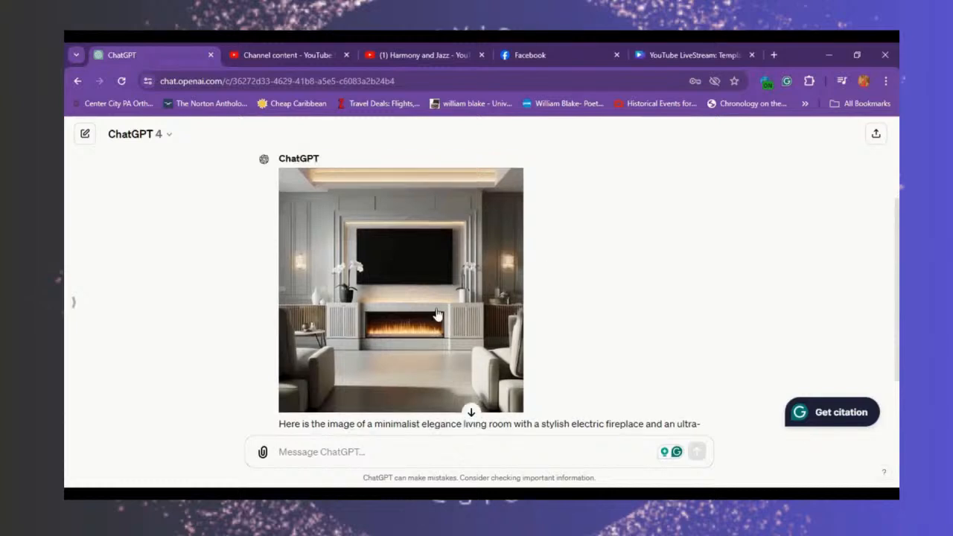
{"action": "mouse_move", "coordinate": [464, 349]}
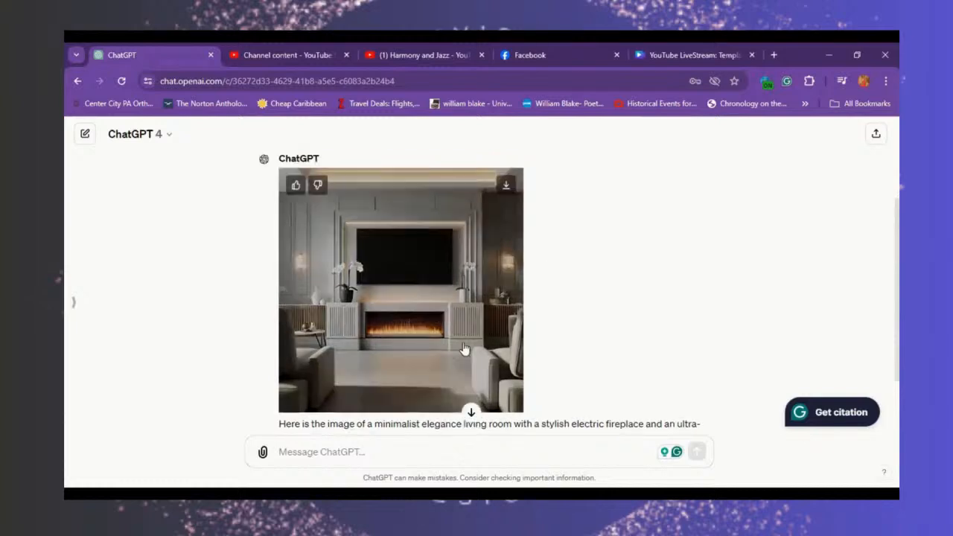
{"action": "right_click", "coordinate": [463, 342]}
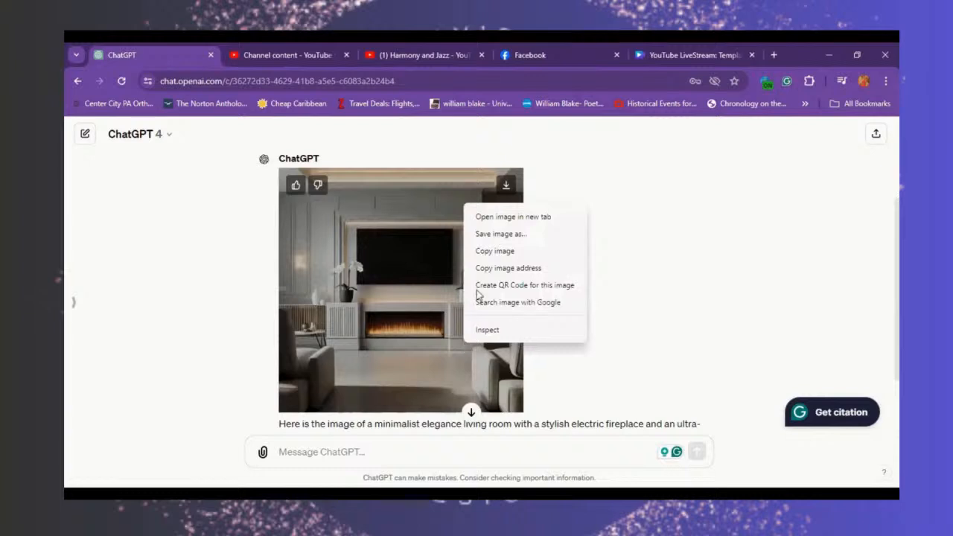
{"action": "left_click", "coordinate": [674, 208]}
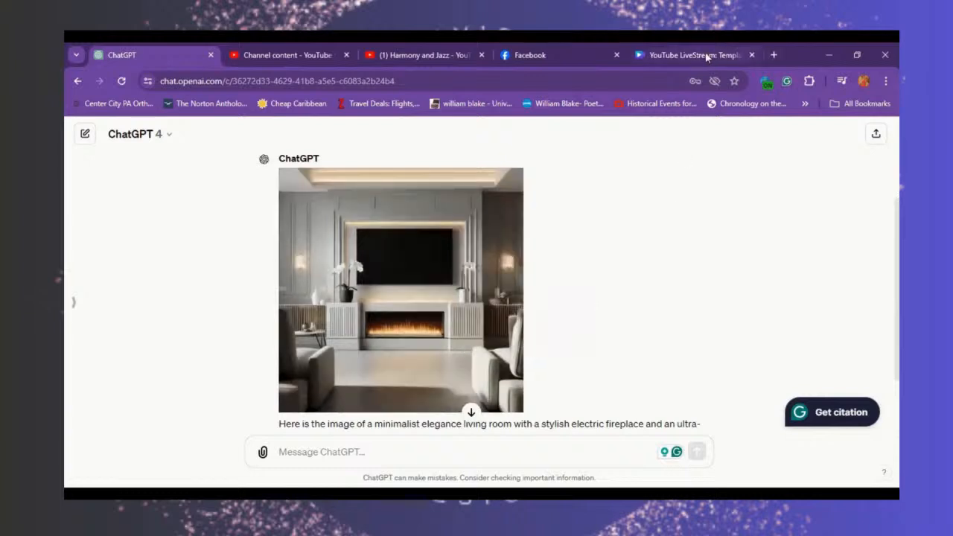
Step: Go to Canva in a new browser tab and create a blank YouTube Livestream Video design of 1920 × 1080 px
{"action": "left_click", "coordinate": [773, 54]}
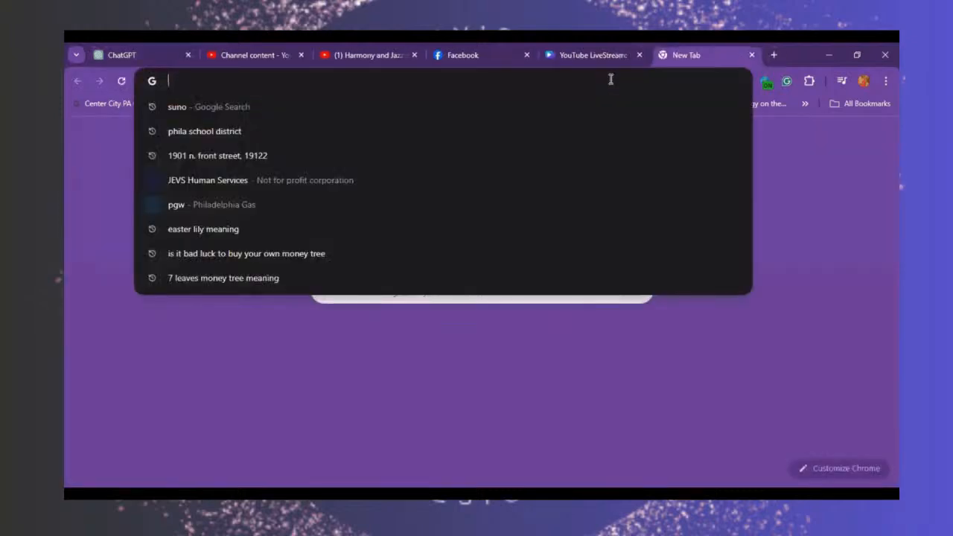
{"action": "type", "text": "canva"}
{"action": "key", "text": "Return"}
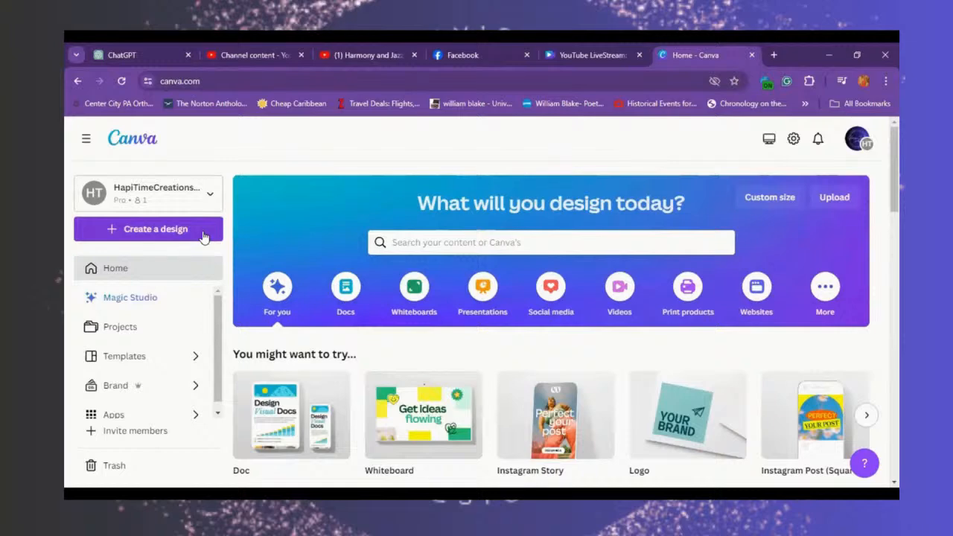
{"action": "left_click", "coordinate": [219, 235]}
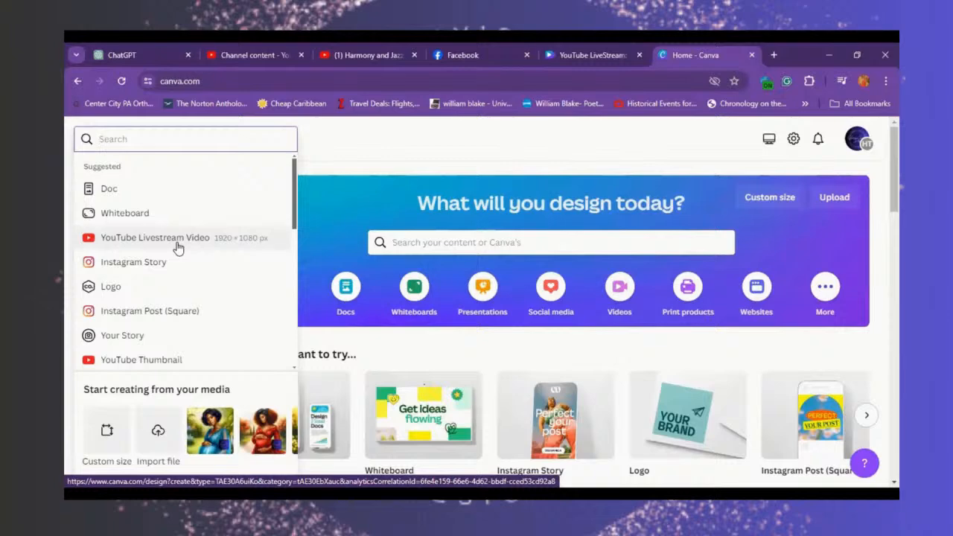
{"action": "left_click", "coordinate": [178, 246]}
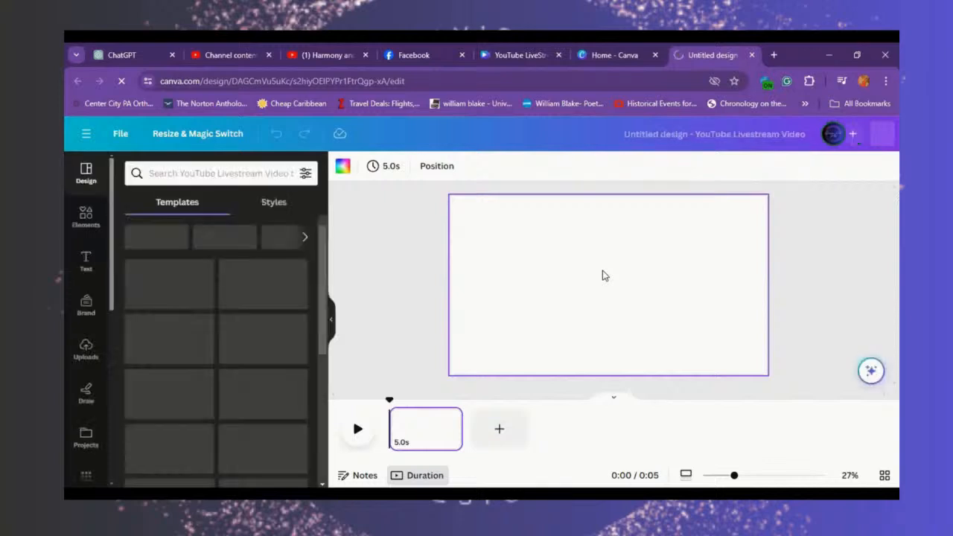
Step: Paste the copied living room image into the blank page and set it as the page background
{"action": "right_click", "coordinate": [634, 319]}
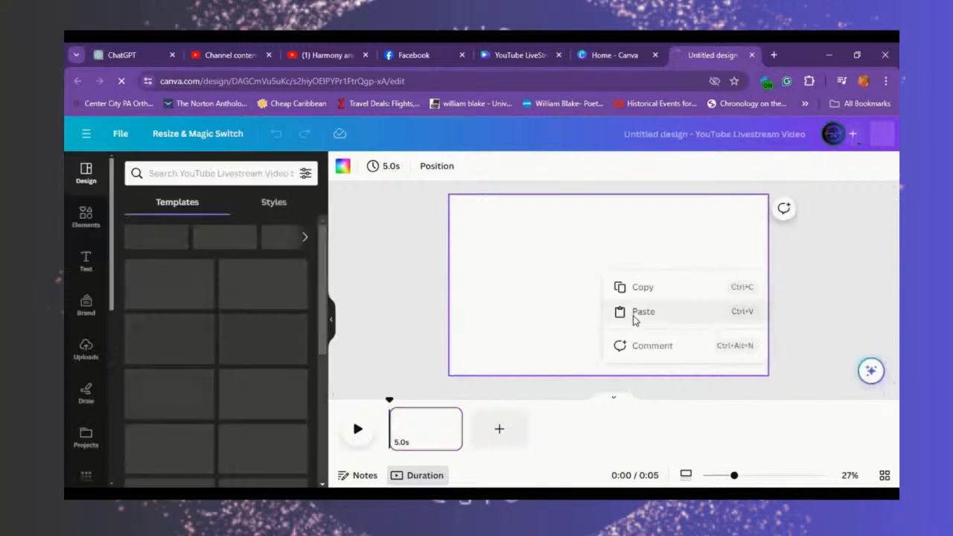
{"action": "left_click", "coordinate": [779, 298]}
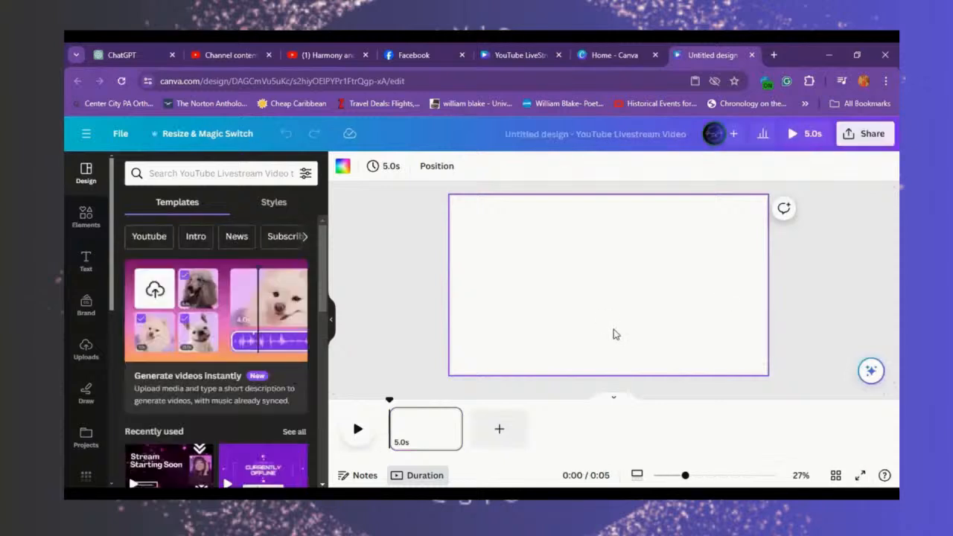
{"action": "key", "text": "ctrl+v"}
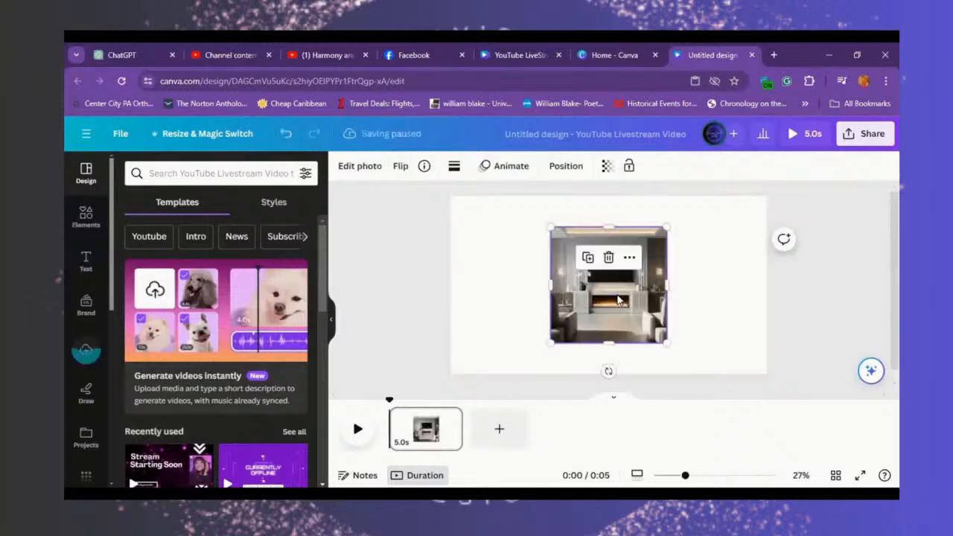
{"action": "right_click", "coordinate": [678, 405]}
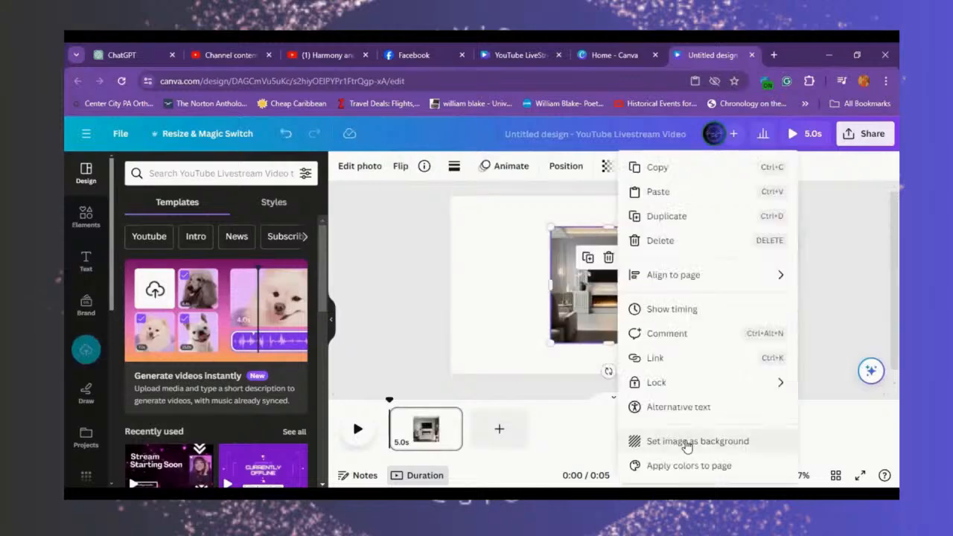
{"action": "left_click", "coordinate": [688, 441]}
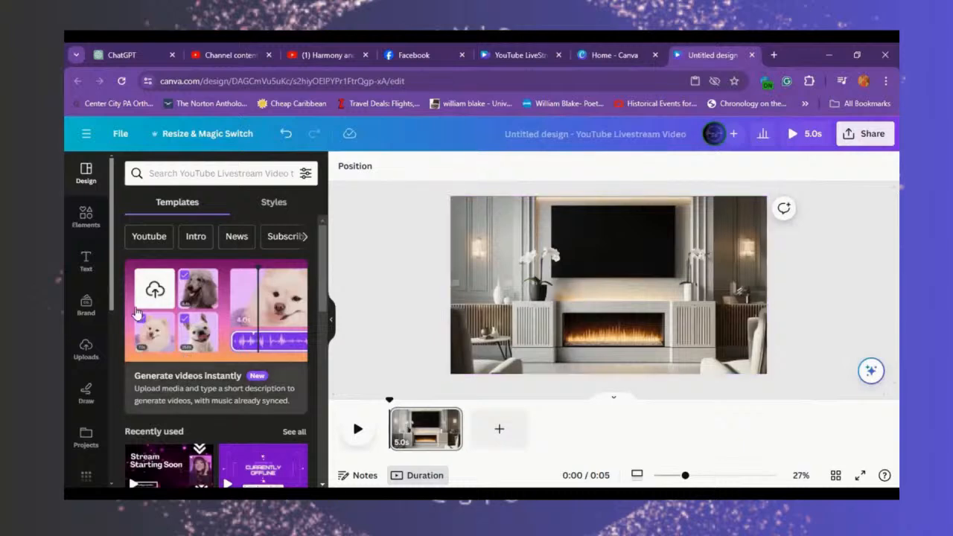
Step: Add a square picture frame and resize it to cover the TV screen above the fireplace
{"action": "left_click", "coordinate": [85, 218]}
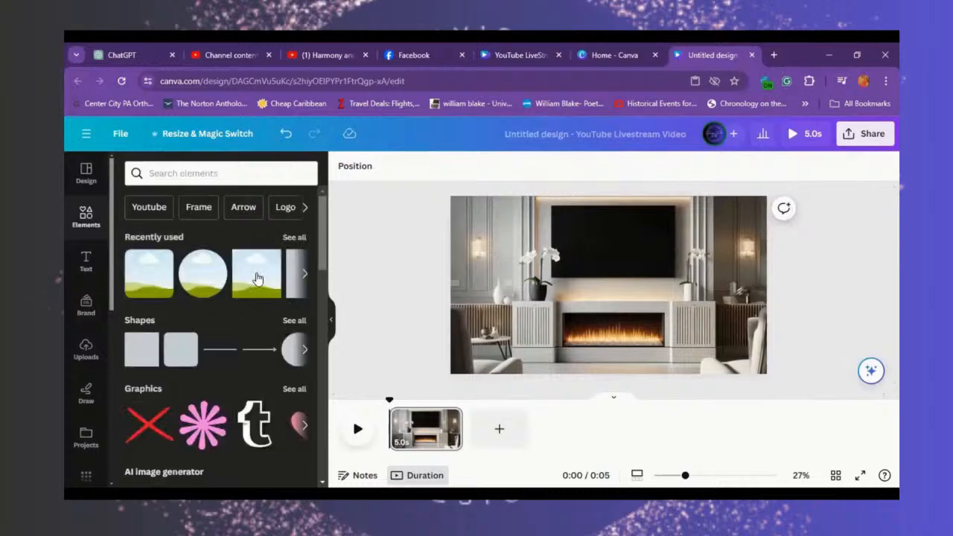
{"action": "left_click", "coordinate": [253, 279]}
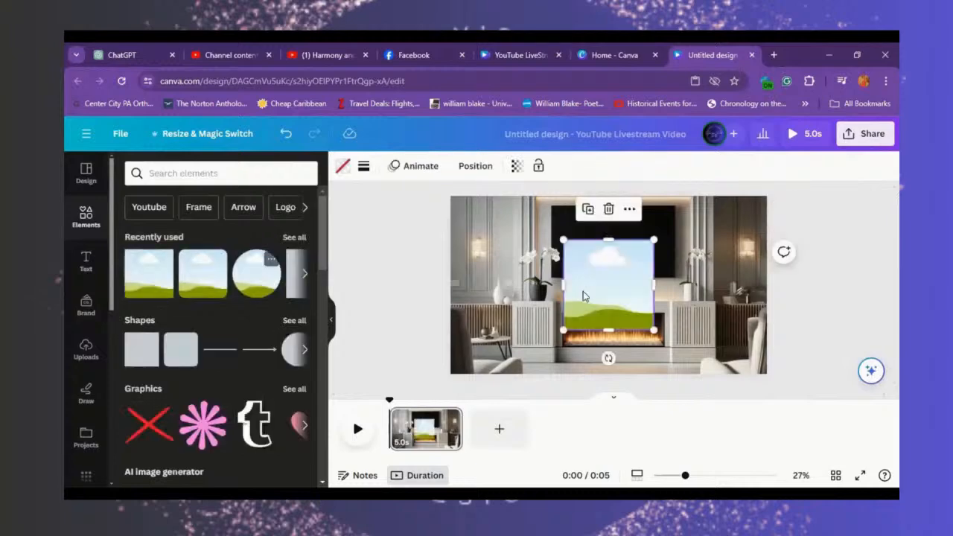
{"action": "left_click_drag", "start_coordinate": [608, 291], "coordinate": [675, 250]}
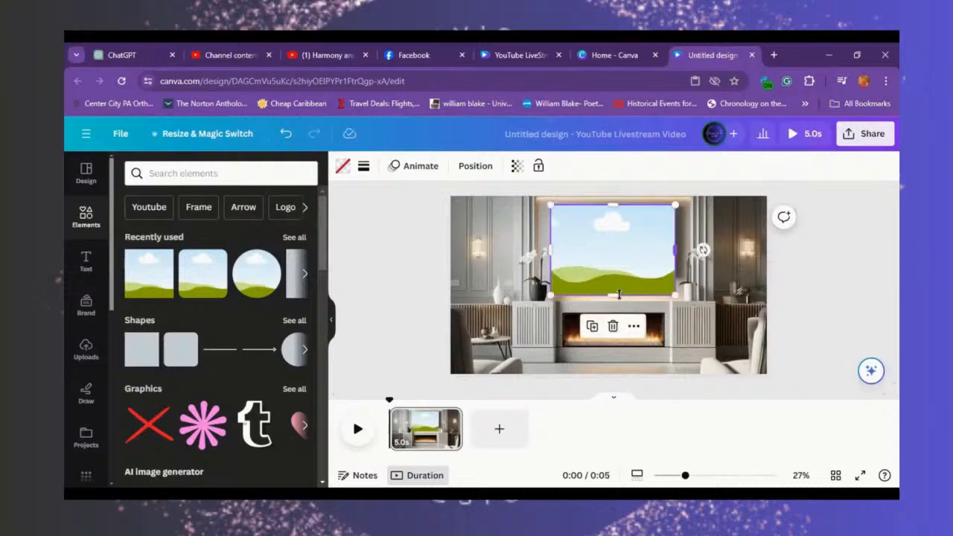
{"action": "left_click_drag", "start_coordinate": [614, 281], "coordinate": [614, 269]}
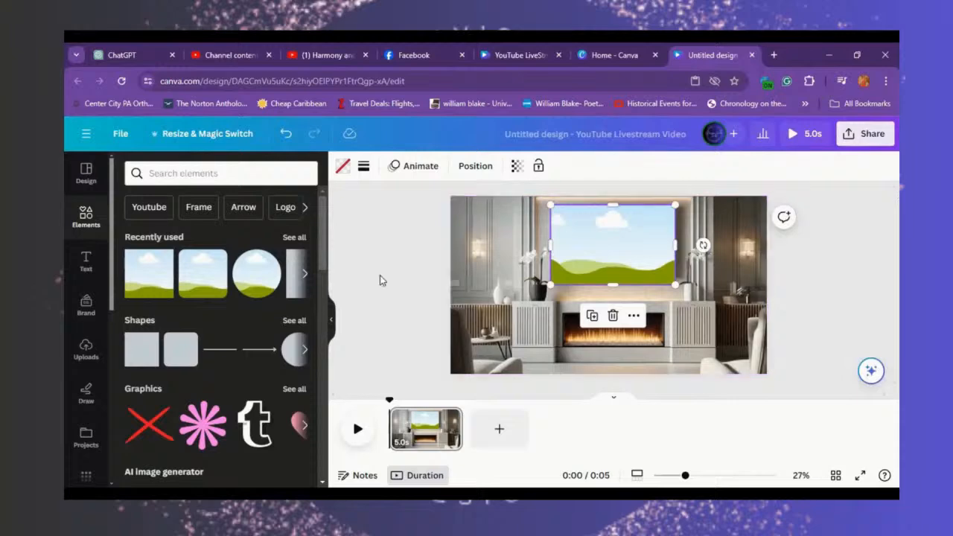
{"action": "left_click", "coordinate": [332, 448]}
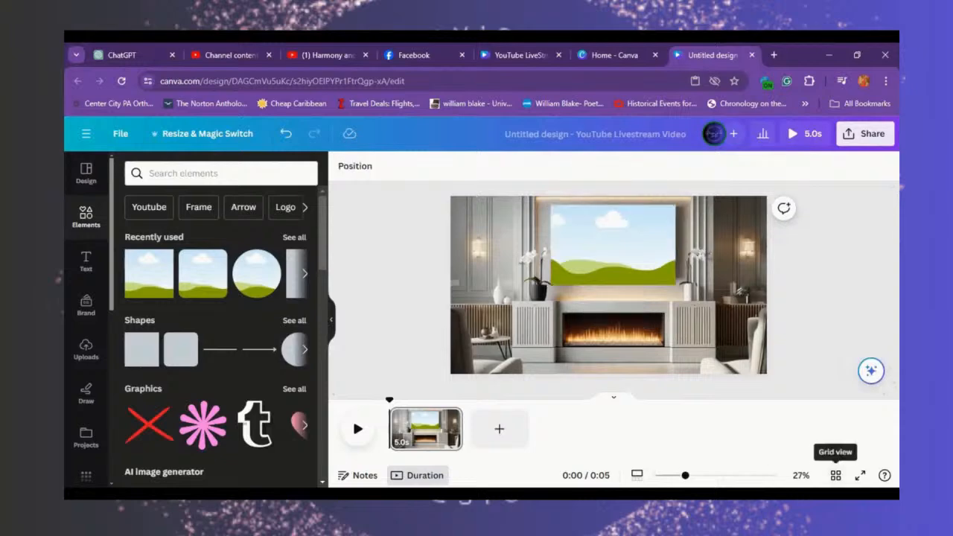
Step: Duplicate the page with the framed TV until the design has six identical pages
{"action": "left_click", "coordinate": [835, 475]}
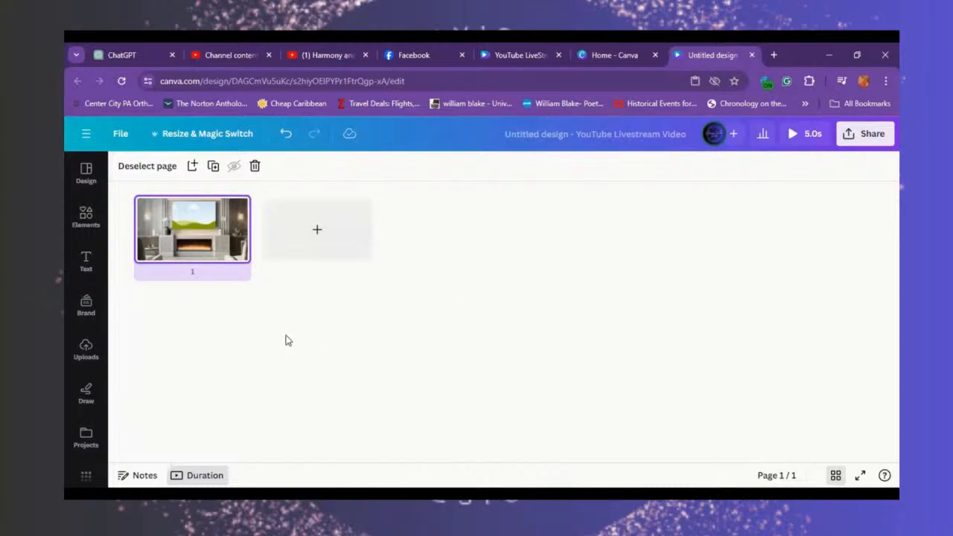
{"action": "left_click", "coordinate": [214, 168]}
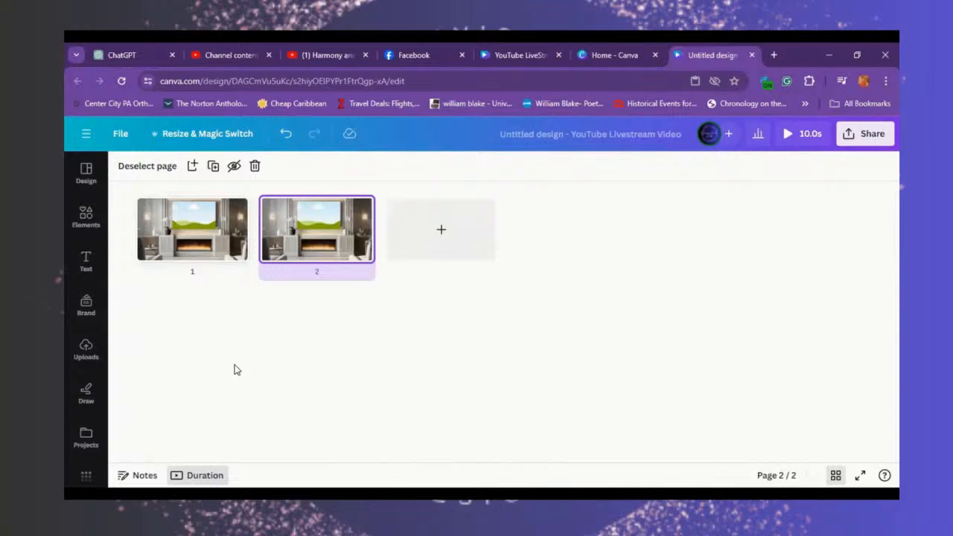
{"action": "left_click_drag", "start_coordinate": [161, 258], "coordinate": [332, 233]}
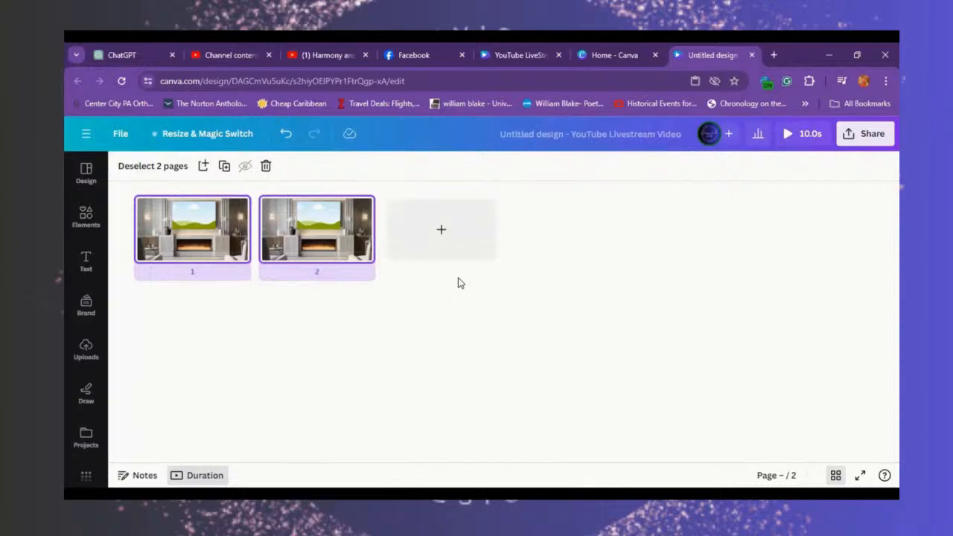
{"action": "key", "text": "ctrl+d"}
{"action": "key", "text": "ctrl+d"}
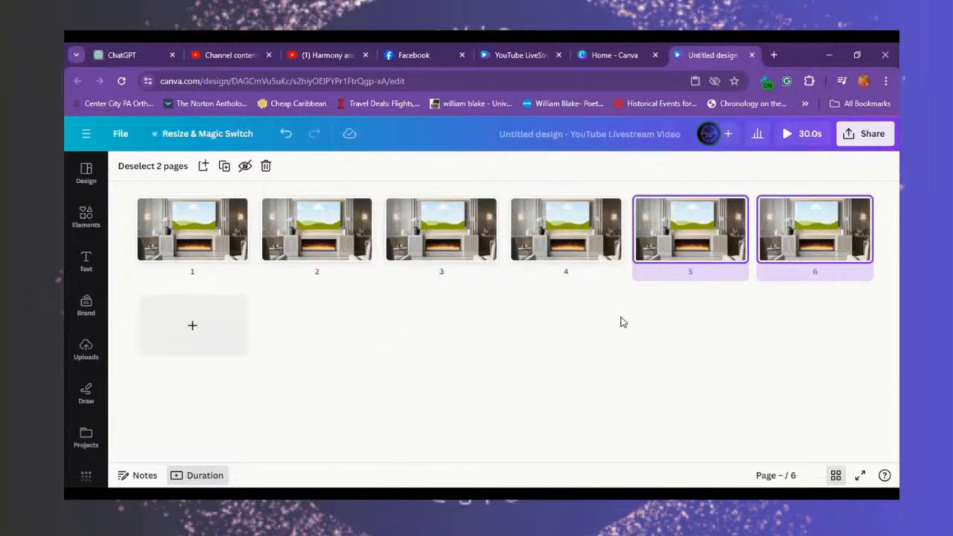
Step: Open page 1 and fill its TV frame with the uploaded portrait of the woman in the yellow dress
{"action": "left_click", "coordinate": [179, 237]}
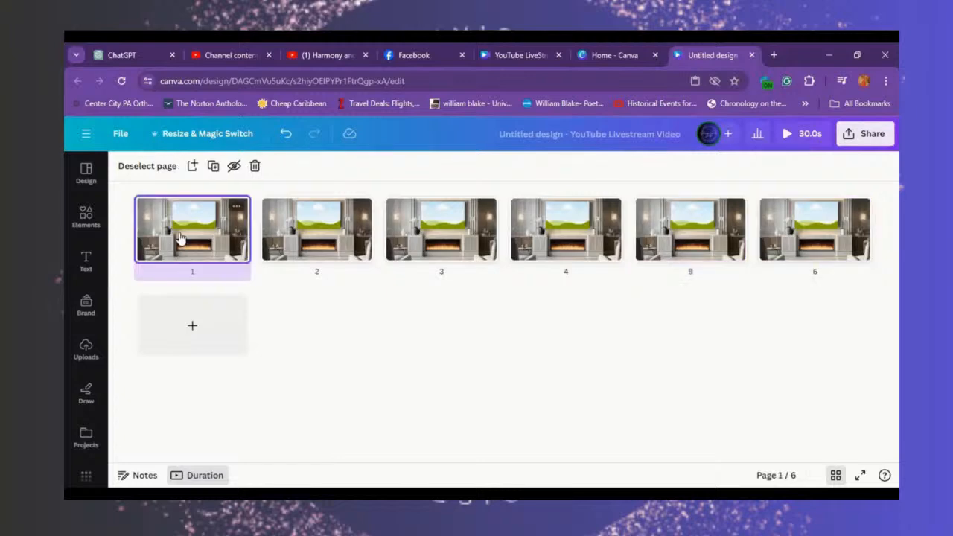
{"action": "double_click", "coordinate": [180, 237]}
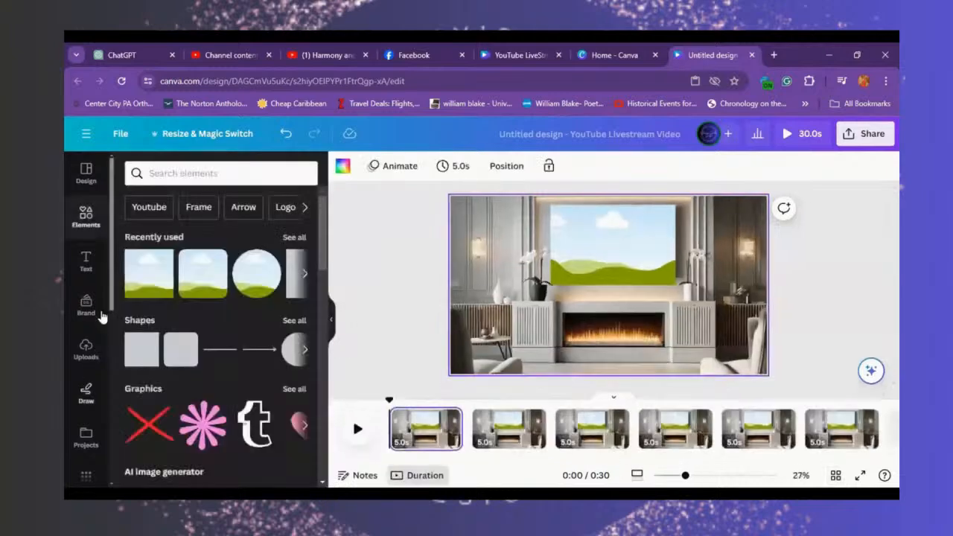
{"action": "left_click", "coordinate": [86, 349]}
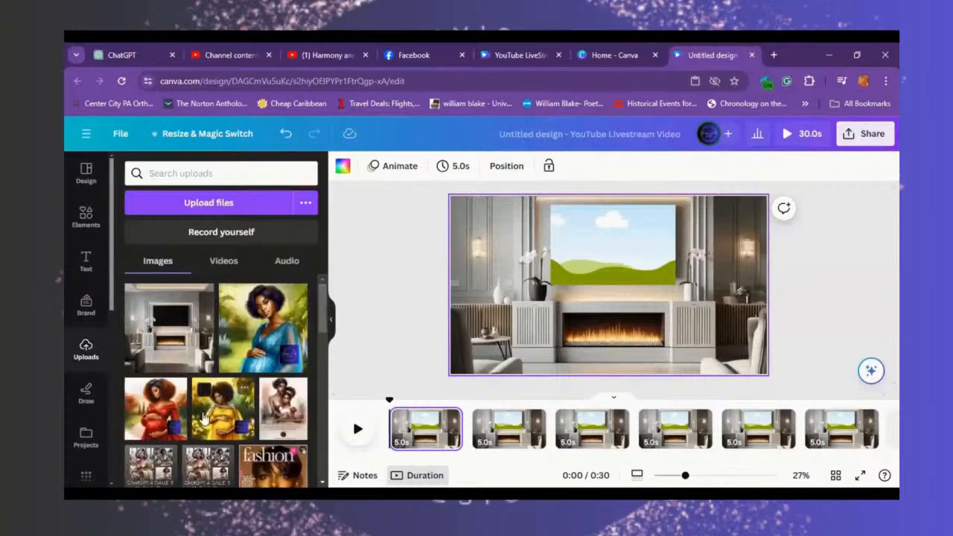
{"action": "left_click", "coordinate": [213, 415]}
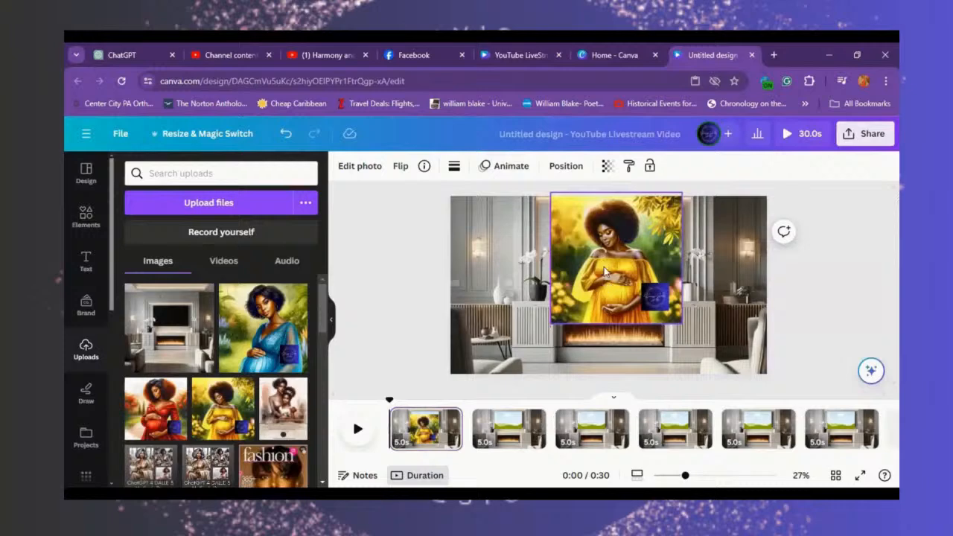
{"action": "left_click_drag", "start_coordinate": [616, 261], "coordinate": [618, 249]}
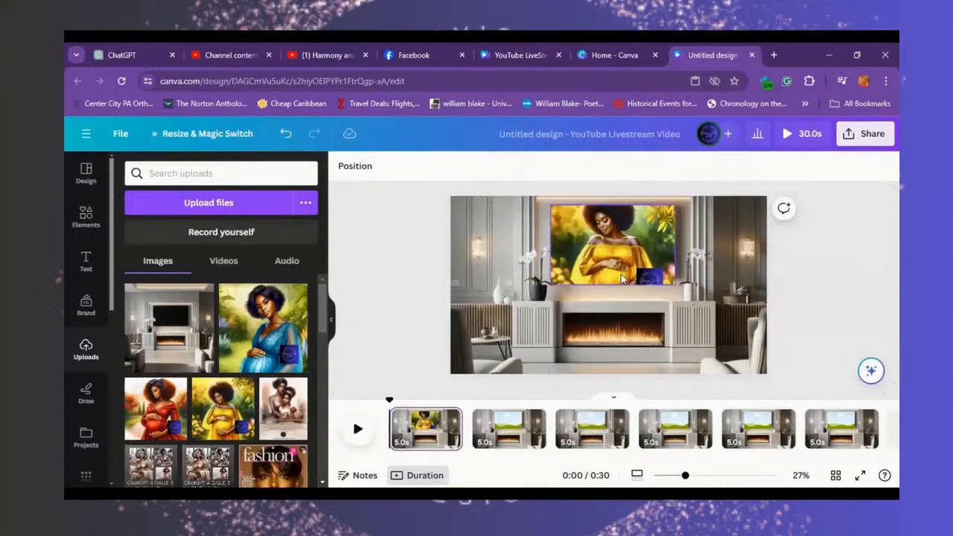
{"action": "left_click", "coordinate": [622, 278]}
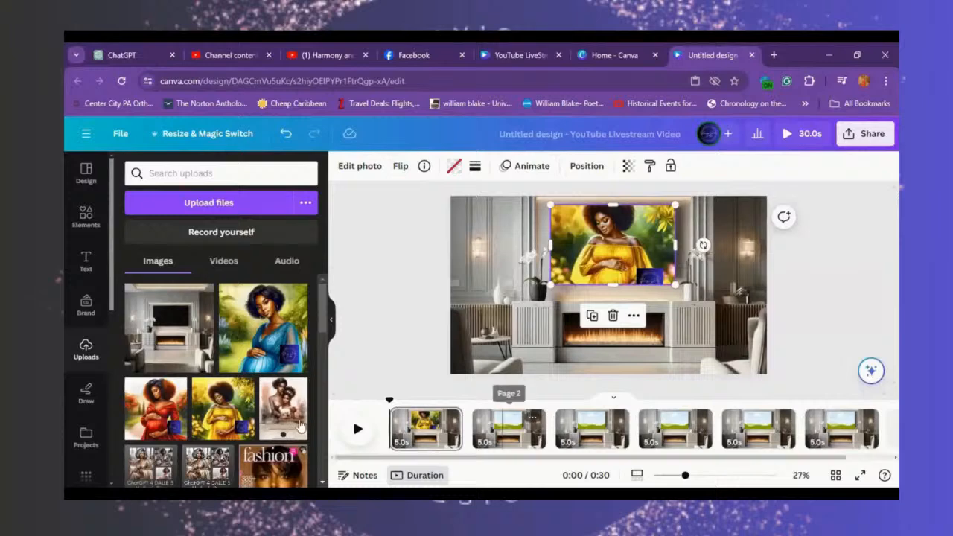
Step: Fill the TV frame on page 2 with the blue-dress portrait and the one on page 3 with the red-dress portrait
{"action": "left_click", "coordinate": [503, 425]}
{"action": "left_click", "coordinate": [603, 298]}
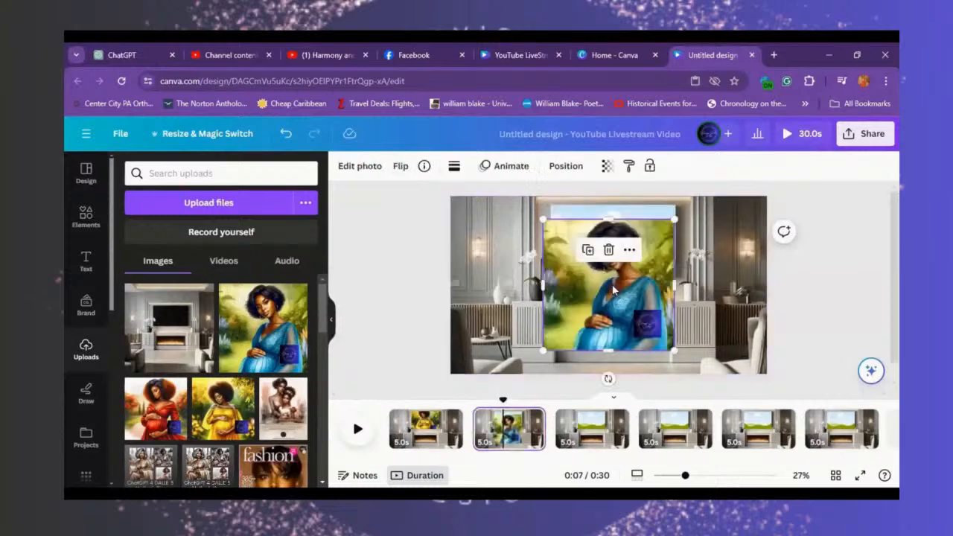
{"action": "key", "text": "Escape"}
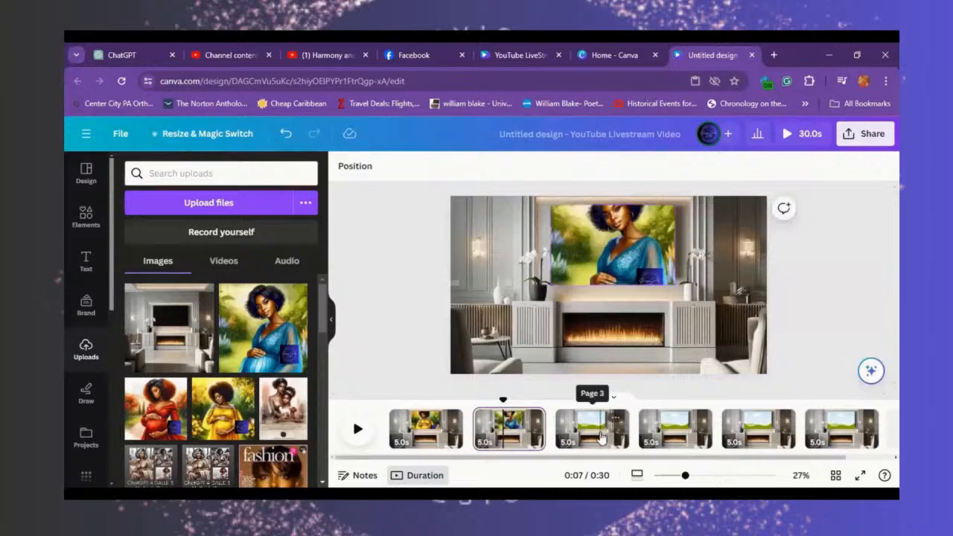
{"action": "left_click", "coordinate": [601, 438]}
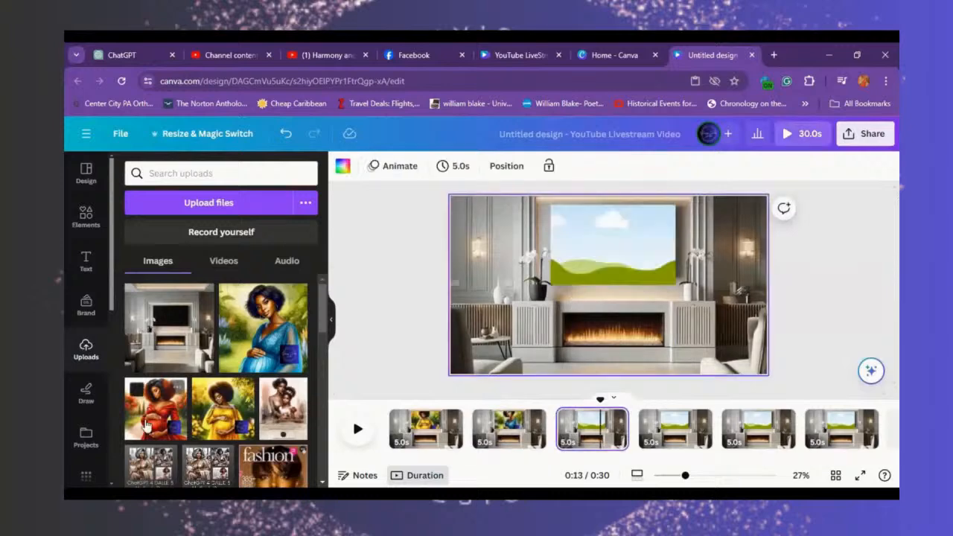
{"action": "left_click_drag", "start_coordinate": [146, 425], "coordinate": [581, 253]}
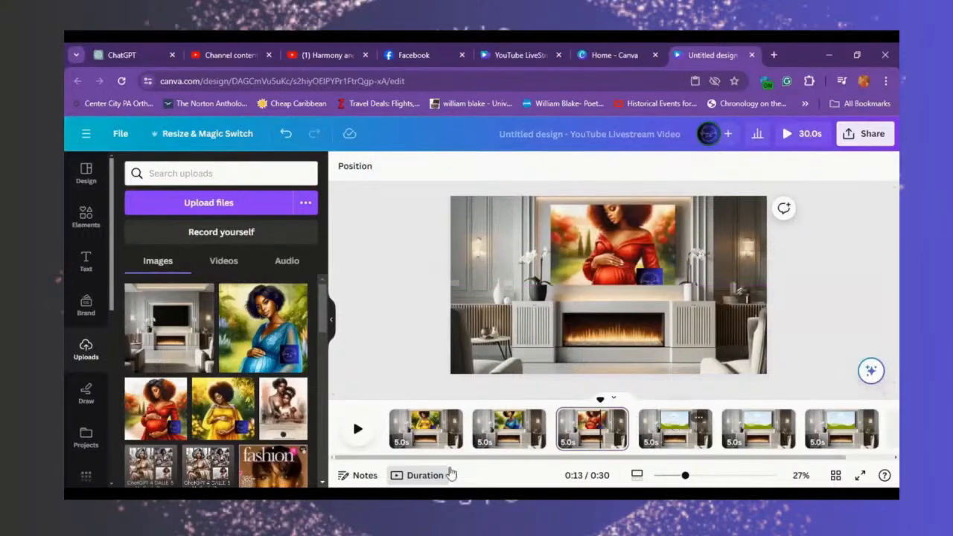
Step: Fill the TV frame on page 4 with the green two-duck picture and the one on page 5 with the frog on a lily pad
{"action": "left_click", "coordinate": [673, 428]}
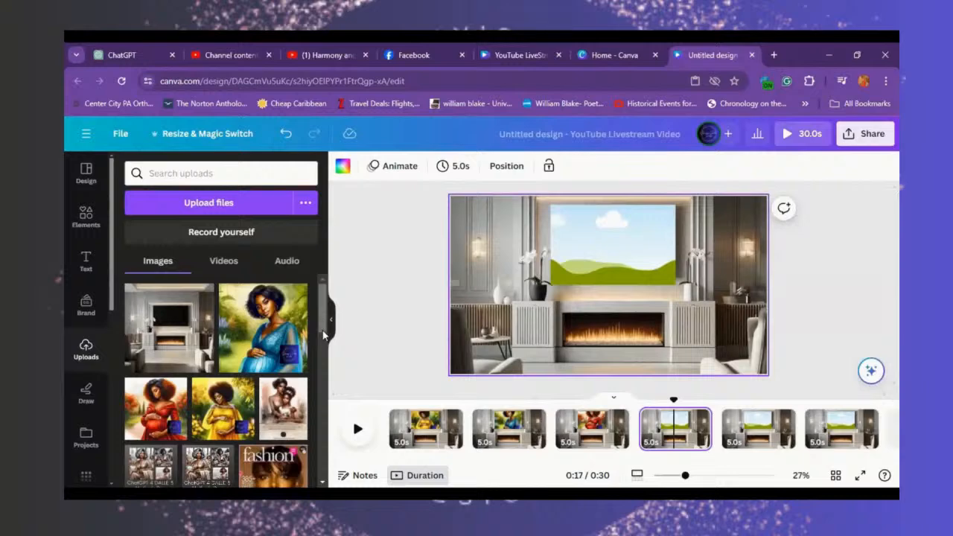
{"action": "scroll", "coordinate": [326, 349], "scroll_direction": "down", "scroll_amount": 1}
{"action": "left_click_drag", "start_coordinate": [326, 349], "coordinate": [333, 395]}
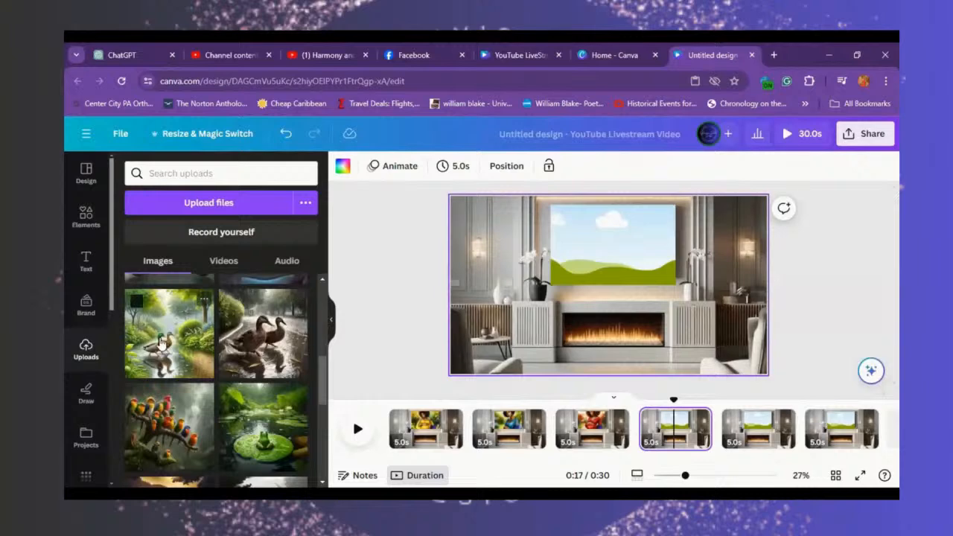
{"action": "left_click_drag", "start_coordinate": [160, 341], "coordinate": [640, 255]}
{"action": "left_click", "coordinate": [758, 426]}
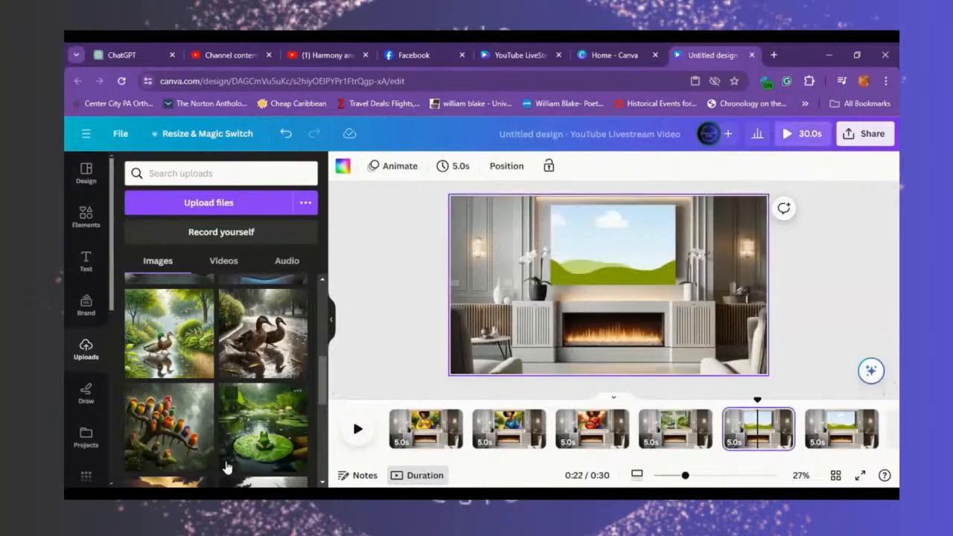
{"action": "left_click_drag", "start_coordinate": [629, 298], "coordinate": [632, 263]}
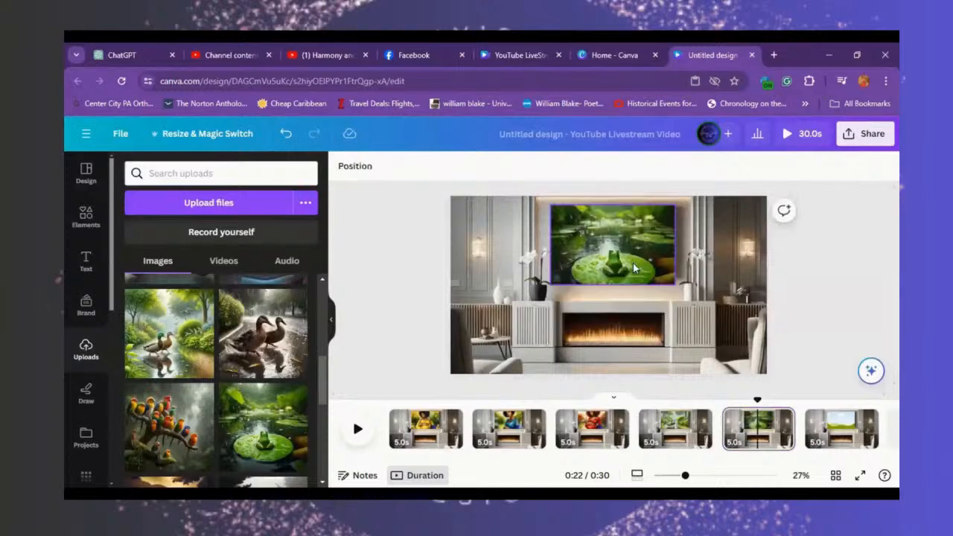
Step: Fill page 6's TV frame with the black-and-white picture of a person with umbrella and dog, and preview the video
{"action": "left_click", "coordinate": [851, 434]}
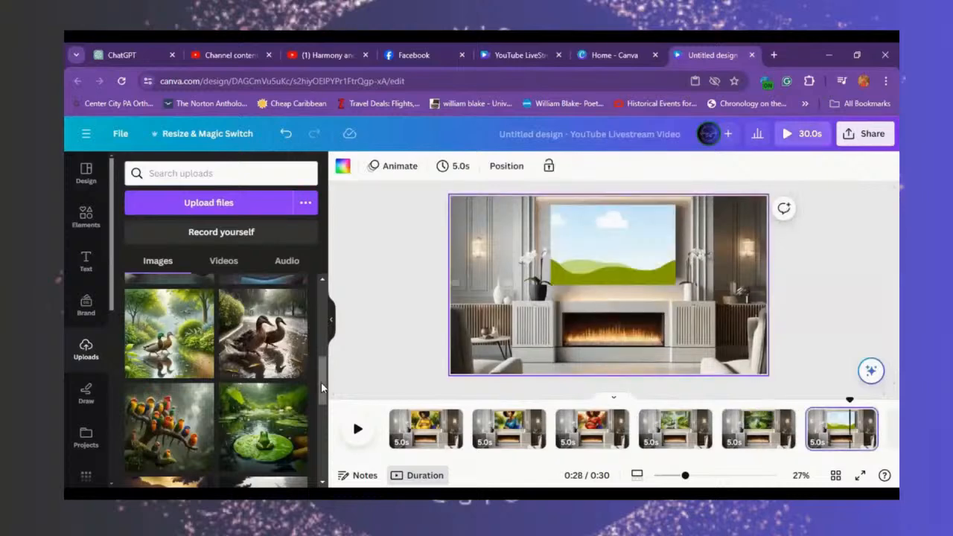
{"action": "left_click_drag", "start_coordinate": [321, 385], "coordinate": [324, 422]}
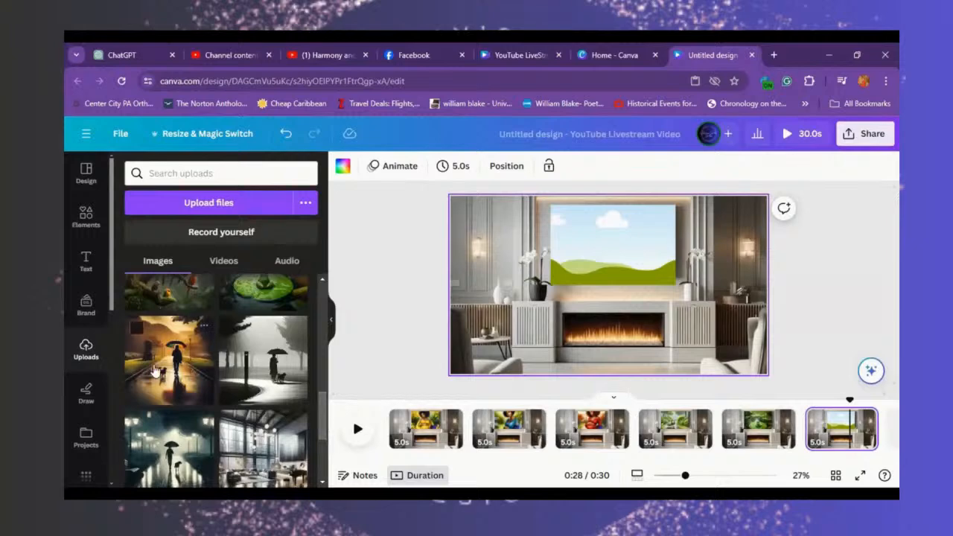
{"action": "left_click_drag", "start_coordinate": [260, 380], "coordinate": [592, 277]}
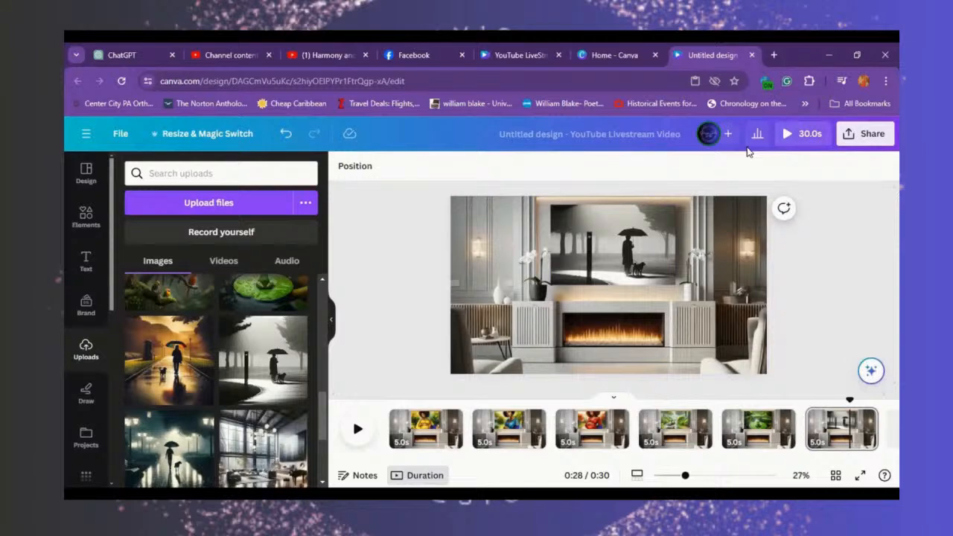
{"action": "left_click", "coordinate": [802, 133]}
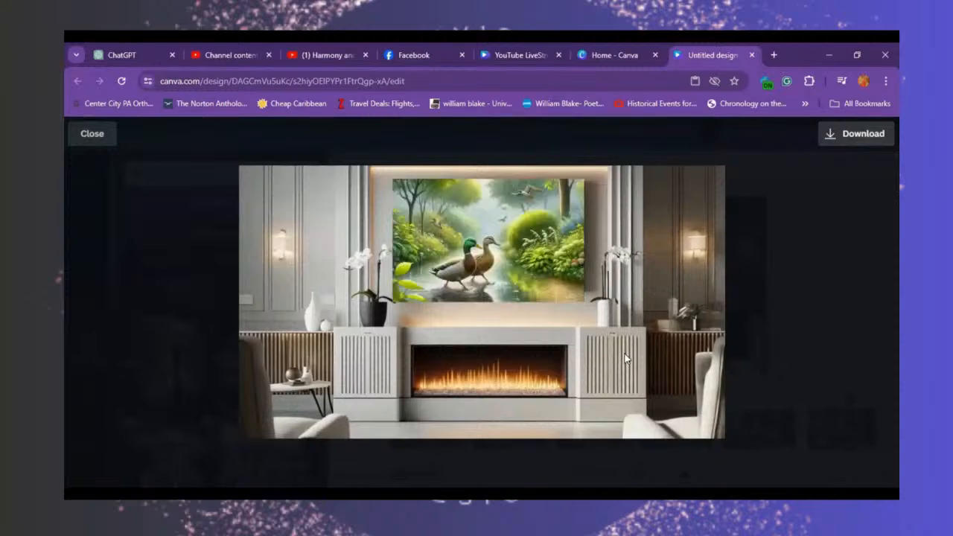
{"action": "key", "text": "Escape"}
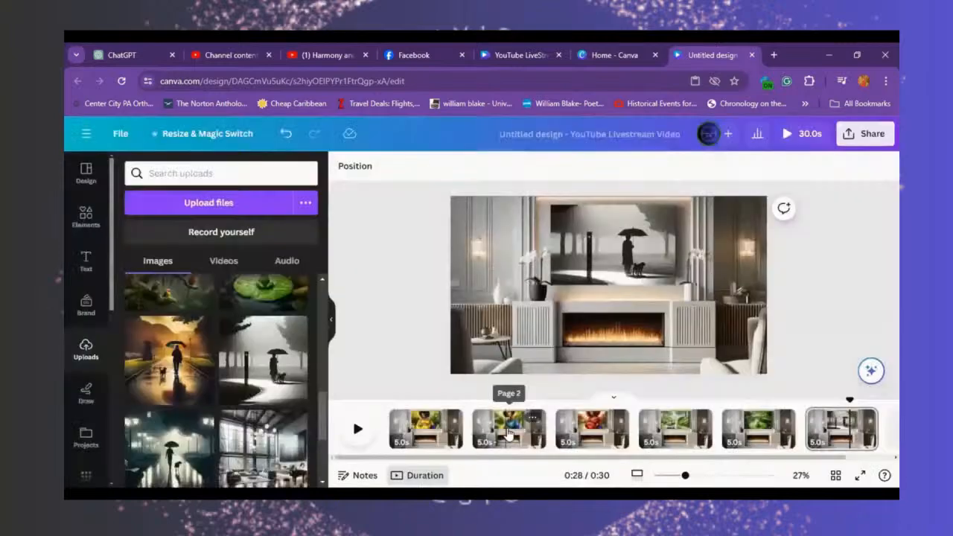
Step: Shift the blue-dress portrait down inside its TV frame on page 2 so the woman's whole head shows
{"action": "left_click", "coordinate": [508, 428]}
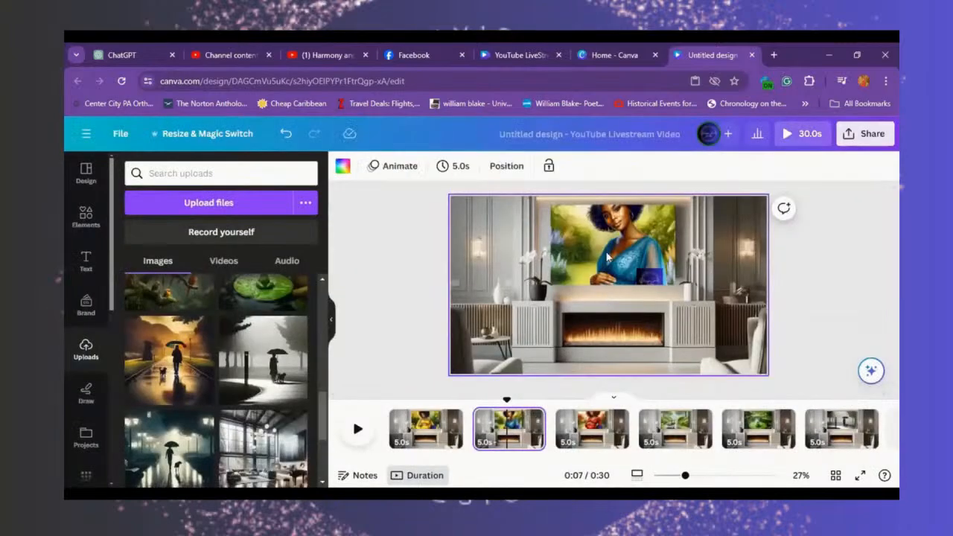
{"action": "left_click", "coordinate": [607, 257]}
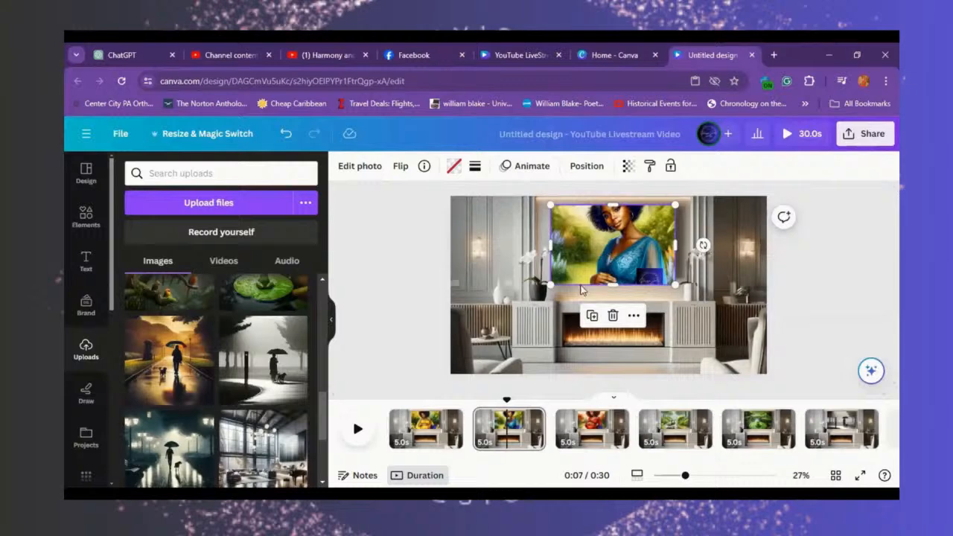
{"action": "double_click", "coordinate": [636, 249]}
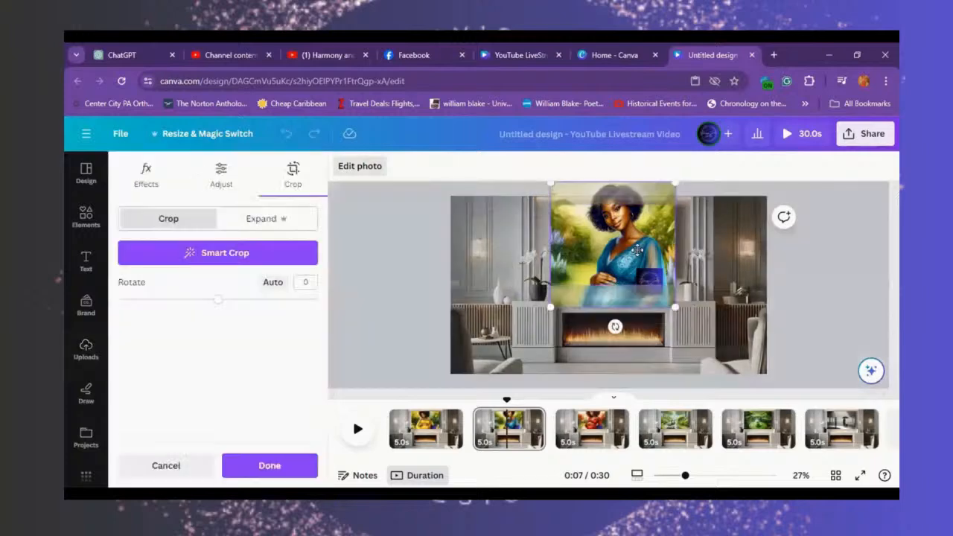
{"action": "left_click_drag", "start_coordinate": [636, 253], "coordinate": [637, 275]}
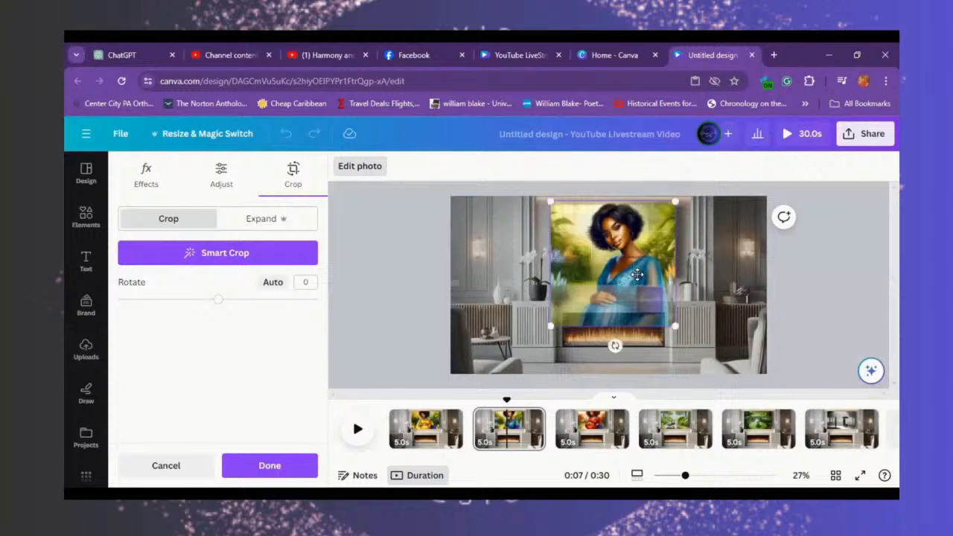
{"action": "left_click", "coordinate": [383, 275]}
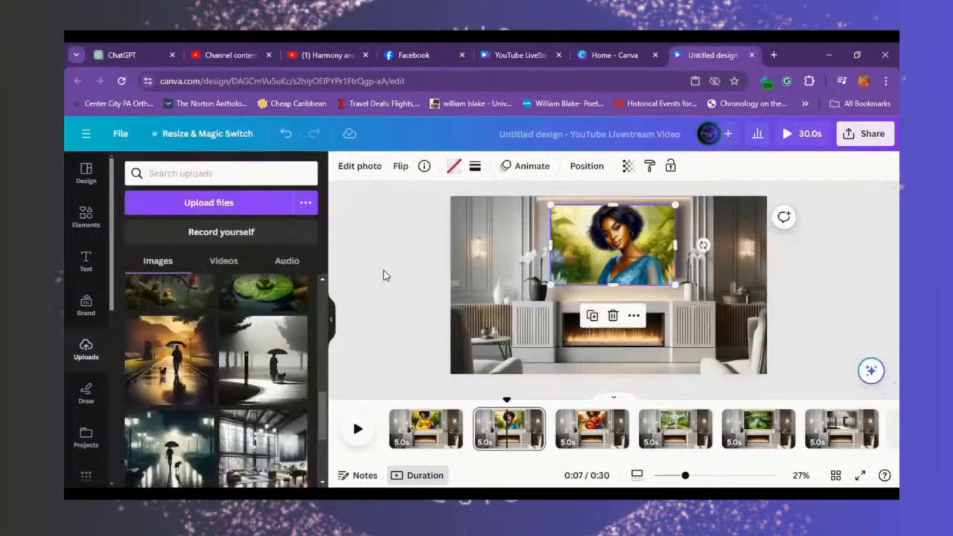
Step: Shift the red-dress portrait down inside its TV frame on page 3 so the woman's hair is not cut off
{"action": "left_click", "coordinate": [595, 439]}
{"action": "double_click", "coordinate": [608, 253]}
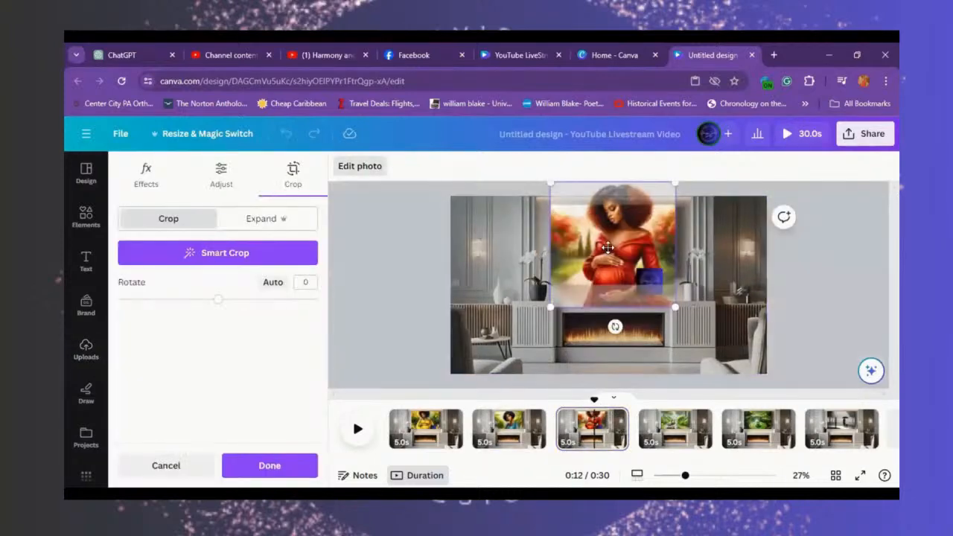
{"action": "left_click_drag", "start_coordinate": [608, 248], "coordinate": [608, 278]}
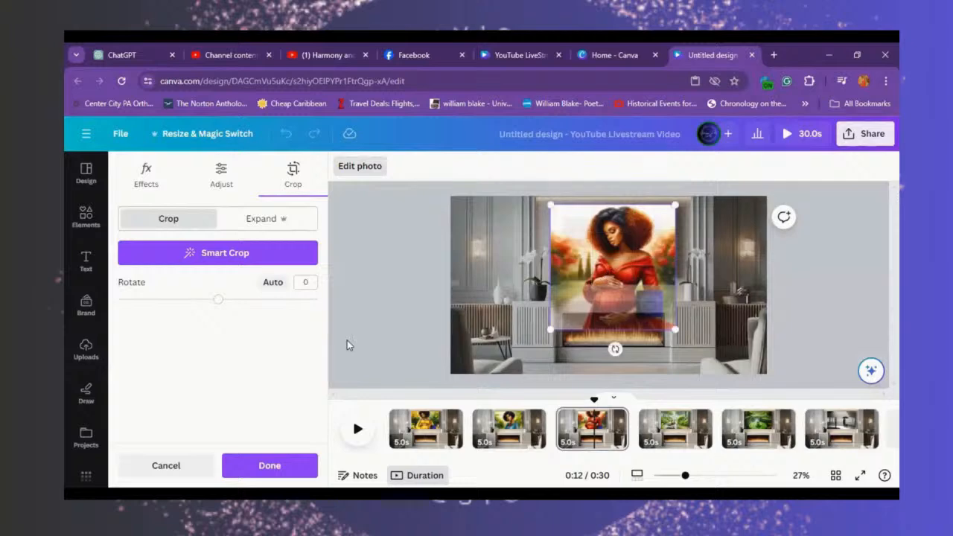
{"action": "left_click", "coordinate": [401, 336]}
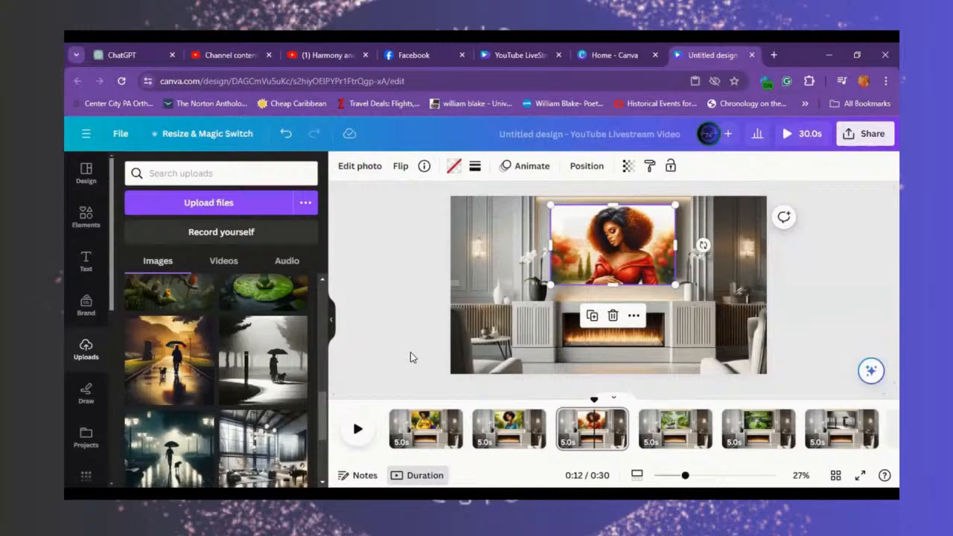
Step: Add a Match & Move transition after page 1 and apply it between all pages
{"action": "left_click", "coordinate": [474, 439]}
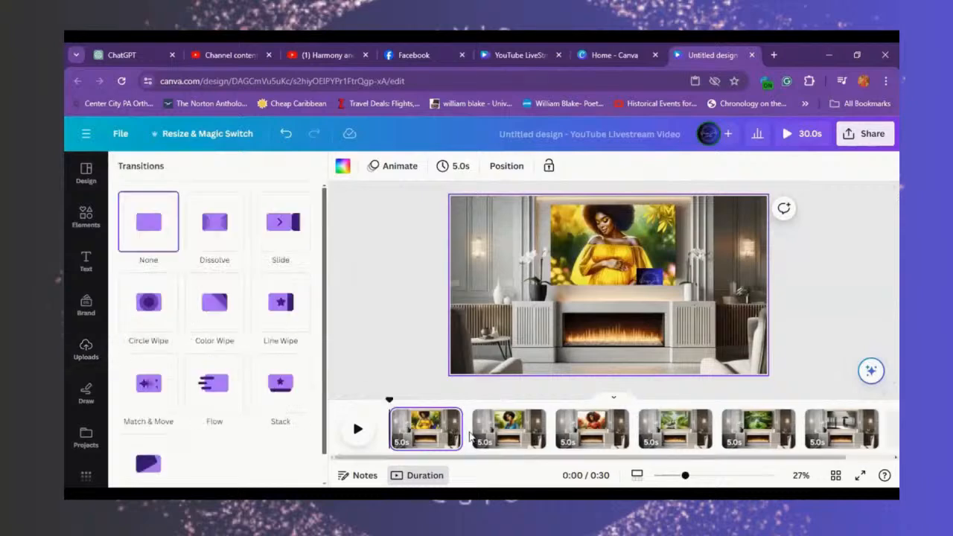
{"action": "mouse_move", "coordinate": [475, 442]}
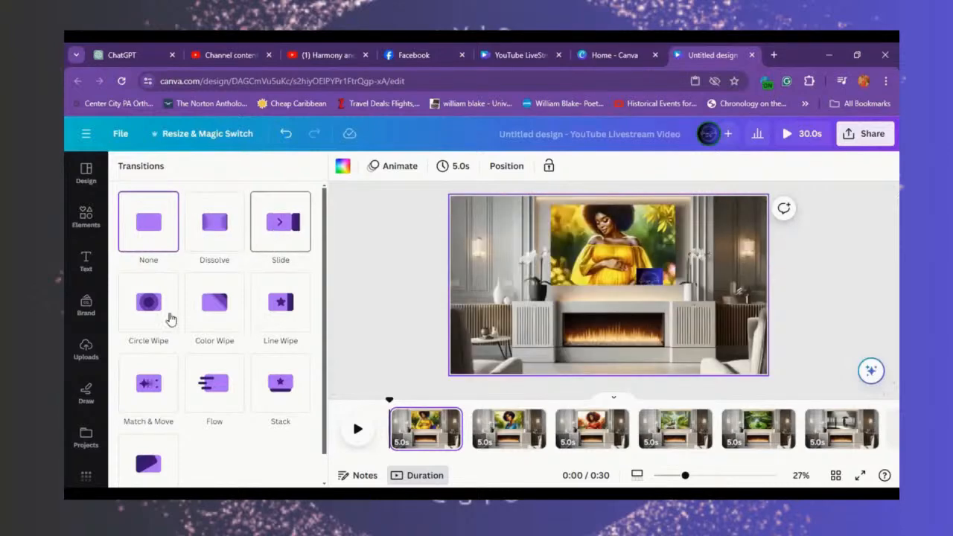
{"action": "left_click", "coordinate": [145, 402]}
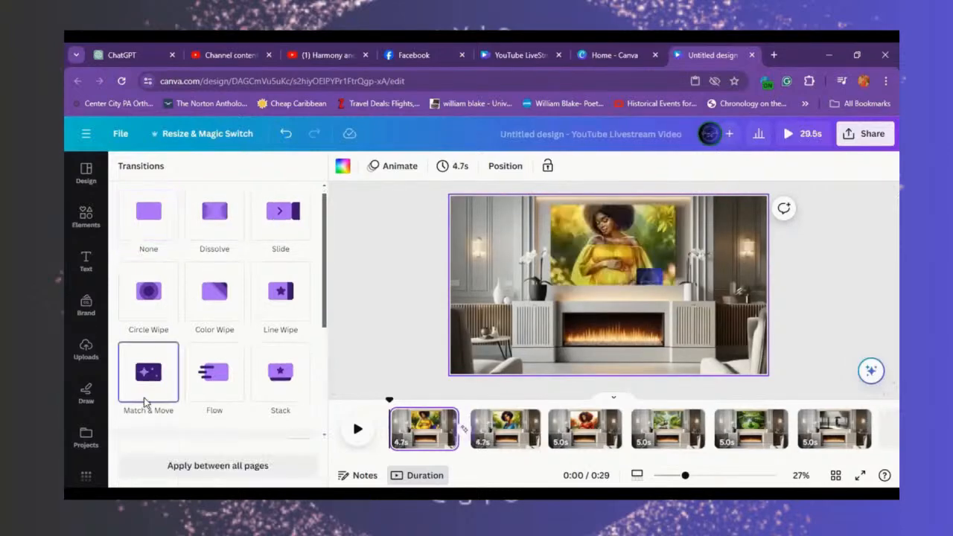
{"action": "scroll", "coordinate": [246, 440], "scroll_direction": "down", "scroll_amount": 2}
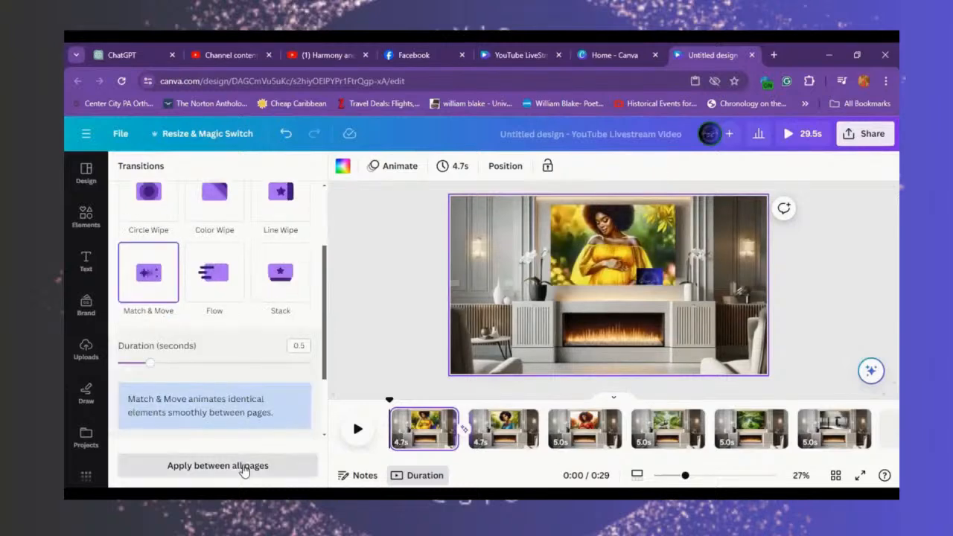
{"action": "left_click", "coordinate": [244, 466]}
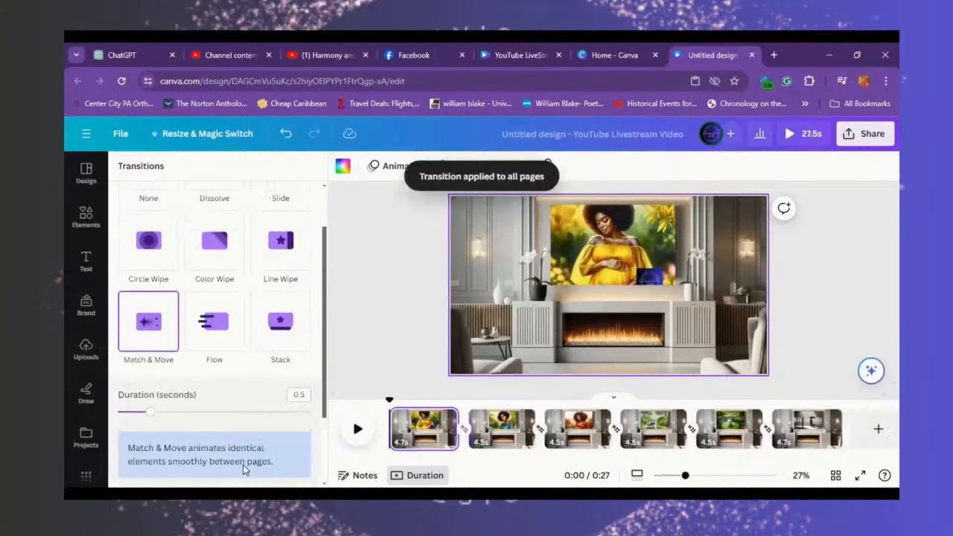
Step: Search the audio library for "Smooth jazz" and listen to the track My Funny Valentine
{"action": "left_click", "coordinate": [86, 219]}
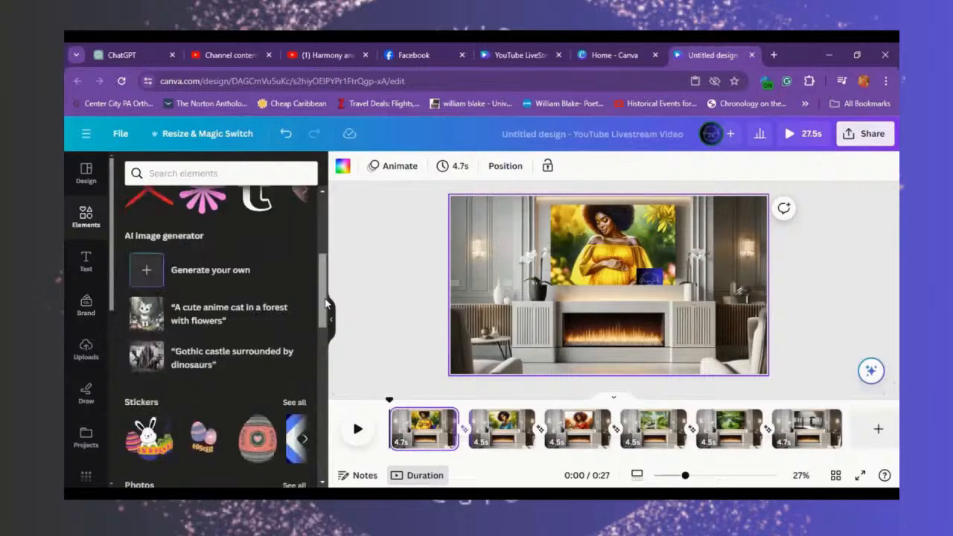
{"action": "scroll", "coordinate": [326, 293], "scroll_direction": "down", "scroll_amount": 3}
{"action": "scroll", "coordinate": [326, 327], "scroll_direction": "down", "scroll_amount": 4}
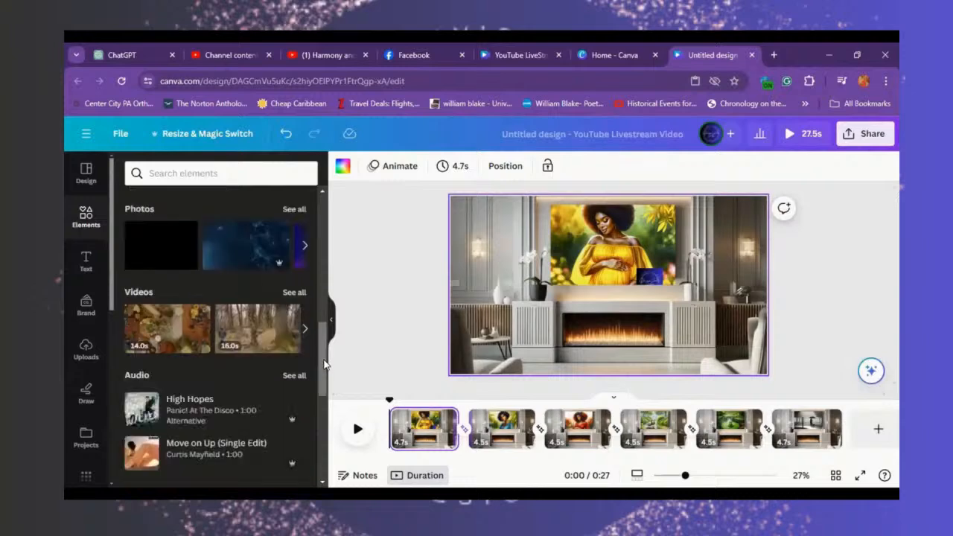
{"action": "scroll", "coordinate": [327, 380], "scroll_direction": "down", "scroll_amount": 2}
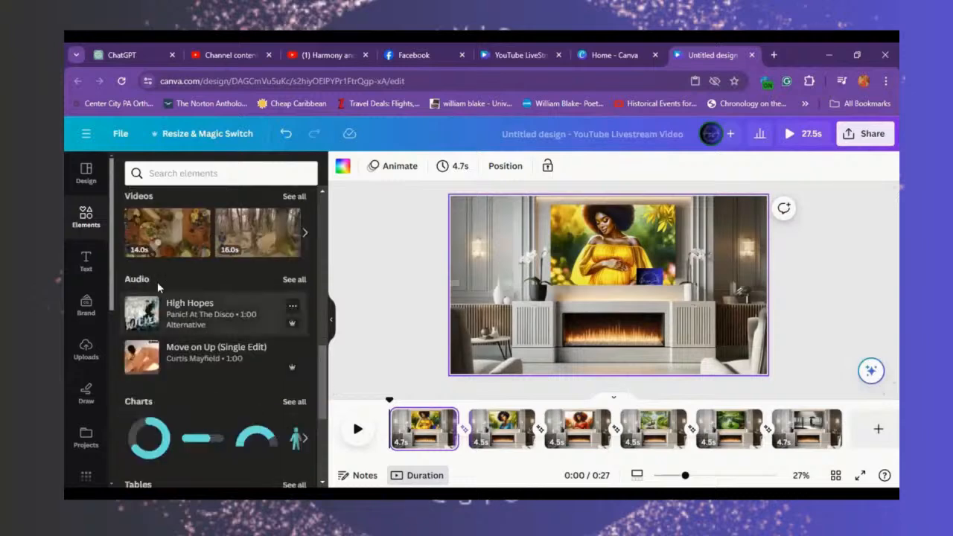
{"action": "left_click", "coordinate": [293, 281]}
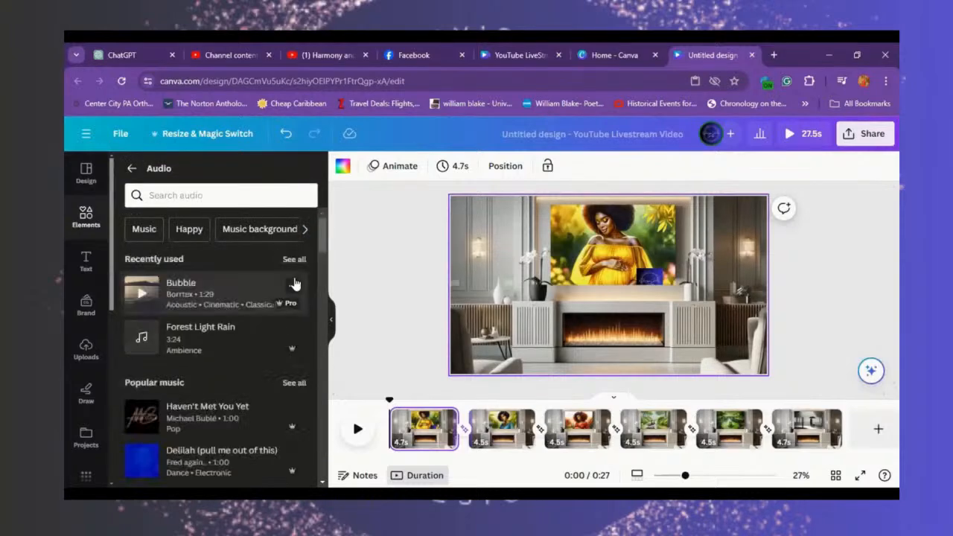
{"action": "left_click", "coordinate": [226, 194]}
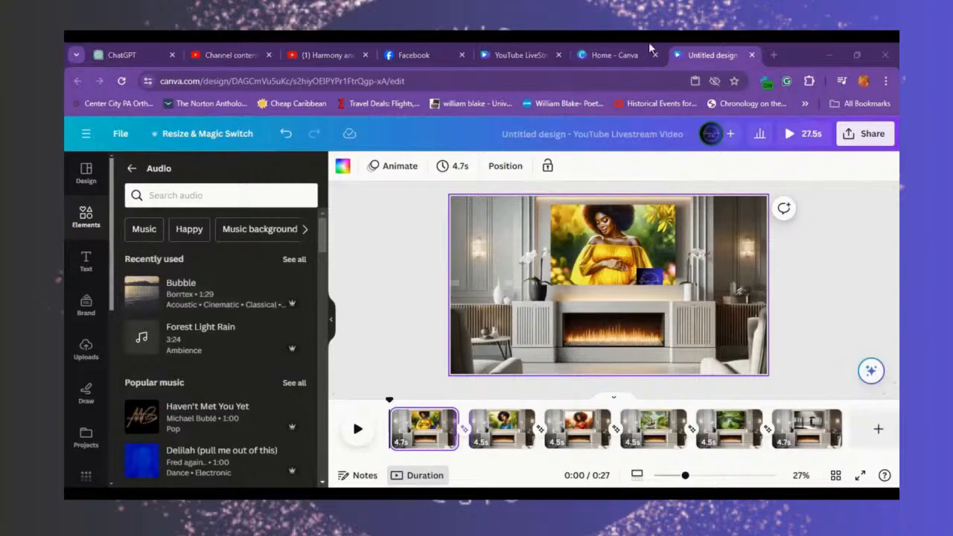
{"action": "left_click", "coordinate": [242, 195]}
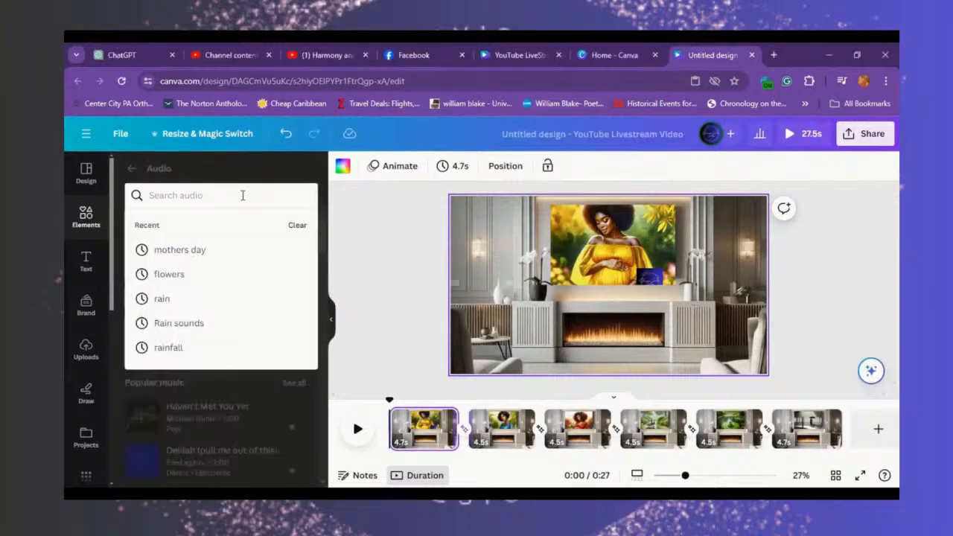
{"action": "type", "text": "smooth"}
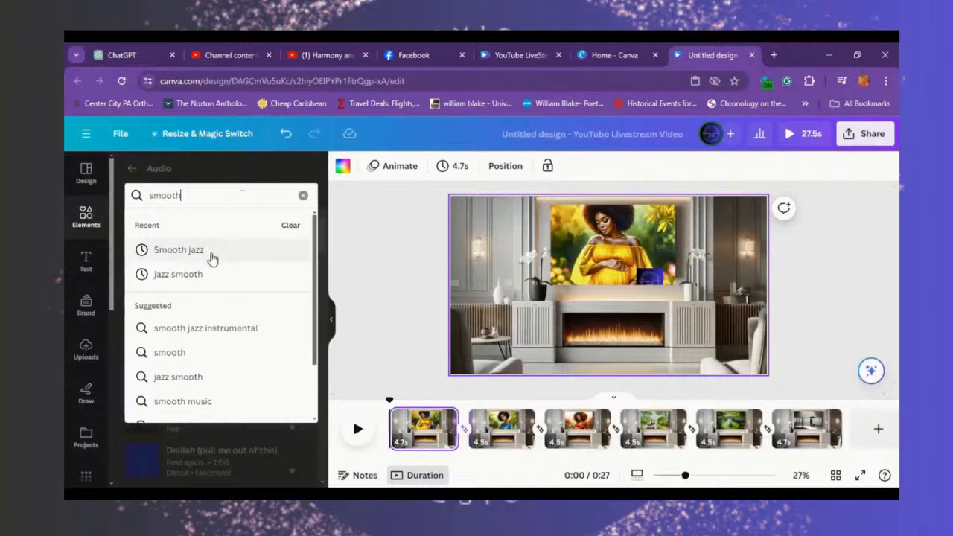
{"action": "left_click", "coordinate": [179, 250]}
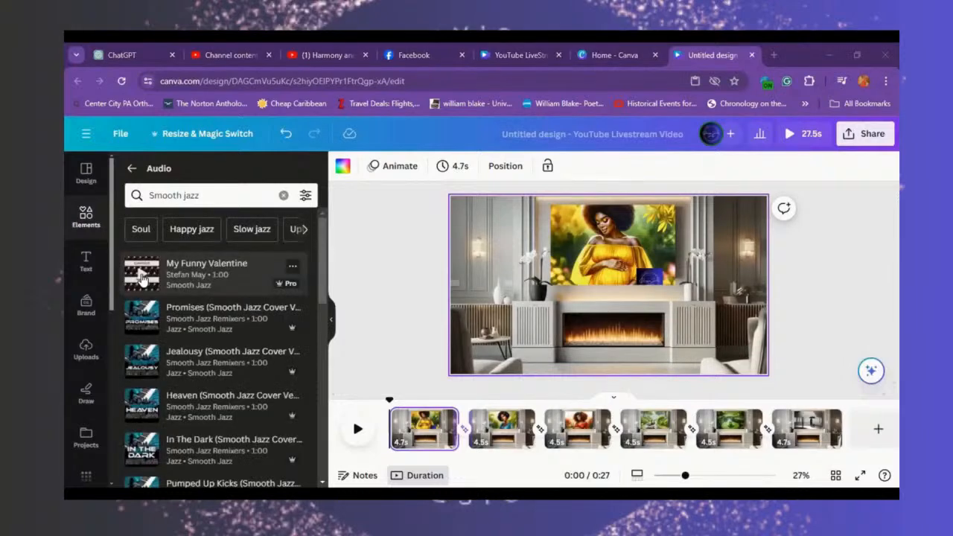
{"action": "left_click", "coordinate": [143, 277]}
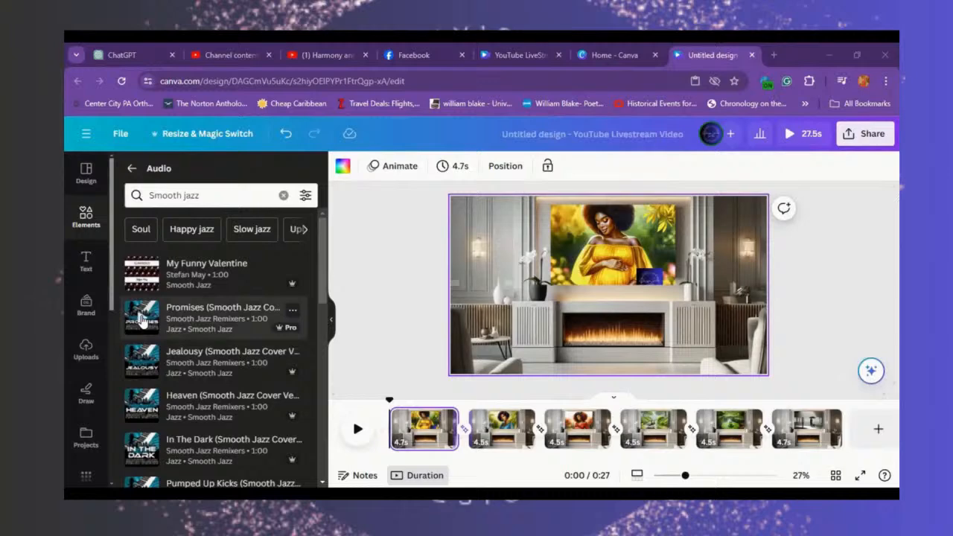
Step: Find the smooth jazz instrumental track The World Tonight, add it to the video, and preview the video
{"action": "left_click", "coordinate": [223, 197]}
{"action": "left_click", "coordinate": [209, 306]}
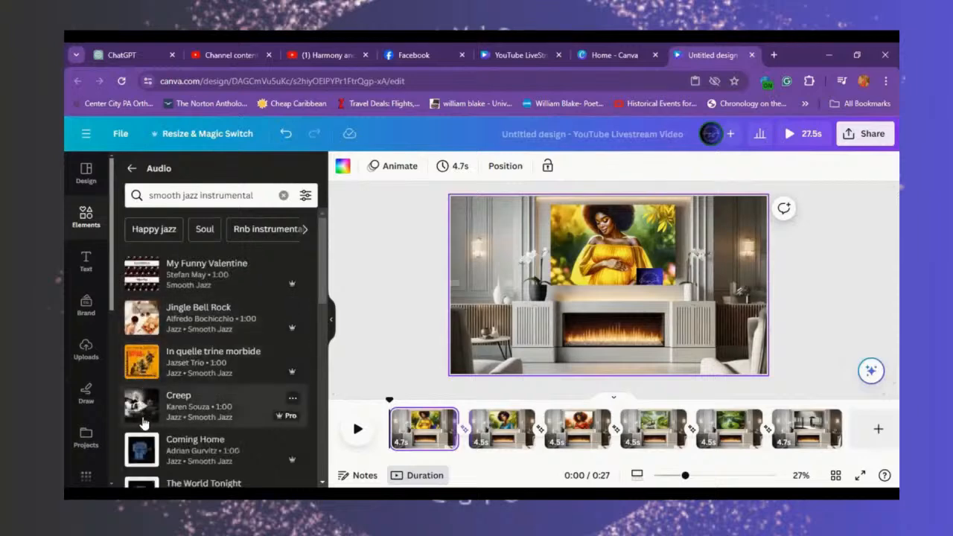
{"action": "left_click_drag", "start_coordinate": [321, 274], "coordinate": [320, 332]}
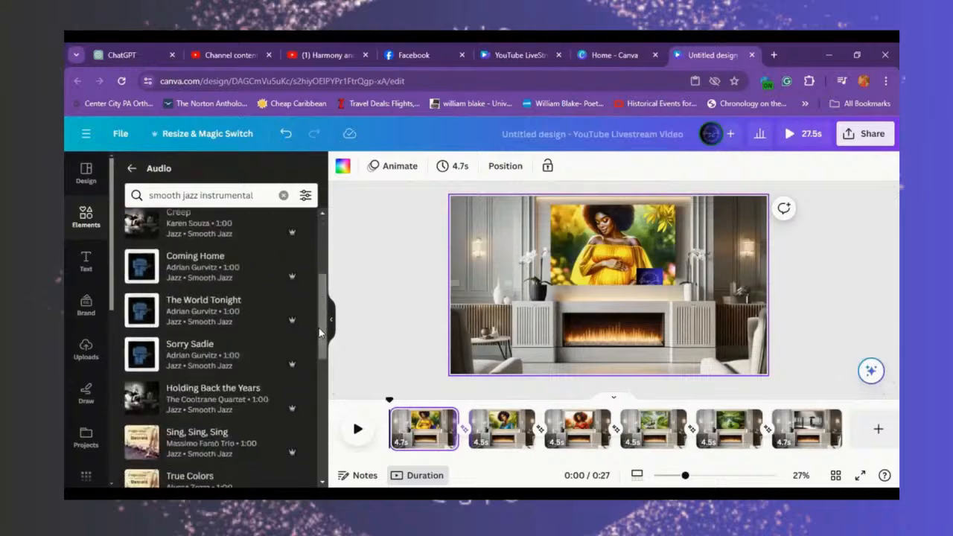
{"action": "left_click", "coordinate": [140, 313]}
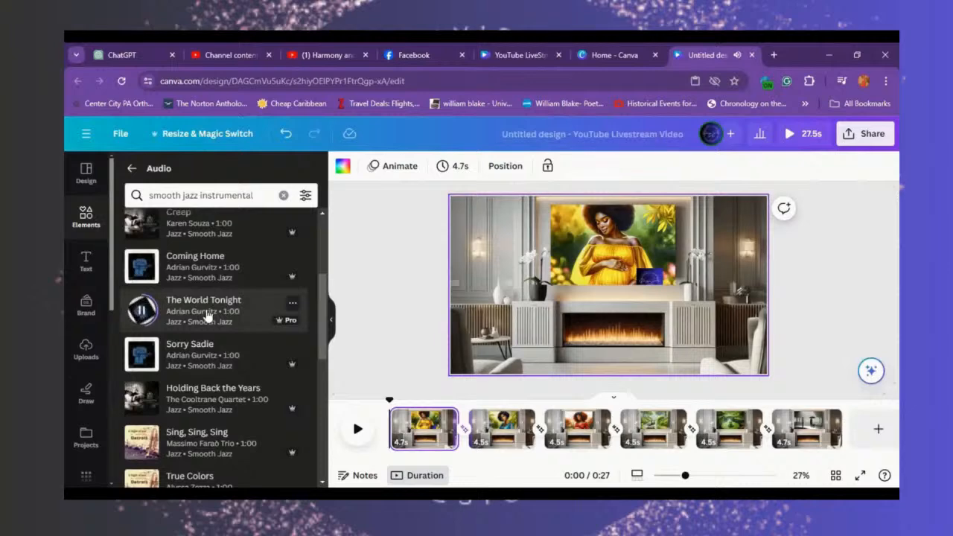
{"action": "left_click", "coordinate": [207, 313]}
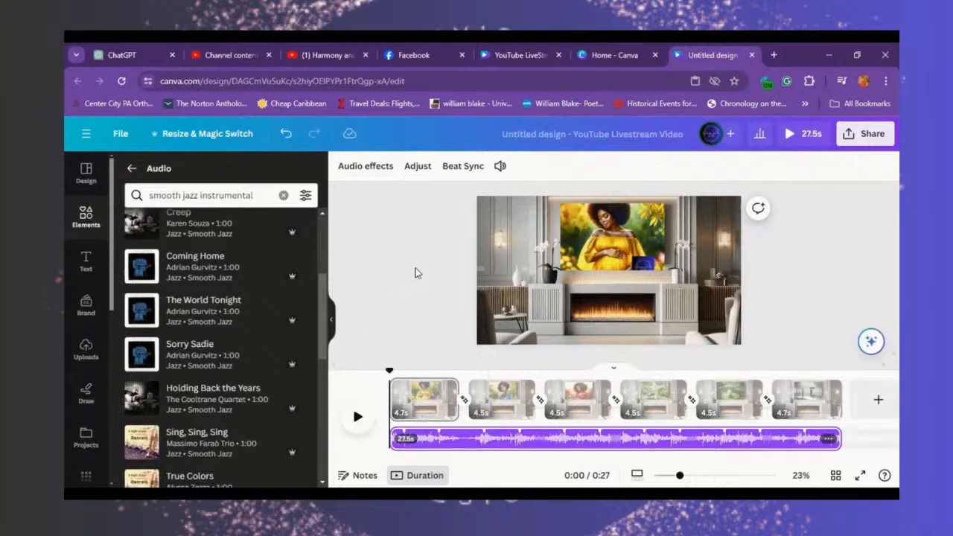
{"action": "left_click", "coordinate": [803, 134]}
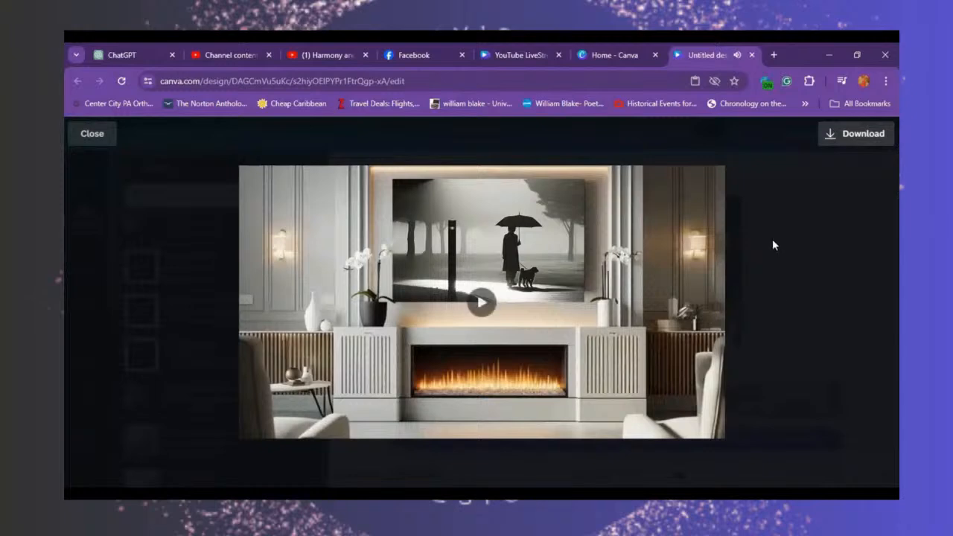
{"action": "key", "text": "Escape"}
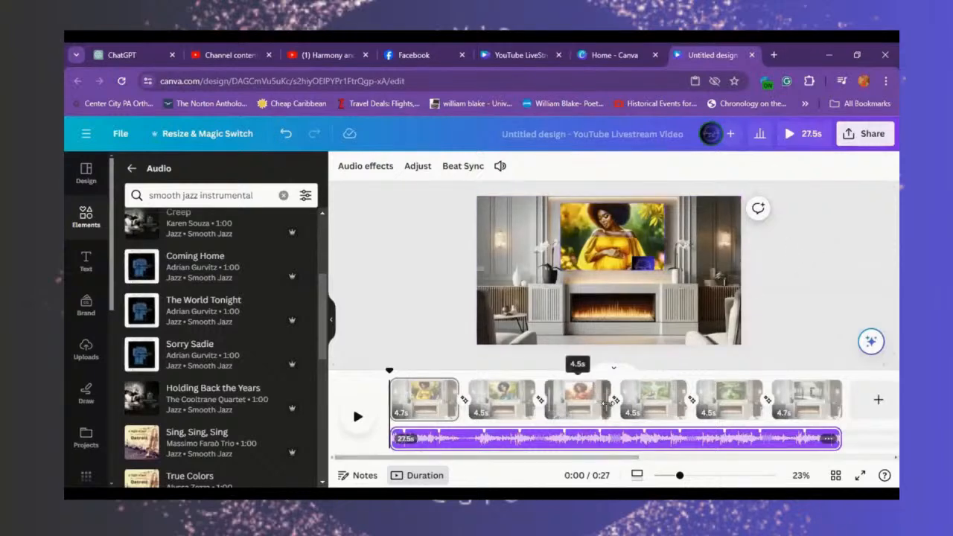
Step: Set page 1's timing to 30 seconds and apply it to all six pages
{"action": "left_click", "coordinate": [419, 400]}
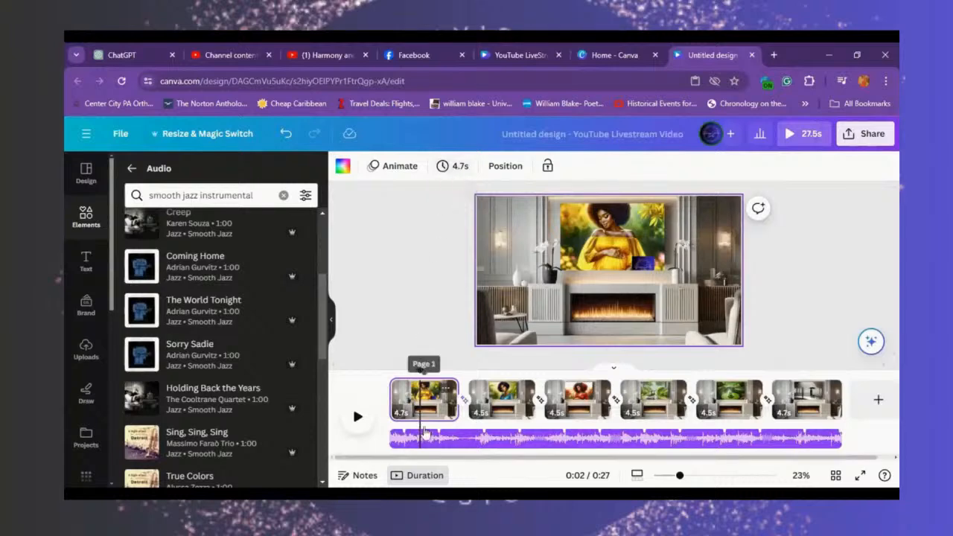
{"action": "left_click", "coordinate": [448, 168]}
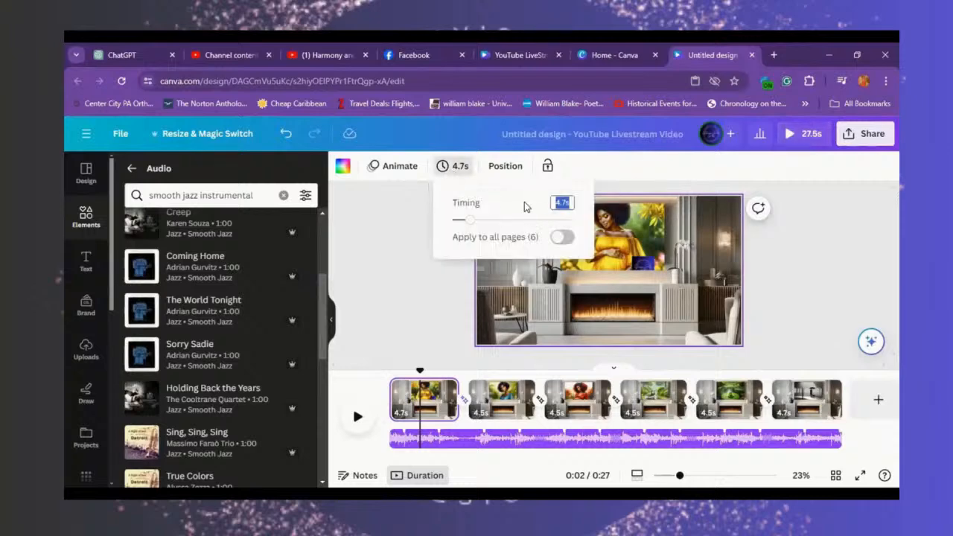
{"action": "type", "text": "30"}
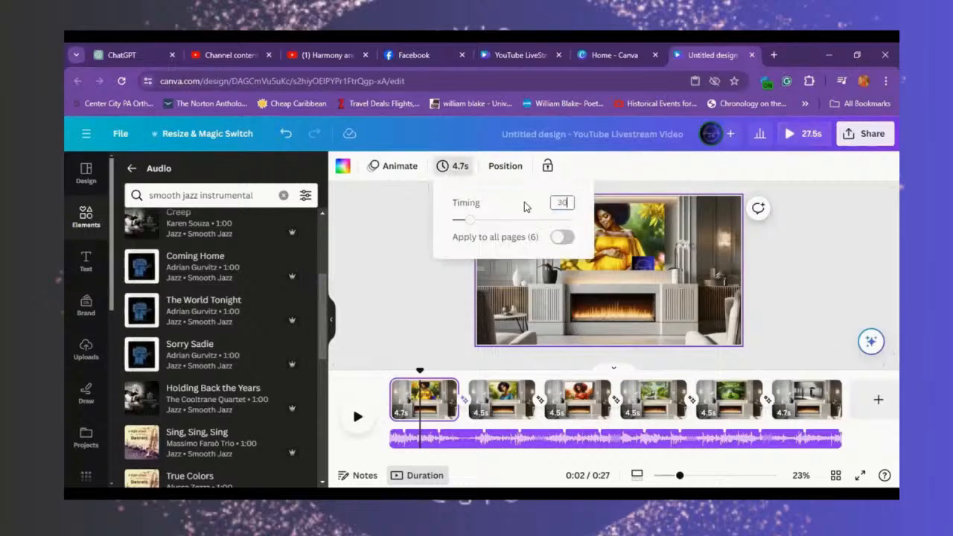
{"action": "left_click", "coordinate": [558, 239]}
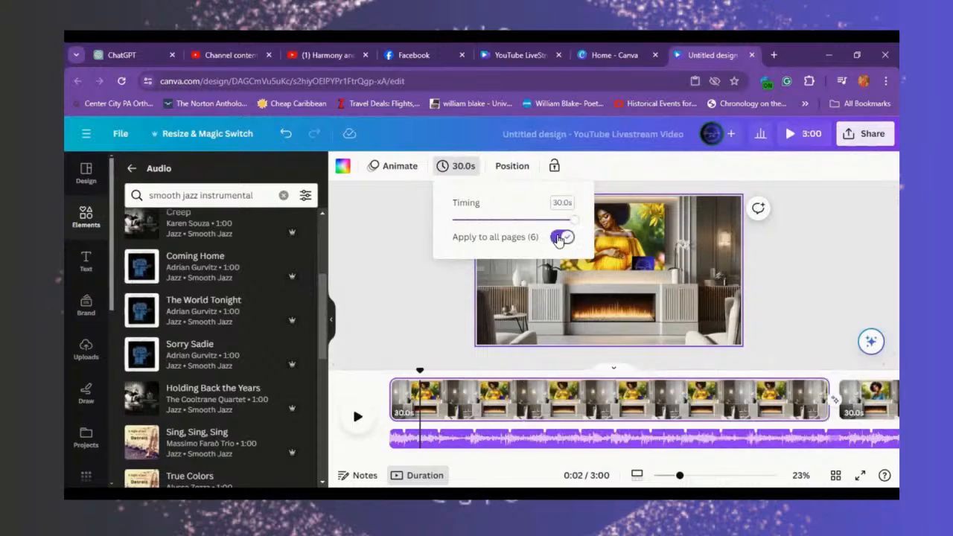
{"action": "left_click", "coordinate": [815, 241]}
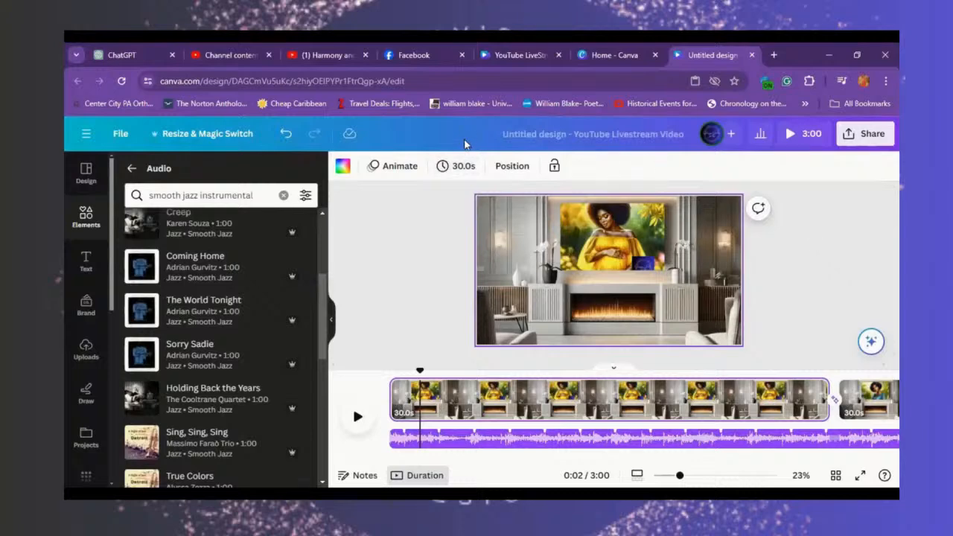
Step: Change the page timing to 4.5 seconds and apply it to all six pages
{"action": "left_click", "coordinate": [455, 165]}
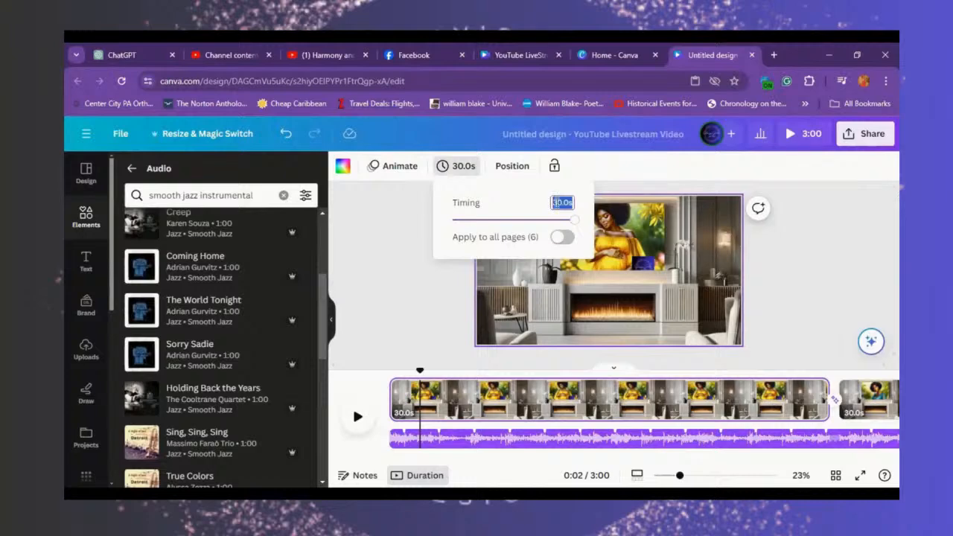
{"action": "type", "text": "4.5"}
{"action": "key", "text": "Return"}
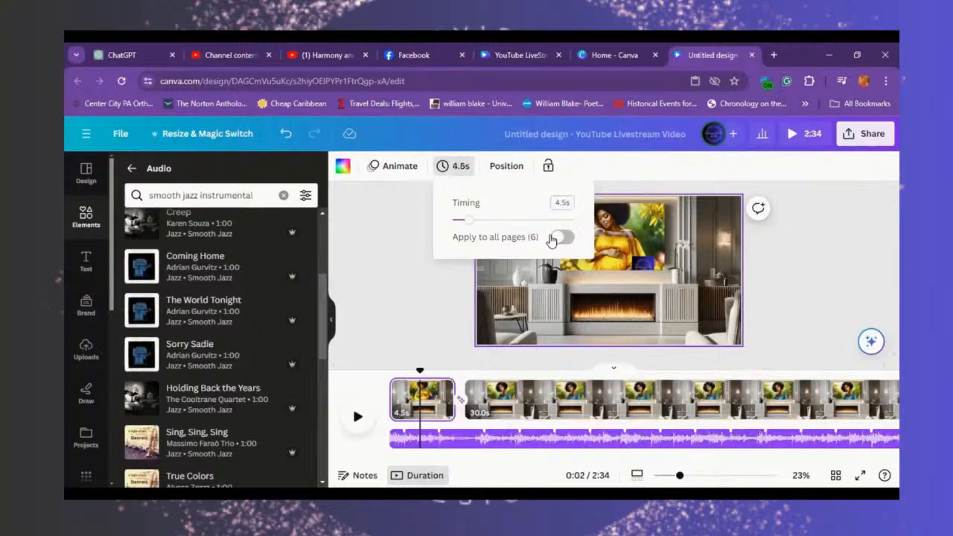
{"action": "left_click", "coordinate": [560, 237]}
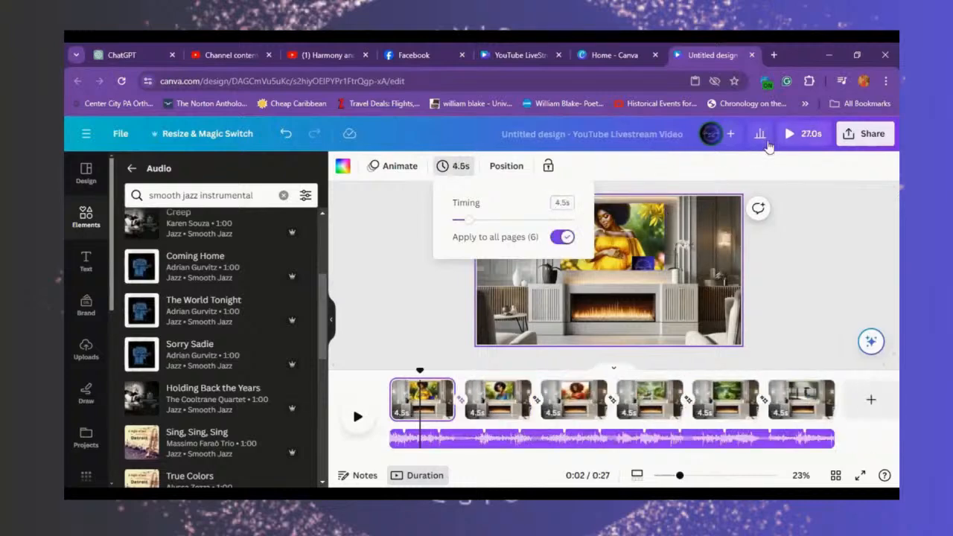
Step: Set the timing of all six pages back to 30 seconds each
{"action": "left_click", "coordinate": [562, 203]}
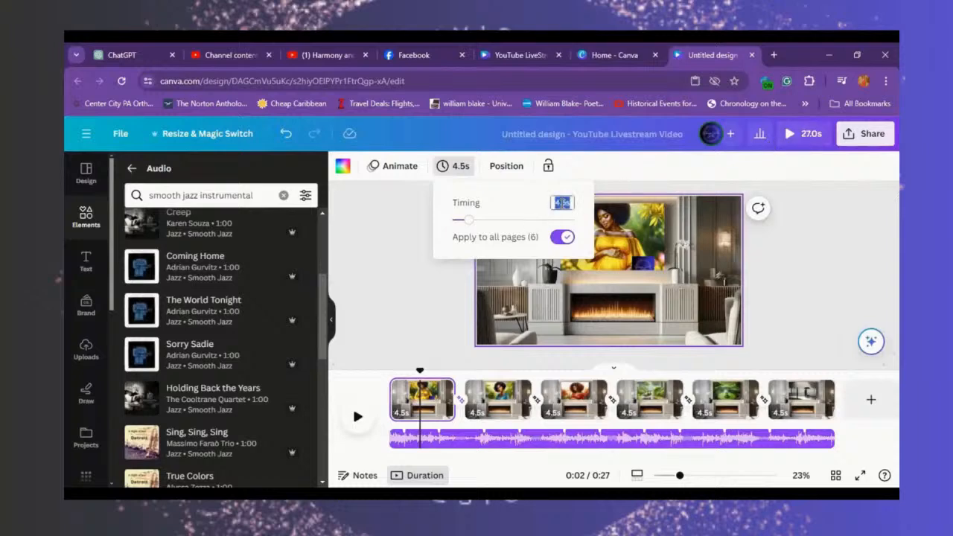
{"action": "type", "text": "30"}
{"action": "key", "text": "Return"}
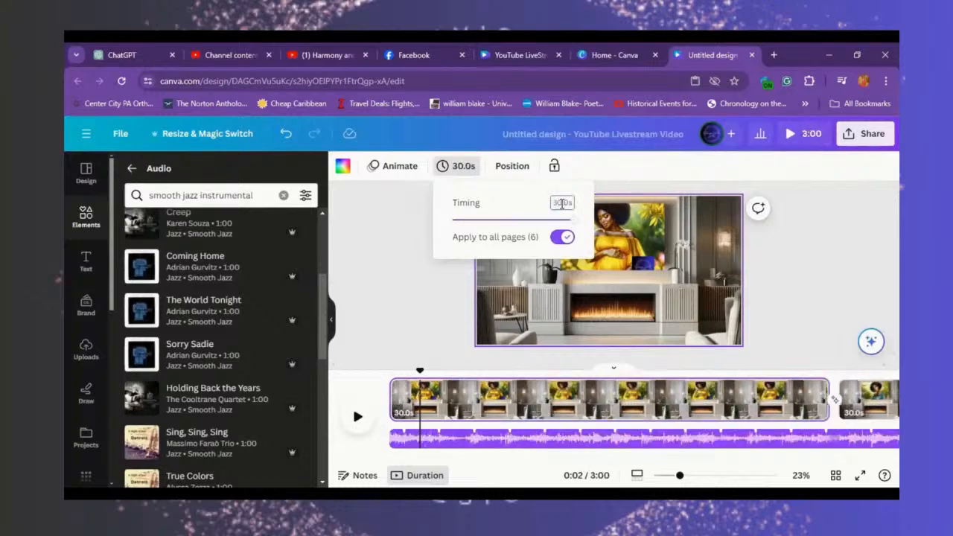
{"action": "left_click", "coordinate": [826, 223]}
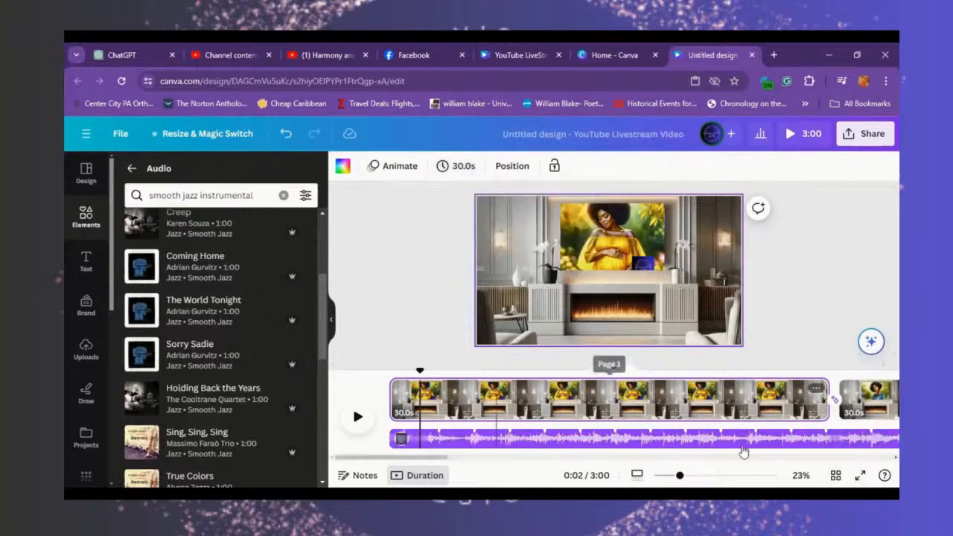
Step: Duplicate the full set of six pages three times in grid view and look over the copies
{"action": "left_click", "coordinate": [835, 474]}
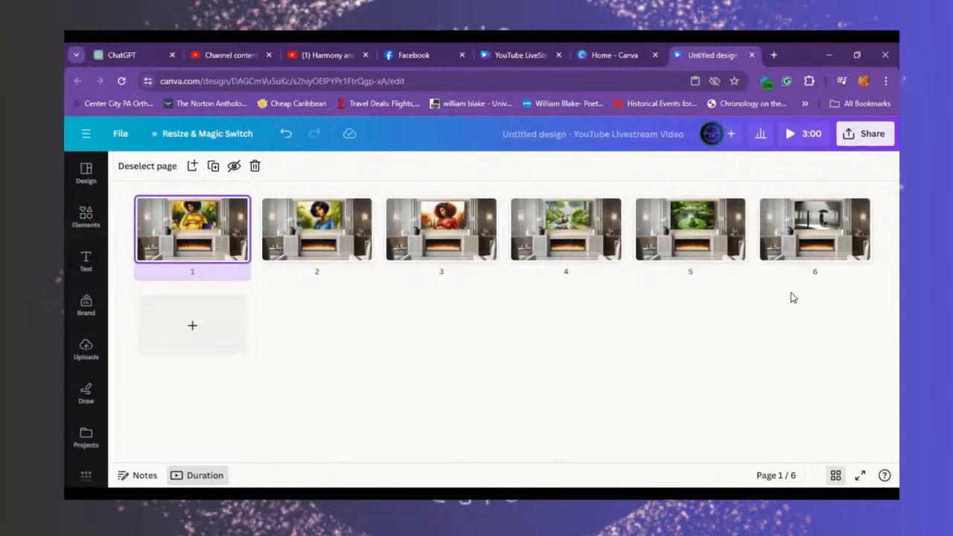
{"action": "key", "text": "ctrl+a"}
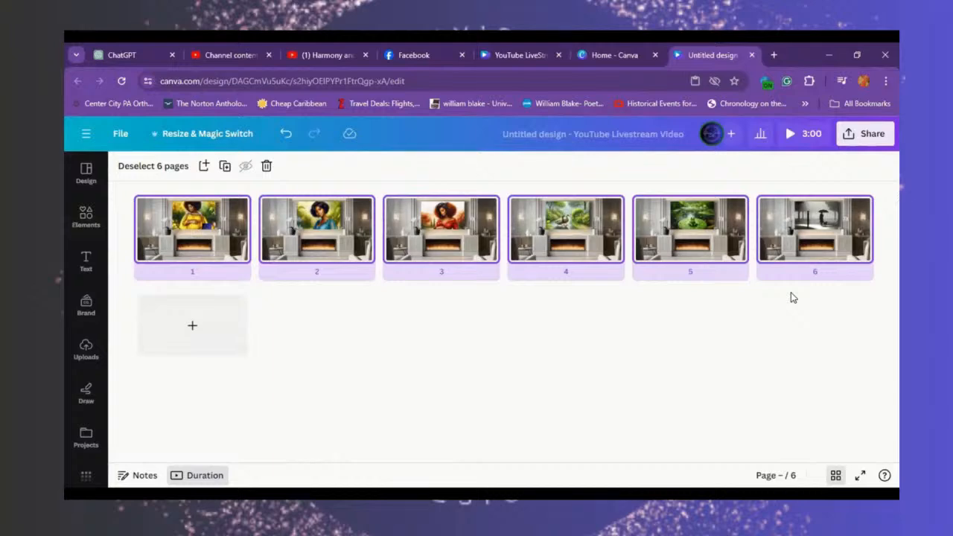
{"action": "key", "text": "ctrl+d"}
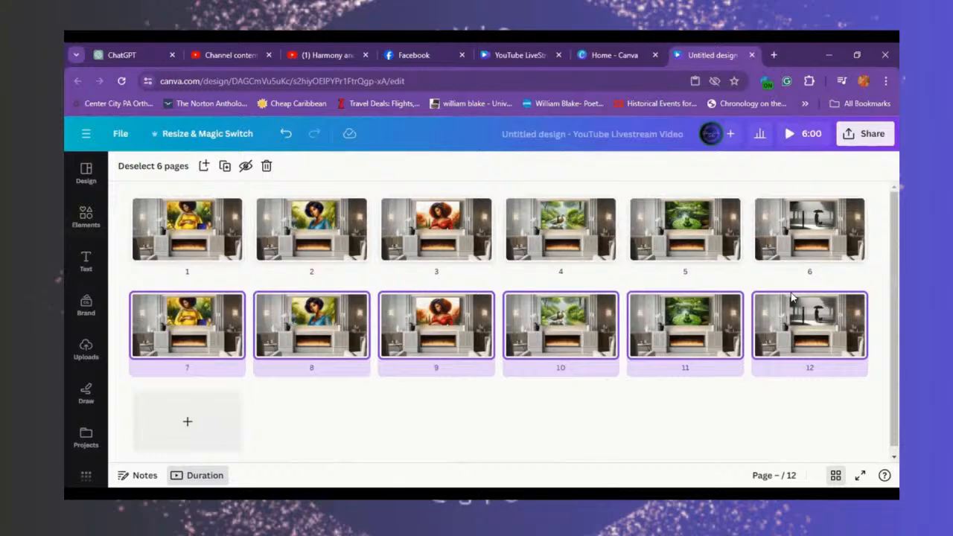
{"action": "key", "text": "ctrl+d"}
{"action": "key", "text": "ctrl+d"}
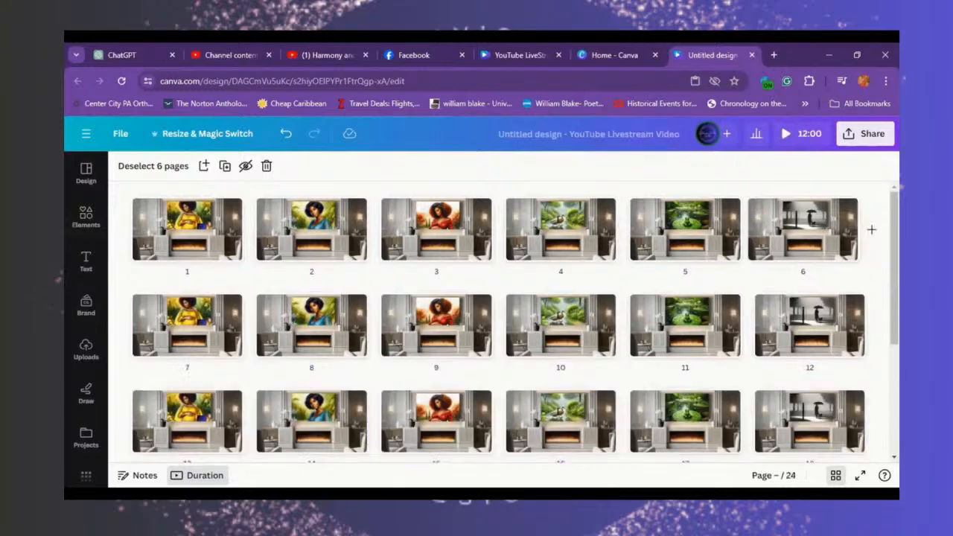
{"action": "scroll", "coordinate": [498, 320], "scroll_direction": "down", "scroll_amount": 3}
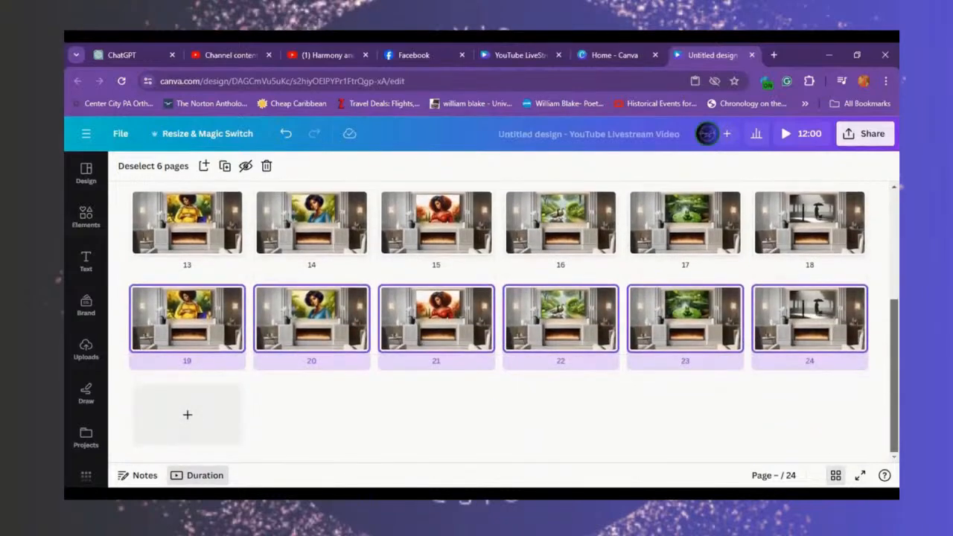
{"action": "scroll", "coordinate": [499, 320], "scroll_direction": "up", "scroll_amount": 3}
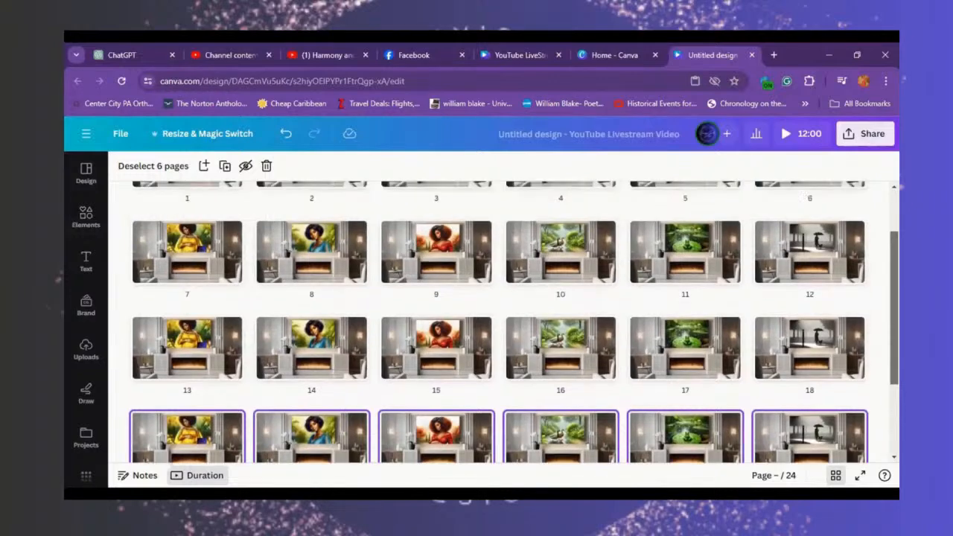
{"action": "scroll", "coordinate": [877, 240], "scroll_direction": "up", "scroll_amount": 2}
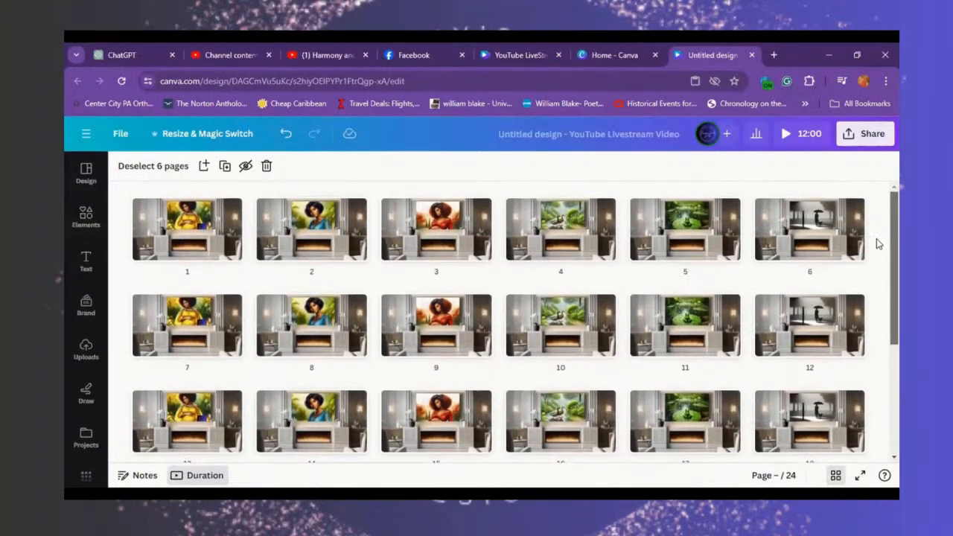
{"action": "scroll", "coordinate": [876, 241], "scroll_direction": "down", "scroll_amount": 5}
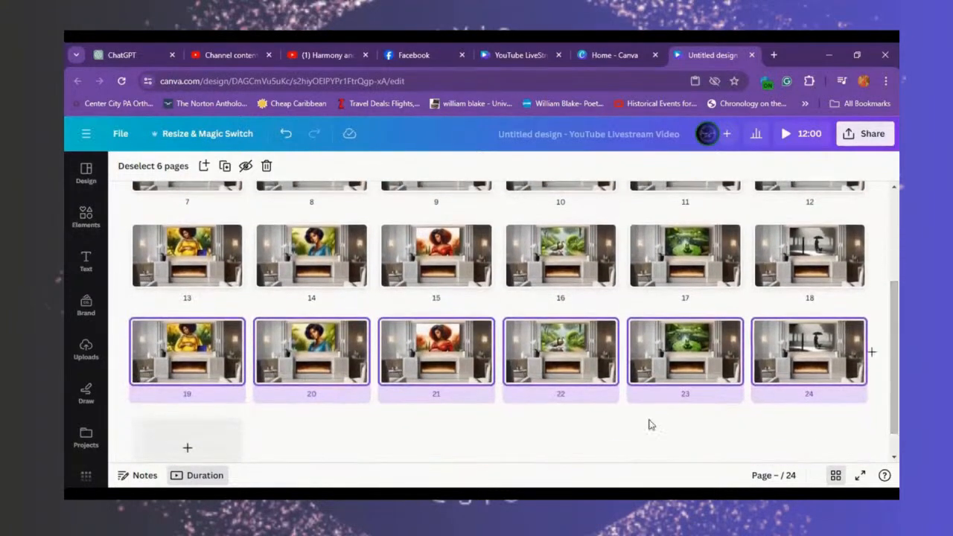
Step: Open Suno's song creation page in a new browser tab
{"action": "left_click", "coordinate": [773, 56]}
{"action": "type", "text": "suno"}
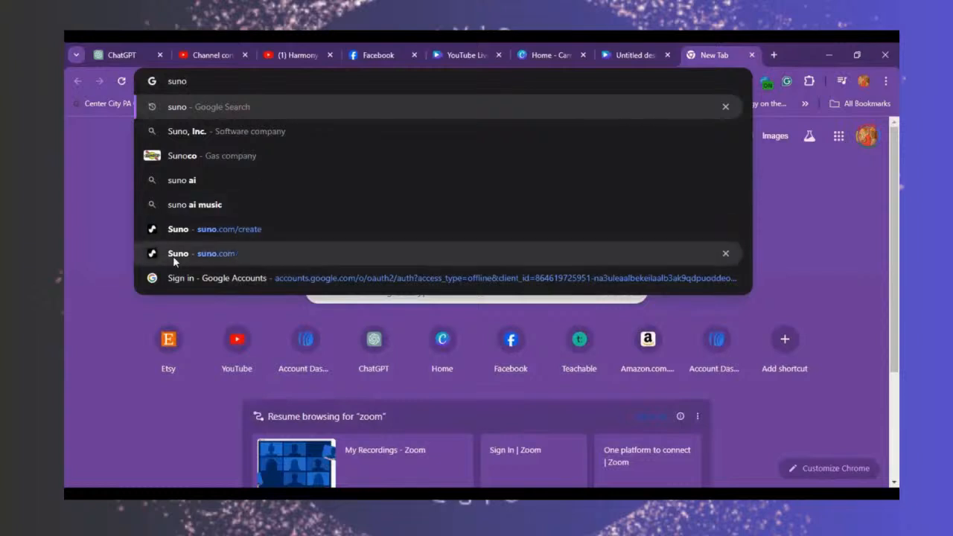
{"action": "left_click", "coordinate": [207, 232]}
{"action": "left_click", "coordinate": [208, 230]}
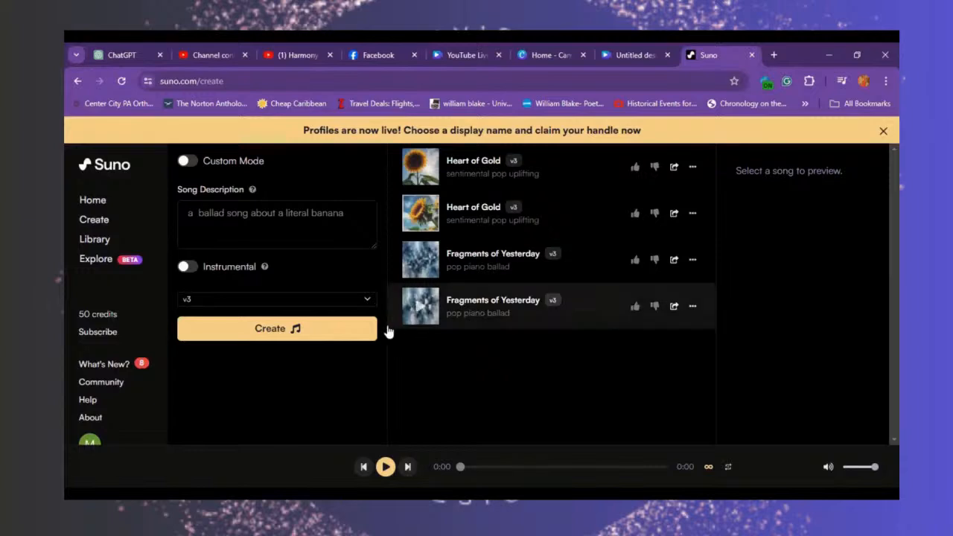
Step: Generate an instrumental song in Suno from the description "jazz and violin ballad"
{"action": "left_click", "coordinate": [237, 212]}
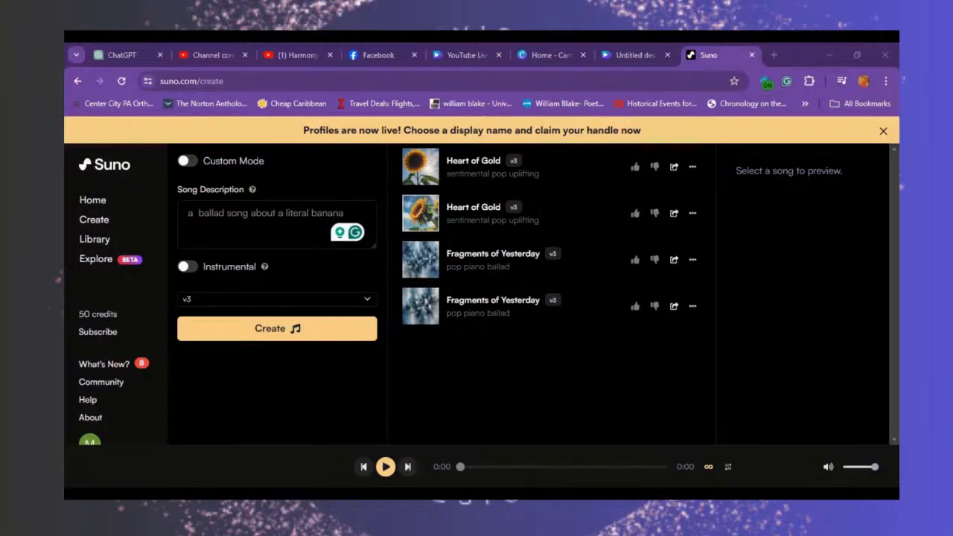
{"action": "left_click", "coordinate": [259, 226]}
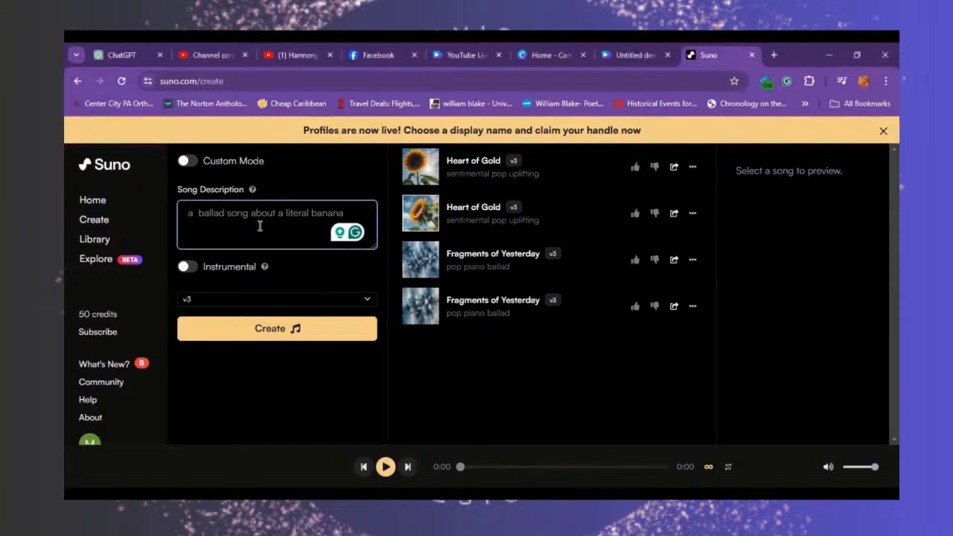
{"action": "type", "text": "jazz and"}
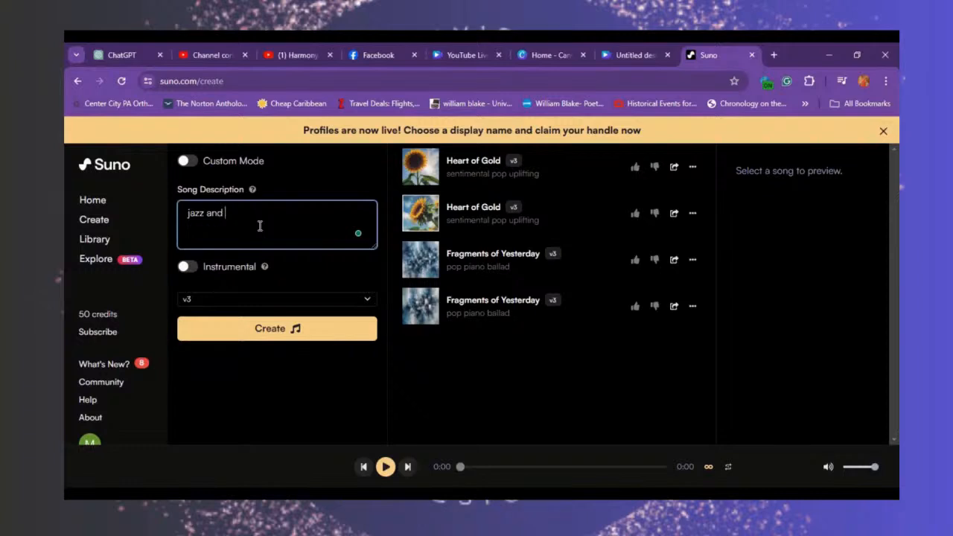
{"action": "type", "text": " violin ballad"}
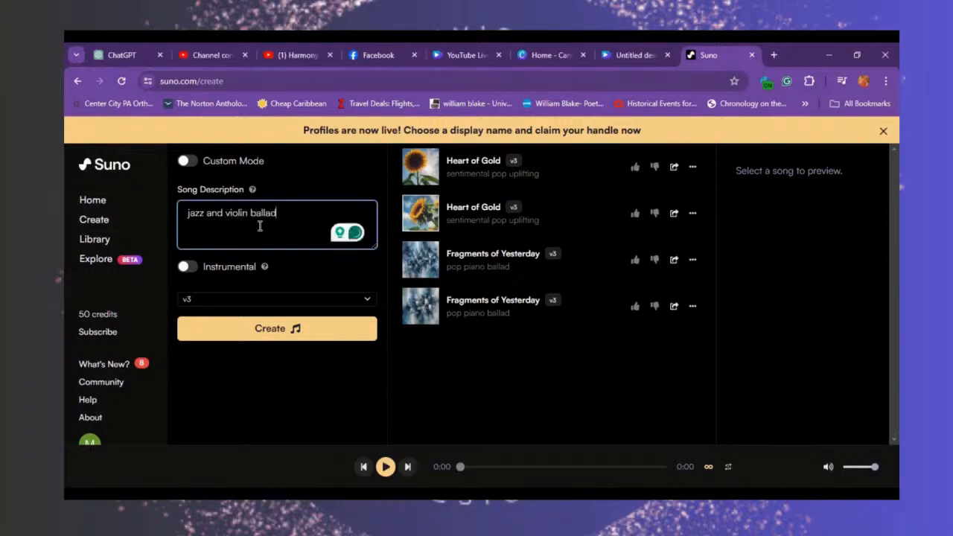
{"action": "left_click", "coordinate": [185, 268]}
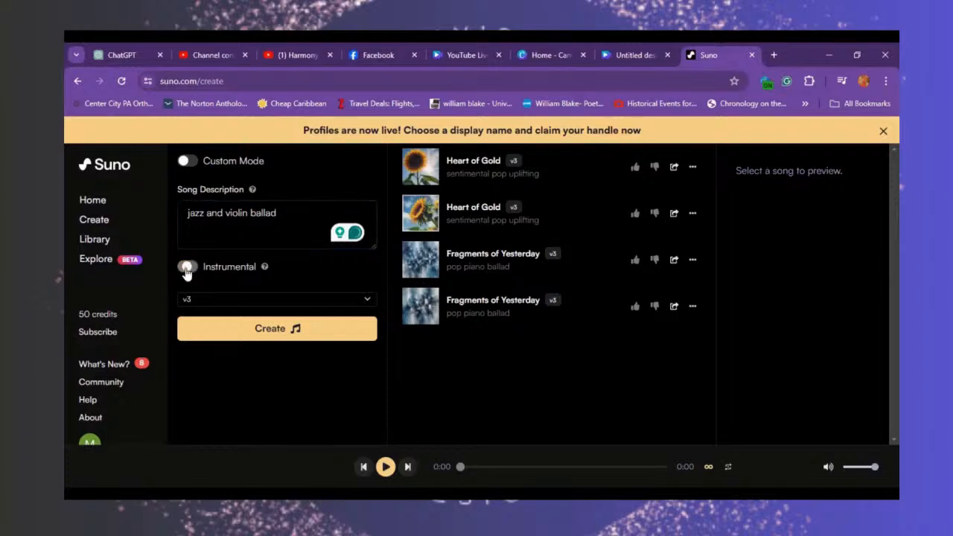
{"action": "left_click", "coordinate": [241, 332]}
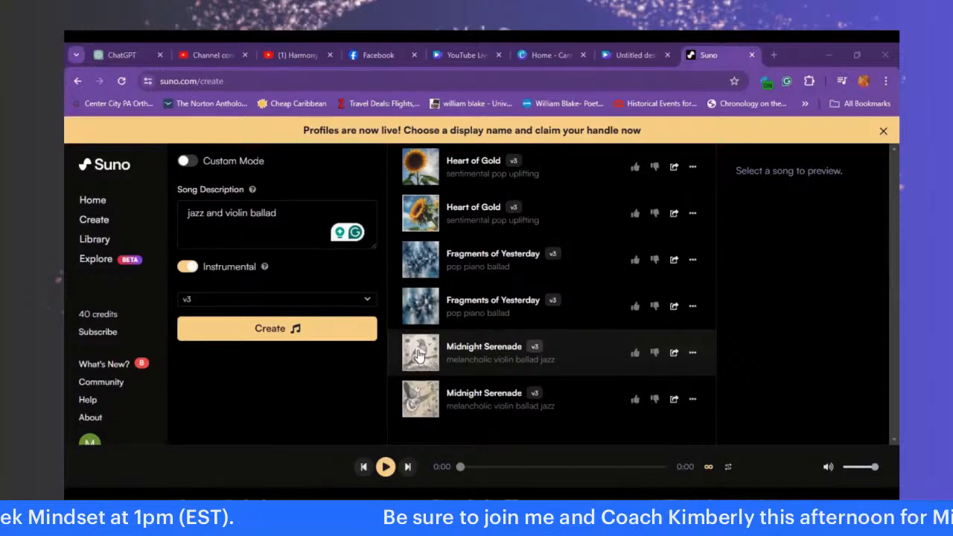
Step: Listen to both generated Midnight Serenade tracks and pause the playback
{"action": "left_click", "coordinate": [418, 355]}
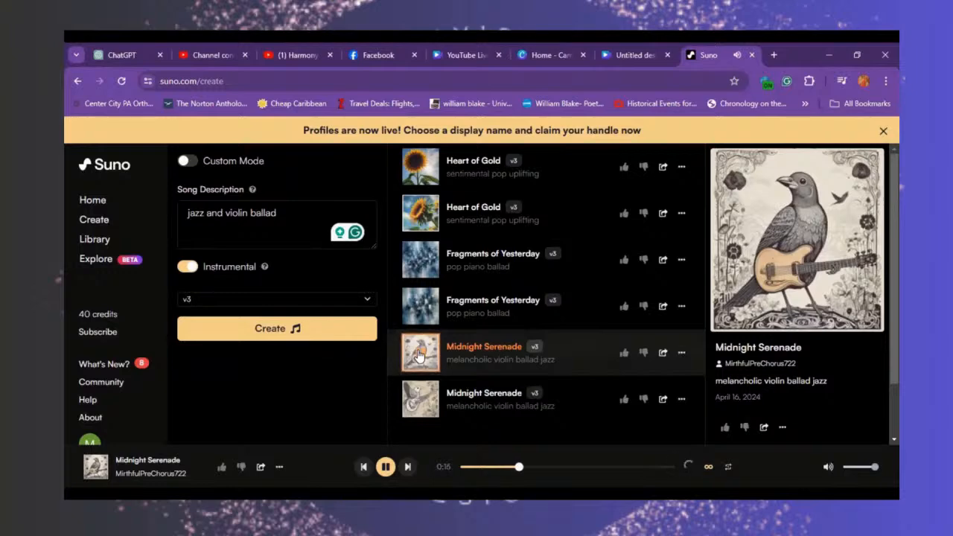
{"action": "left_click", "coordinate": [418, 401]}
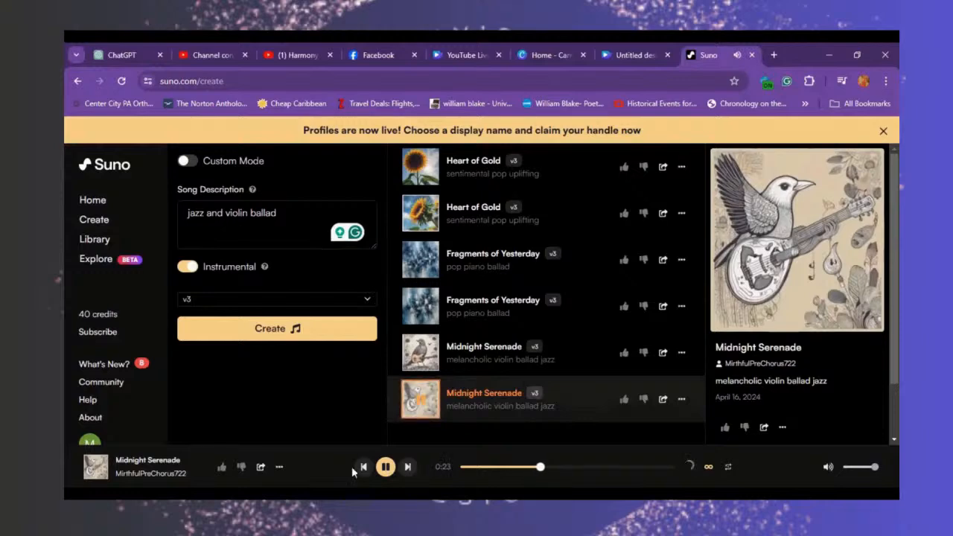
{"action": "left_click", "coordinate": [386, 466]}
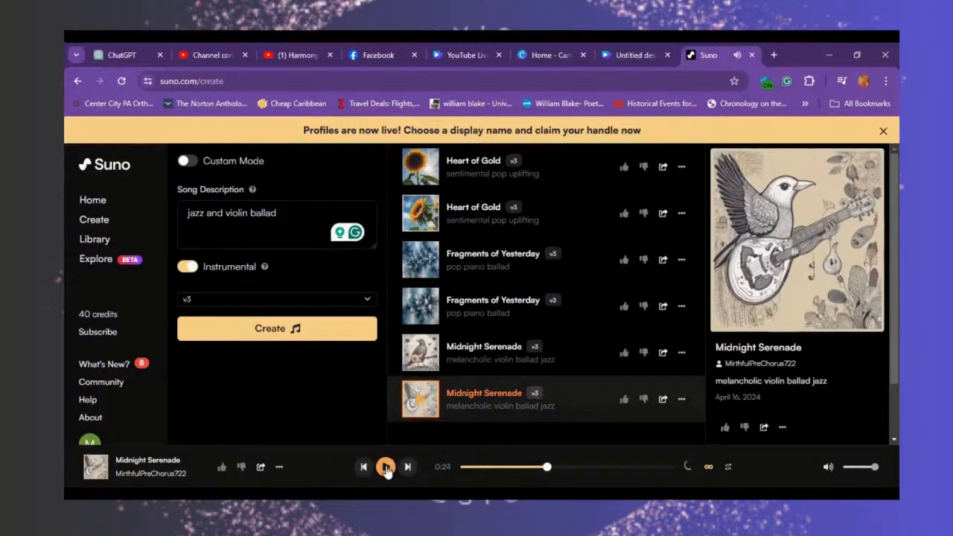
Step: Copy the share link of the first Midnight Serenade track and open that track's options
{"action": "left_click", "coordinate": [663, 352]}
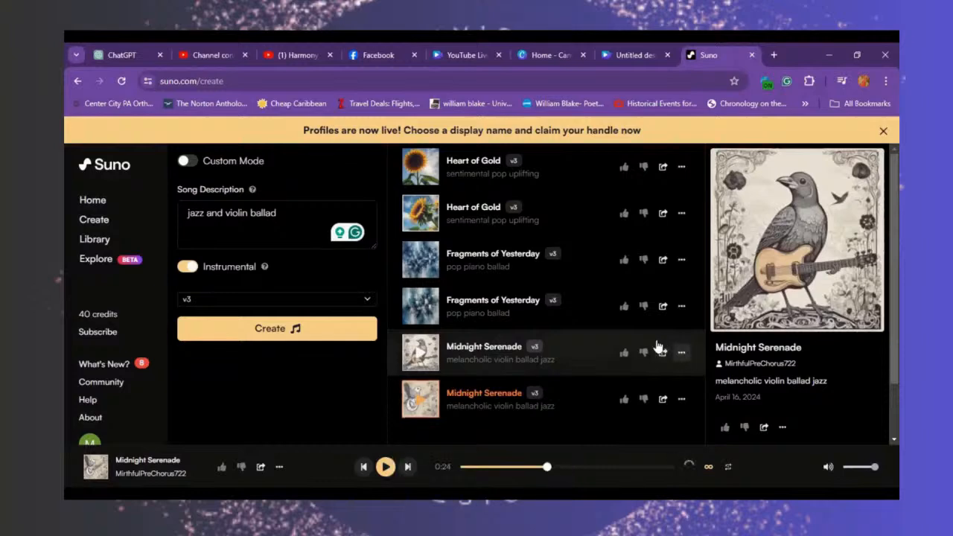
{"action": "left_click", "coordinate": [681, 353]}
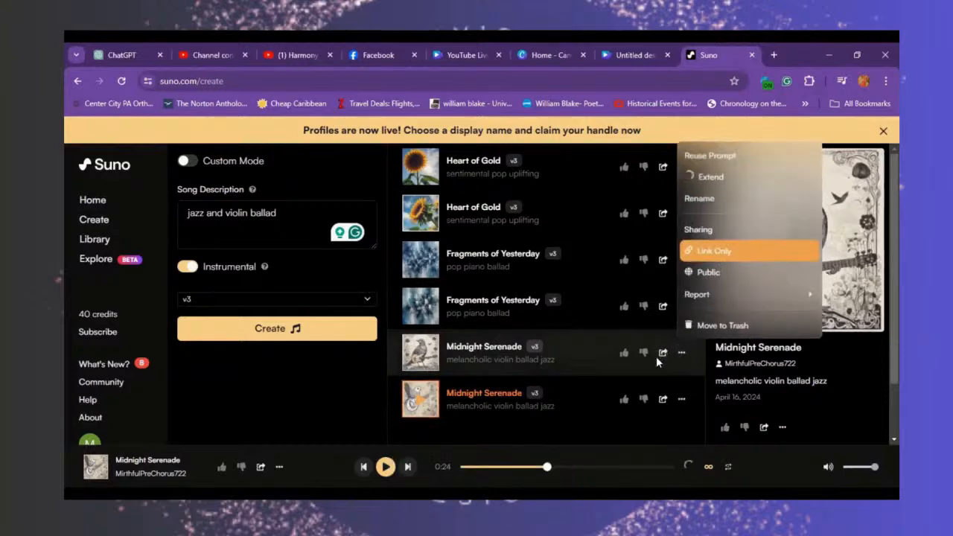
Step: Switch back to the Canva design, open page 1 in the editor and locate the end of the music clip on the timeline
{"action": "left_click", "coordinate": [625, 55]}
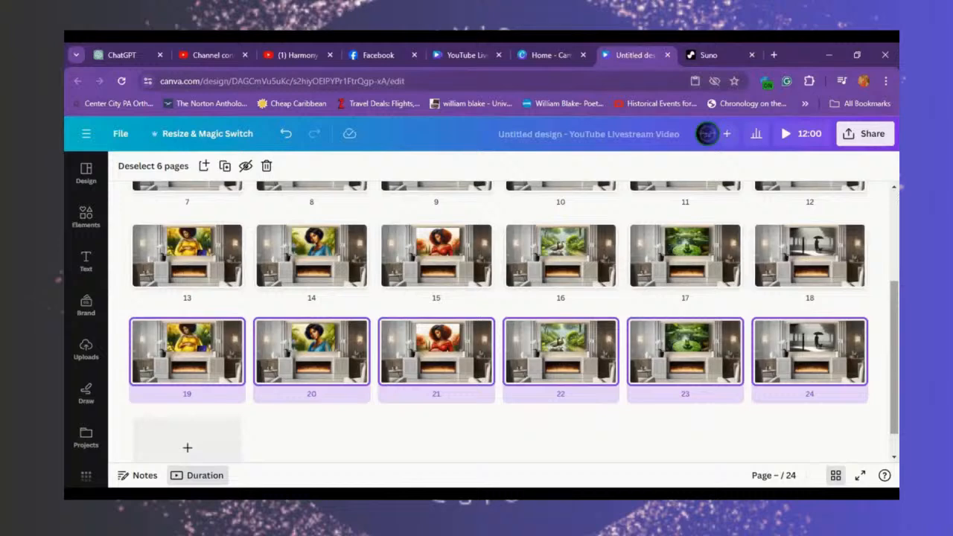
{"action": "scroll", "coordinate": [870, 186], "scroll_direction": "up", "scroll_amount": 5}
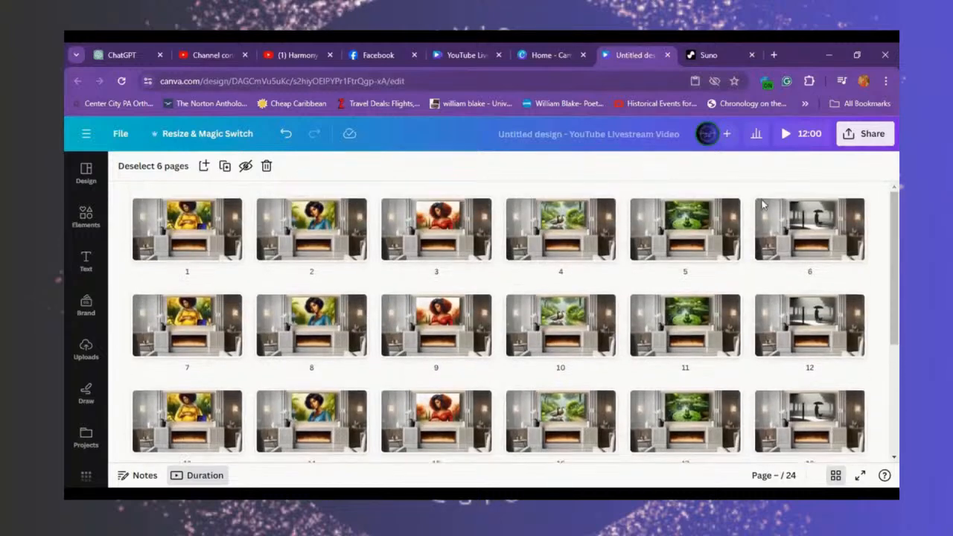
{"action": "double_click", "coordinate": [201, 226]}
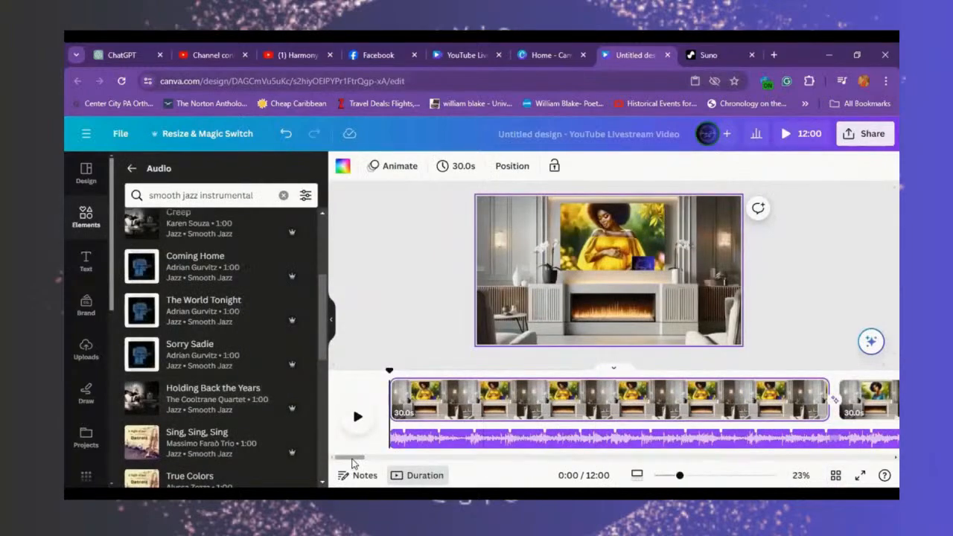
{"action": "left_click", "coordinate": [441, 438]}
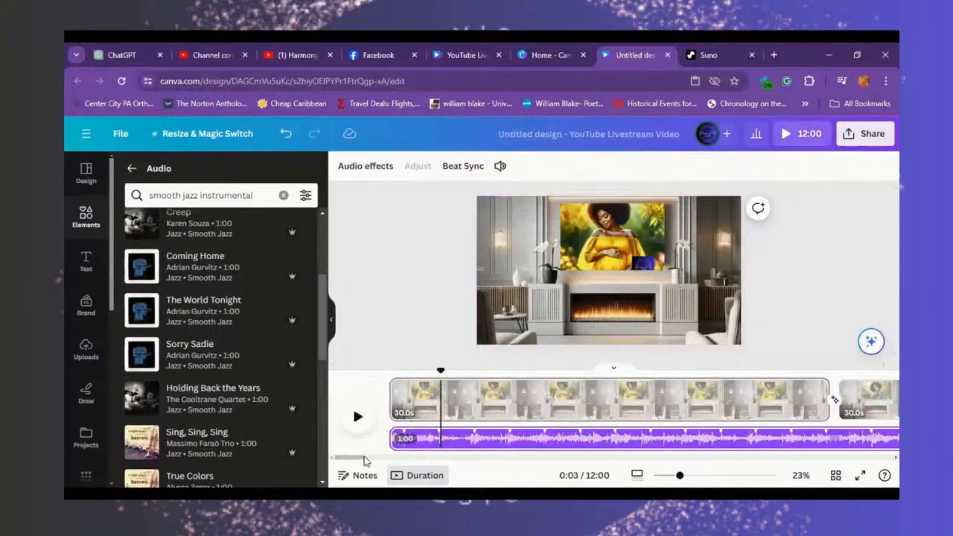
{"action": "scroll", "coordinate": [349, 458], "scroll_direction": "right", "scroll_amount": 3}
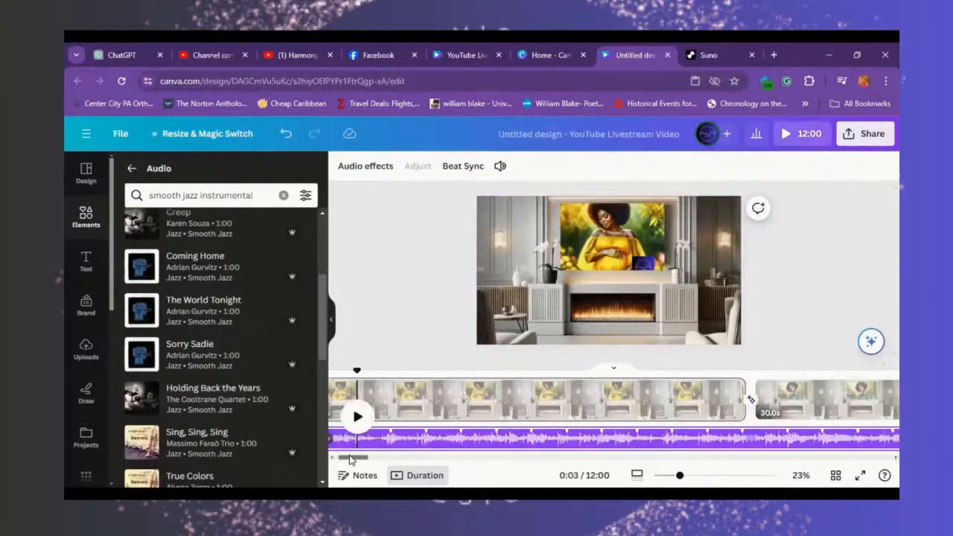
{"action": "left_click_drag", "start_coordinate": [349, 458], "coordinate": [389, 460]}
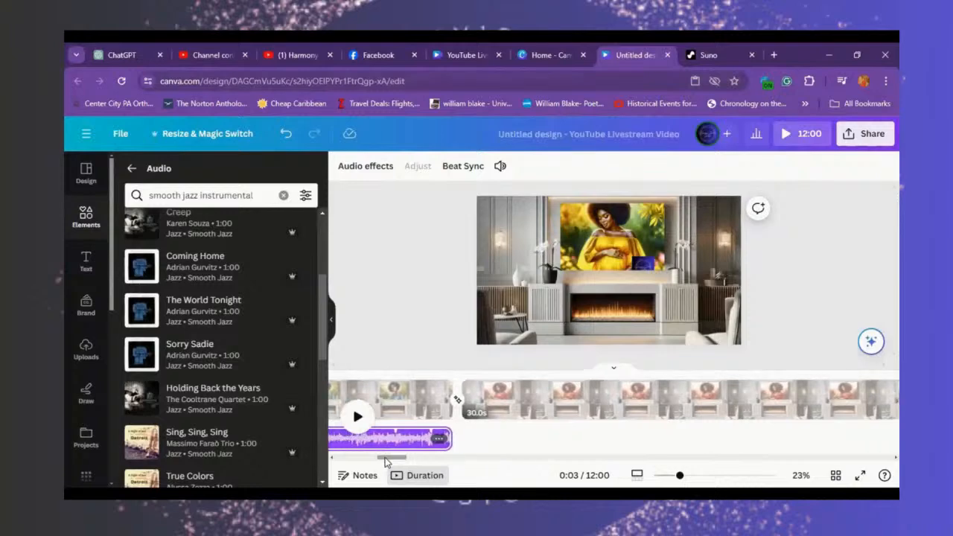
{"action": "left_click", "coordinate": [459, 444]}
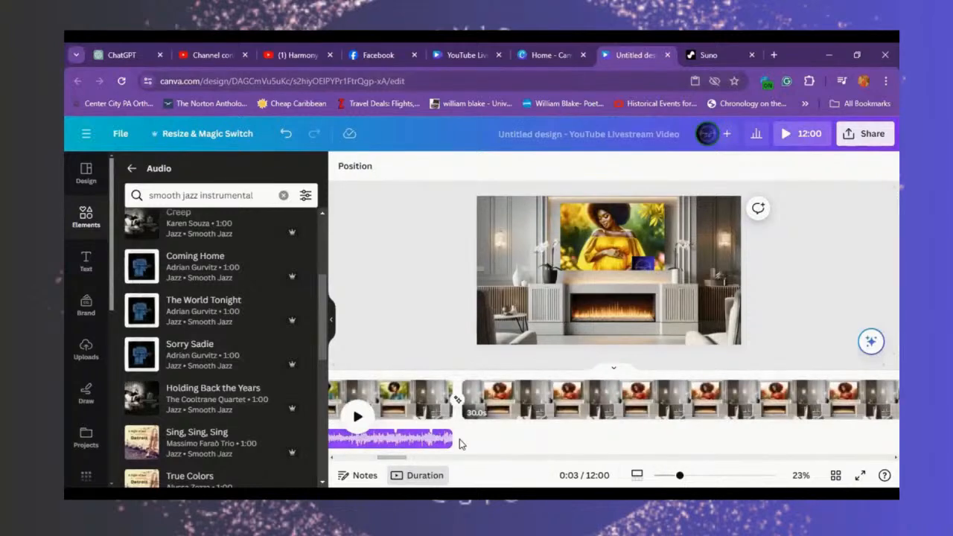
{"action": "left_click", "coordinate": [469, 444]}
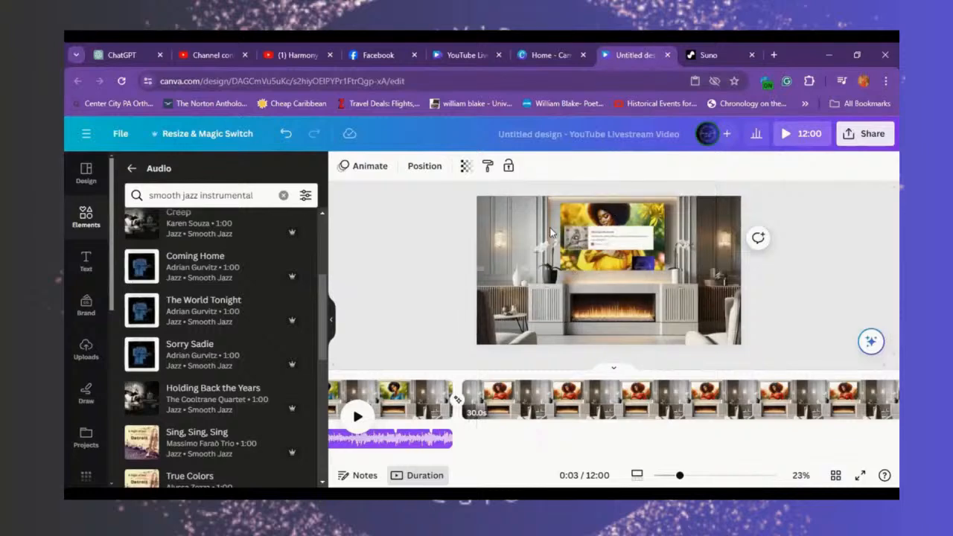
{"action": "left_click", "coordinate": [290, 138]}
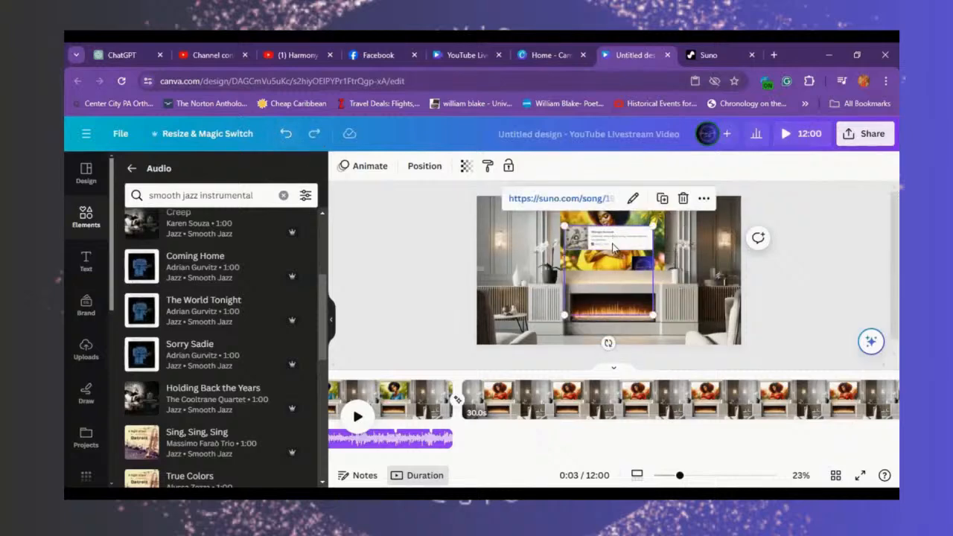
{"action": "left_click_drag", "start_coordinate": [614, 248], "coordinate": [547, 288]}
{"action": "key", "text": "Delete"}
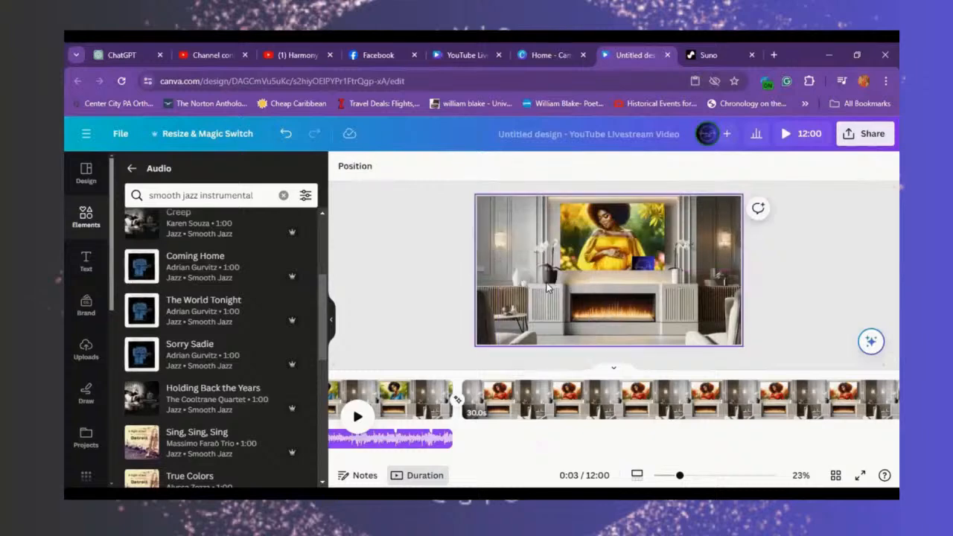
Step: Switch to Suno and download the first Midnight Serenade track as an audio file
{"action": "left_click", "coordinate": [707, 56]}
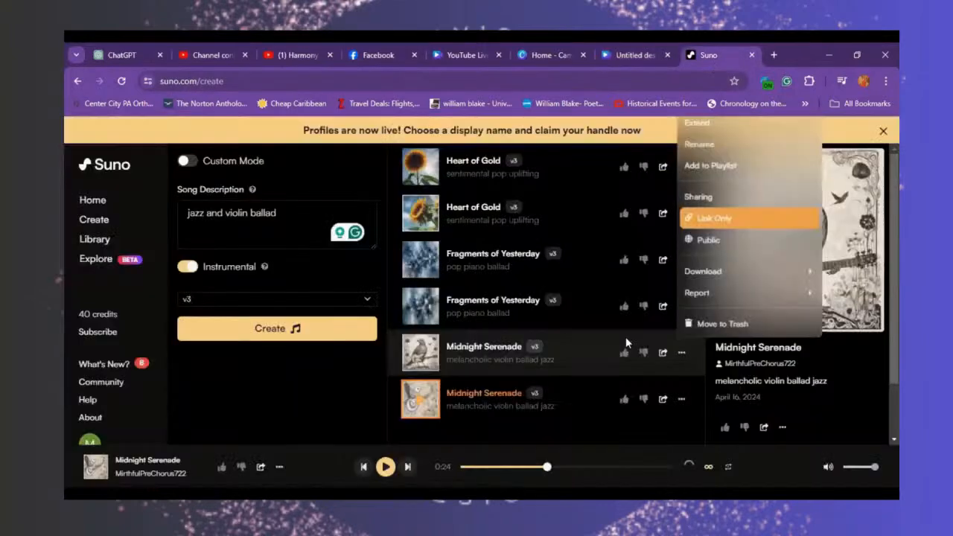
{"action": "mouse_move", "coordinate": [726, 272]}
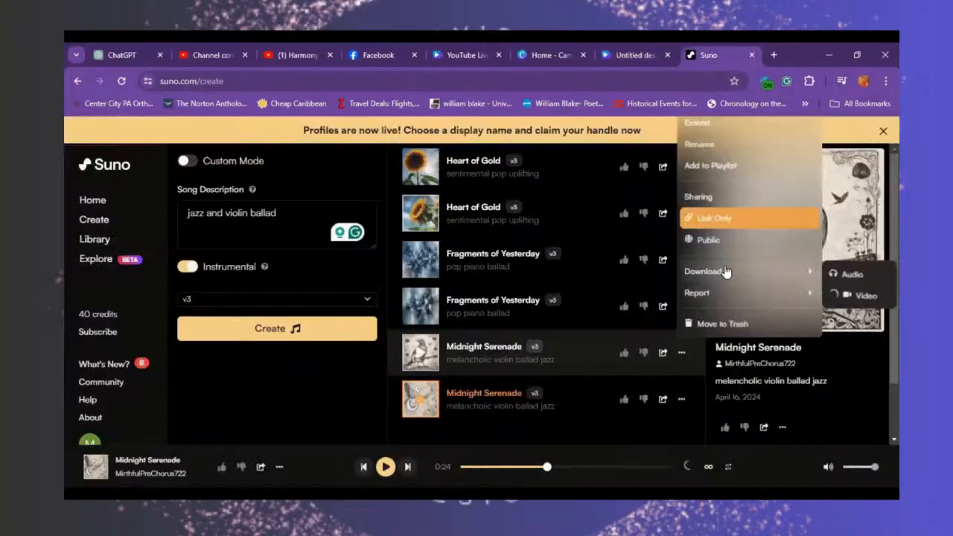
{"action": "left_click", "coordinate": [845, 277]}
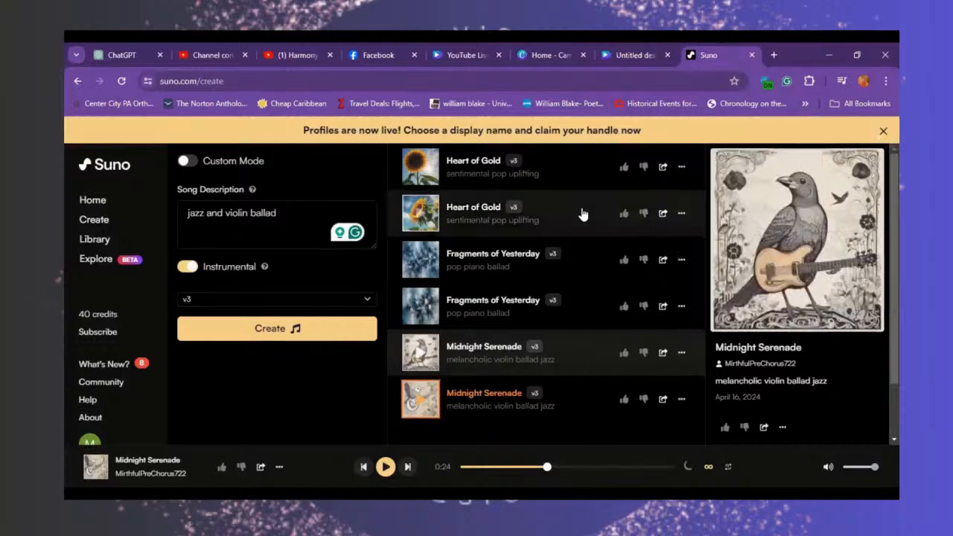
Step: Upload Midnight Serenade.mp3 to the Canva design, and undo a trial placement of it on the timeline
{"action": "left_click", "coordinate": [625, 55]}
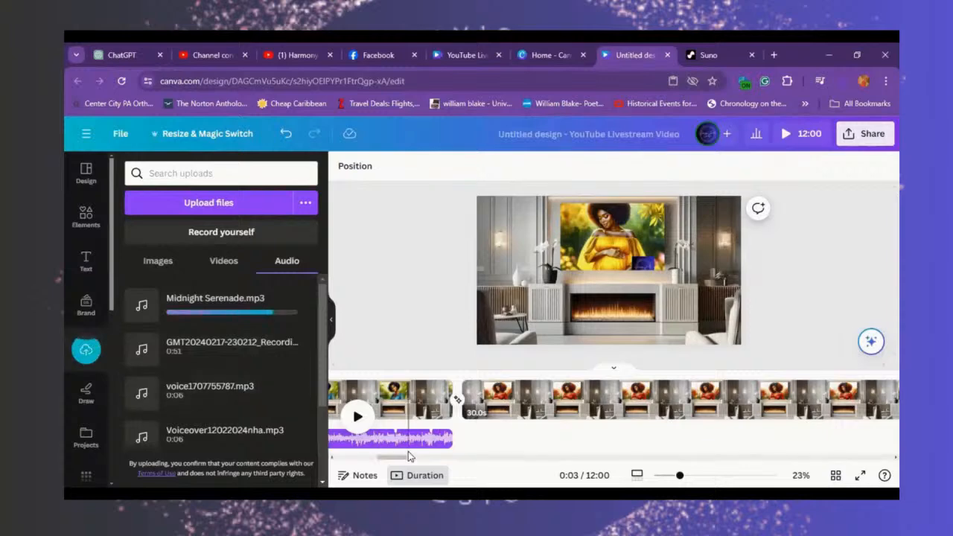
{"action": "left_click", "coordinate": [199, 306]}
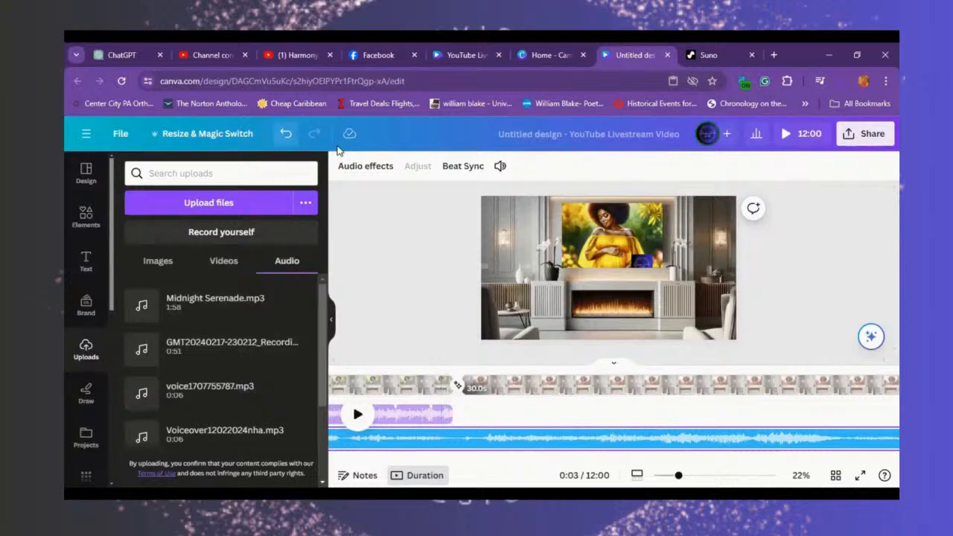
{"action": "left_click", "coordinate": [286, 133]}
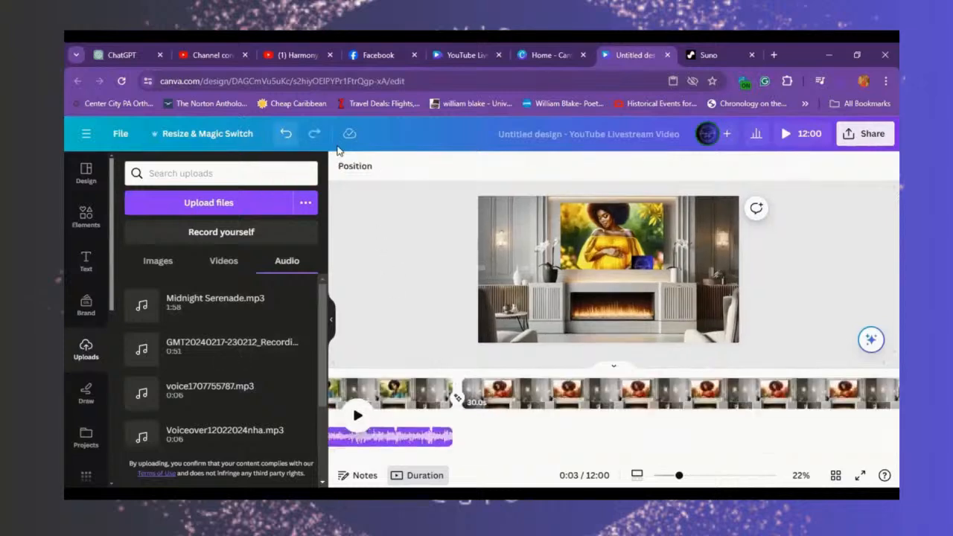
Step: Add Midnight Serenade.mp3 to the timeline at 1:00, aligned with the start of page 3 after the first music clip
{"action": "left_click", "coordinate": [470, 421]}
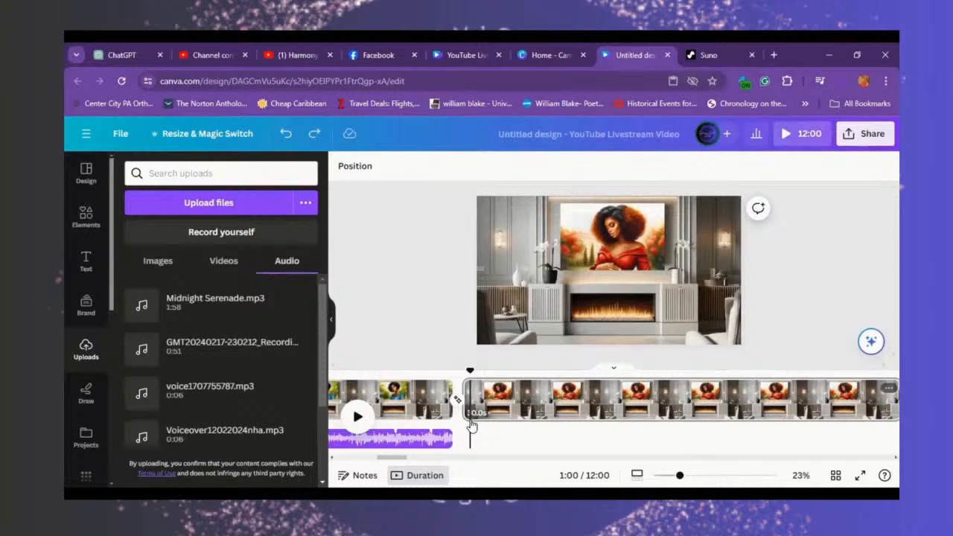
{"action": "left_click", "coordinate": [230, 307]}
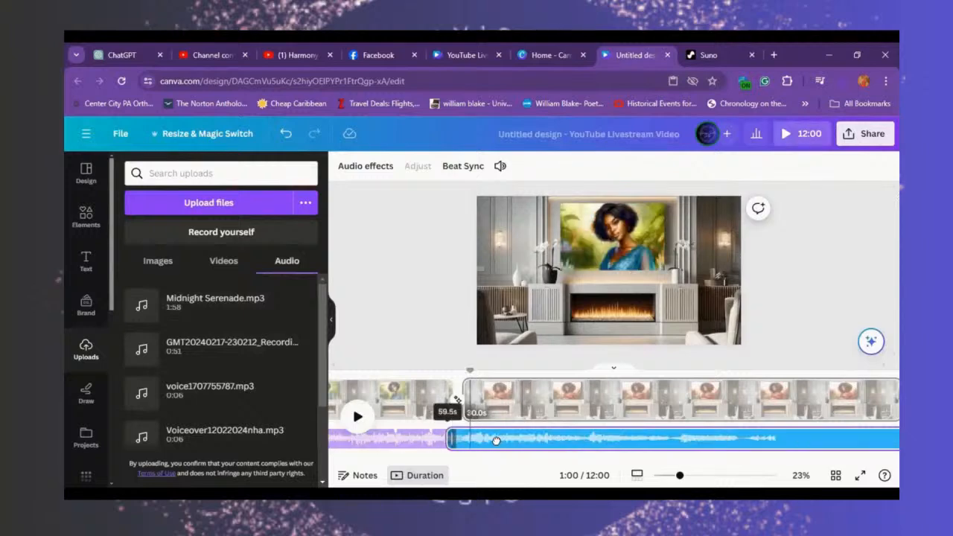
{"action": "left_click_drag", "start_coordinate": [525, 443], "coordinate": [492, 441]}
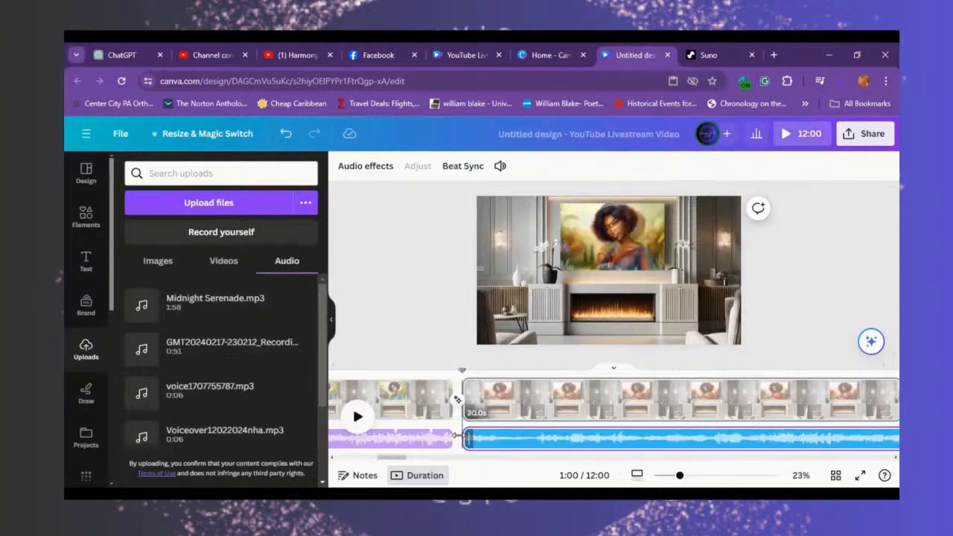
{"action": "mouse_move", "coordinate": [454, 435]}
{"action": "left_mouse_down"}
{"action": "mouse_move", "coordinate": [449, 414]}
{"action": "mouse_move", "coordinate": [461, 420]}
{"action": "left_mouse_up"}
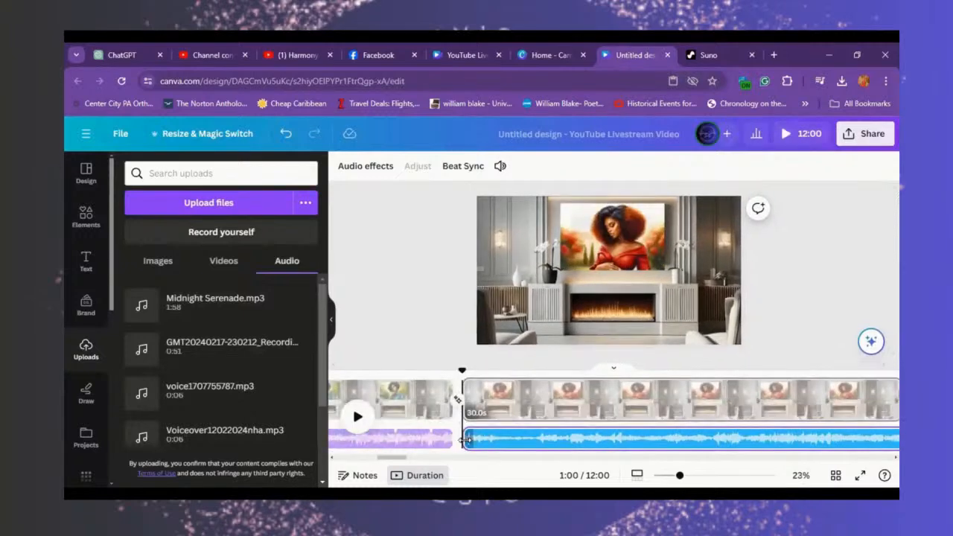
Step: Try to extend the end of the first music clip to close the gap before the Midnight Serenade clip
{"action": "left_click", "coordinate": [445, 441]}
{"action": "left_click", "coordinate": [444, 440]}
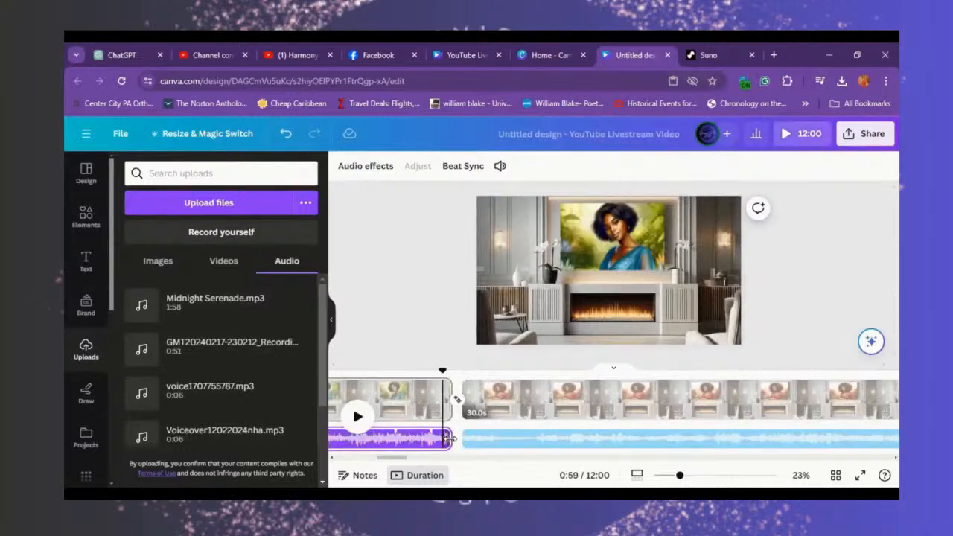
{"action": "mouse_move", "coordinate": [449, 439]}
{"action": "left_mouse_down"}
{"action": "mouse_move", "coordinate": [463, 439]}
{"action": "mouse_move", "coordinate": [450, 413]}
{"action": "mouse_move", "coordinate": [458, 441]}
{"action": "left_mouse_up"}
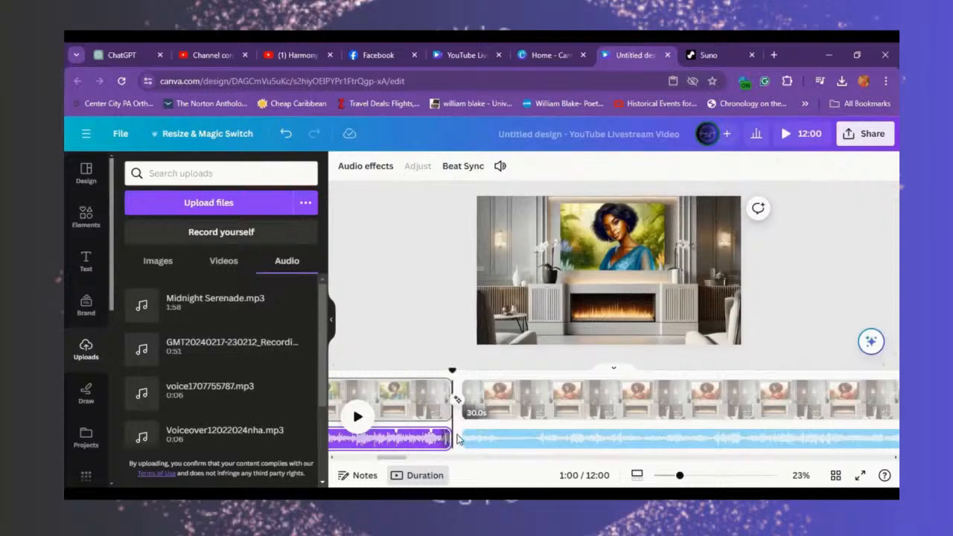
Step: Shift the start of the Midnight Serenade clip earlier to about 59.6 s so it meets the end of the first music clip
{"action": "left_click", "coordinate": [463, 440]}
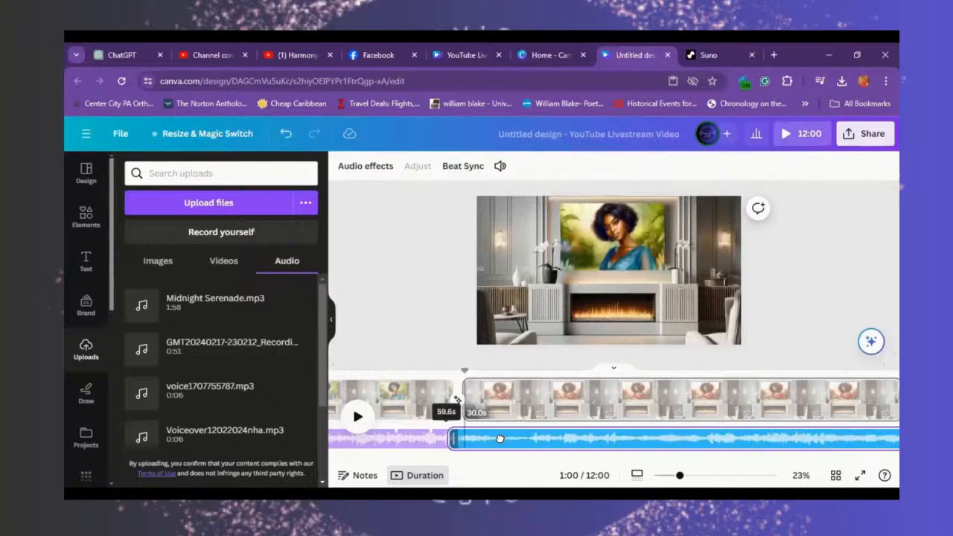
{"action": "left_click_drag", "start_coordinate": [503, 439], "coordinate": [500, 443]}
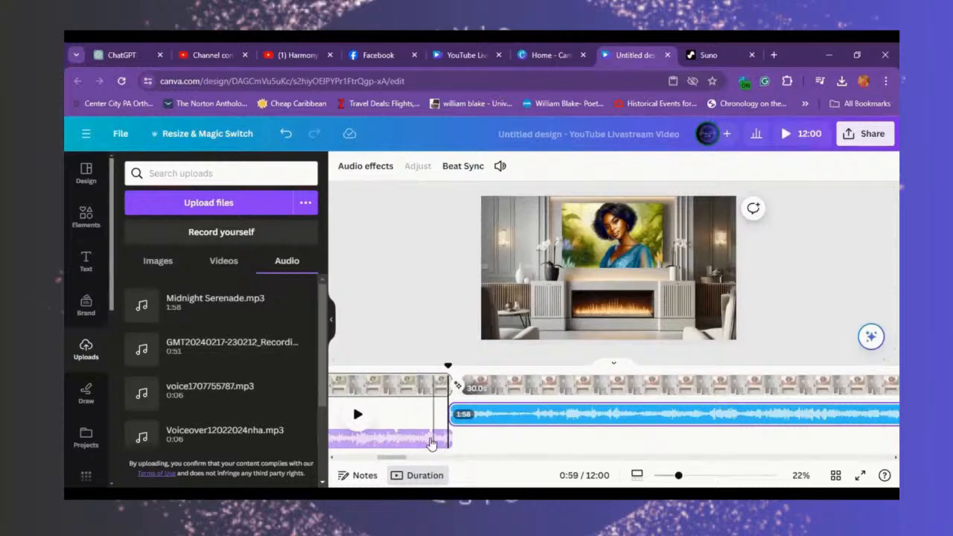
Step: Give the first music clip a fade in and a fade out of 1.2 s each
{"action": "left_click", "coordinate": [431, 439]}
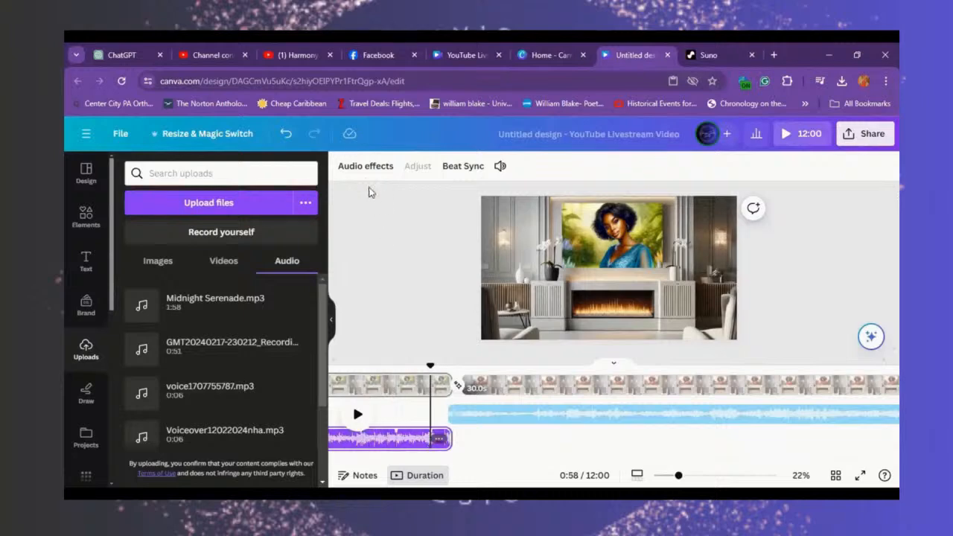
{"action": "left_click", "coordinate": [359, 167]}
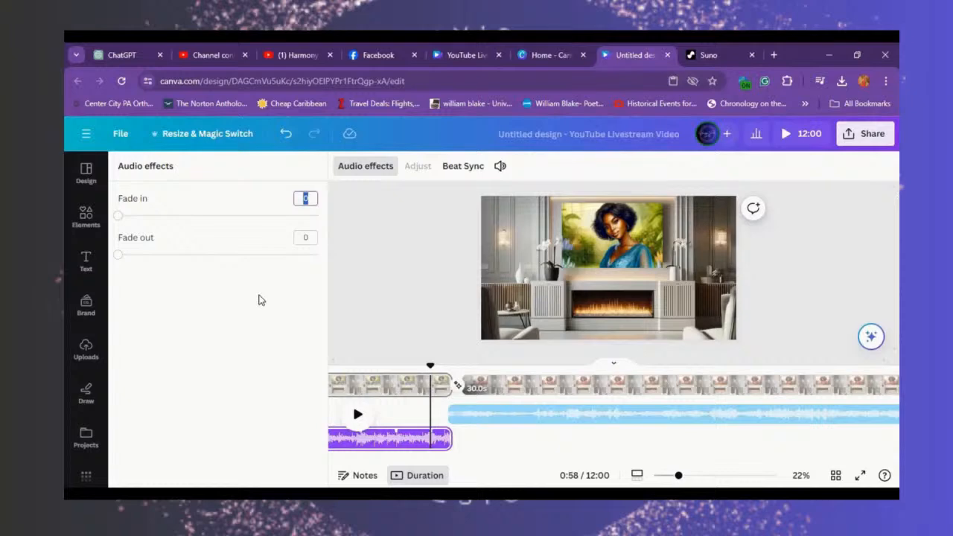
{"action": "type", "text": "1.25"}
{"action": "left_click", "coordinate": [307, 239]}
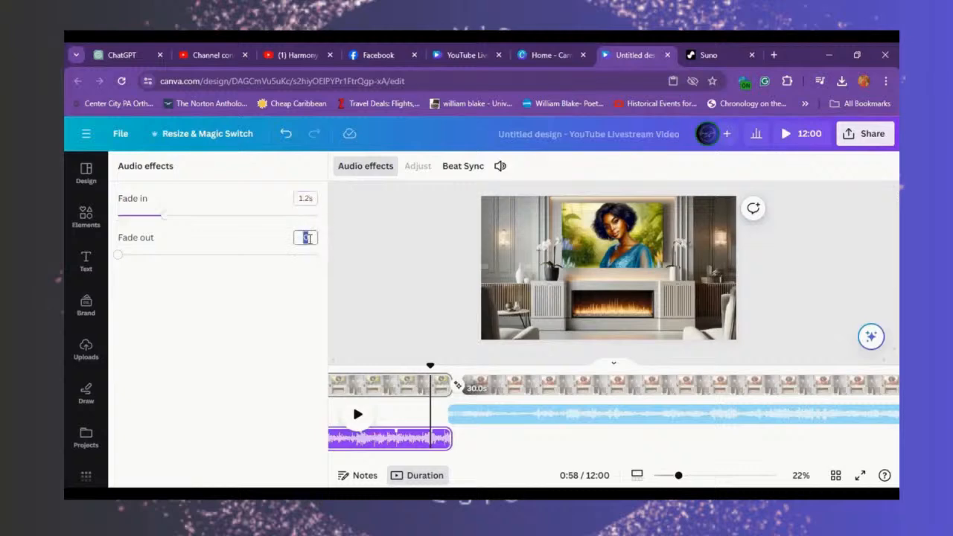
{"action": "type", "text": "1.2"}
{"action": "left_click", "coordinate": [293, 294]}
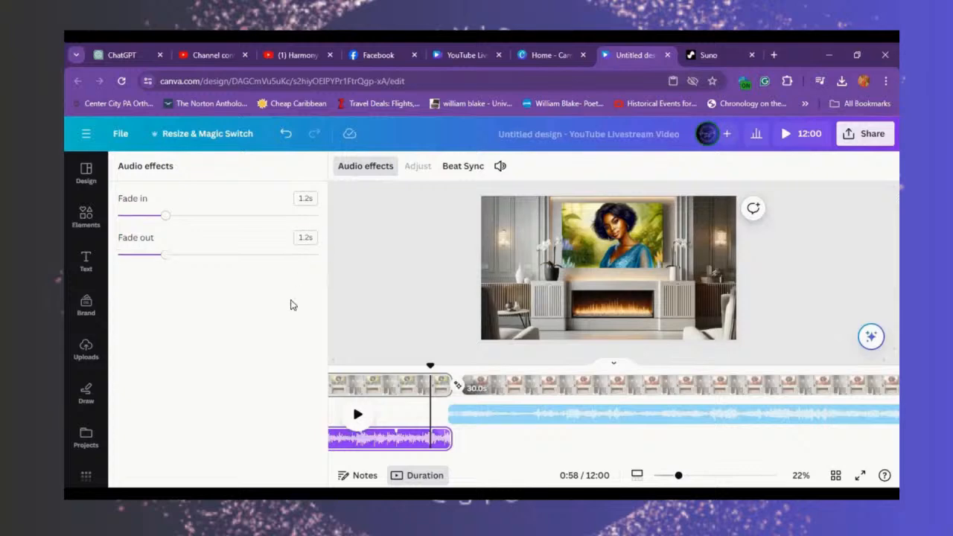
{"action": "left_click_drag", "start_coordinate": [438, 443], "coordinate": [412, 442]}
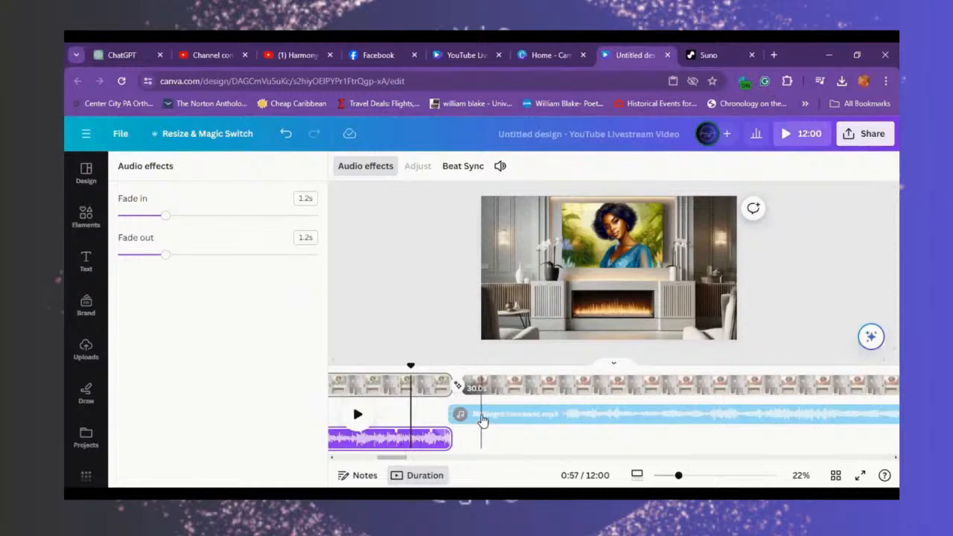
Step: Give the Midnight Serenade clip a fade in and a fade out of 1.2 s each
{"action": "left_click", "coordinate": [480, 418]}
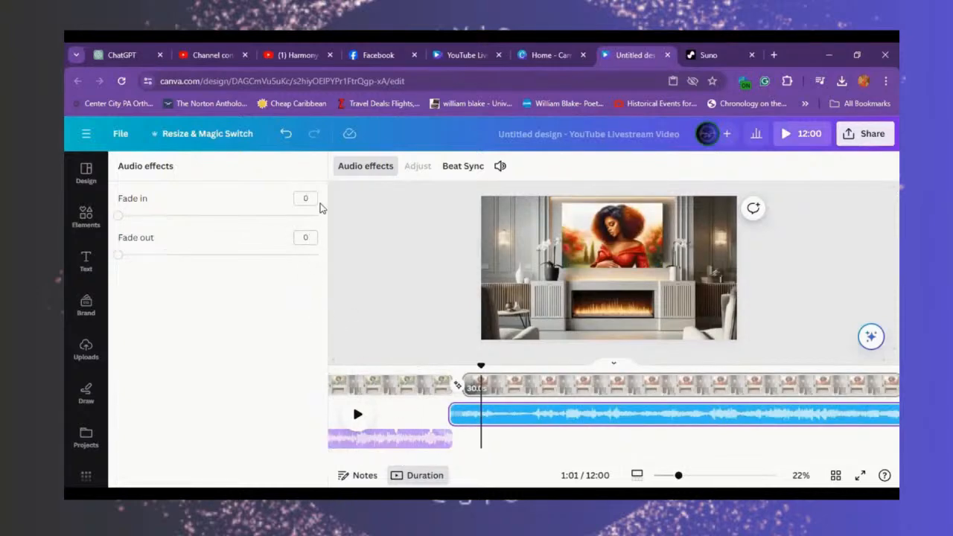
{"action": "left_click", "coordinate": [306, 198]}
{"action": "key", "text": "BackSpace"}
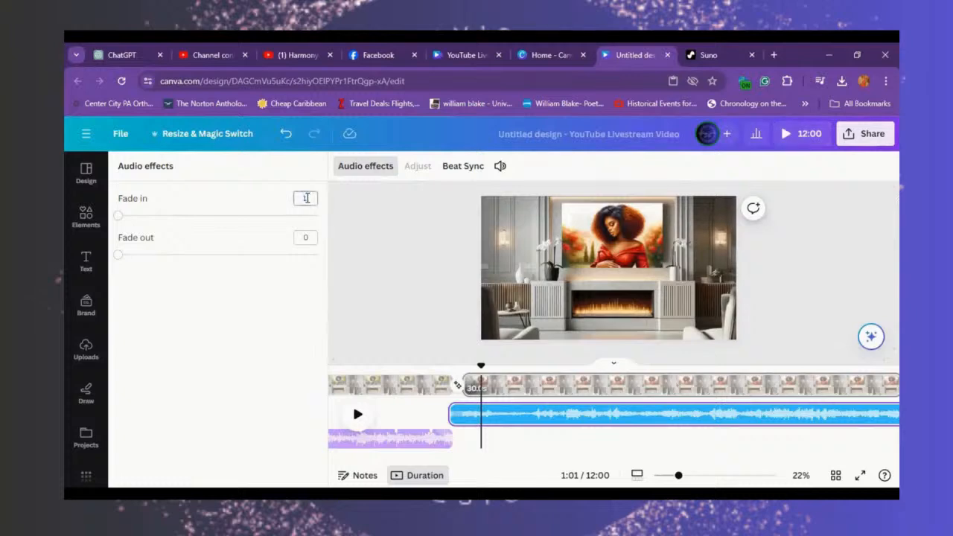
{"action": "type", "text": "1.25"}
{"action": "left_click", "coordinate": [304, 238]}
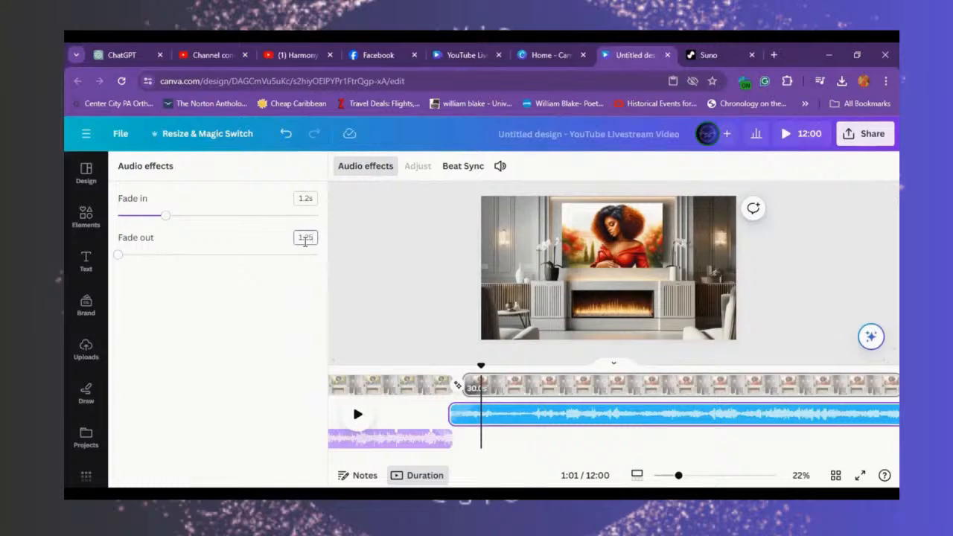
{"action": "key", "text": "Return"}
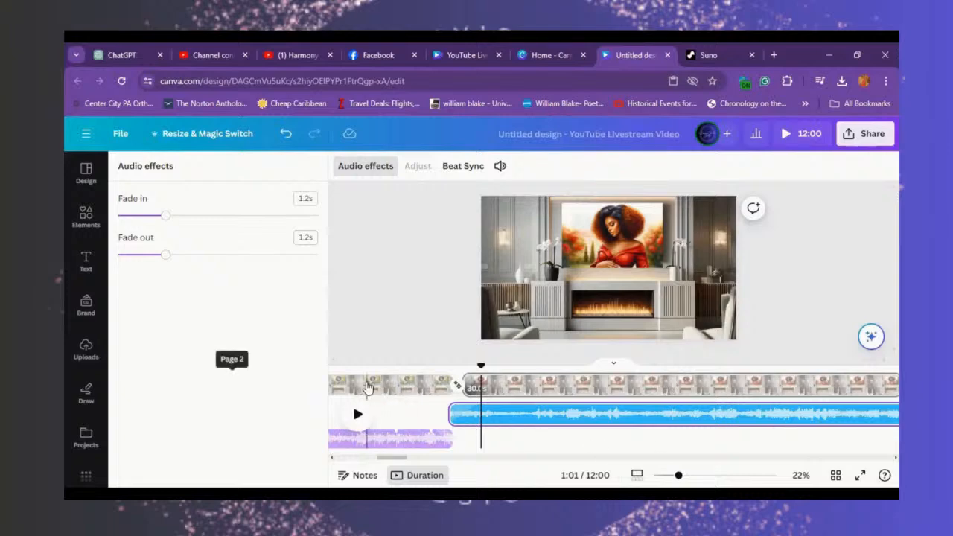
Step: Preview the music change from 0:54, and move the Midnight Serenade clip back to 1:00 at the start of page 3
{"action": "left_click", "coordinate": [367, 386]}
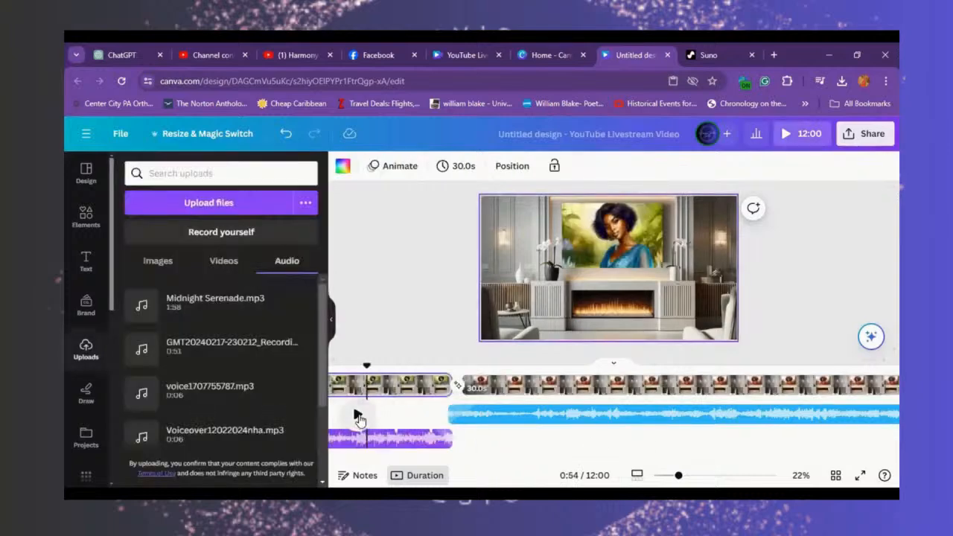
{"action": "left_click", "coordinate": [356, 415]}
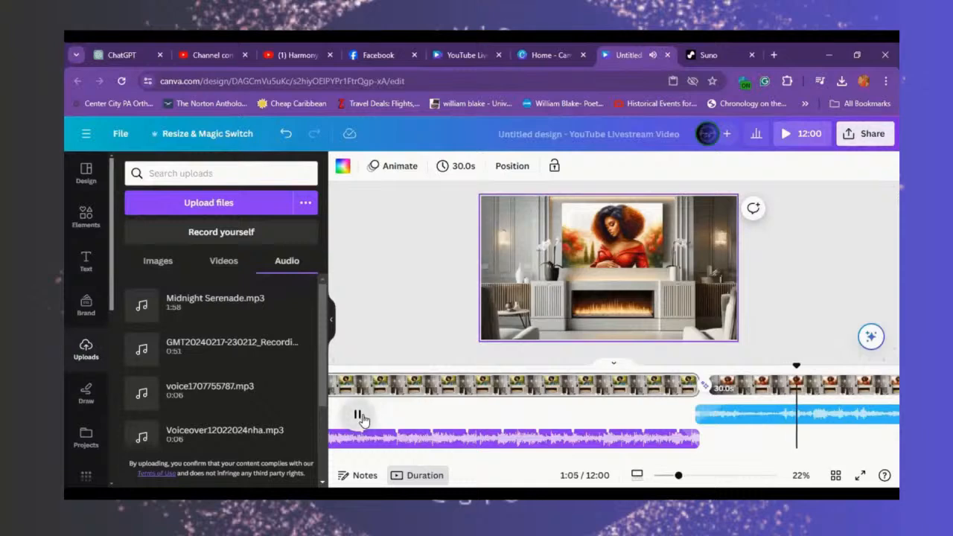
{"action": "left_click", "coordinate": [359, 417]}
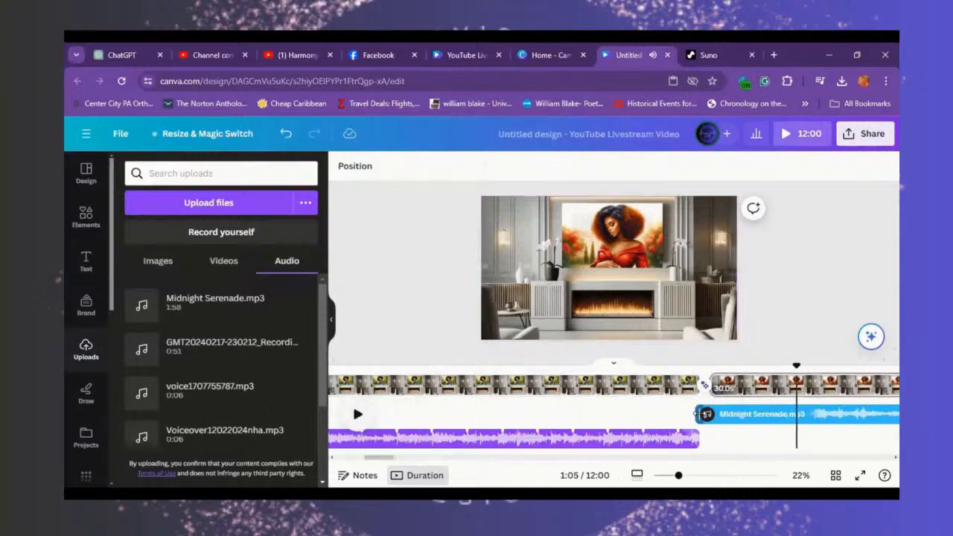
{"action": "left_click", "coordinate": [703, 414]}
{"action": "left_click_drag", "start_coordinate": [703, 415], "coordinate": [682, 445]}
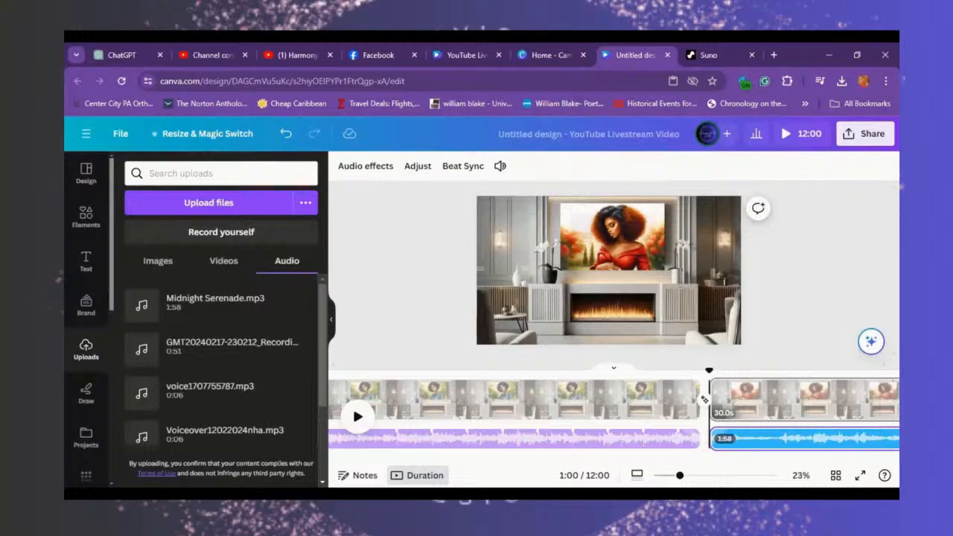
Step: Audition The World Tonight and Sorry Sadie from the smooth jazz instrumental audio, and add Sorry Sadie at 2:58, after the Midnight Serenade clip
{"action": "scroll", "coordinate": [614, 416], "scroll_direction": "right", "scroll_amount": 3}
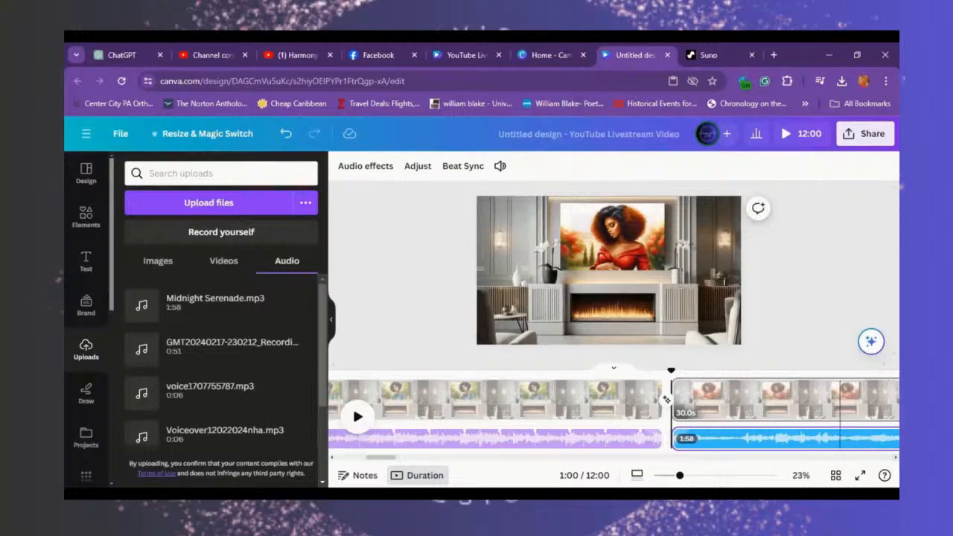
{"action": "scroll", "coordinate": [605, 402], "scroll_direction": "right", "scroll_amount": 3}
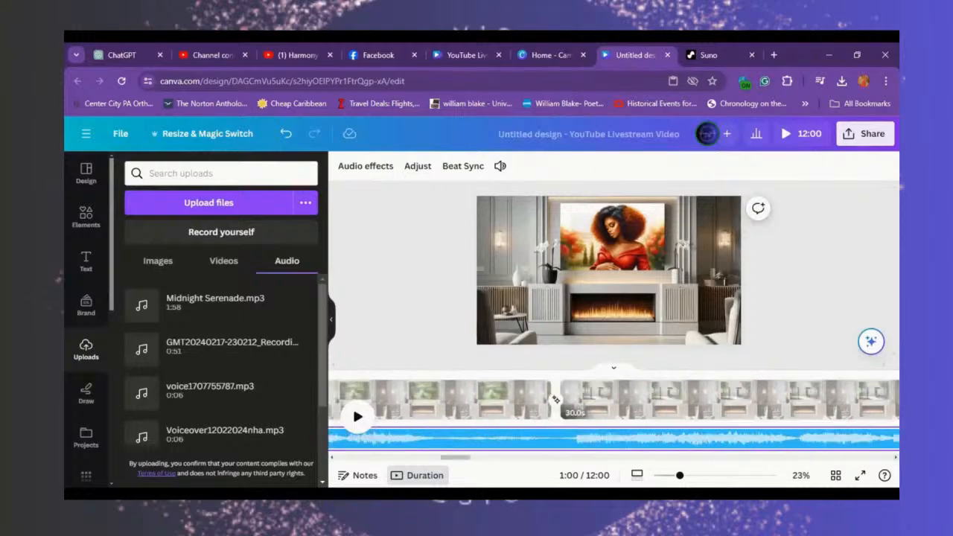
{"action": "left_click", "coordinate": [432, 444]}
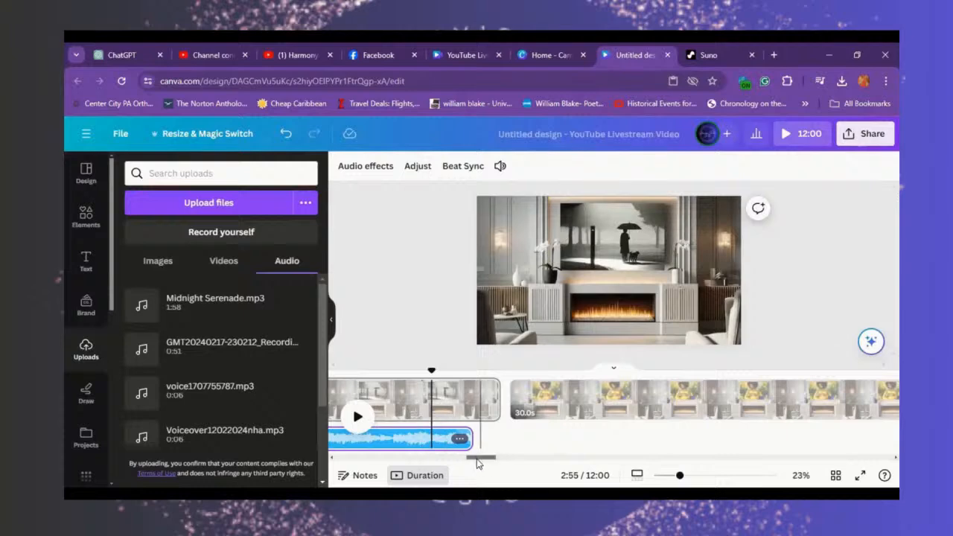
{"action": "mouse_move", "coordinate": [476, 460]}
{"action": "left_mouse_down"}
{"action": "mouse_move", "coordinate": [417, 459]}
{"action": "mouse_move", "coordinate": [486, 458]}
{"action": "left_mouse_up"}
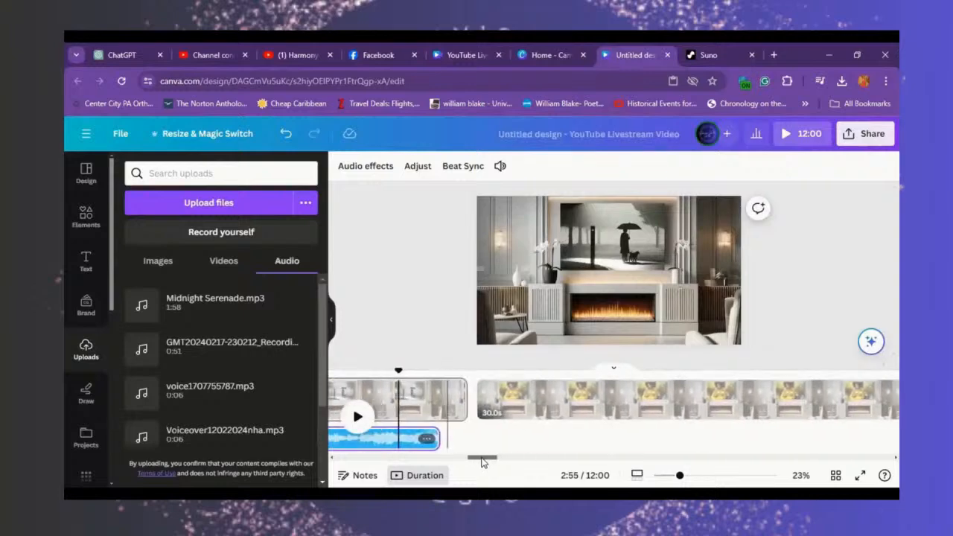
{"action": "left_click", "coordinate": [444, 413]}
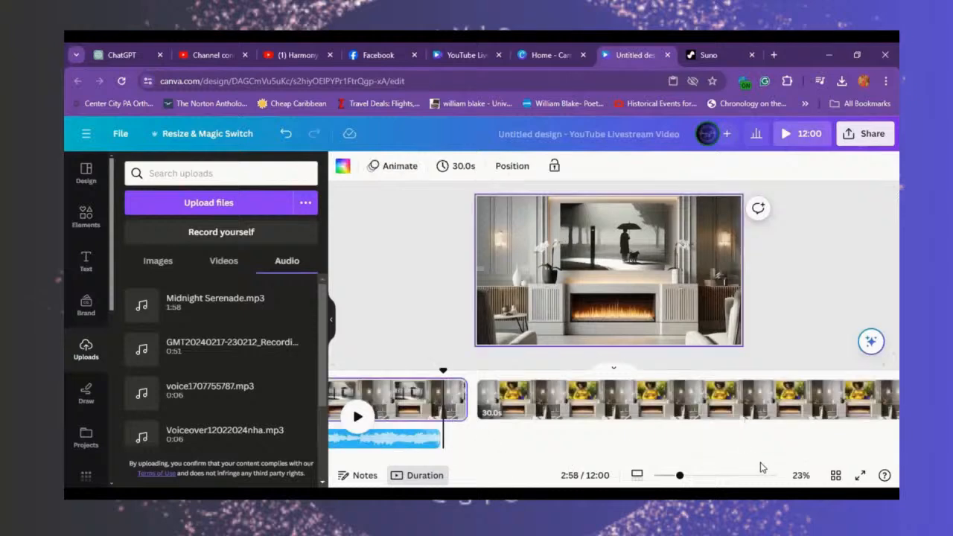
{"action": "left_click", "coordinate": [84, 216]}
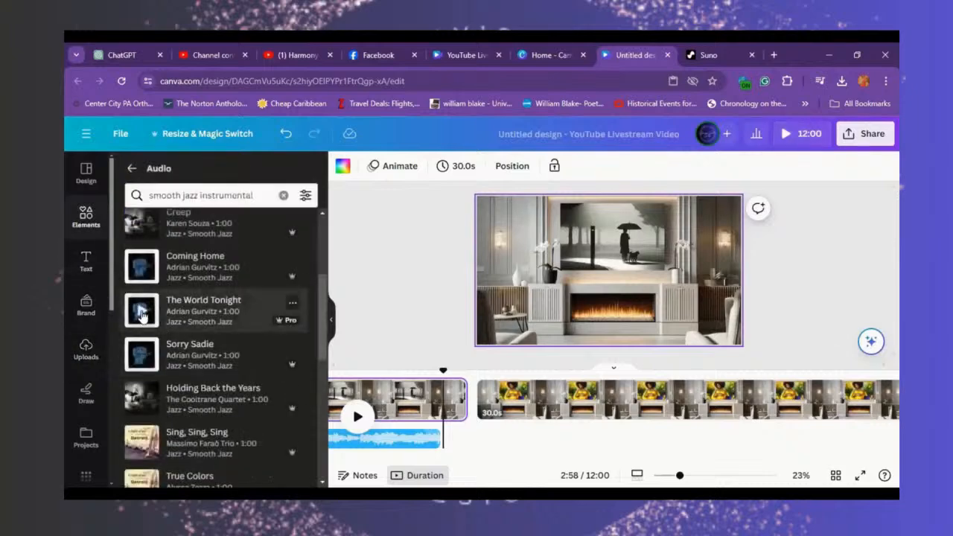
{"action": "left_click", "coordinate": [142, 315]}
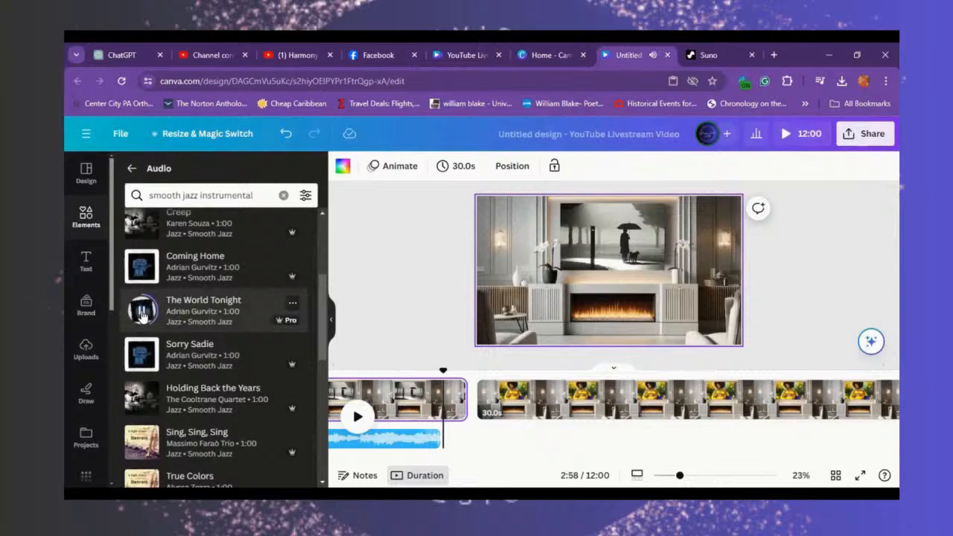
{"action": "left_click", "coordinate": [142, 315]}
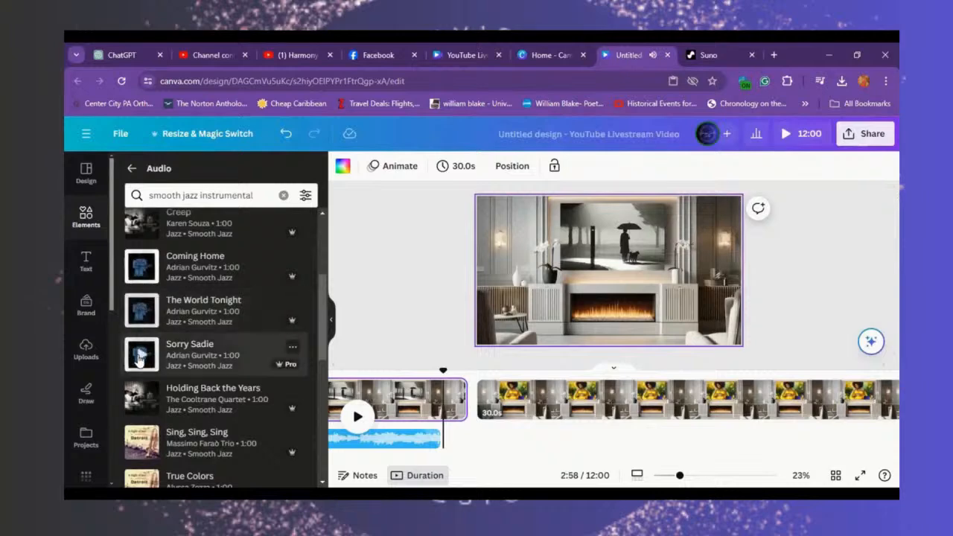
{"action": "left_click", "coordinate": [138, 357]}
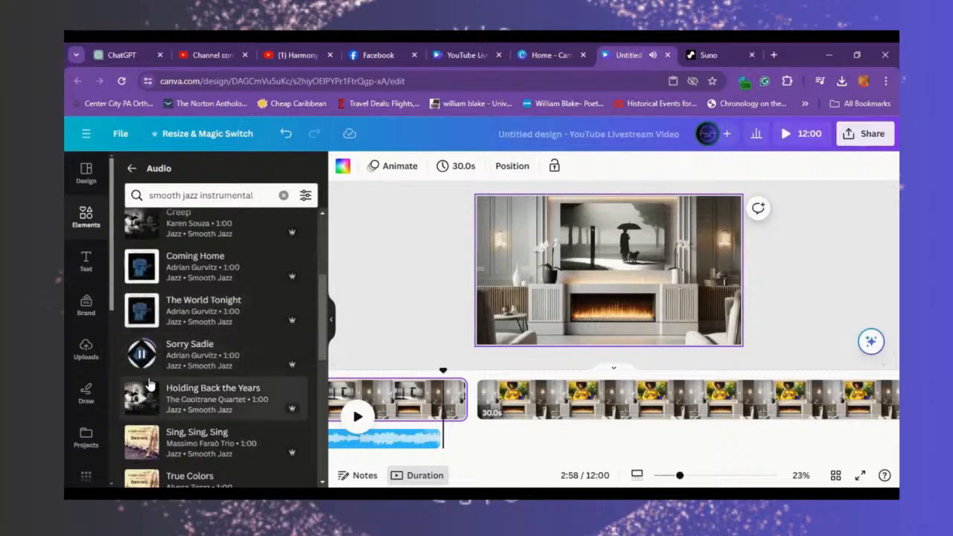
{"action": "left_click", "coordinate": [211, 358]}
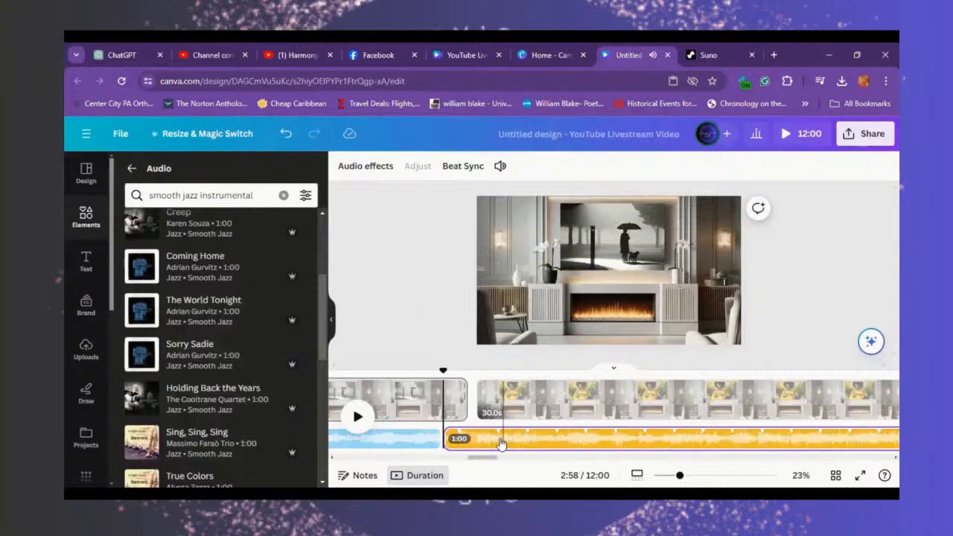
Step: Play the timeline from 2:55 to check the change from Midnight Serenade to the Sorry Sadie clip
{"action": "left_click", "coordinate": [406, 400]}
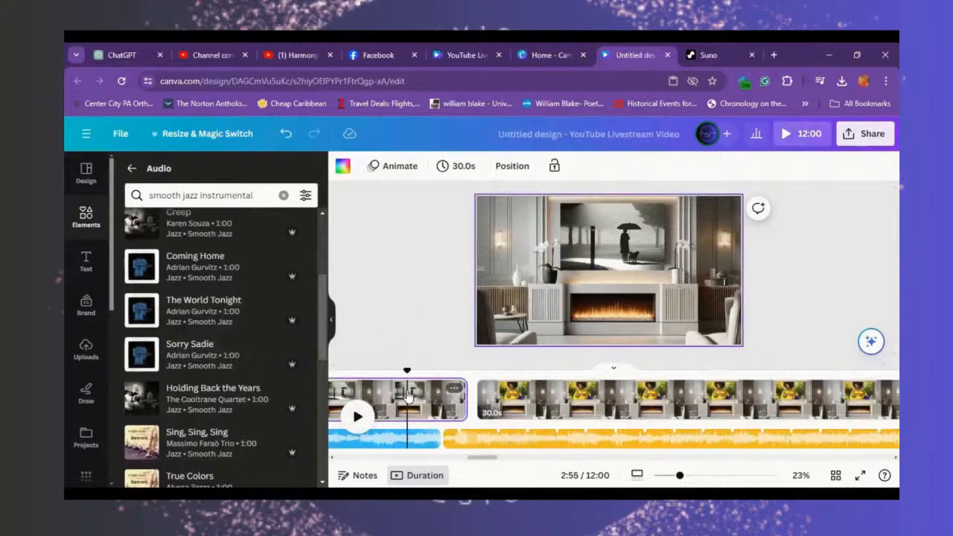
{"action": "left_click", "coordinate": [361, 417]}
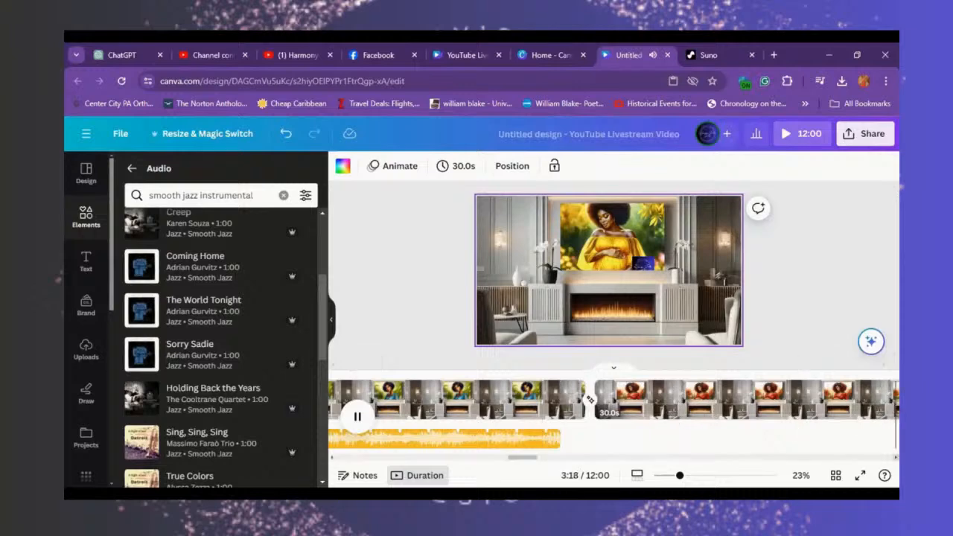
{"action": "left_click", "coordinate": [357, 417]}
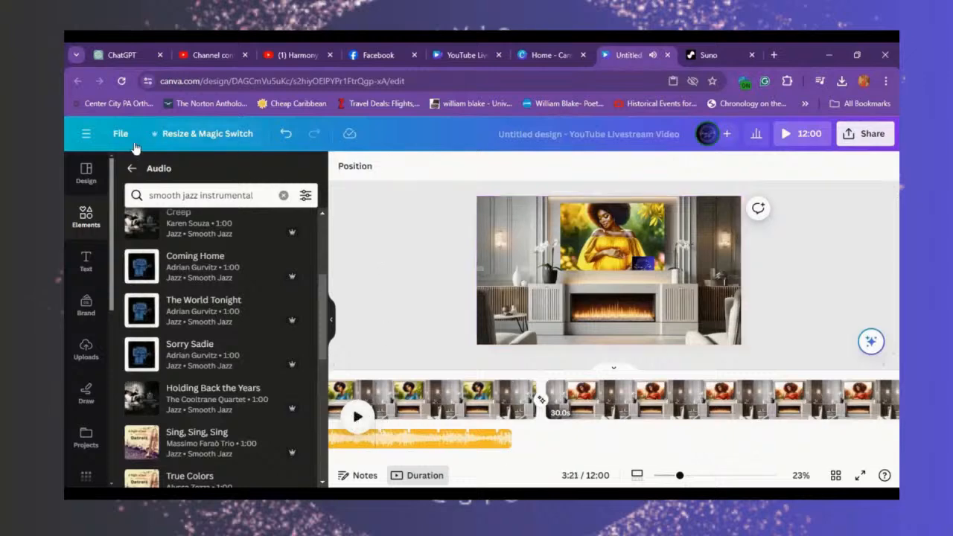
Step: Open the HDD YouTube TV Art & Jazz Music design from the recent designs on the home page and browse its page grid
{"action": "left_click", "coordinate": [88, 136]}
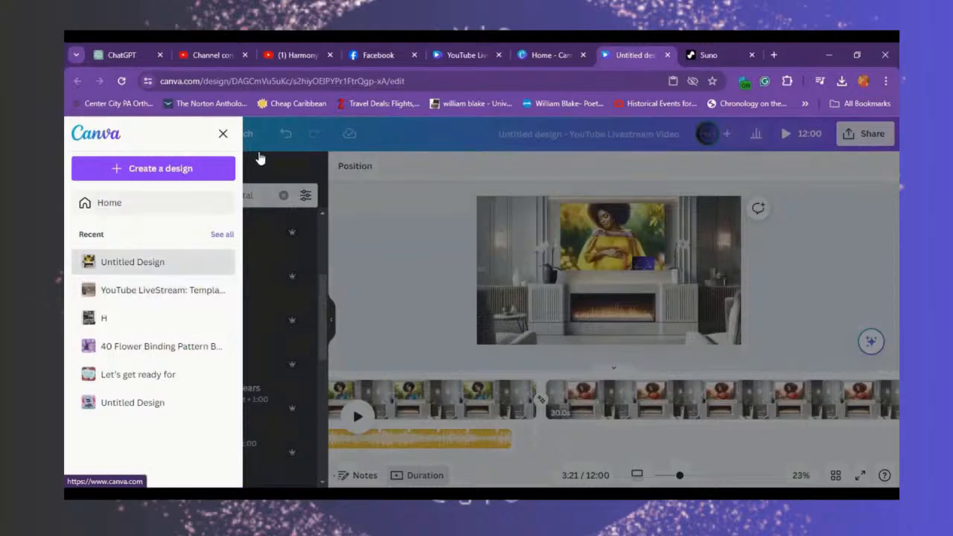
{"action": "left_click", "coordinate": [527, 54]}
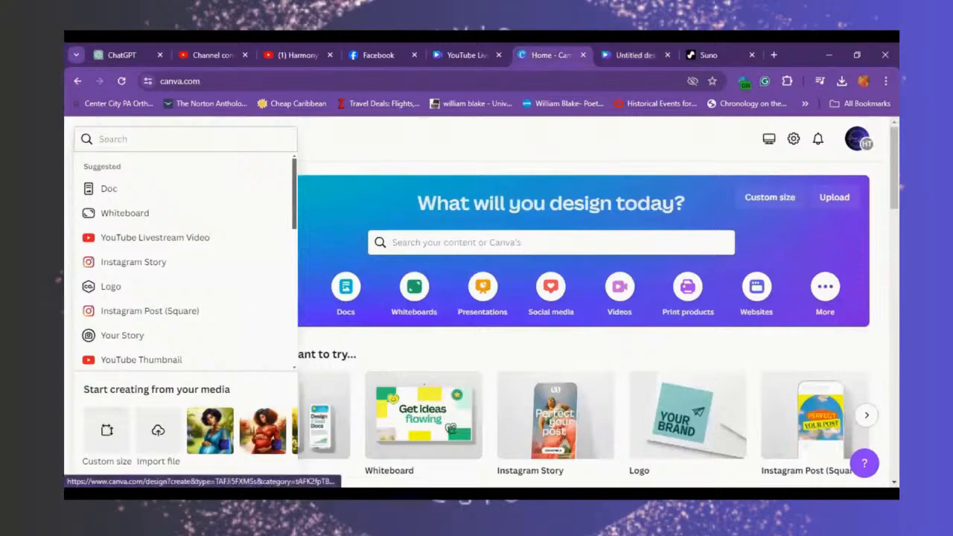
{"action": "key", "text": "Escape"}
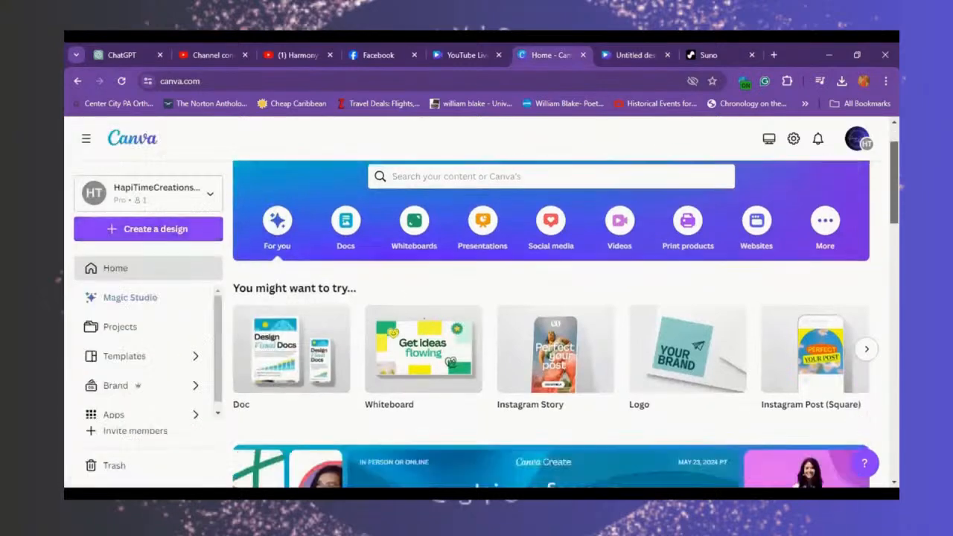
{"action": "scroll", "coordinate": [554, 324], "scroll_direction": "down", "scroll_amount": 10}
{"action": "scroll", "coordinate": [568, 323], "scroll_direction": "up", "scroll_amount": 3}
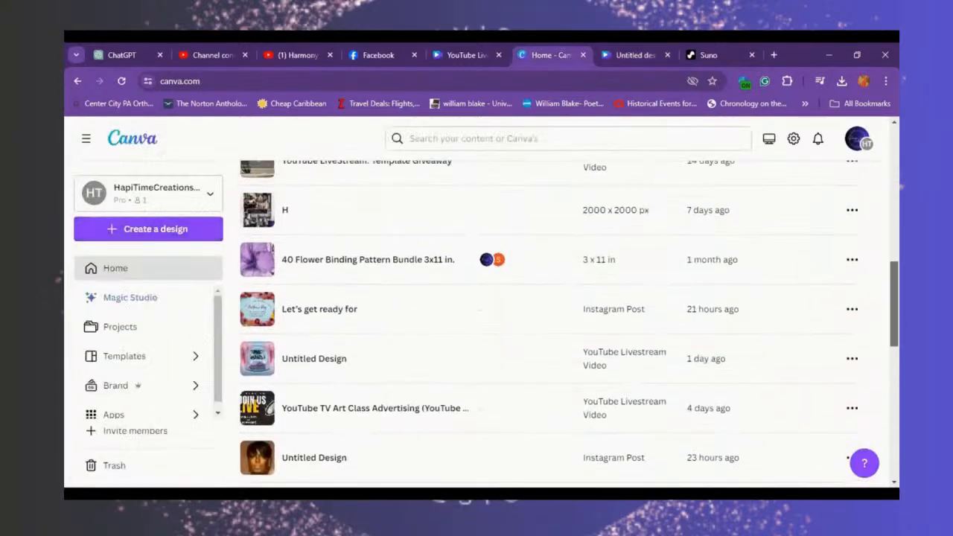
{"action": "scroll", "coordinate": [569, 324], "scroll_direction": "down", "scroll_amount": 7}
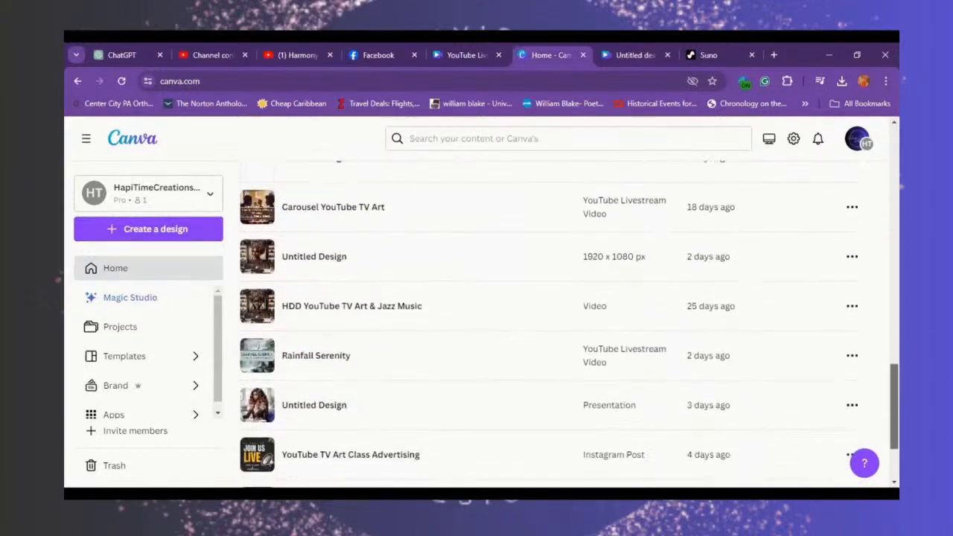
{"action": "left_click", "coordinate": [536, 321]}
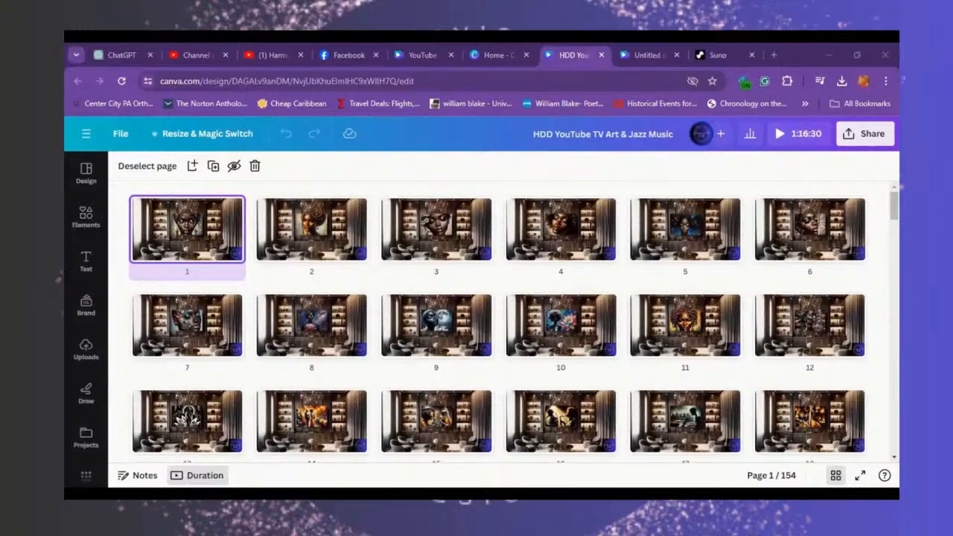
{"action": "scroll", "coordinate": [498, 320], "scroll_direction": "down", "scroll_amount": 10}
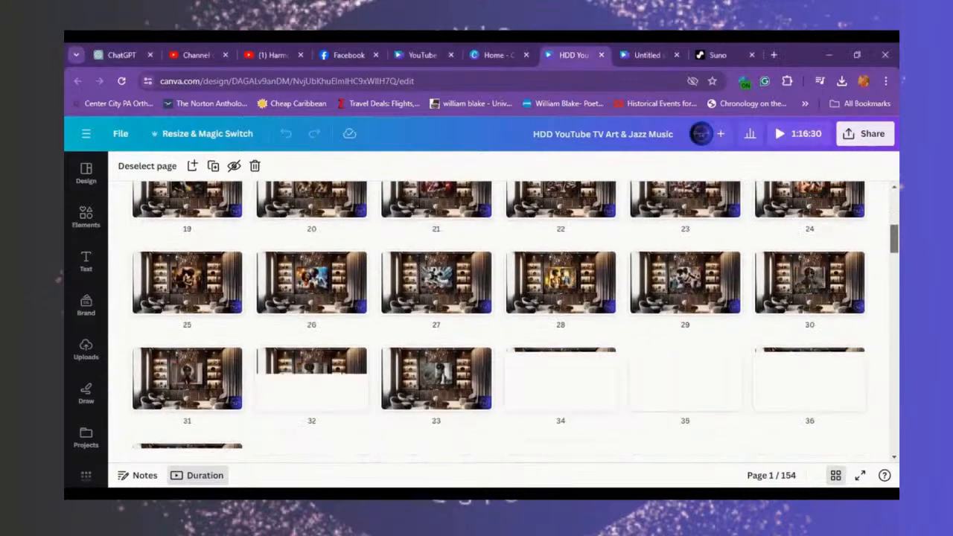
Step: Look through the page grid, then open page 1 in the timeline editor with the side panel collapsed
{"action": "scroll", "coordinate": [498, 320], "scroll_direction": "down", "scroll_amount": 1}
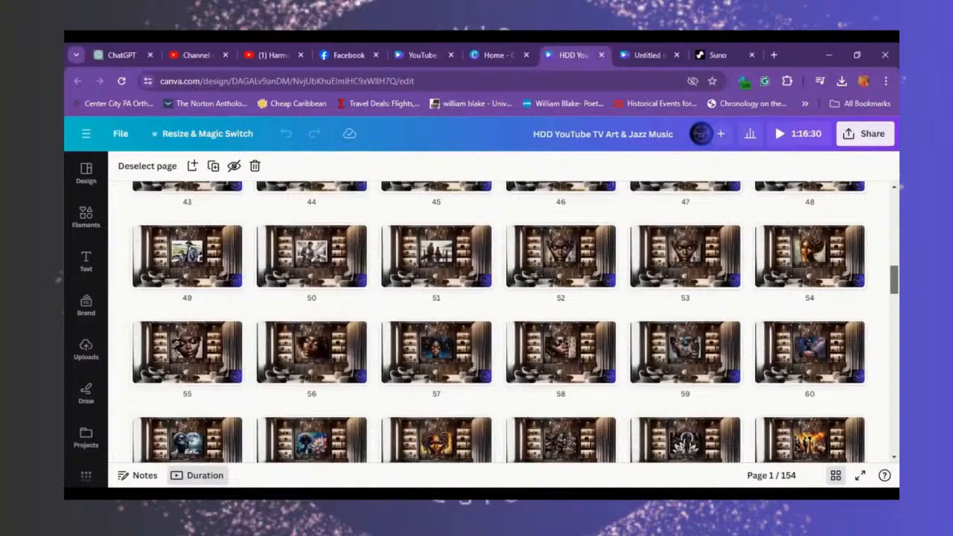
{"action": "scroll", "coordinate": [499, 320], "scroll_direction": "up", "scroll_amount": 3}
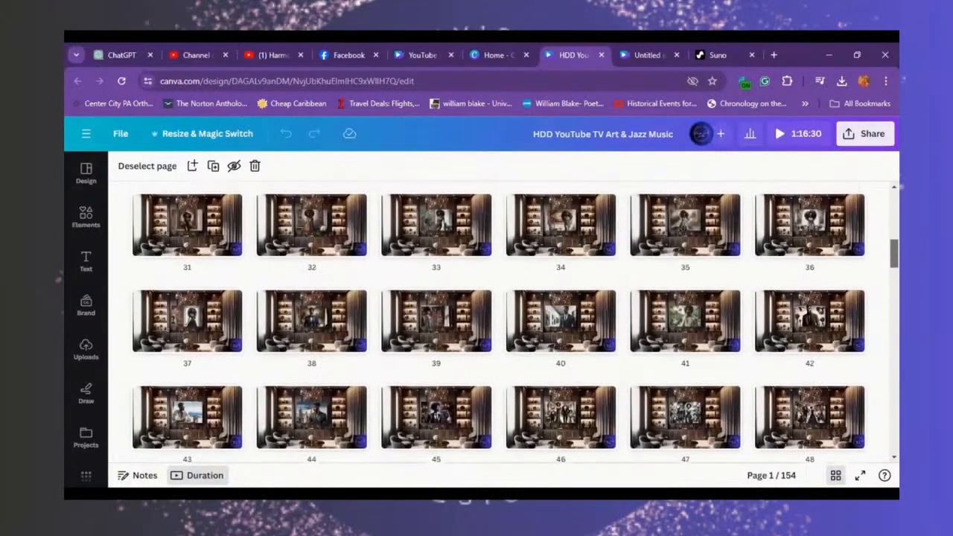
{"action": "scroll", "coordinate": [499, 320], "scroll_direction": "up", "scroll_amount": 7}
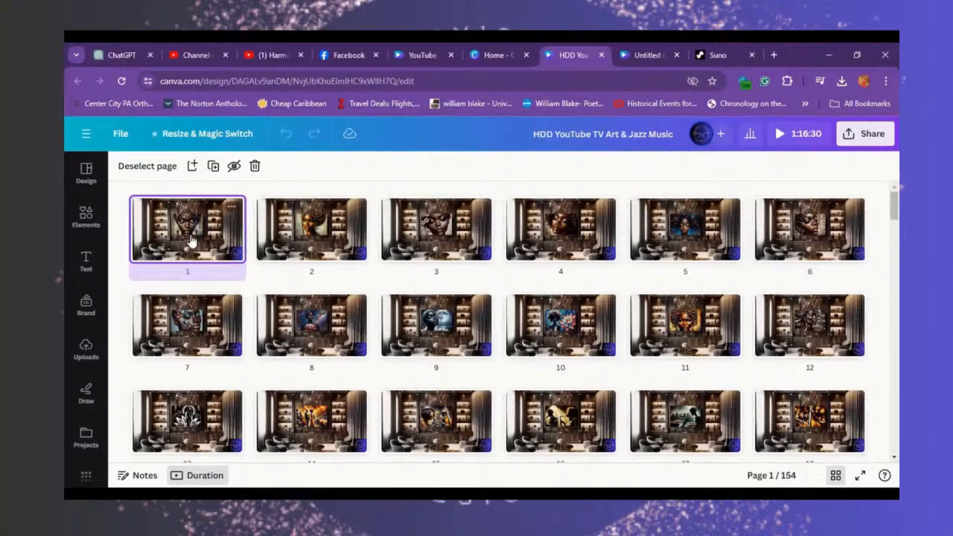
{"action": "double_click", "coordinate": [191, 239]}
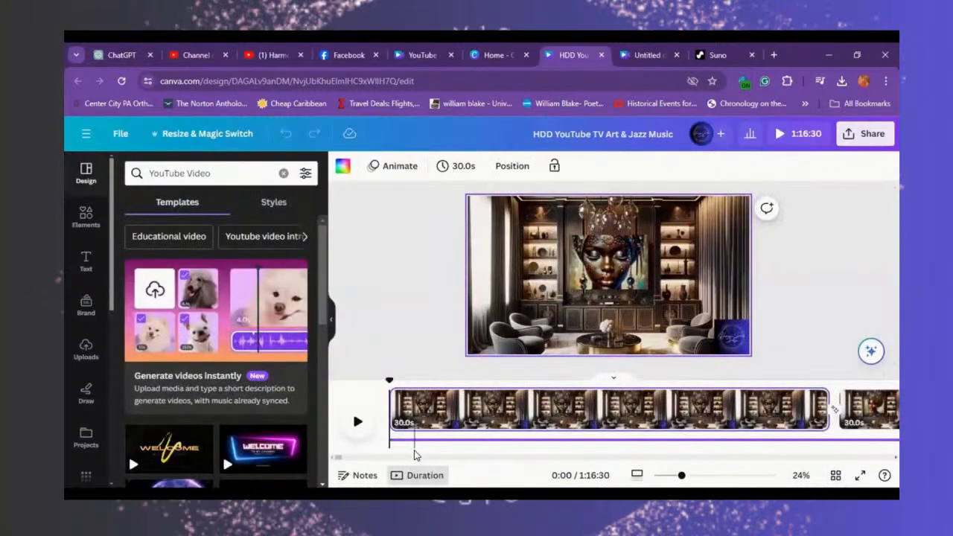
{"action": "left_click", "coordinate": [331, 320]}
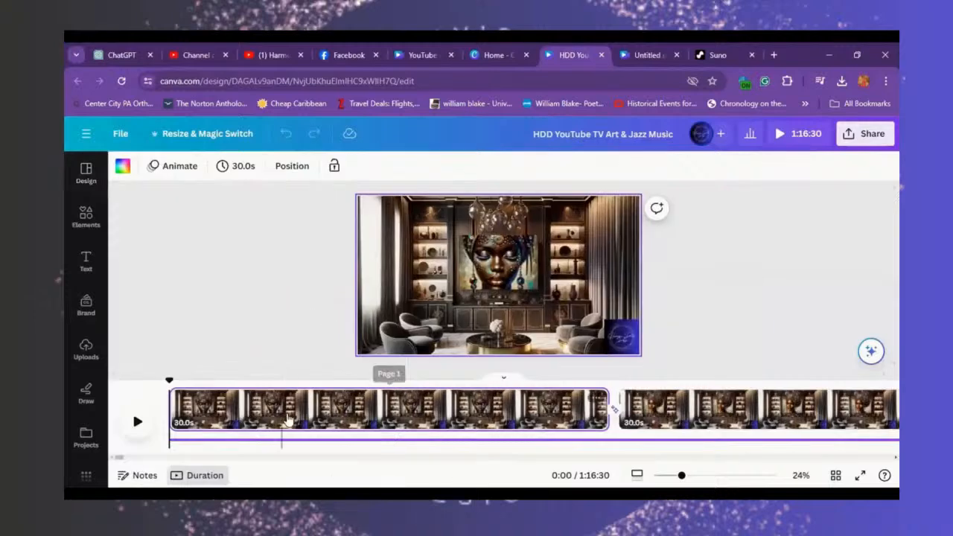
Step: Select the first music clip and examine how the audio clips follow one another along the timeline
{"action": "left_click", "coordinate": [298, 441]}
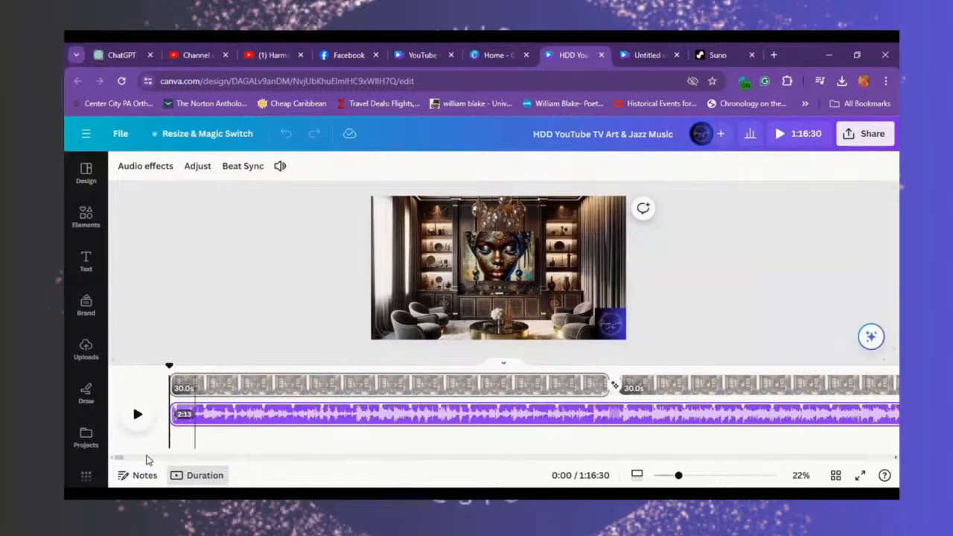
{"action": "left_click_drag", "start_coordinate": [121, 459], "coordinate": [184, 462]}
{"action": "scroll", "coordinate": [193, 460], "scroll_direction": "right", "scroll_amount": 5}
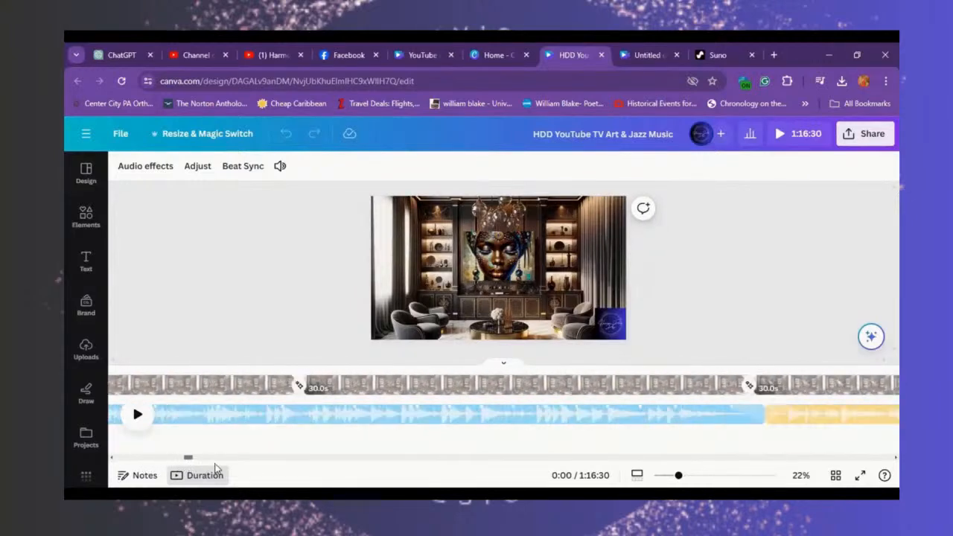
{"action": "scroll", "coordinate": [323, 461], "scroll_direction": "right", "scroll_amount": 10}
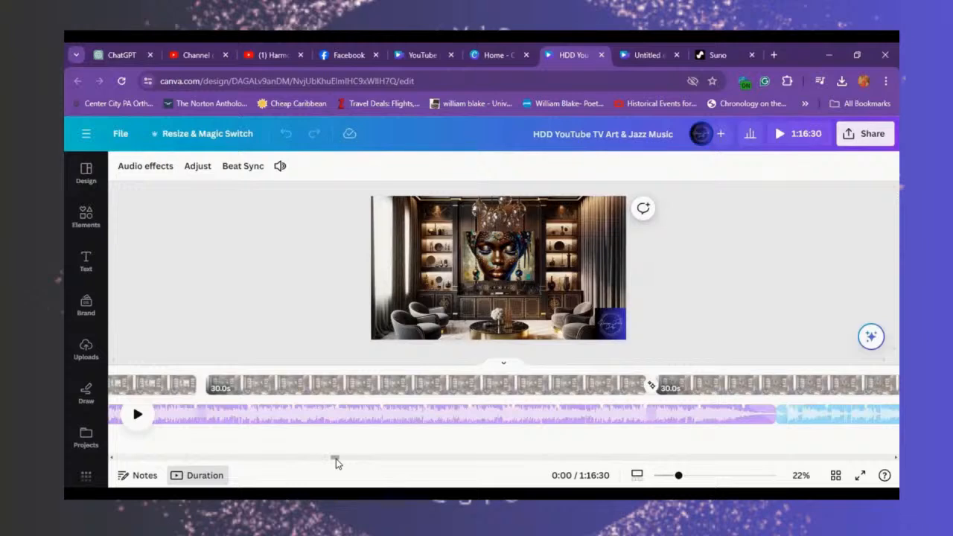
{"action": "scroll", "coordinate": [336, 459], "scroll_direction": "right", "scroll_amount": 5}
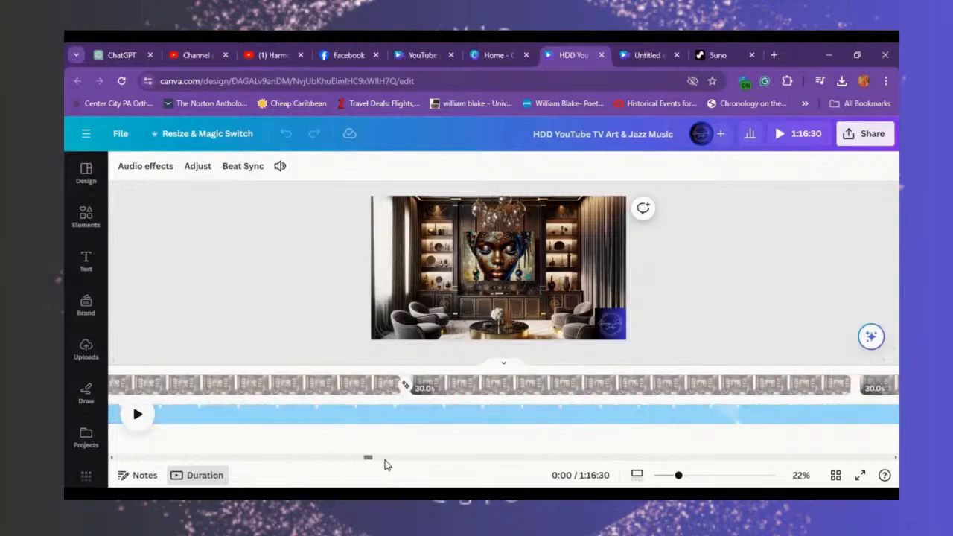
{"action": "left_click_drag", "start_coordinate": [384, 461], "coordinate": [410, 461]}
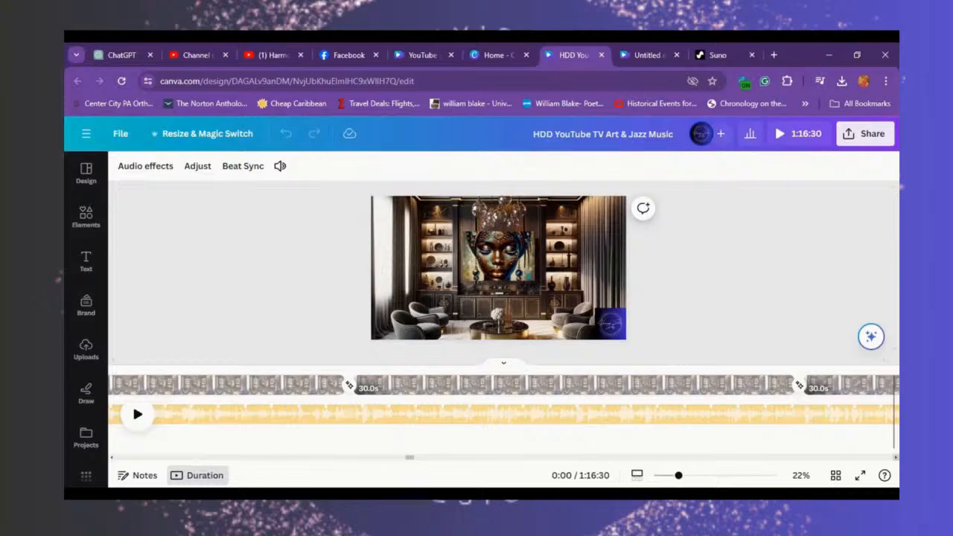
{"action": "scroll", "coordinate": [819, 413], "scroll_direction": "right", "scroll_amount": 4}
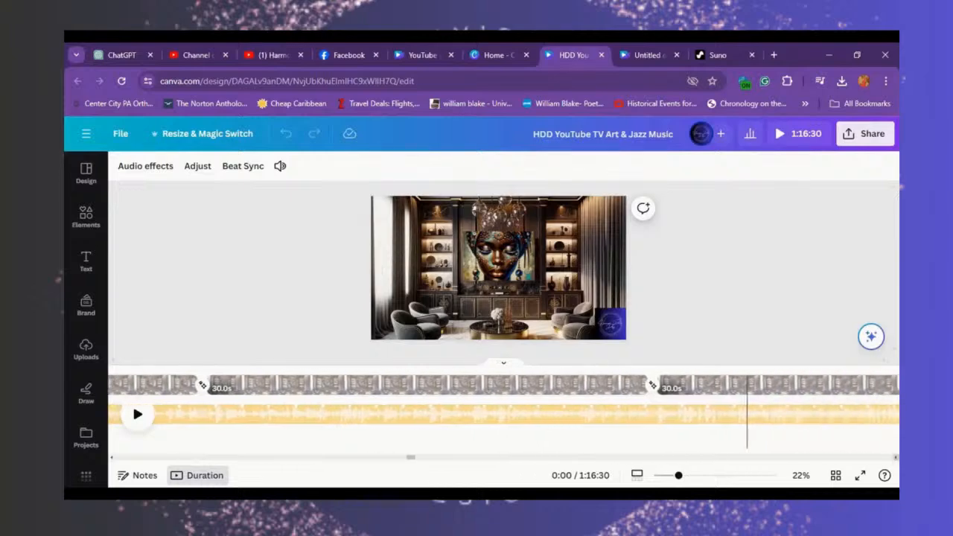
{"action": "scroll", "coordinate": [747, 413], "scroll_direction": "right", "scroll_amount": 1}
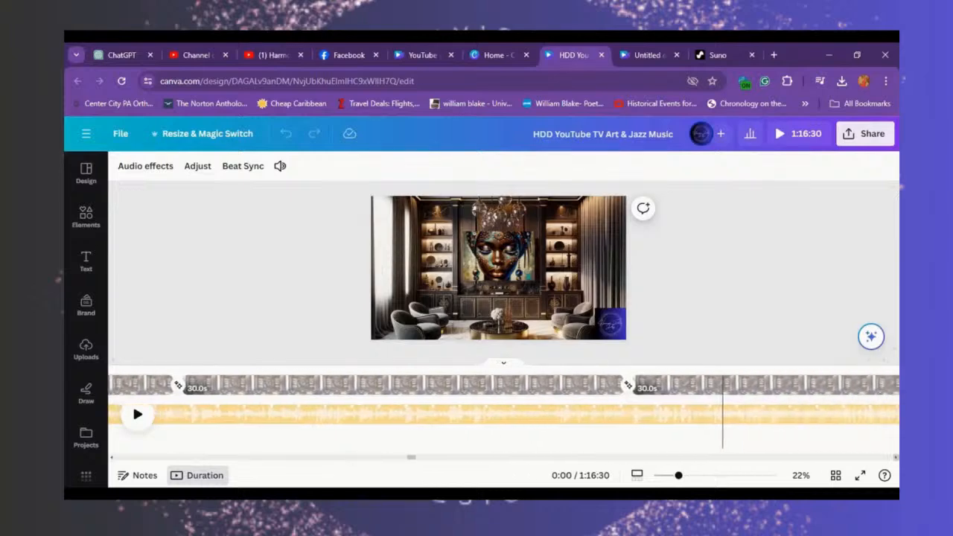
{"action": "scroll", "coordinate": [503, 413], "scroll_direction": "right", "scroll_amount": 2}
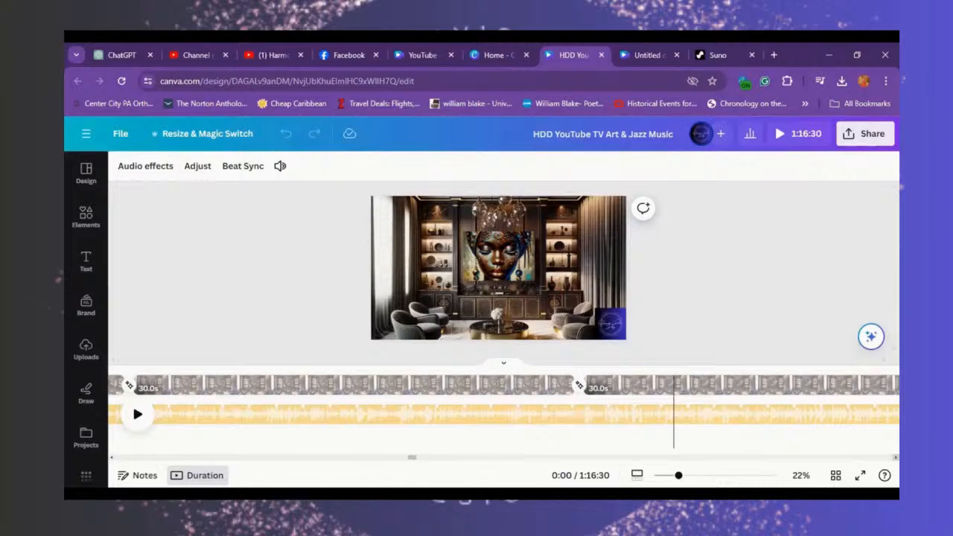
{"action": "scroll", "coordinate": [503, 413], "scroll_direction": "right", "scroll_amount": 4}
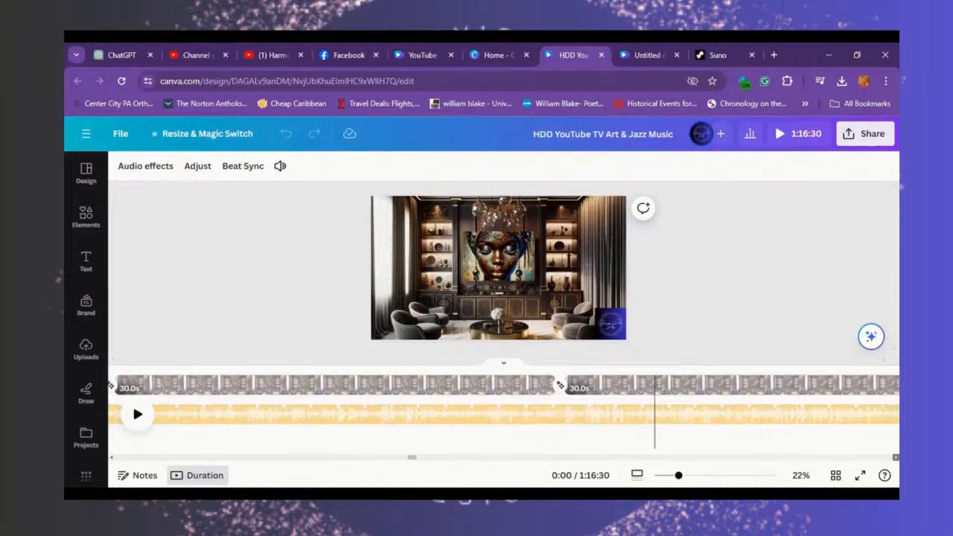
{"action": "scroll", "coordinate": [575, 413], "scroll_direction": "right", "scroll_amount": 1}
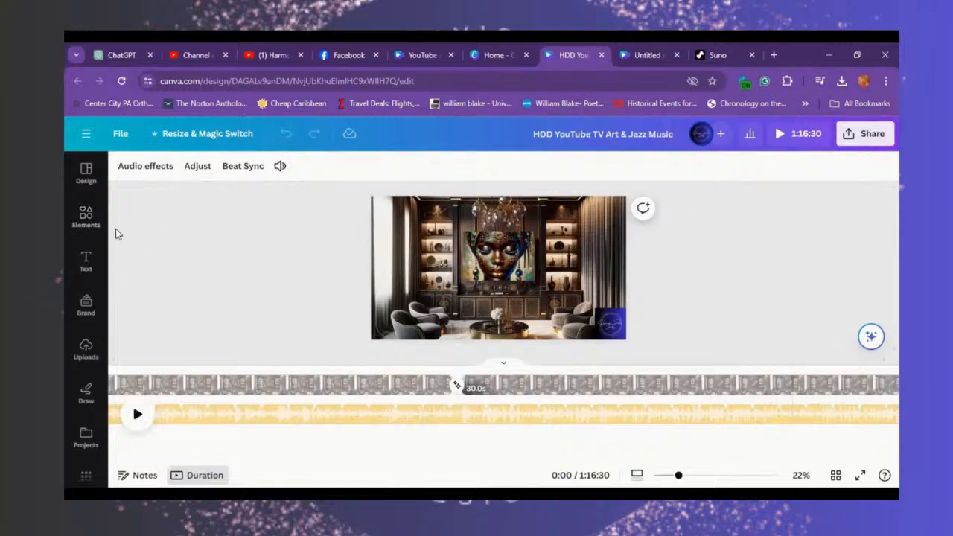
Step: Return to the untitled YouTube Livestream Video design and close its main menu to get back to the end of the music track
{"action": "left_click", "coordinate": [640, 52]}
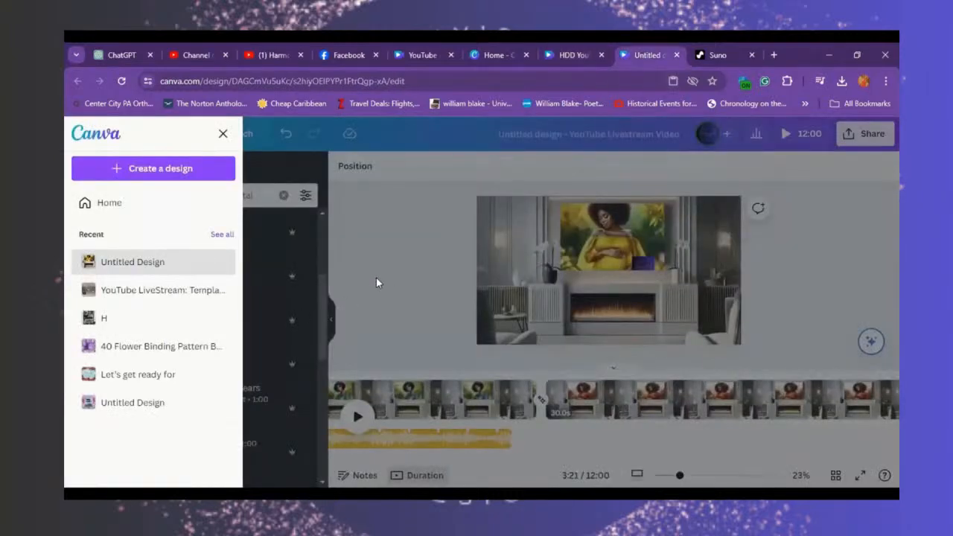
{"action": "left_click", "coordinate": [376, 281]}
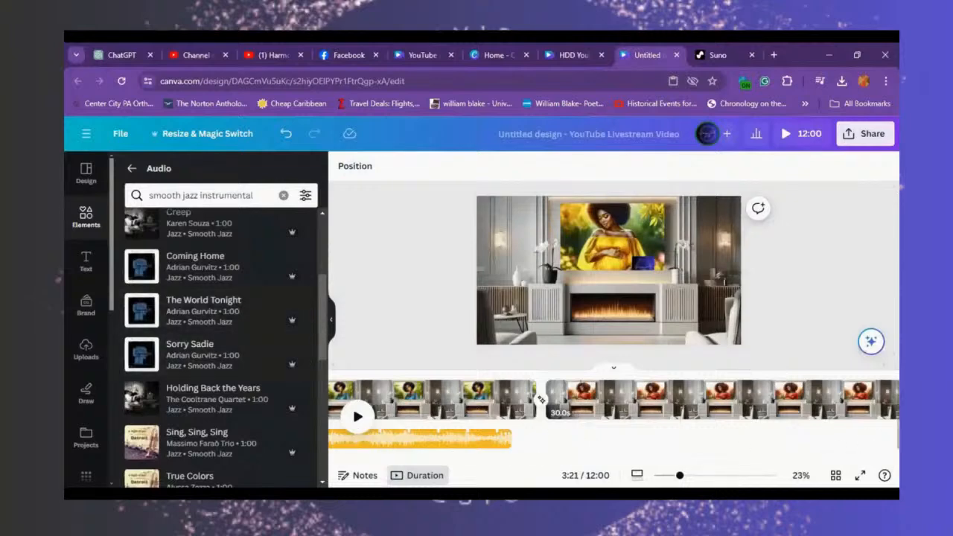
{"action": "scroll", "coordinate": [821, 439], "scroll_direction": "right", "scroll_amount": 5}
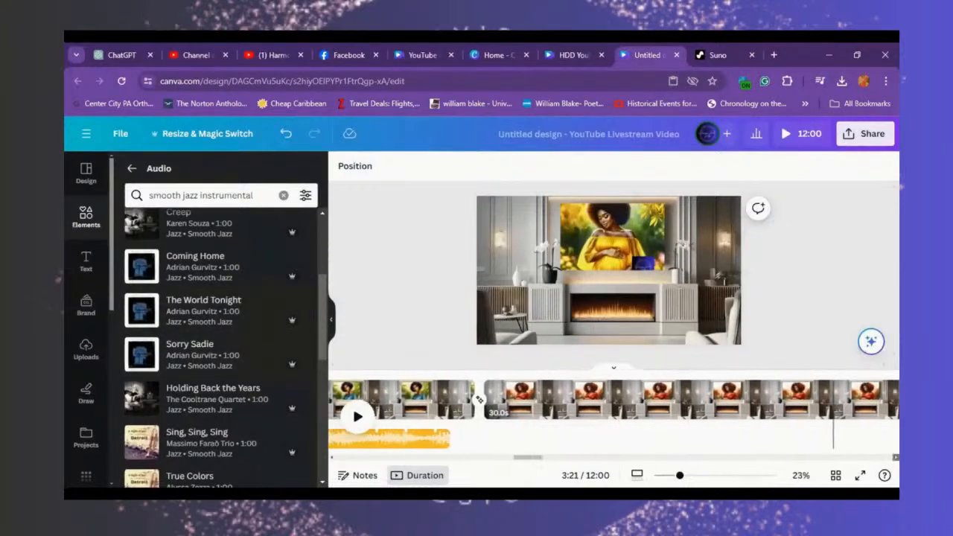
Step: Audition Holding Back the Years from the smooth jazz instrumental audio and add it to the timeline at 3:49
{"action": "left_click", "coordinate": [142, 402]}
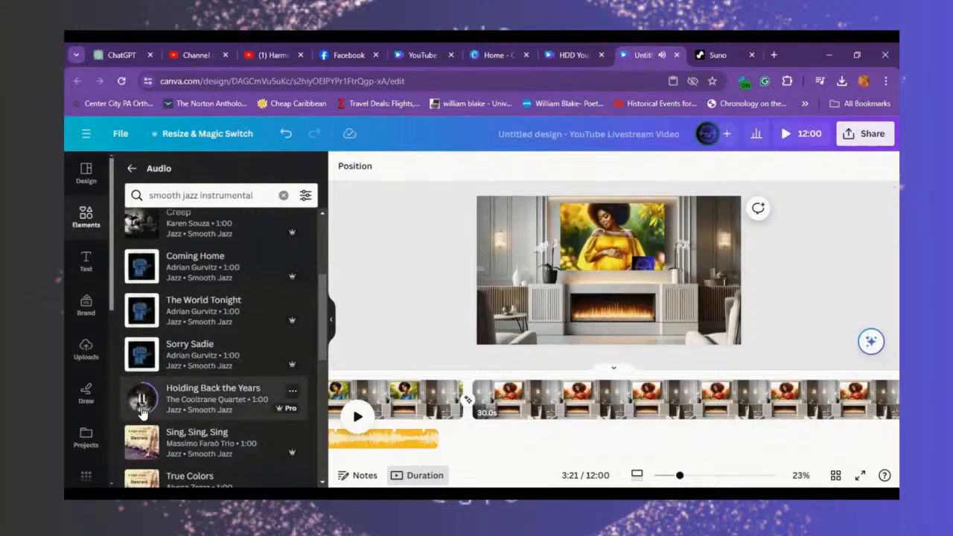
{"action": "left_click", "coordinate": [141, 410]}
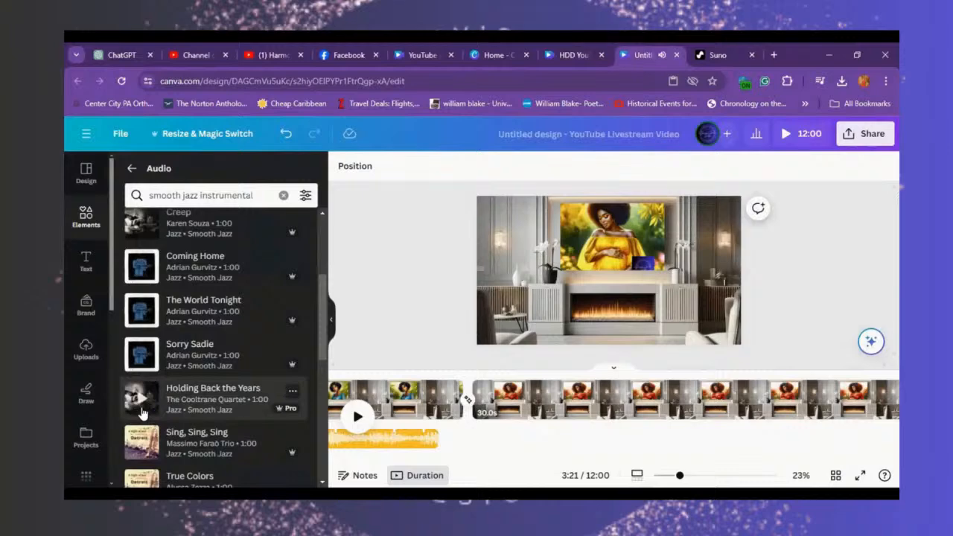
{"action": "left_click", "coordinate": [195, 408]}
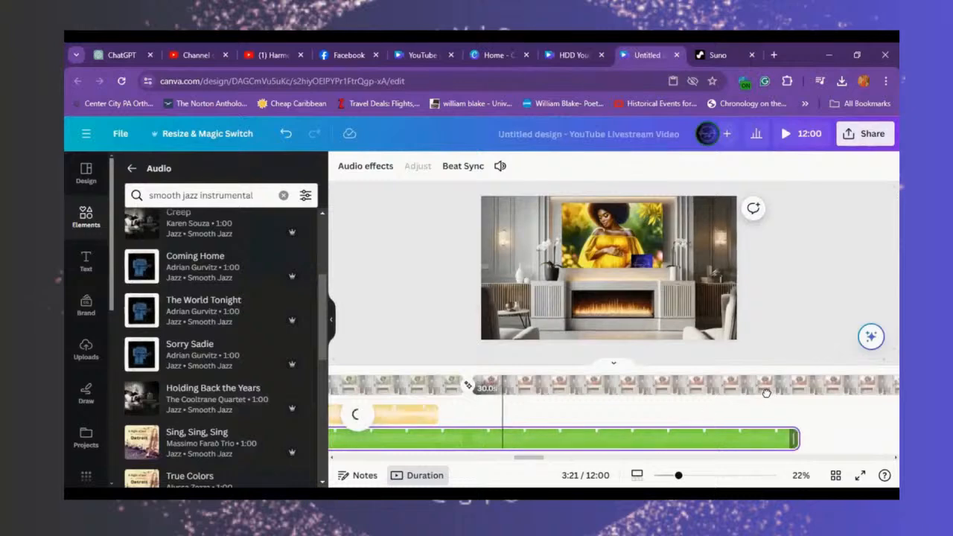
{"action": "scroll", "coordinate": [821, 395], "scroll_direction": "right", "scroll_amount": 5}
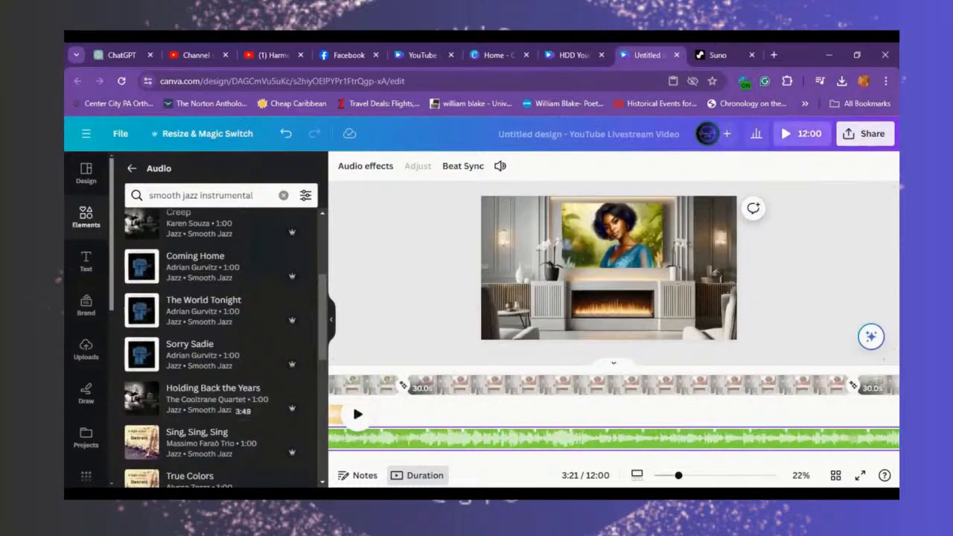
{"action": "left_click_drag", "start_coordinate": [524, 459], "coordinate": [514, 462]}
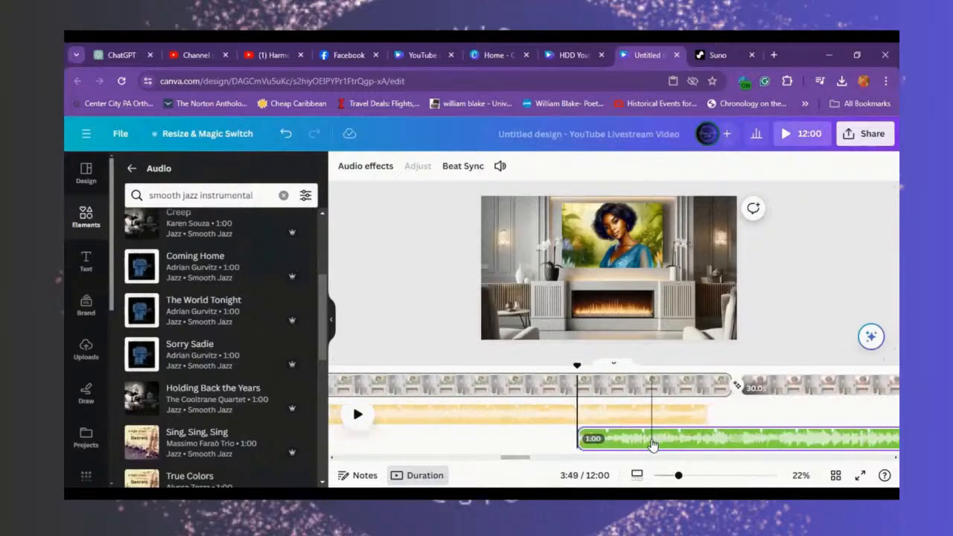
Step: Move the Holding Back the Years clip to 3:58, right after the Sorry Sadie clip, and trim its start to leave 59.6 s
{"action": "left_click_drag", "start_coordinate": [667, 439], "coordinate": [782, 425]}
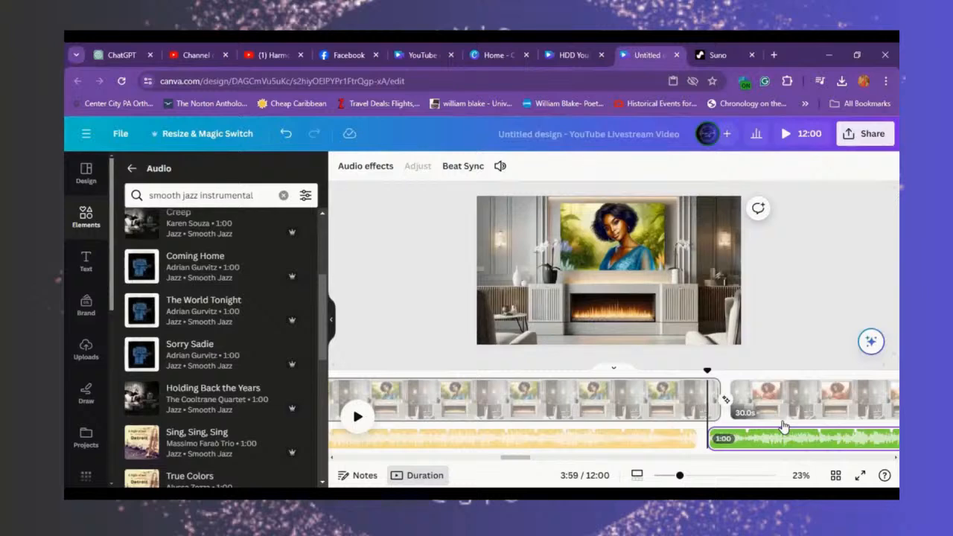
{"action": "left_click_drag", "start_coordinate": [754, 440], "coordinate": [742, 416]}
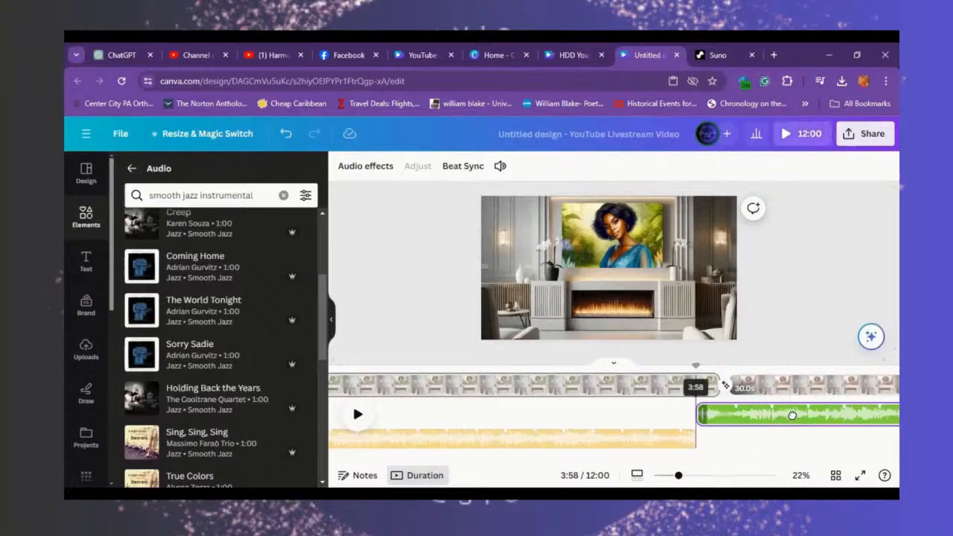
{"action": "key", "text": "ctrl+z"}
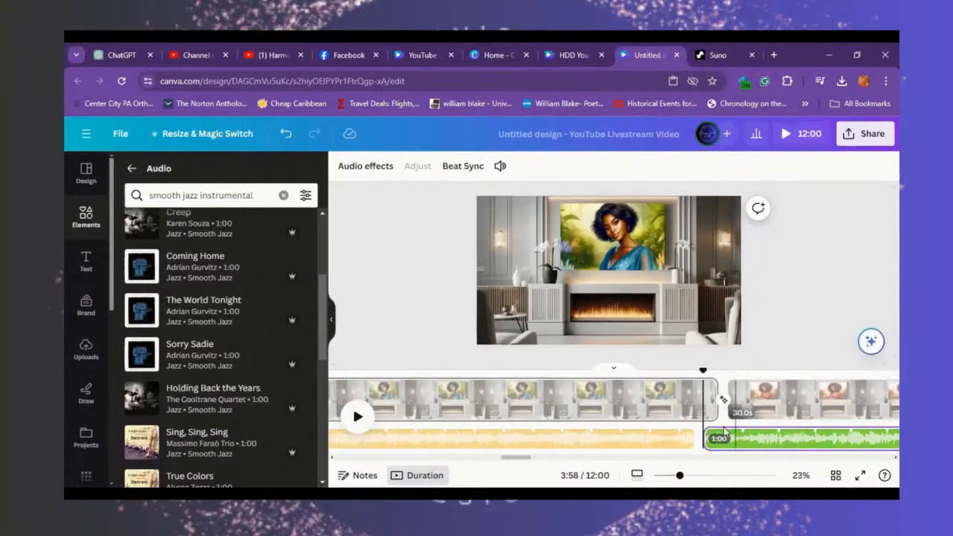
{"action": "mouse_move", "coordinate": [703, 436]}
{"action": "left_mouse_down"}
{"action": "mouse_move", "coordinate": [698, 415]}
{"action": "mouse_move", "coordinate": [703, 421]}
{"action": "left_mouse_up"}
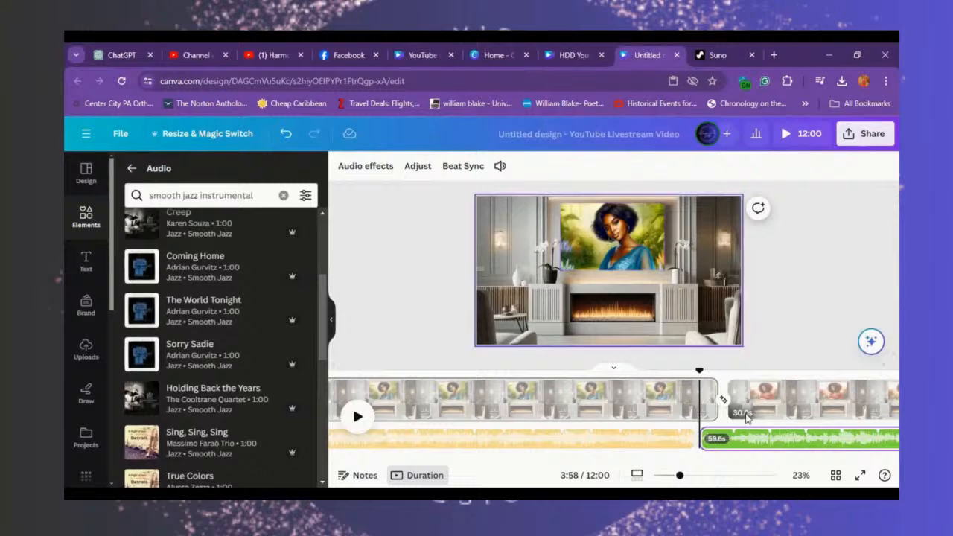
Step: Place the playhead at 4:58 on page 10, just past the end of the Holding Back the Years clip
{"action": "scroll", "coordinate": [836, 439], "scroll_direction": "right", "scroll_amount": 3}
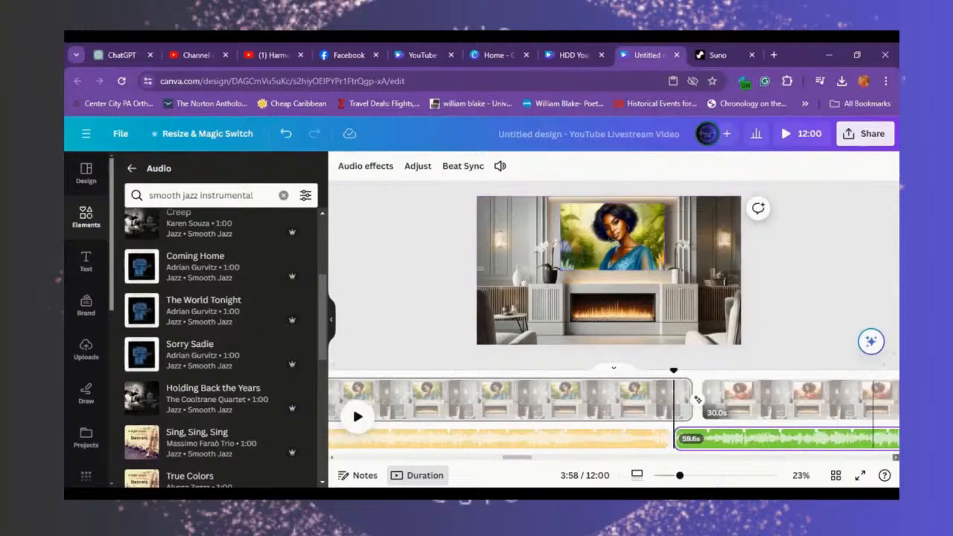
{"action": "scroll", "coordinate": [836, 439], "scroll_direction": "right", "scroll_amount": 5}
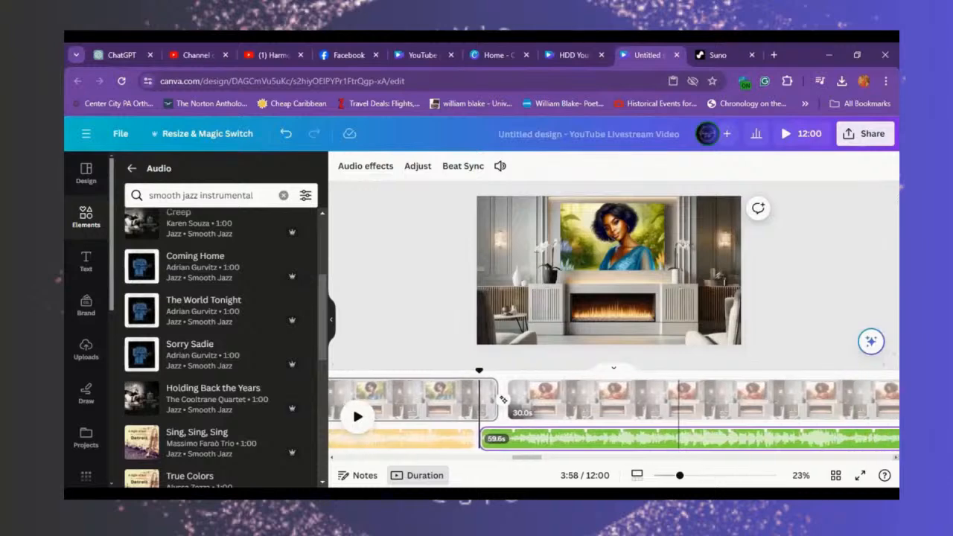
{"action": "scroll", "coordinate": [614, 417], "scroll_direction": "right", "scroll_amount": 5}
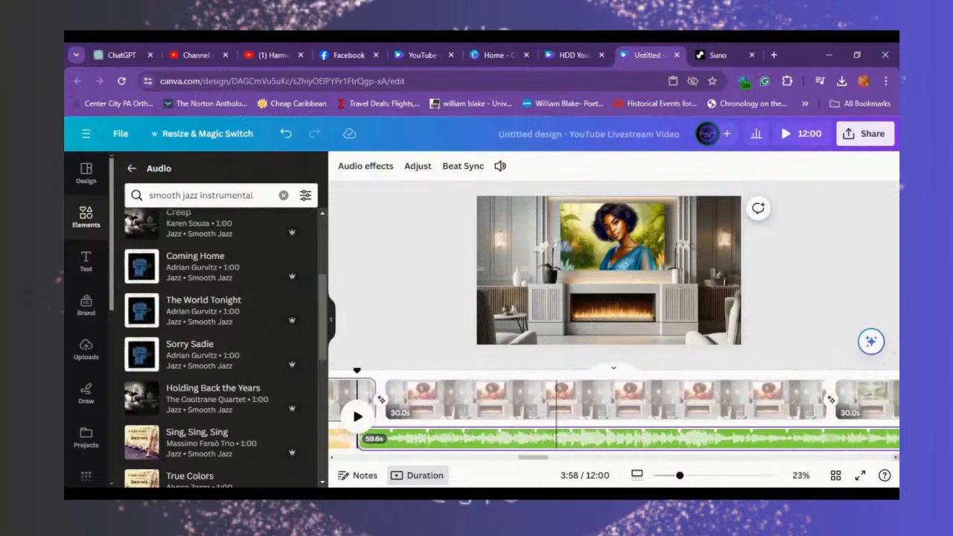
{"action": "scroll", "coordinate": [613, 414], "scroll_direction": "right", "scroll_amount": 4}
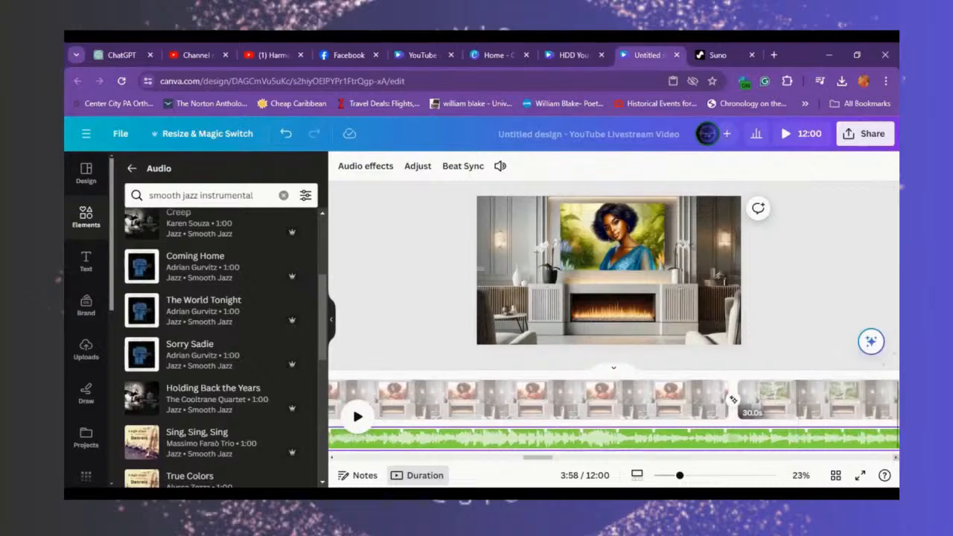
{"action": "scroll", "coordinate": [613, 414], "scroll_direction": "right", "scroll_amount": 3}
{"action": "scroll", "coordinate": [613, 414], "scroll_direction": "right", "scroll_amount": 5}
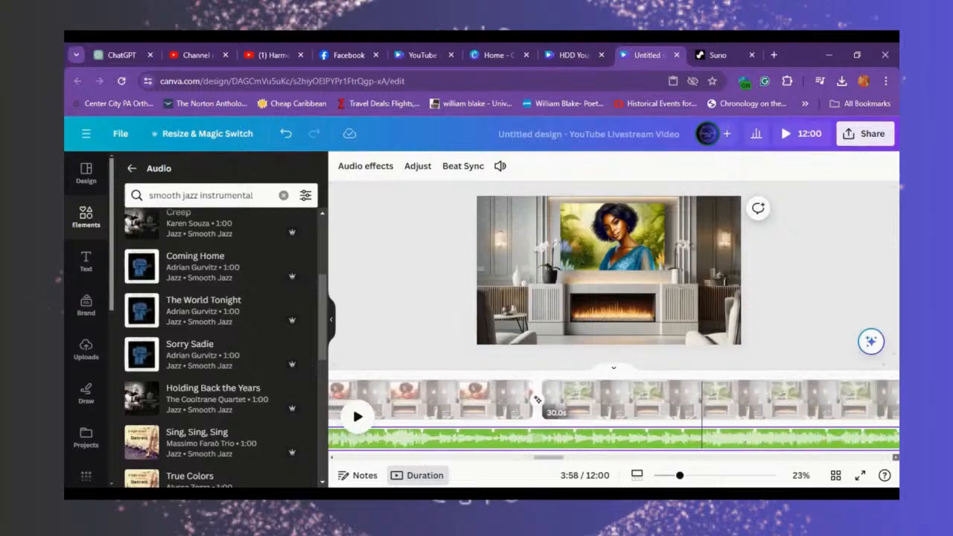
{"action": "scroll", "coordinate": [614, 413], "scroll_direction": "right", "scroll_amount": 5}
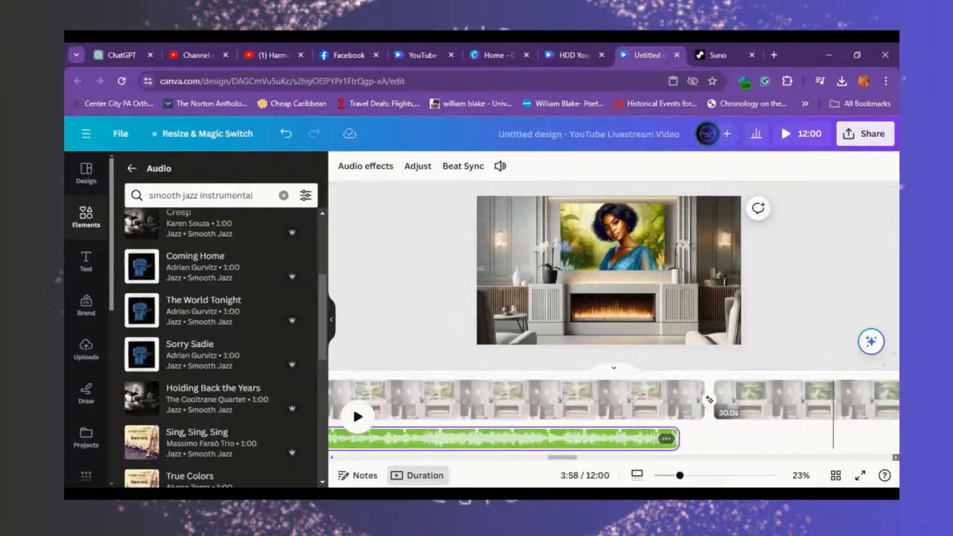
{"action": "scroll", "coordinate": [596, 400], "scroll_direction": "right", "scroll_amount": 1}
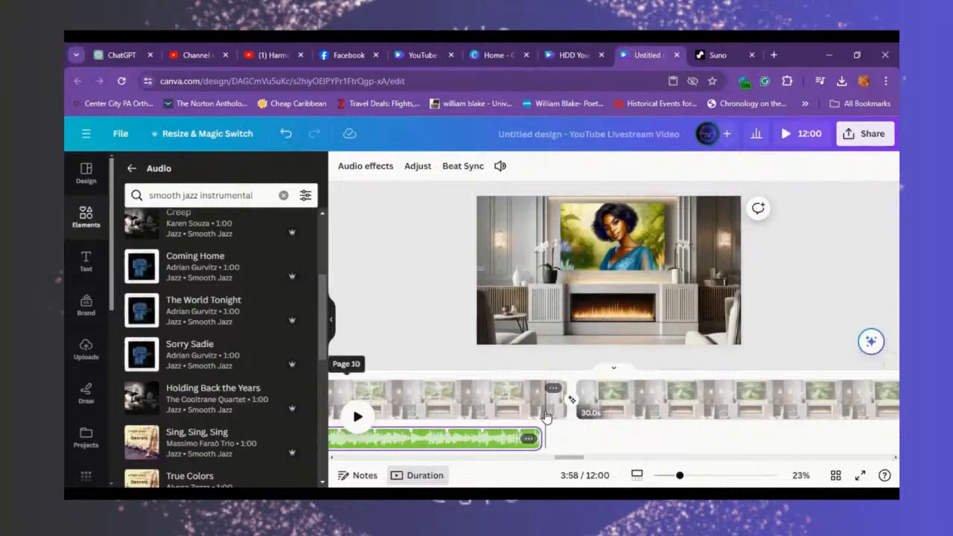
{"action": "key", "text": "Escape"}
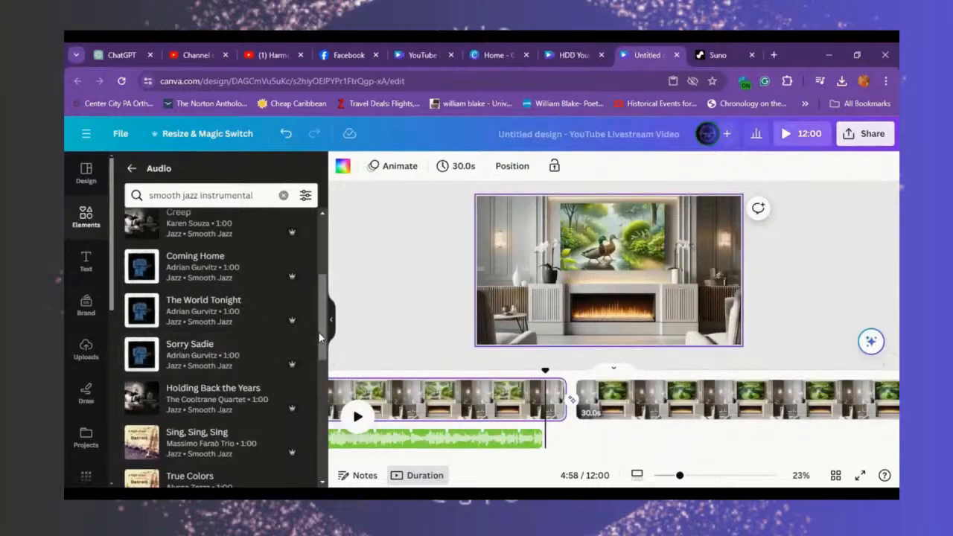
Step: Audition True Colors and Soul Eyes from the smooth jazz instrumental audio, and add Soul Eyes to the timeline at 4:58
{"action": "left_click_drag", "start_coordinate": [319, 350], "coordinate": [320, 379]}
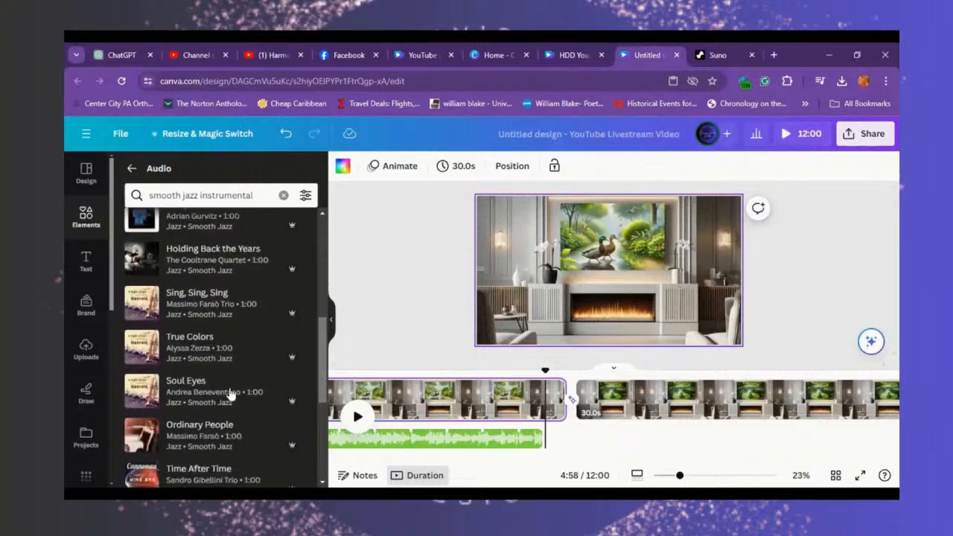
{"action": "left_click", "coordinate": [143, 355]}
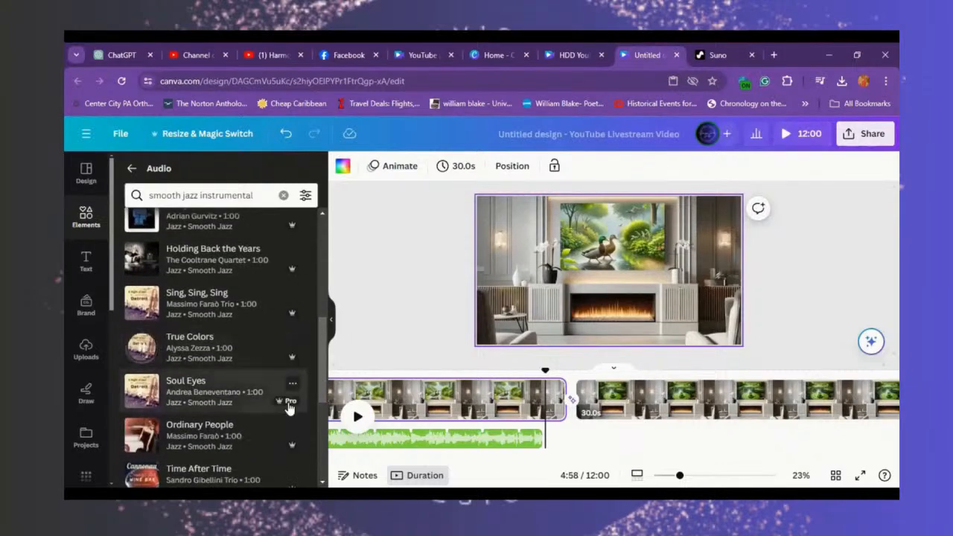
{"action": "mouse_move", "coordinate": [289, 402]}
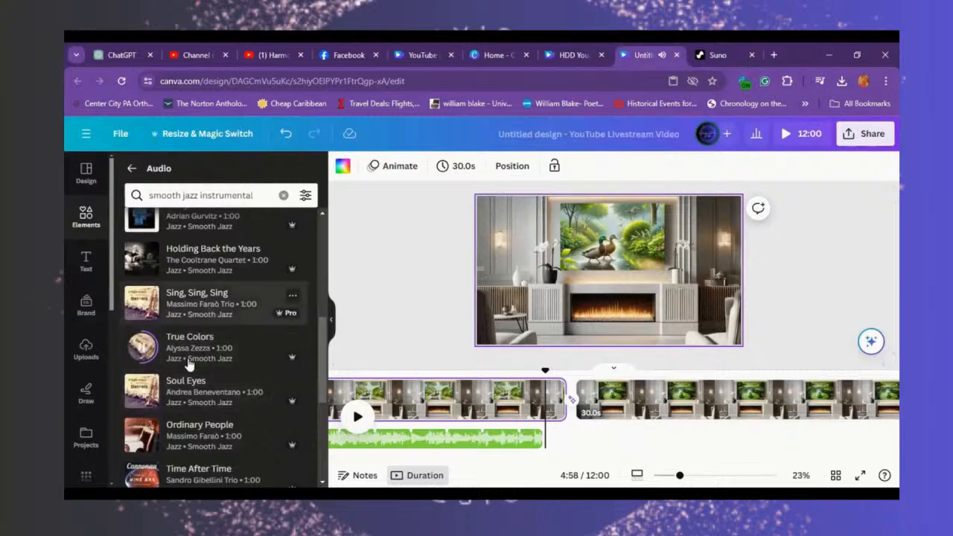
{"action": "left_click", "coordinate": [143, 391]}
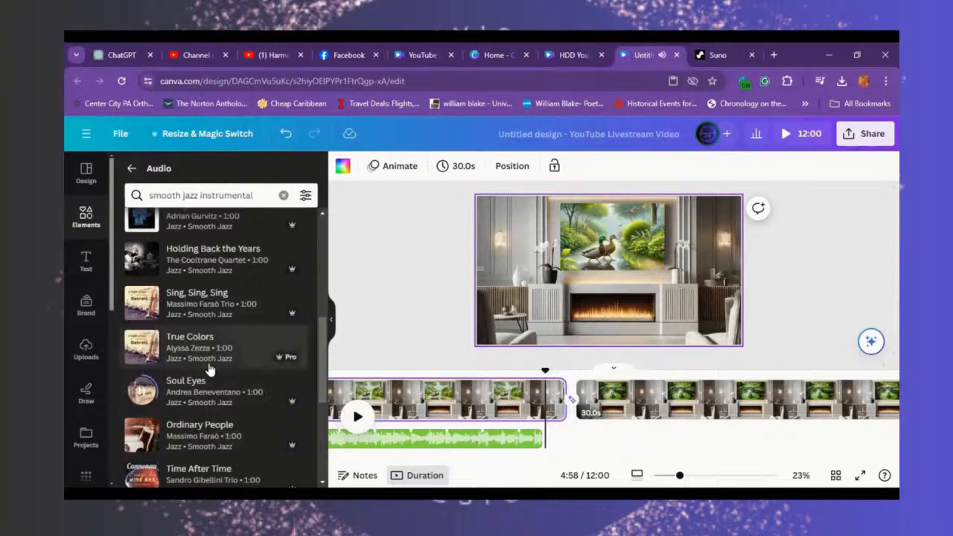
{"action": "left_click", "coordinate": [189, 401]}
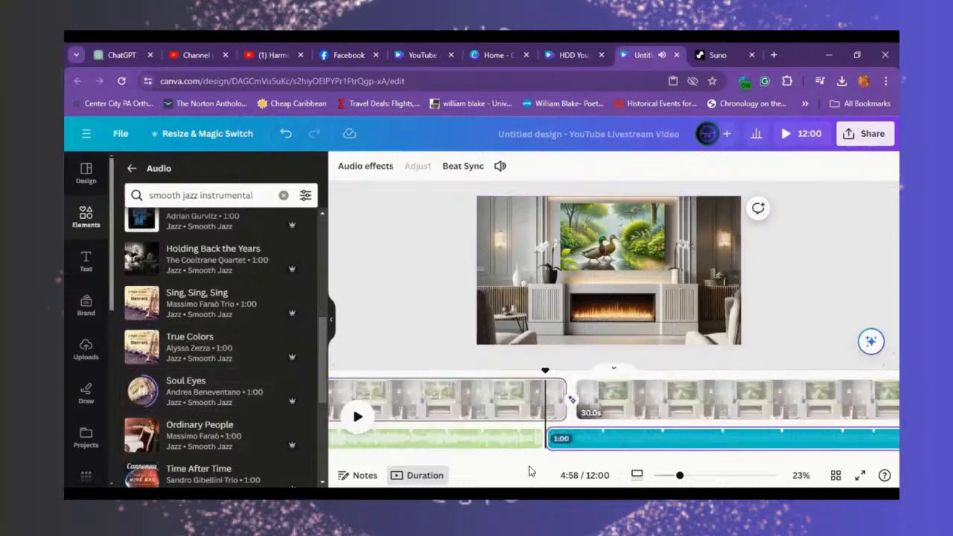
Step: Go along the timeline to find the end of the newly added Soul Eyes clip
{"action": "left_click", "coordinate": [895, 457]}
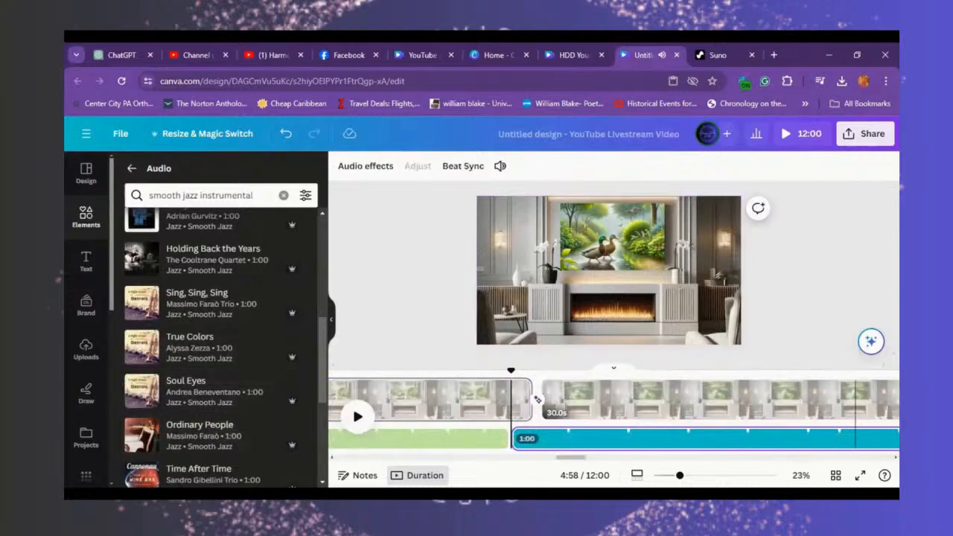
{"action": "left_click_drag", "start_coordinate": [588, 457], "coordinate": [680, 455]}
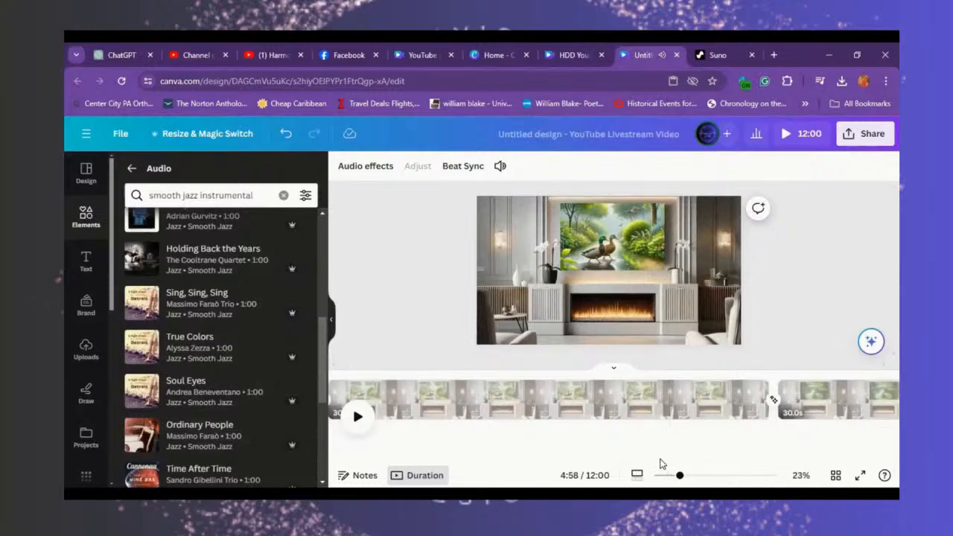
Step: Preview the smooth jazz track "Ordinary People" and add it to the video's audio timeline
{"action": "left_click", "coordinate": [660, 458]}
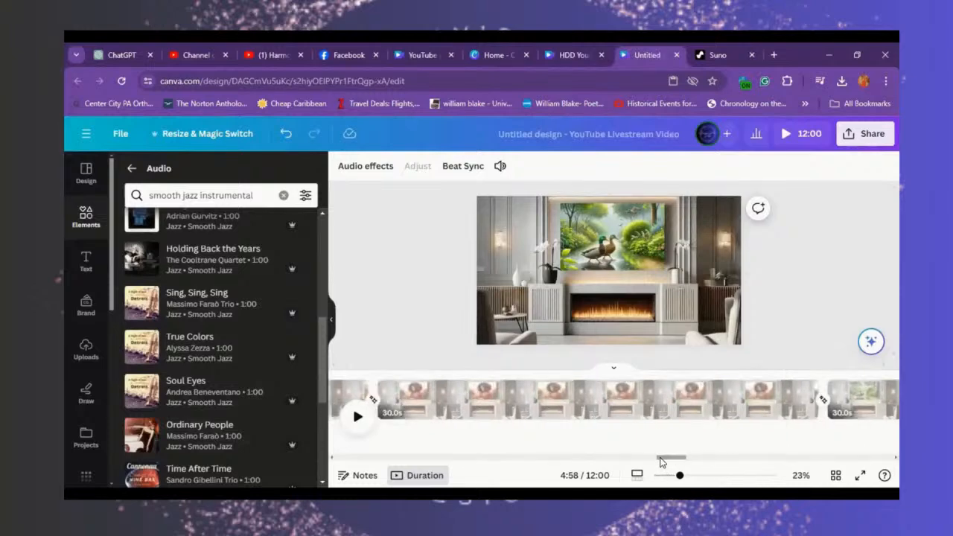
{"action": "left_click_drag", "start_coordinate": [654, 461], "coordinate": [602, 462]}
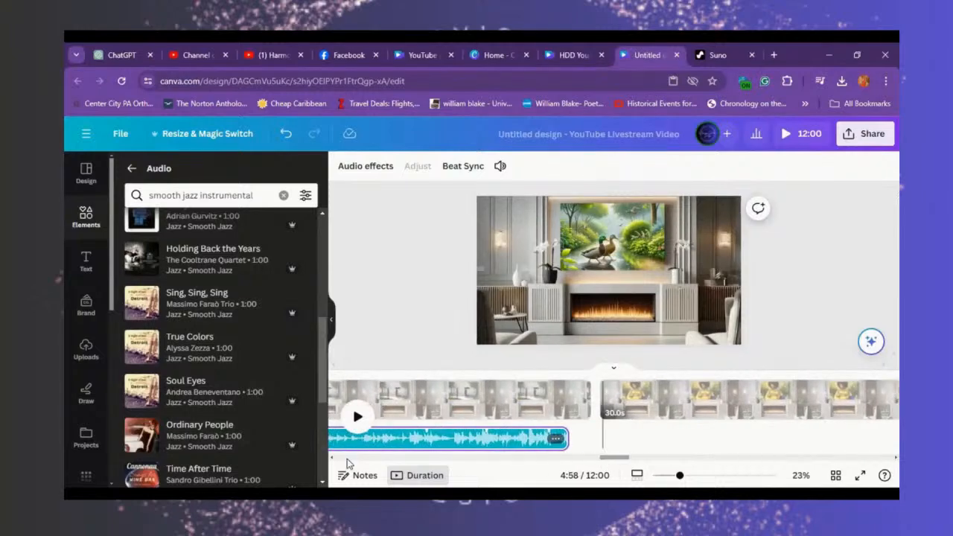
{"action": "left_click", "coordinate": [146, 442]}
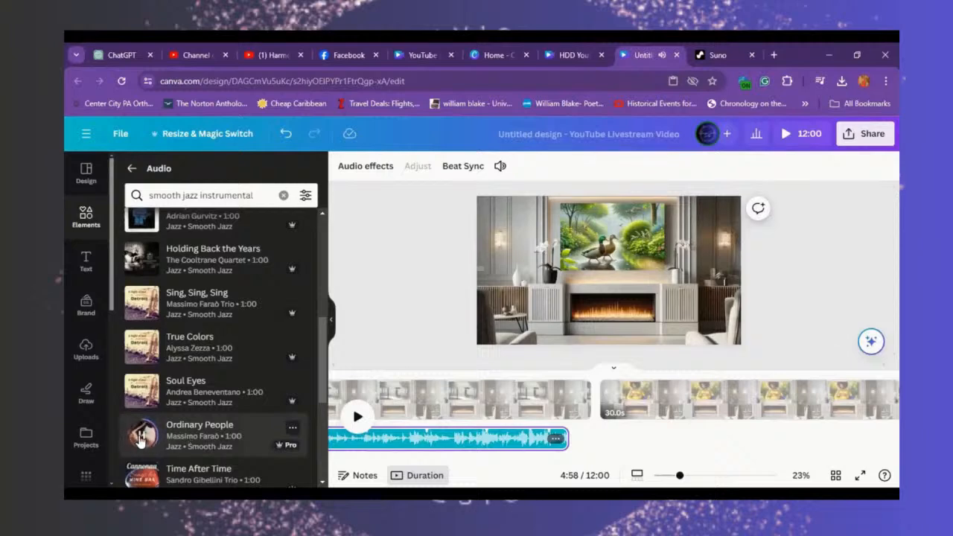
{"action": "left_click", "coordinate": [140, 440]}
{"action": "left_click", "coordinate": [231, 440]}
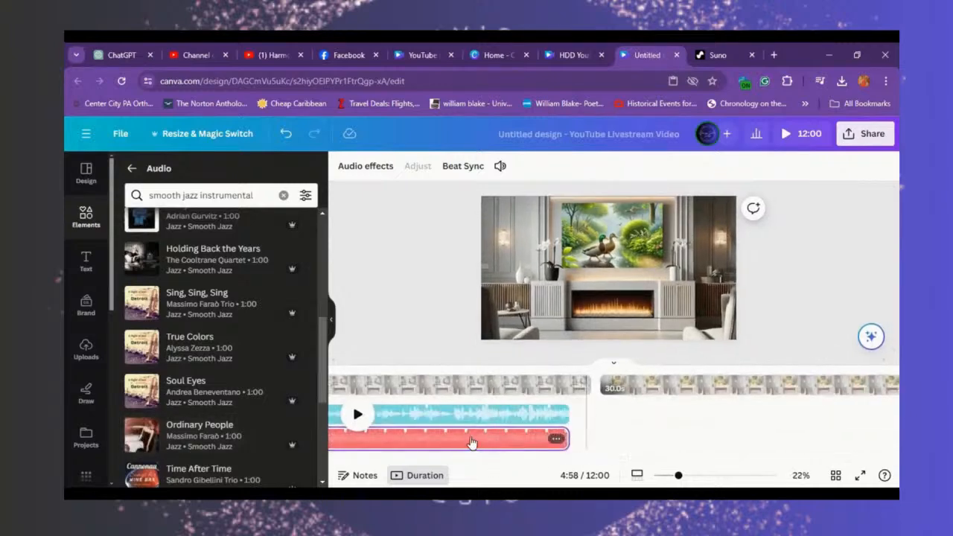
Step: Move the "Ordinary People" clip directly behind the preceding audio clip at 5:58 and trim its start so it lasts 59.6 s
{"action": "scroll", "coordinate": [818, 418], "scroll_direction": "right", "scroll_amount": 2}
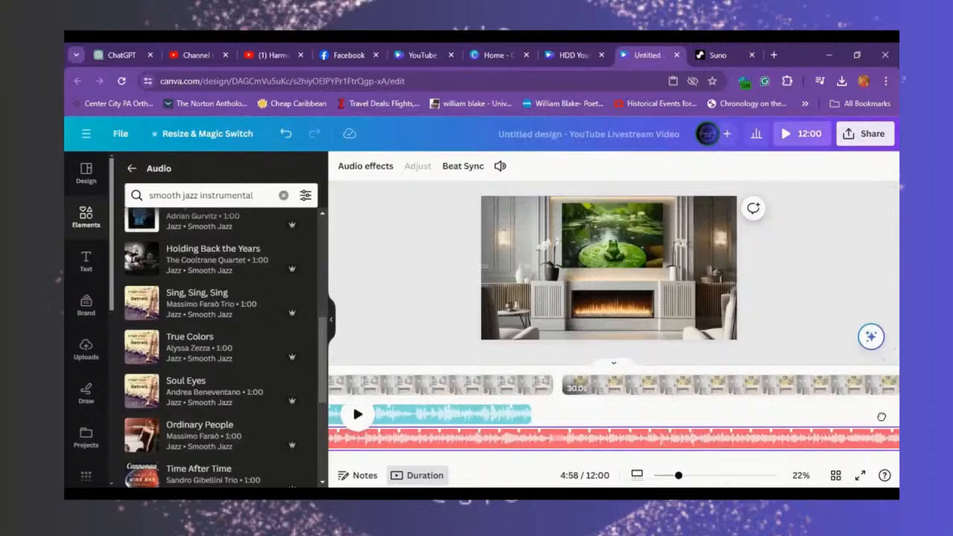
{"action": "left_click", "coordinate": [626, 442]}
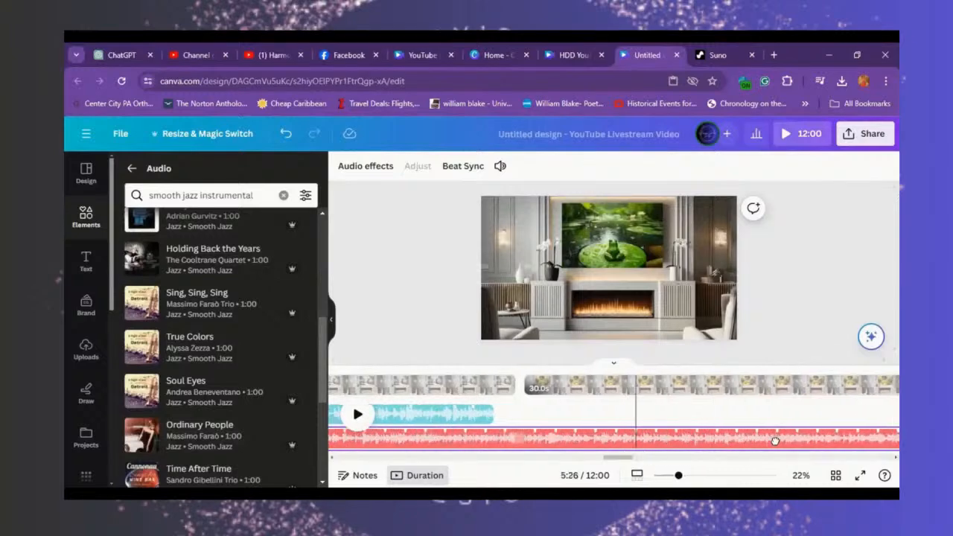
{"action": "scroll", "coordinate": [856, 444], "scroll_direction": "right", "scroll_amount": 2}
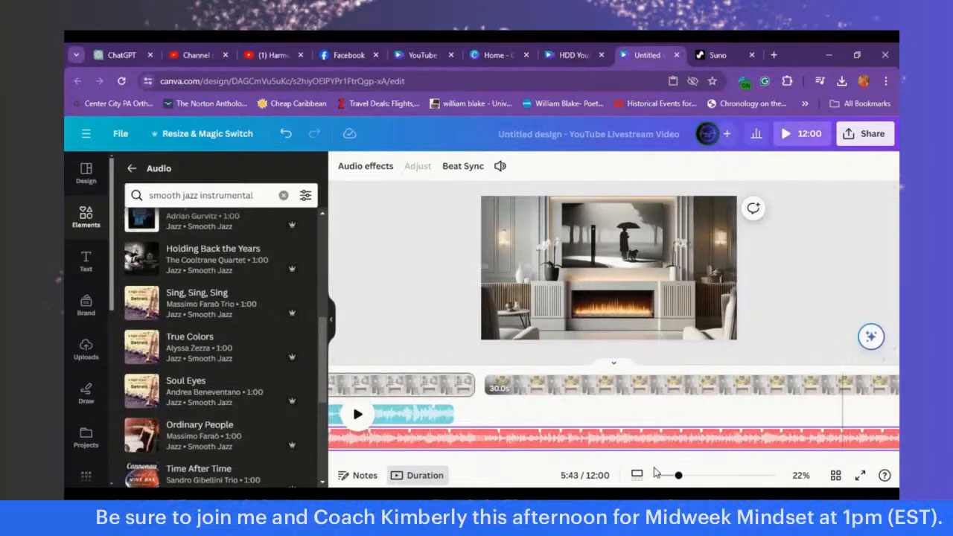
{"action": "left_click", "coordinate": [629, 450]}
{"action": "left_click_drag", "start_coordinate": [629, 460], "coordinate": [726, 417]}
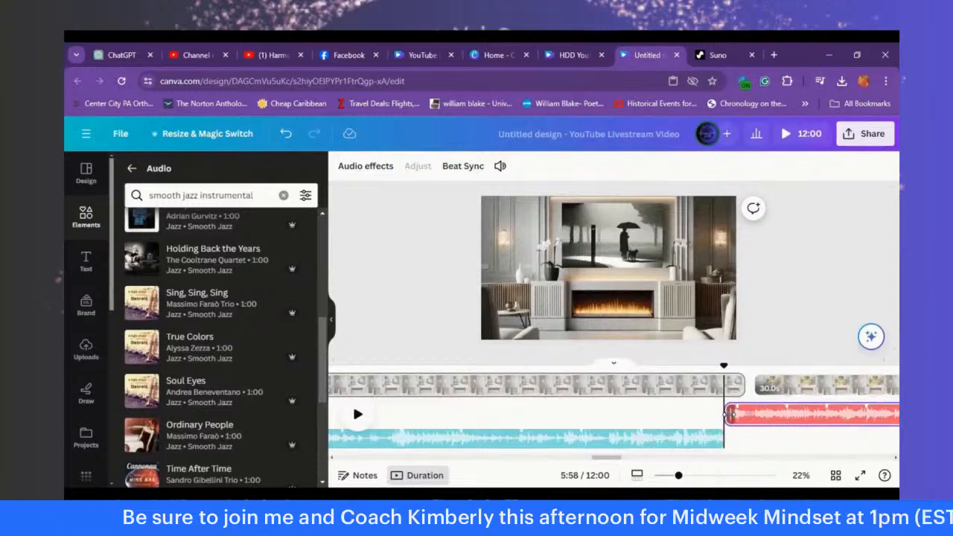
{"action": "left_click_drag", "start_coordinate": [726, 415], "coordinate": [732, 416]}
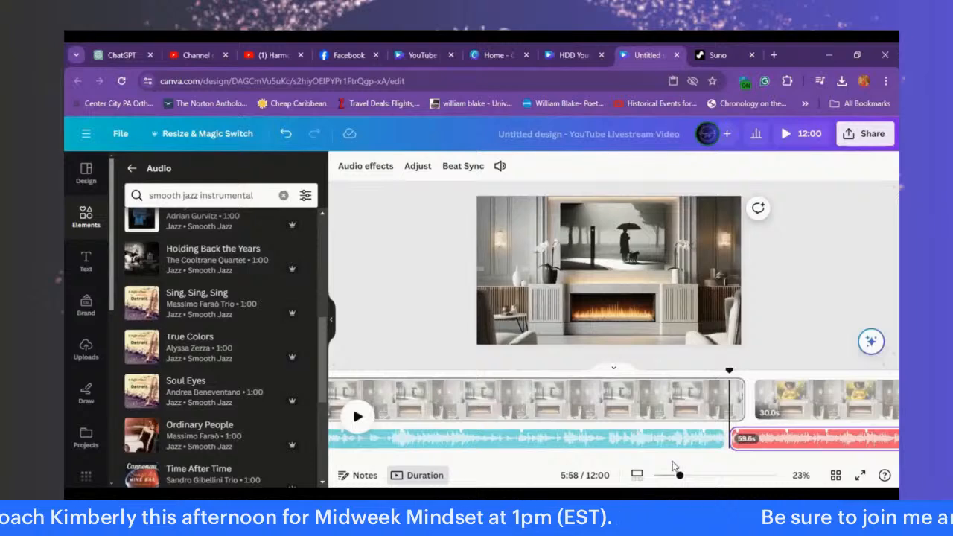
Step: Preview "Time After Time" and add it at 6:58, directly after the "Ordinary People" clip
{"action": "scroll", "coordinate": [613, 414], "scroll_direction": "right", "scroll_amount": 10}
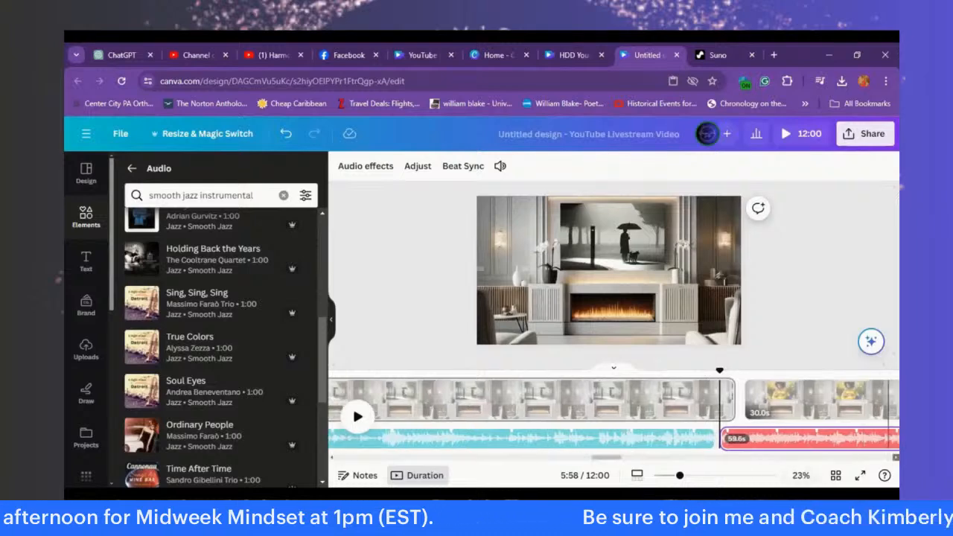
{"action": "scroll", "coordinate": [613, 414], "scroll_direction": "right", "scroll_amount": 5}
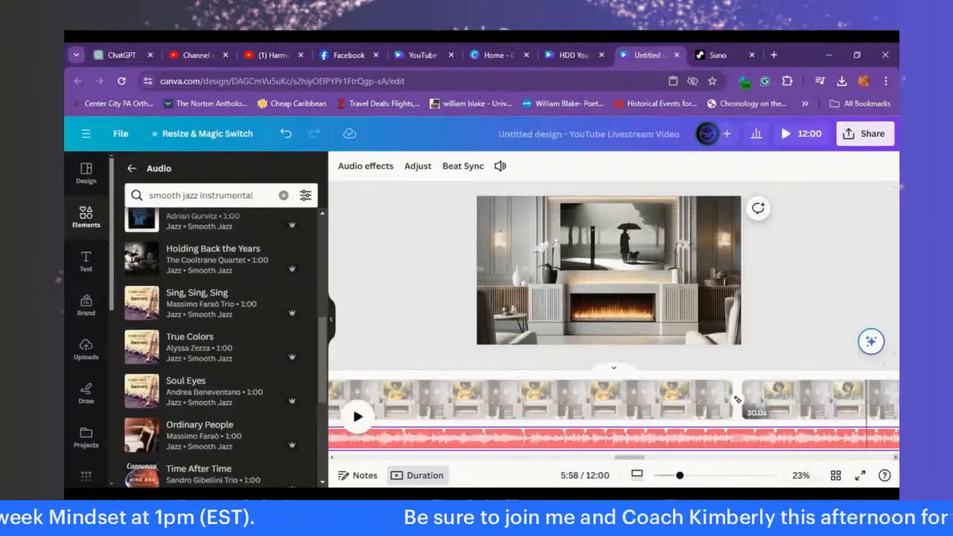
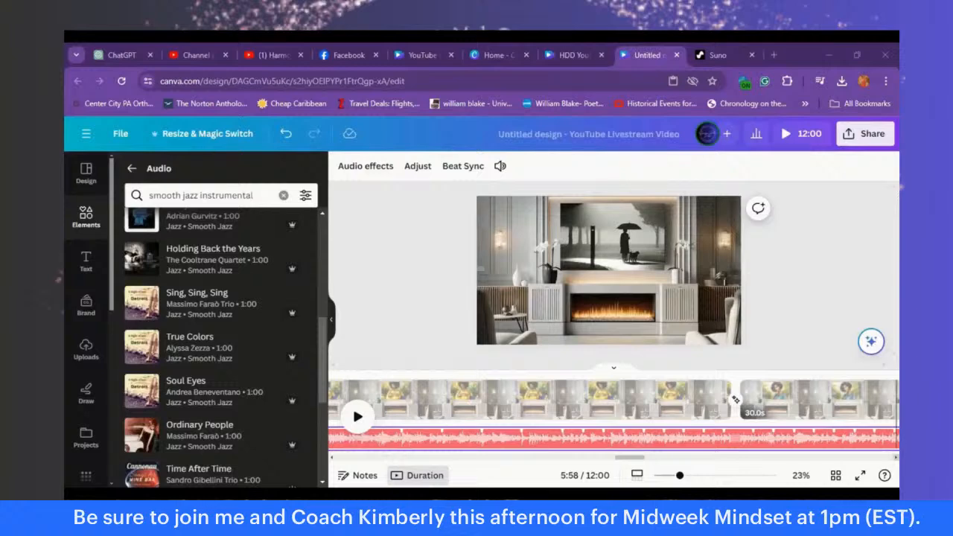
{"action": "scroll", "coordinate": [800, 461], "scroll_direction": "right", "scroll_amount": 5}
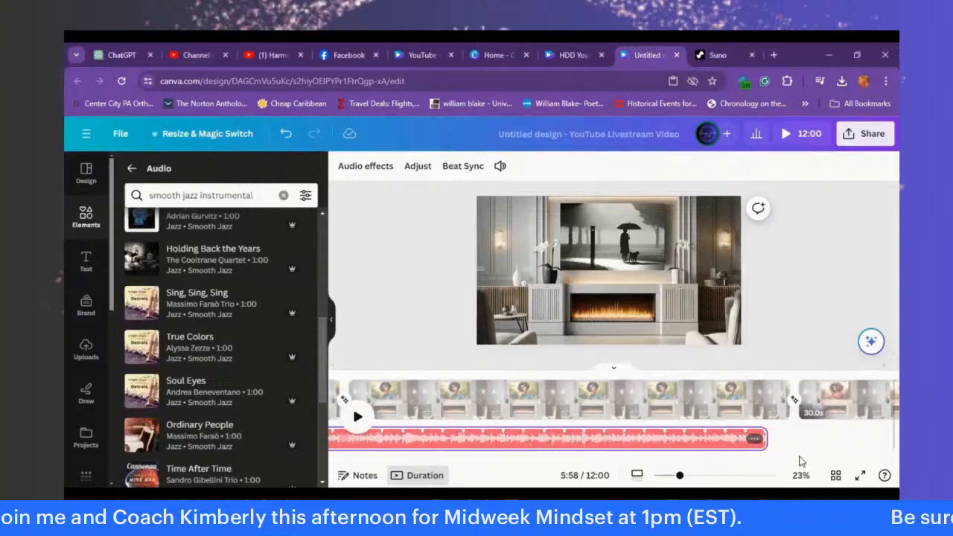
{"action": "left_click", "coordinate": [771, 420]}
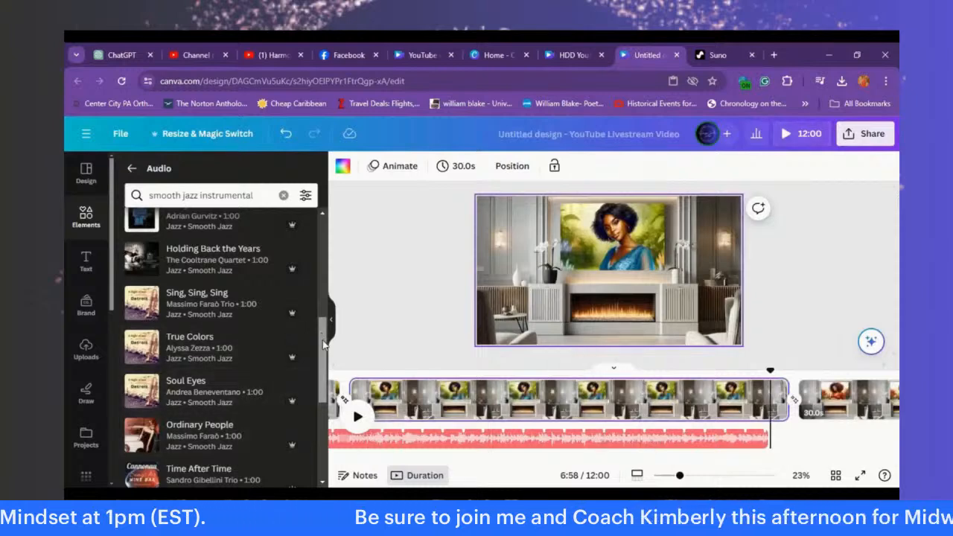
{"action": "left_click_drag", "start_coordinate": [322, 340], "coordinate": [330, 379]}
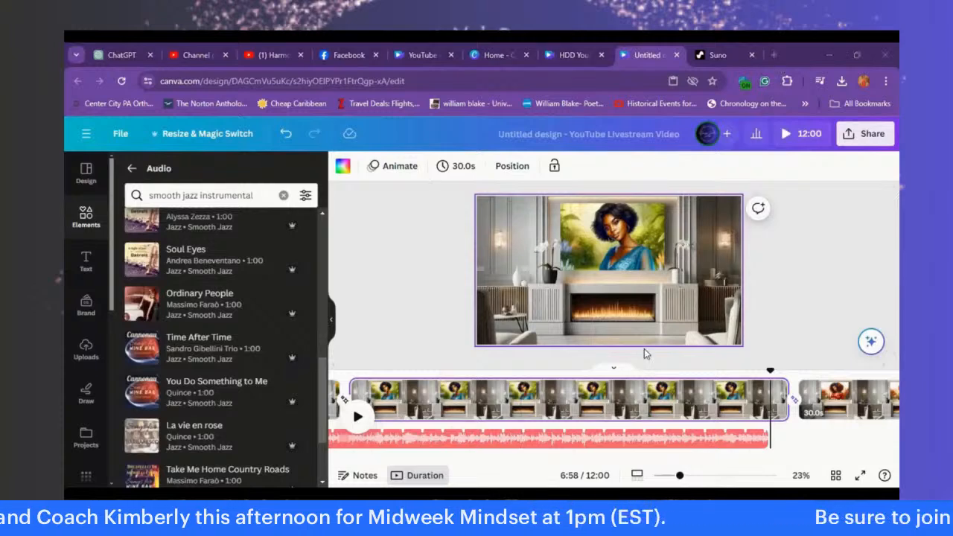
{"action": "left_click", "coordinate": [144, 354]}
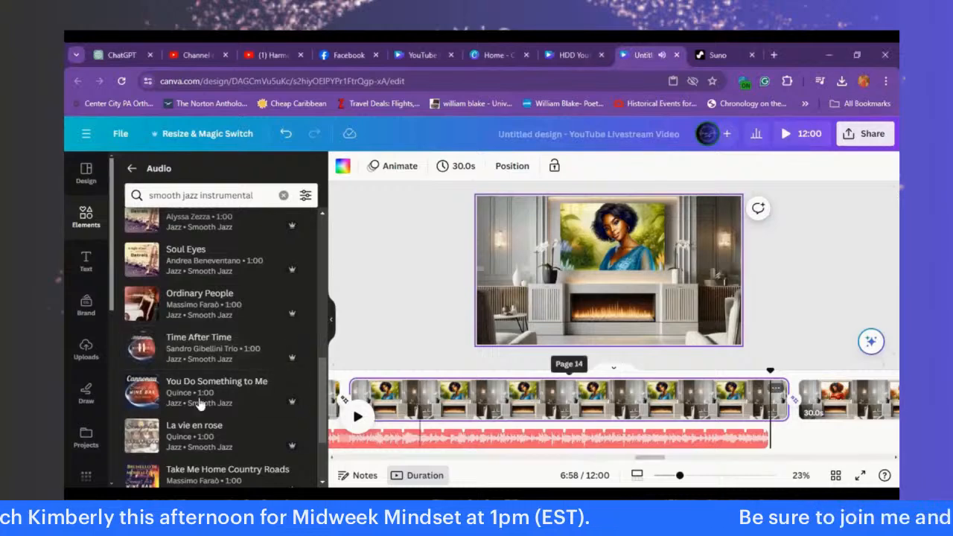
{"action": "left_click", "coordinate": [145, 350]}
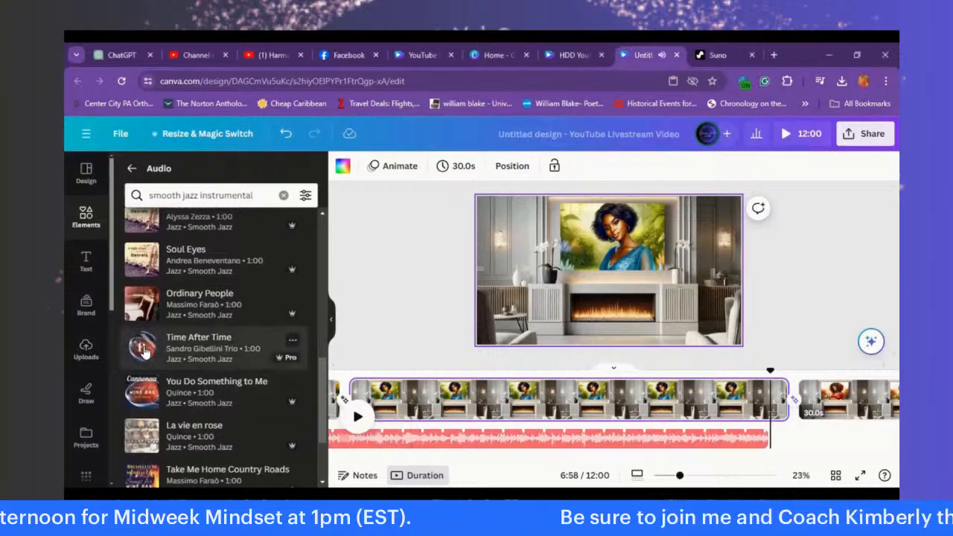
{"action": "left_click", "coordinate": [195, 359]}
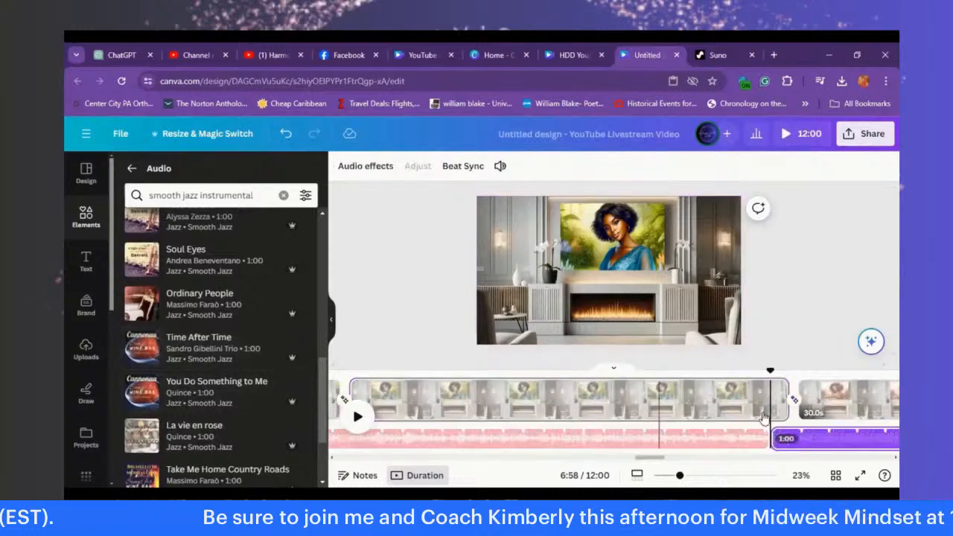
Step: Add "You Do Something to Me" at 7:58, directly after the "Time After Time" clip, and deselect it
{"action": "scroll", "coordinate": [762, 419], "scroll_direction": "right", "scroll_amount": 1}
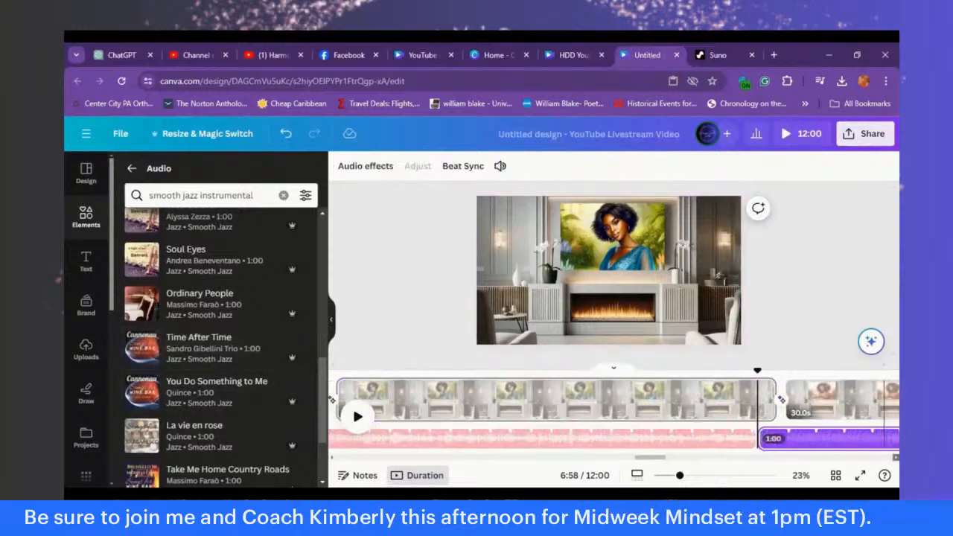
{"action": "scroll", "coordinate": [613, 417], "scroll_direction": "right", "scroll_amount": 5}
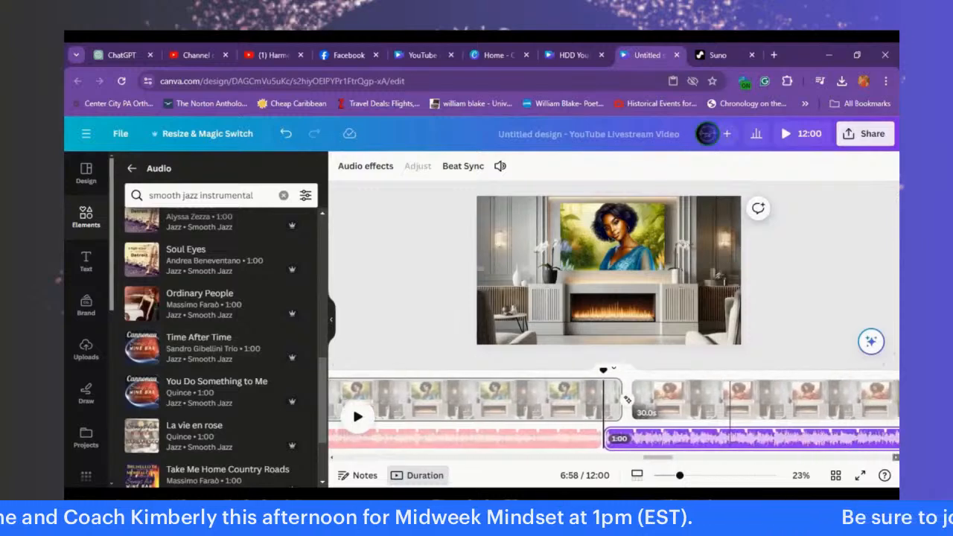
{"action": "scroll", "coordinate": [614, 417], "scroll_direction": "right", "scroll_amount": 6}
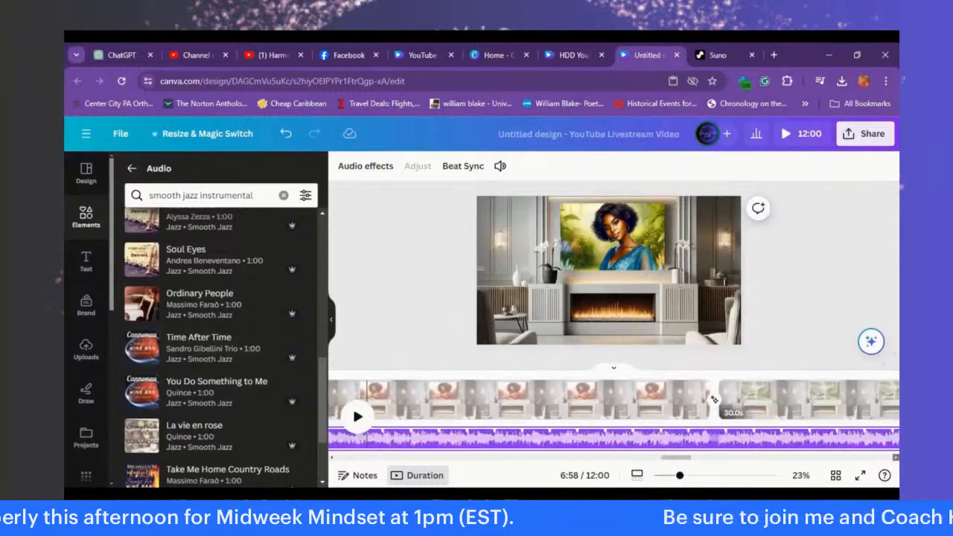
{"action": "scroll", "coordinate": [613, 417], "scroll_direction": "right", "scroll_amount": 7}
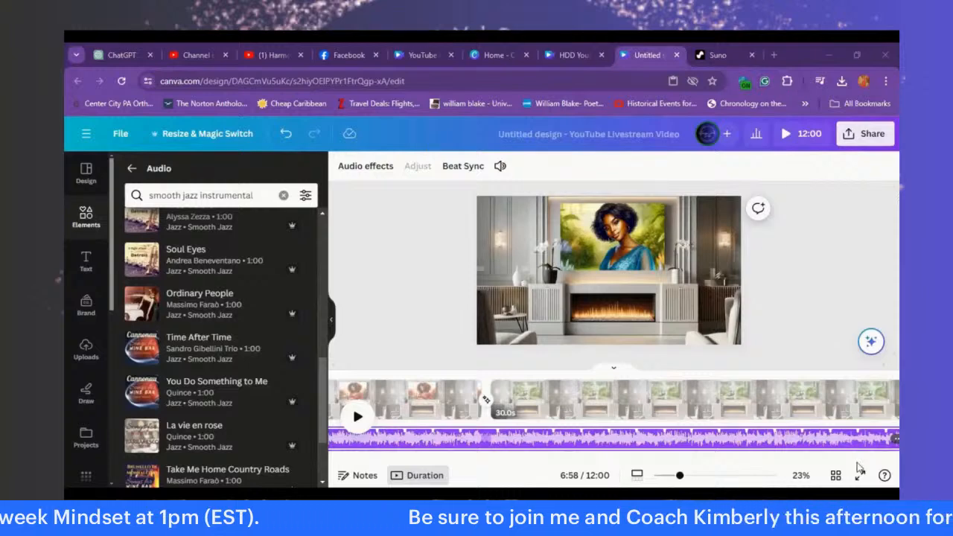
{"action": "scroll", "coordinate": [613, 417], "scroll_direction": "right", "scroll_amount": 5}
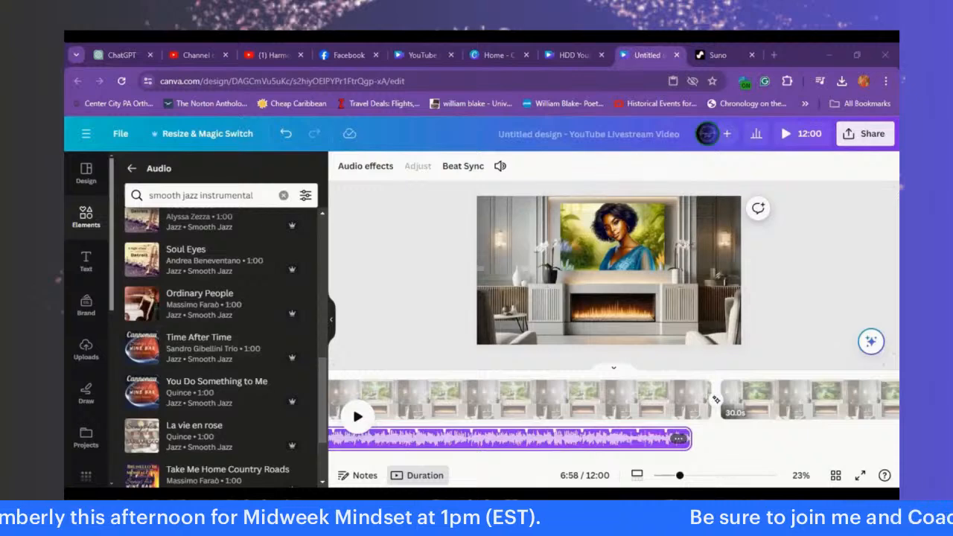
{"action": "left_click", "coordinate": [698, 460]}
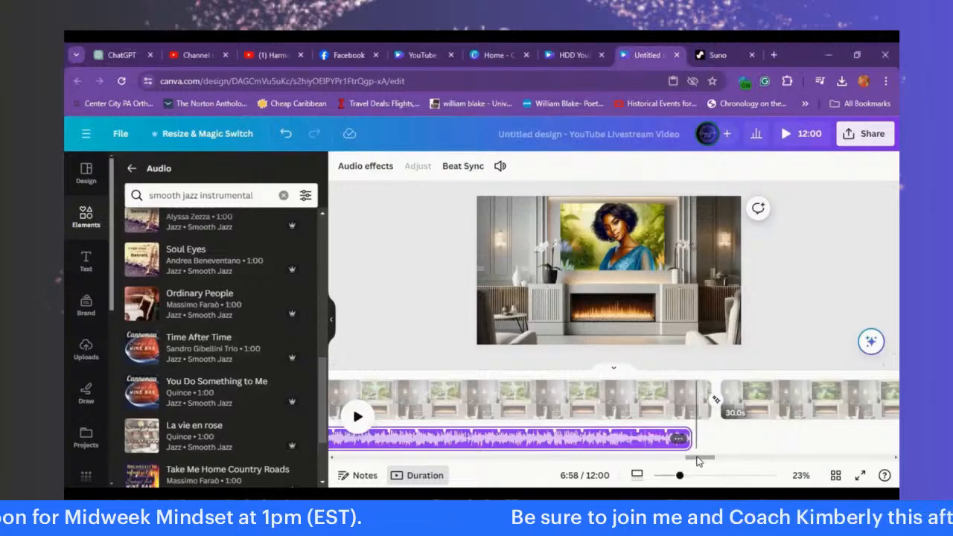
{"action": "scroll", "coordinate": [698, 460], "scroll_direction": "right", "scroll_amount": 2}
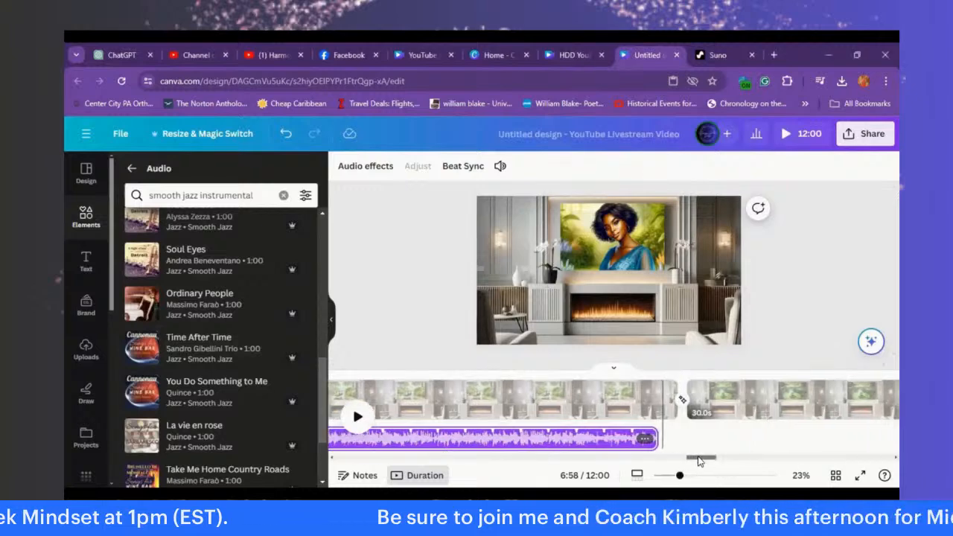
{"action": "left_click", "coordinate": [659, 424]}
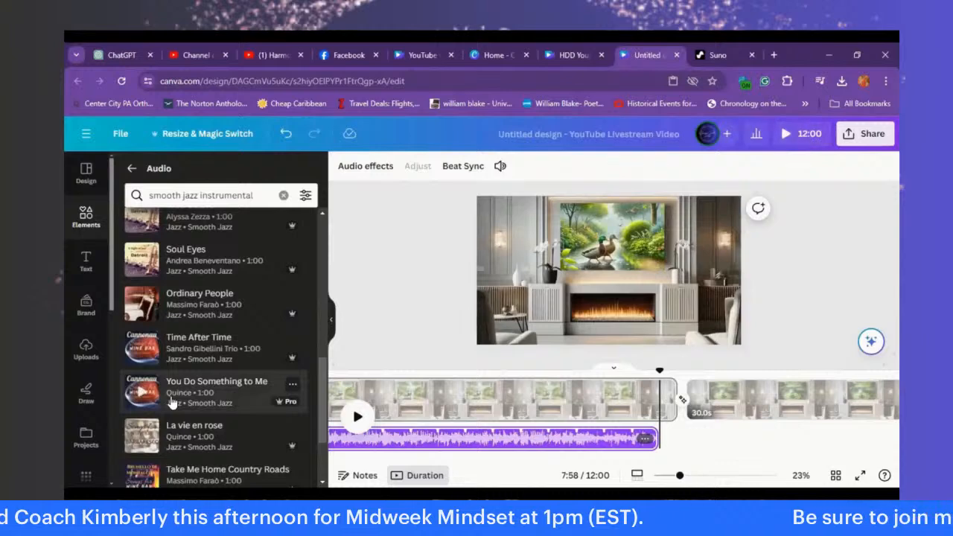
{"action": "left_click", "coordinate": [136, 397]}
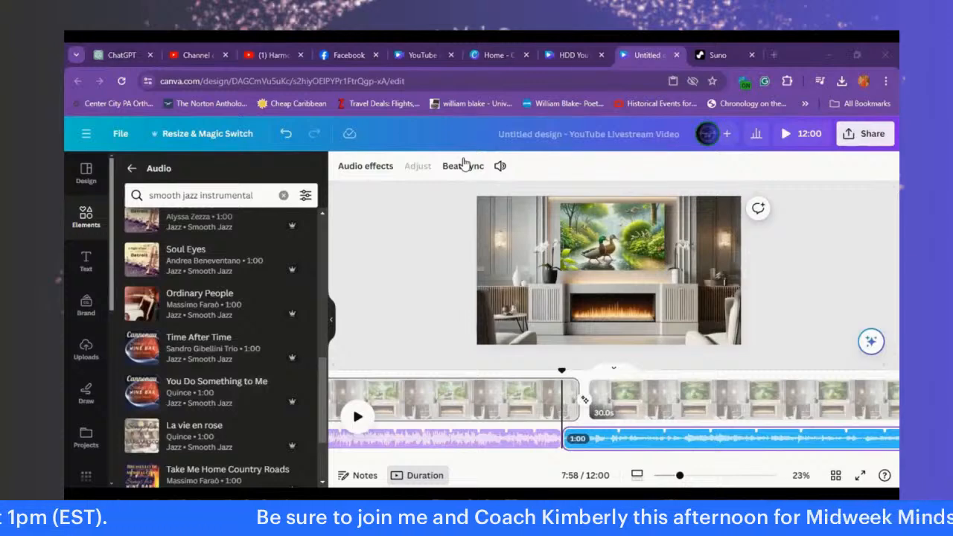
{"action": "left_click", "coordinate": [860, 234]}
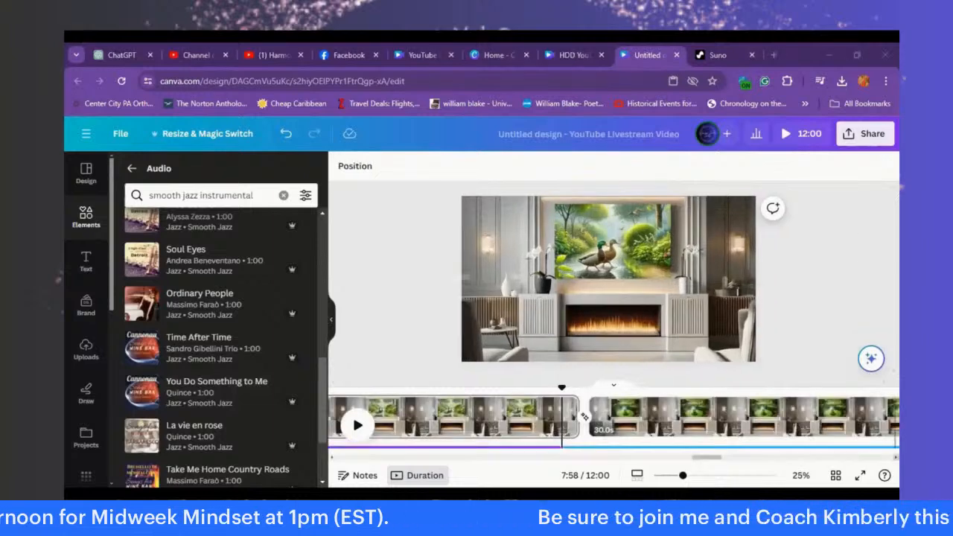
{"action": "scroll", "coordinate": [613, 417], "scroll_direction": "right", "scroll_amount": 3}
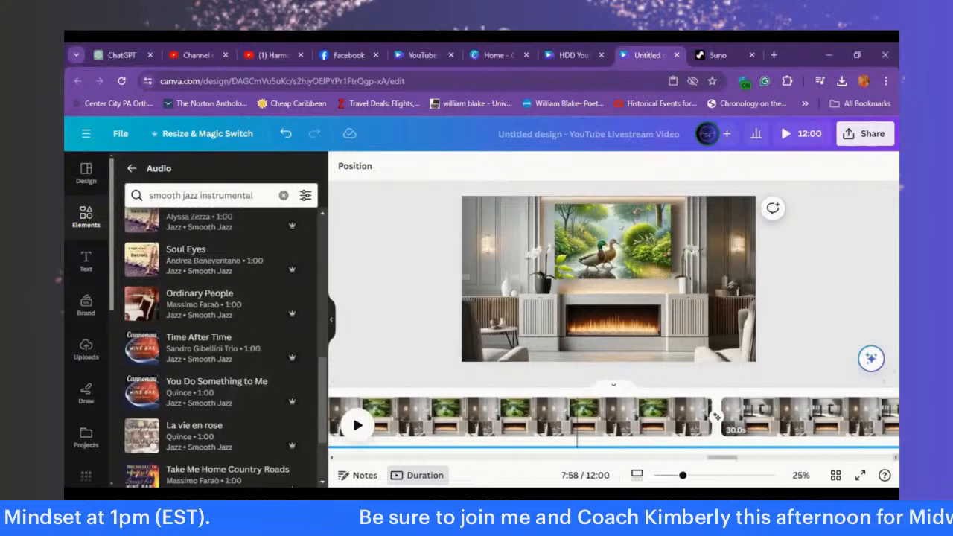
{"action": "scroll", "coordinate": [613, 417], "scroll_direction": "right", "scroll_amount": 5}
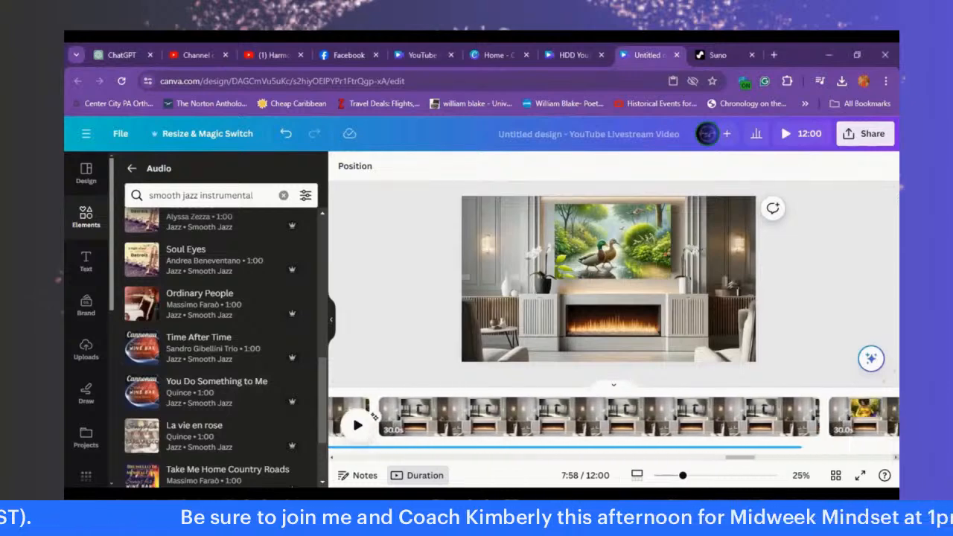
{"action": "scroll", "coordinate": [613, 417], "scroll_direction": "right", "scroll_amount": 3}
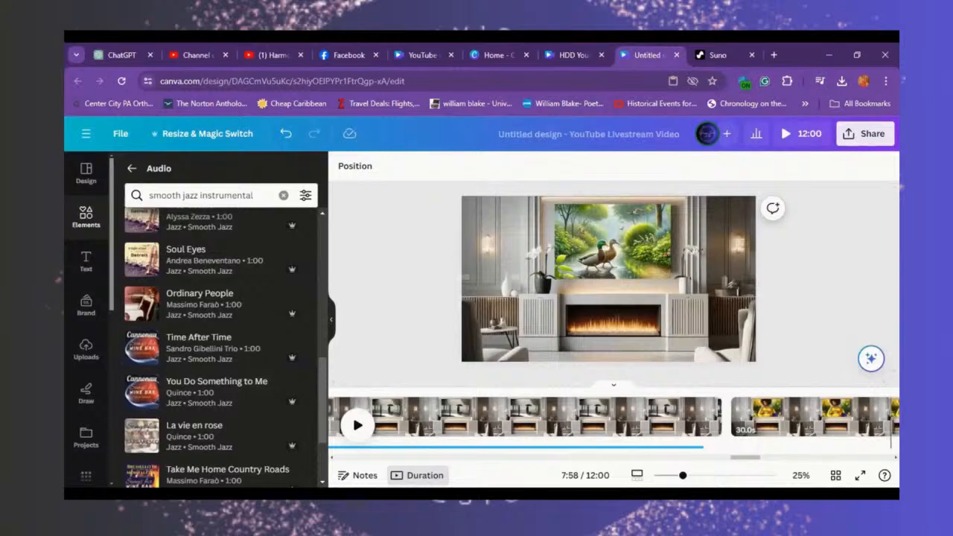
{"action": "scroll", "coordinate": [614, 416], "scroll_direction": "right", "scroll_amount": 3}
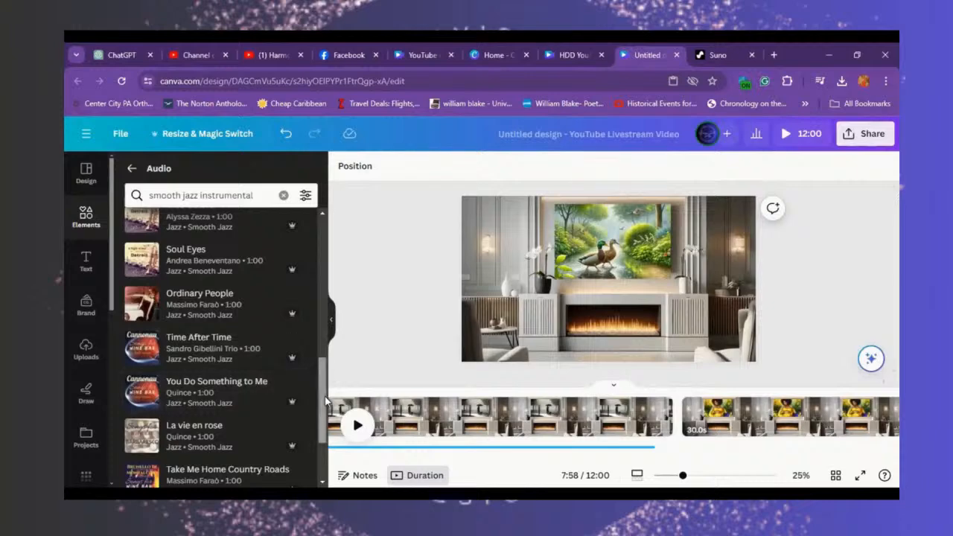
{"action": "scroll", "coordinate": [324, 424], "scroll_direction": "down", "scroll_amount": 2}
{"action": "scroll", "coordinate": [327, 442], "scroll_direction": "down", "scroll_amount": 1}
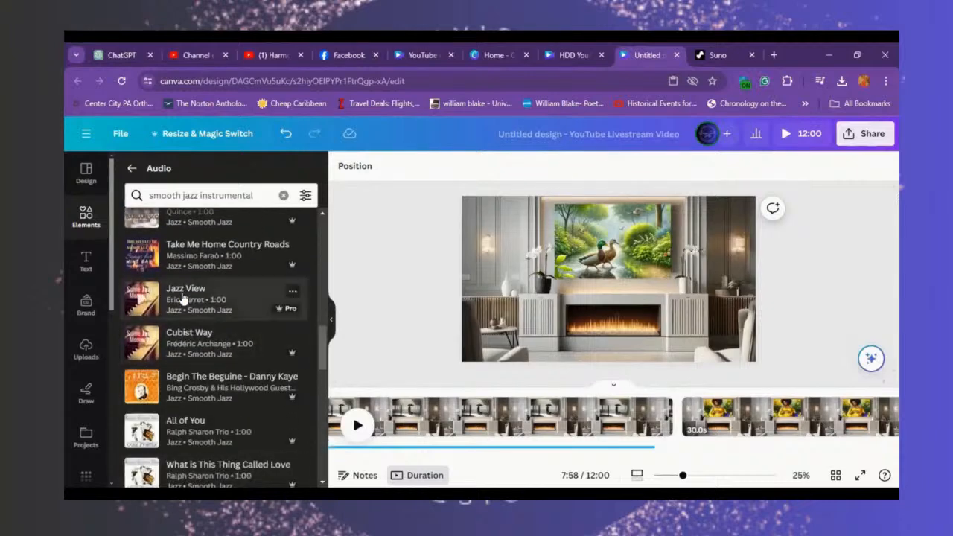
{"action": "left_click", "coordinate": [485, 441]}
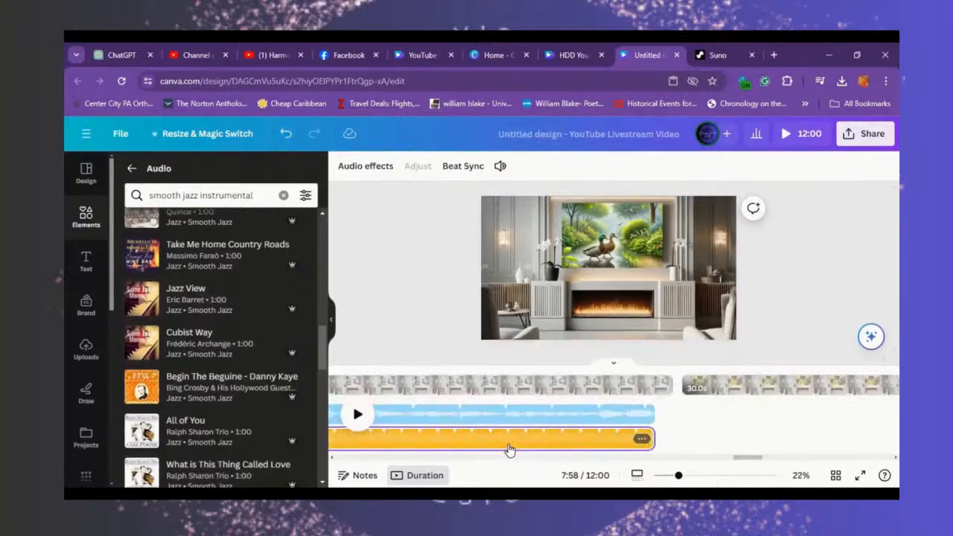
{"action": "left_click", "coordinate": [285, 134]}
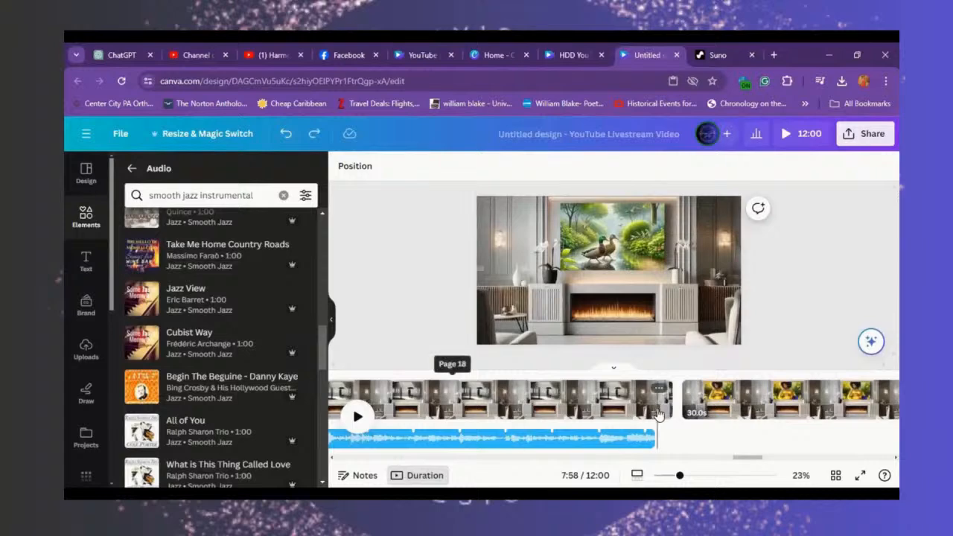
Step: Add the smooth jazz track "Jazz View" at 8:58, directly after the preceding audio clip
{"action": "left_click", "coordinate": [656, 414]}
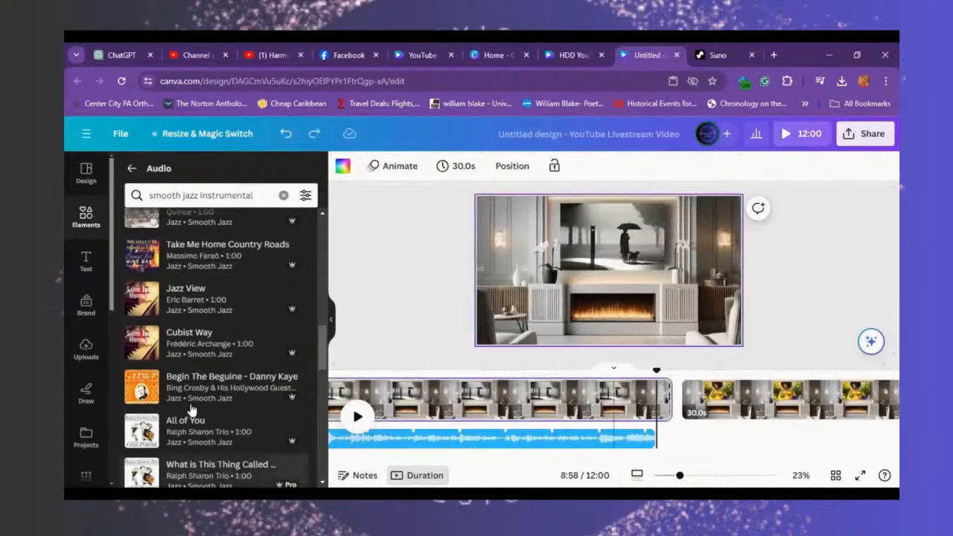
{"action": "left_click", "coordinate": [191, 309]}
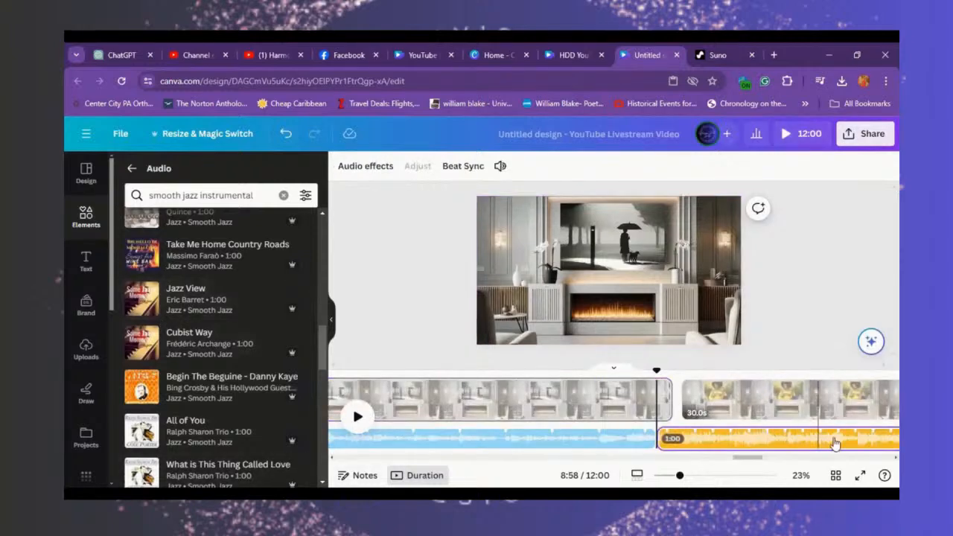
Step: Add the track "All of You" at 9:59, directly after the "Jazz View" clip
{"action": "scroll", "coordinate": [747, 400], "scroll_direction": "right", "scroll_amount": 5}
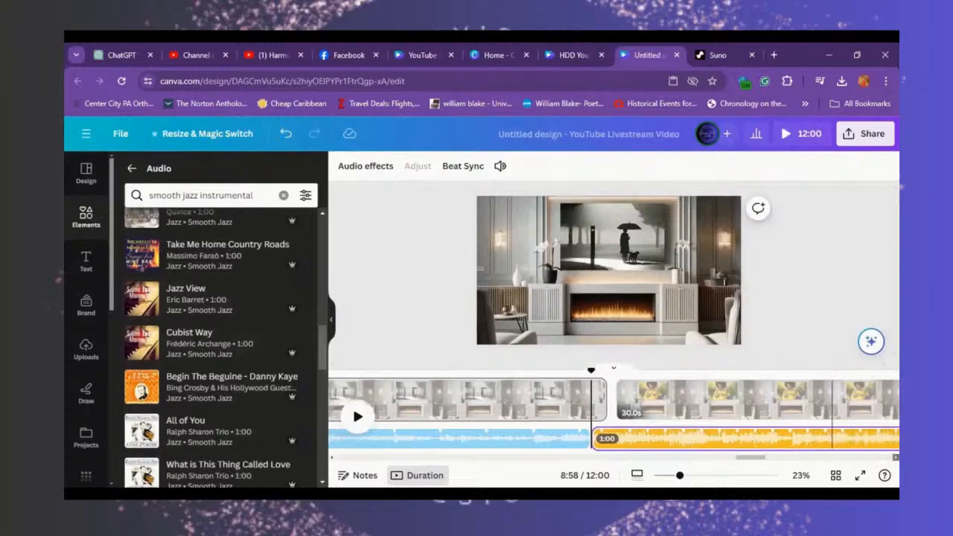
{"action": "scroll", "coordinate": [747, 399], "scroll_direction": "right", "scroll_amount": 5}
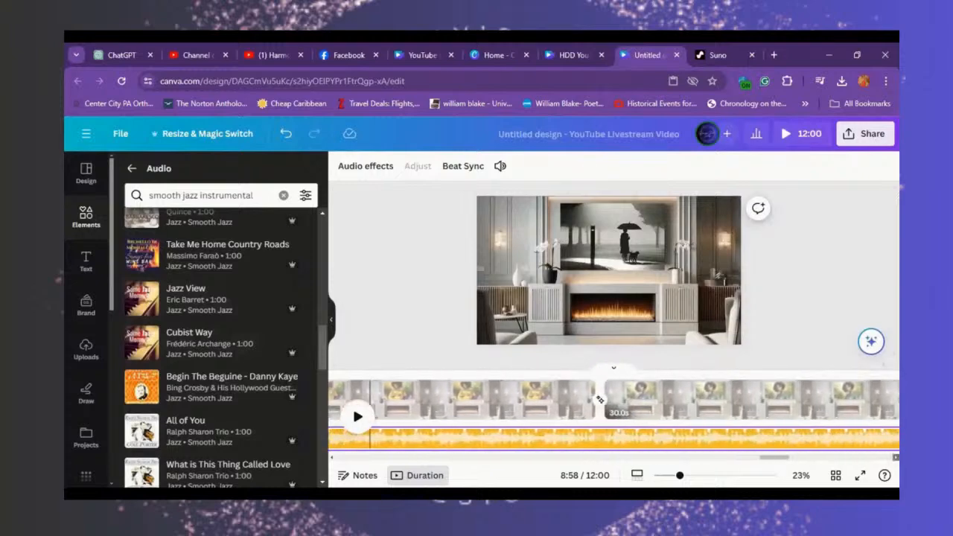
{"action": "scroll", "coordinate": [770, 400], "scroll_direction": "right", "scroll_amount": 2}
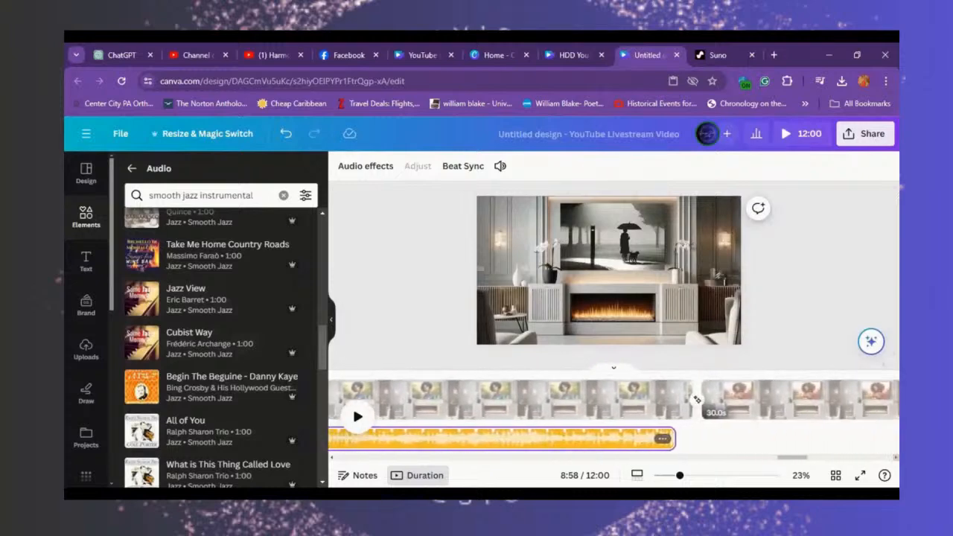
{"action": "left_click", "coordinate": [678, 417]}
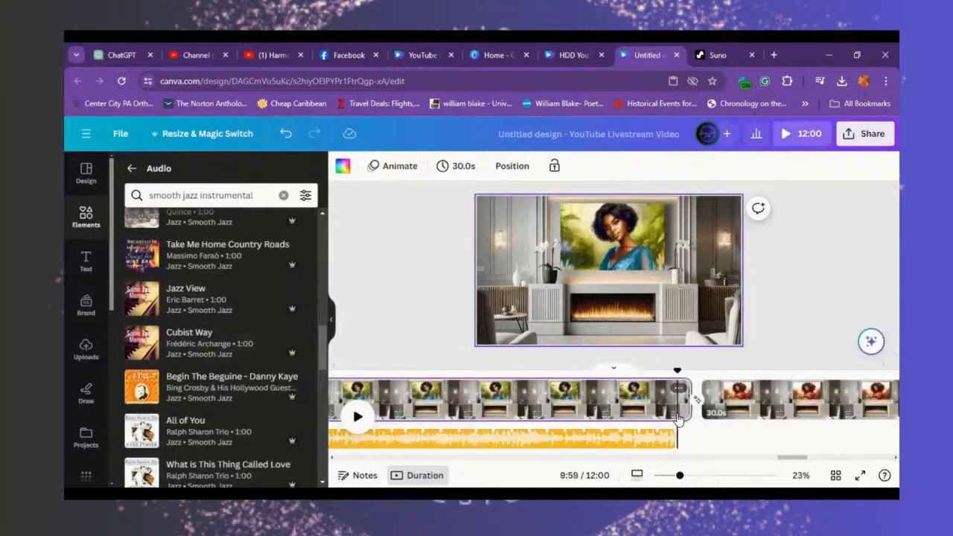
{"action": "left_click", "coordinate": [157, 441]}
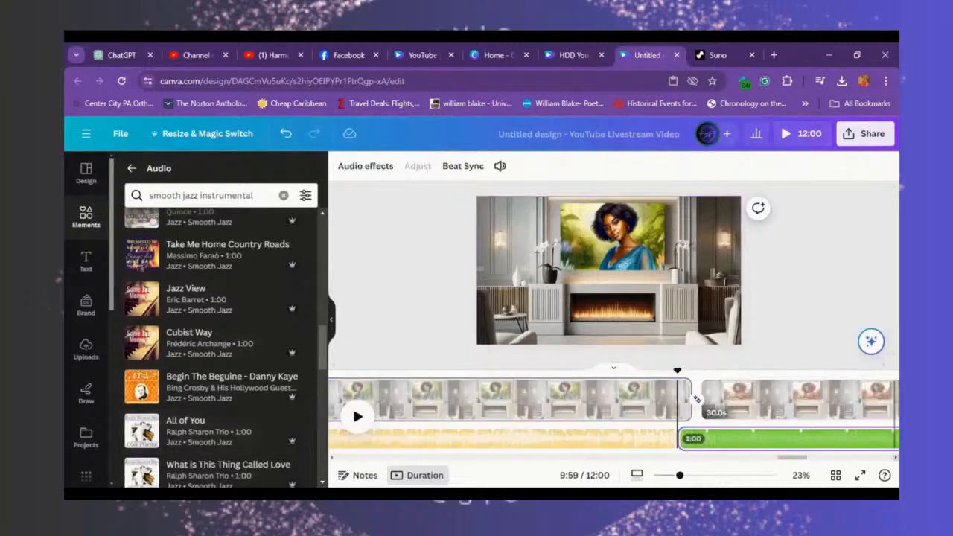
Step: Find "The Lady in Red" among the jazz tracks and add it at 10:59, directly after the "All of You" clip
{"action": "scroll", "coordinate": [614, 417], "scroll_direction": "right", "scroll_amount": 5}
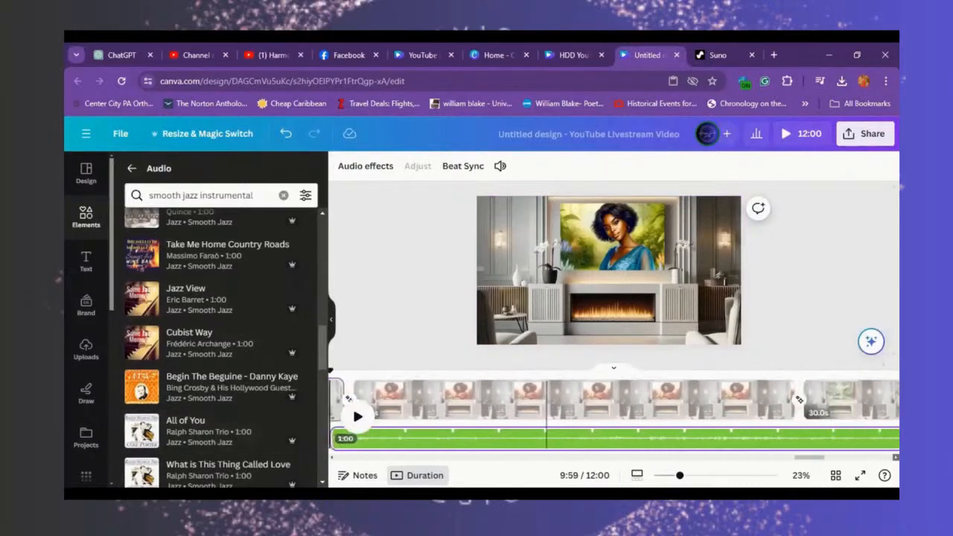
{"action": "scroll", "coordinate": [614, 417], "scroll_direction": "right", "scroll_amount": 5}
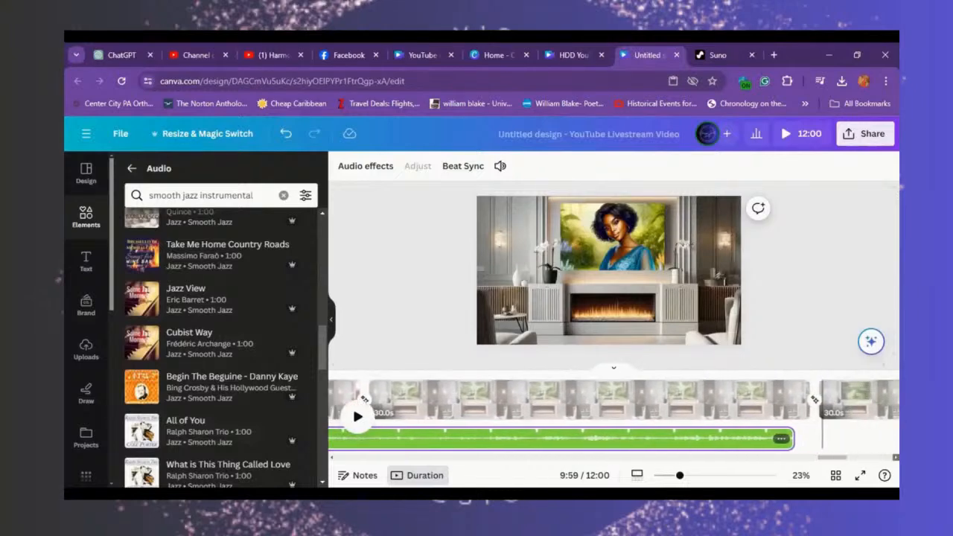
{"action": "left_click", "coordinate": [797, 432]}
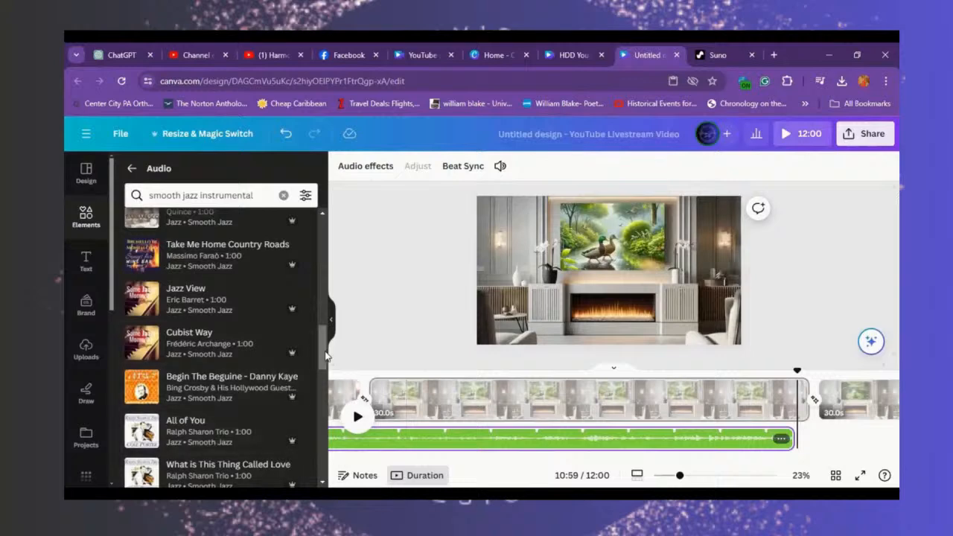
{"action": "left_click_drag", "start_coordinate": [324, 349], "coordinate": [325, 427]}
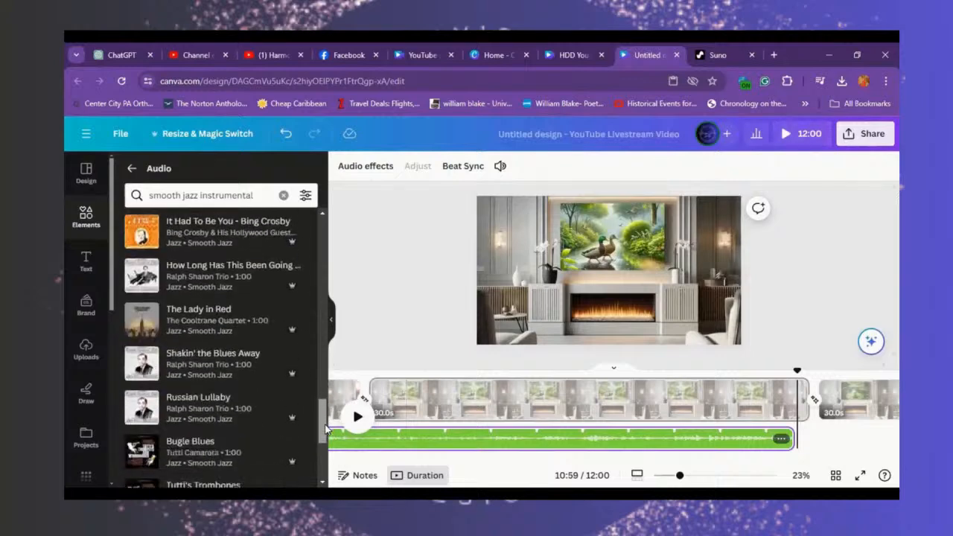
{"action": "left_click", "coordinate": [172, 316]}
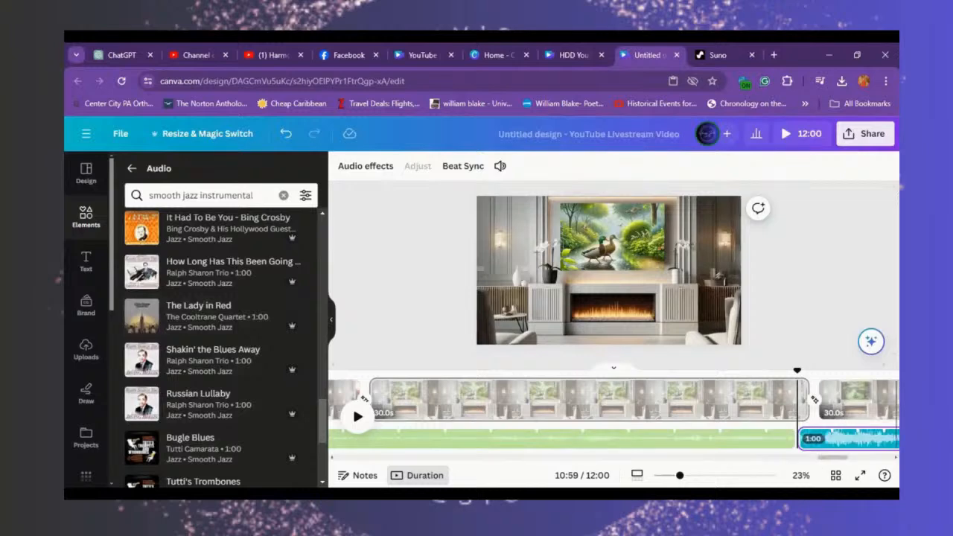
Step: Move the "The Lady in Red" clip so that it ends exactly with the video at 12:00
{"action": "left_click", "coordinate": [895, 456]}
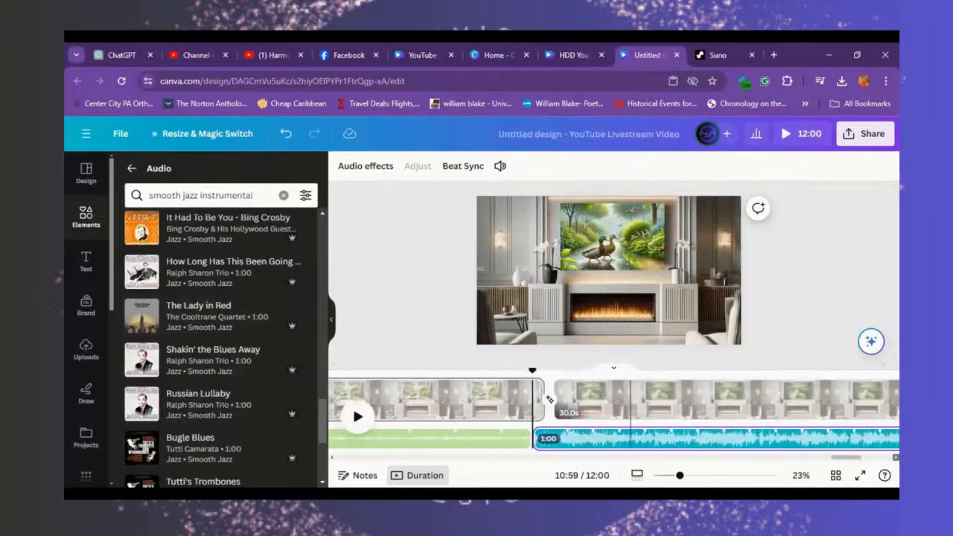
{"action": "scroll", "coordinate": [613, 417], "scroll_direction": "right", "scroll_amount": 10}
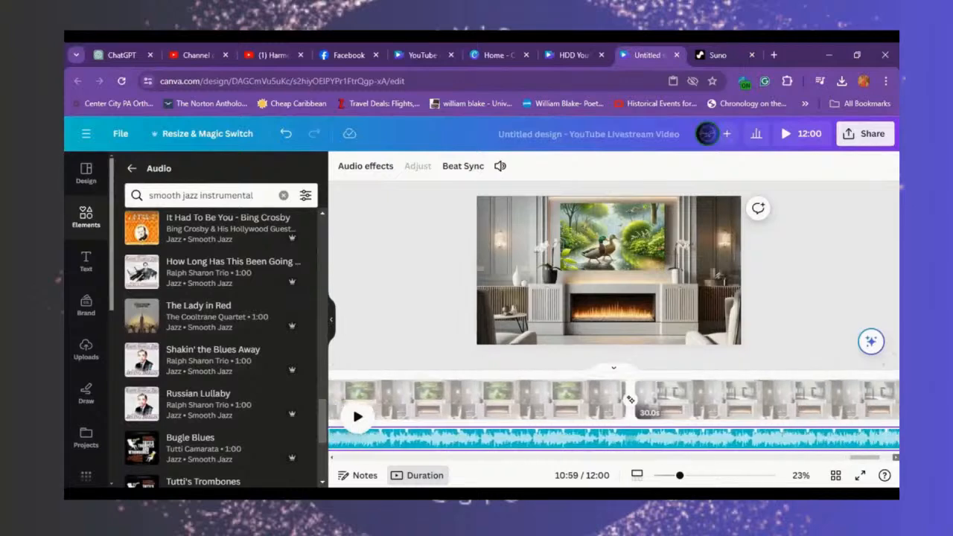
{"action": "scroll", "coordinate": [861, 457], "scroll_direction": "right", "scroll_amount": 8}
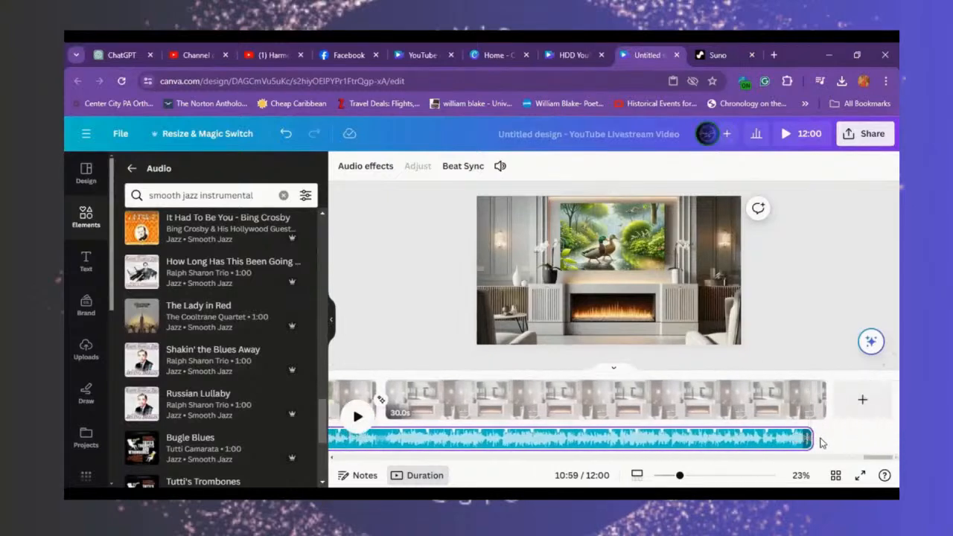
{"action": "left_click_drag", "start_coordinate": [807, 439], "coordinate": [823, 439]}
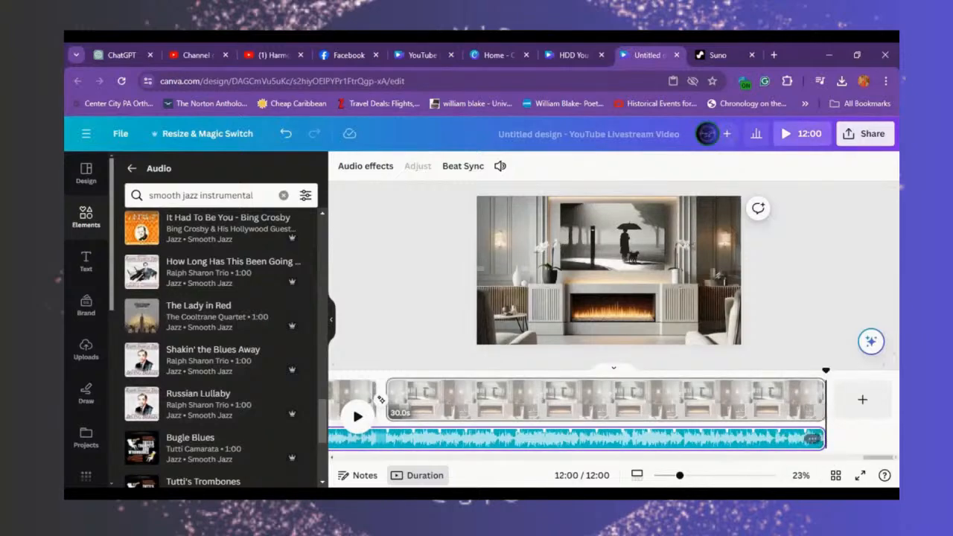
Step: Shift the "All of You" clip toward the start of "The Lady in Red" at 11:00, and delete it from the timeline
{"action": "scroll", "coordinate": [872, 459], "scroll_direction": "left", "scroll_amount": 4}
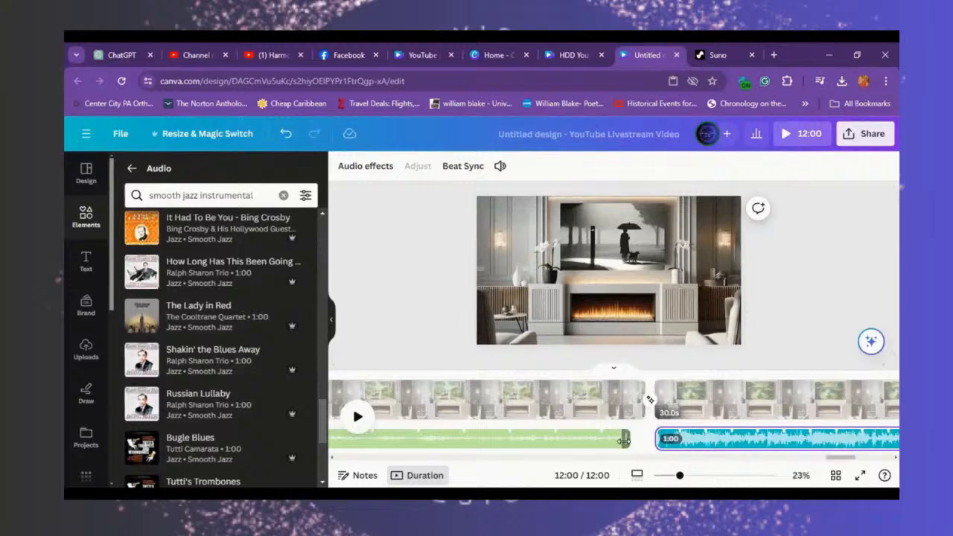
{"action": "left_click_drag", "start_coordinate": [624, 441], "coordinate": [639, 440]}
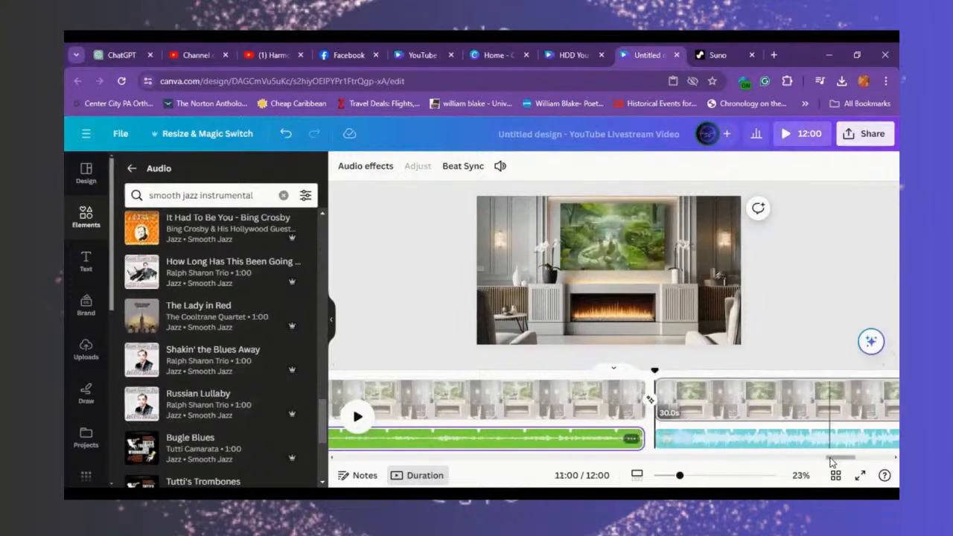
{"action": "left_click", "coordinate": [685, 445]}
{"action": "left_click_drag", "start_coordinate": [613, 399], "coordinate": [756, 399]}
{"action": "scroll", "coordinate": [756, 417], "scroll_direction": "right", "scroll_amount": 3}
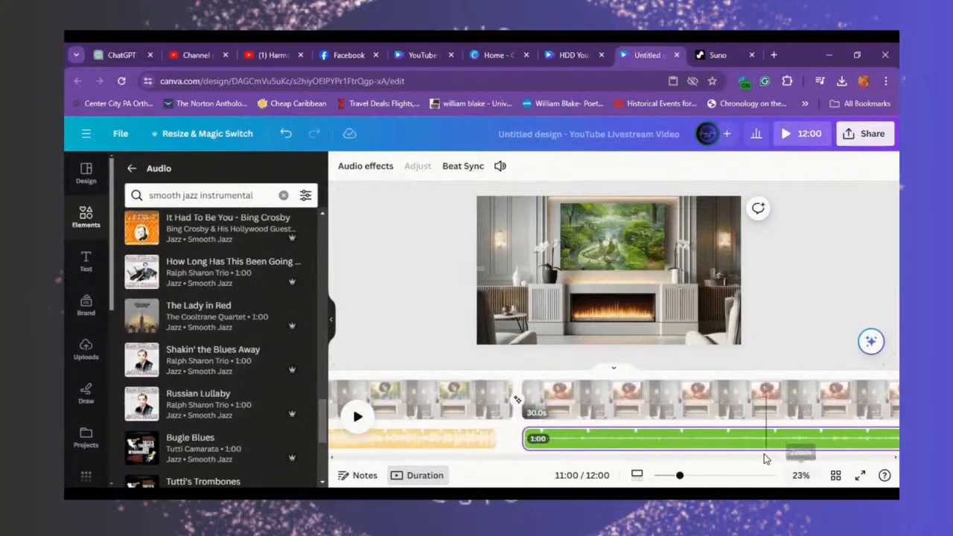
{"action": "key", "text": "Delete"}
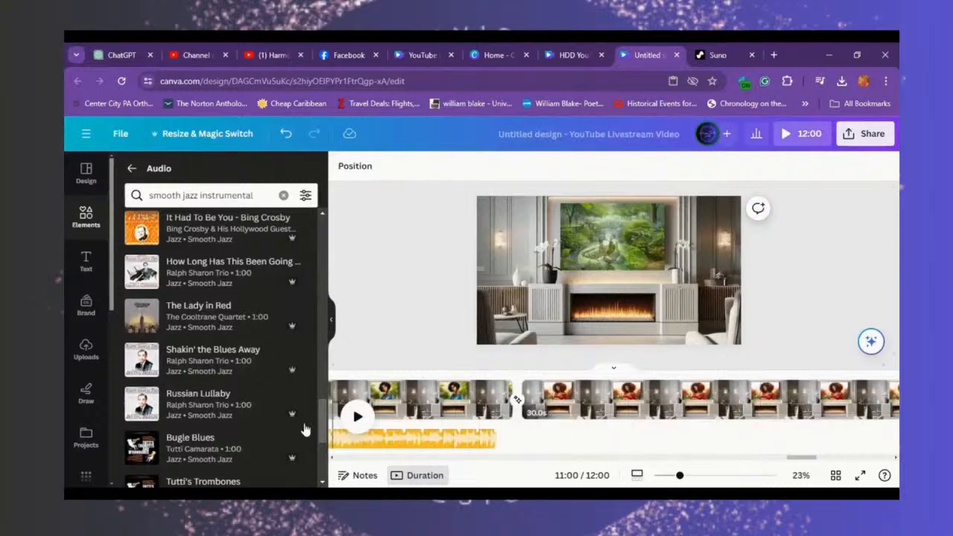
Step: Search the audio library for "smooth jazz" and browse the results for a replacement track
{"action": "scroll", "coordinate": [303, 429], "scroll_direction": "down", "scroll_amount": 5}
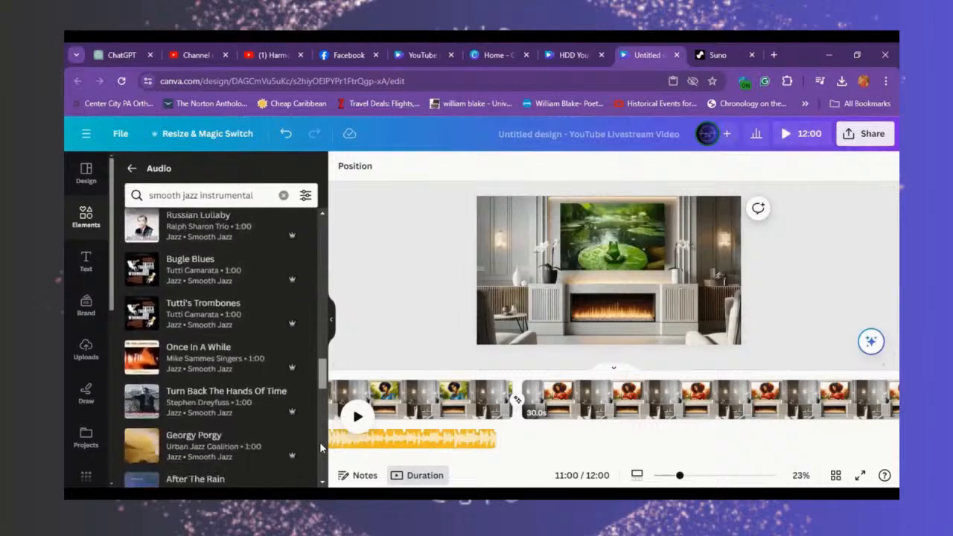
{"action": "scroll", "coordinate": [320, 446], "scroll_direction": "down", "scroll_amount": 4}
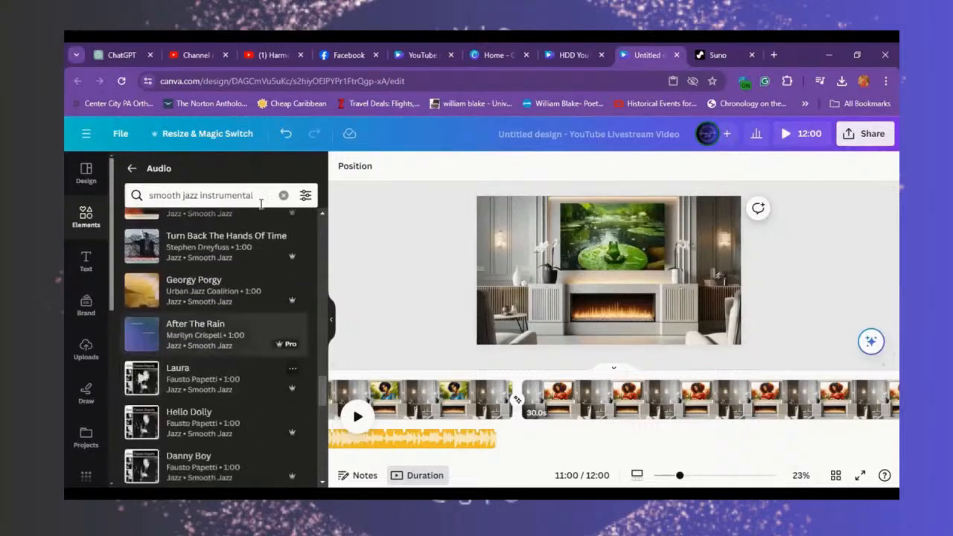
{"action": "left_click", "coordinate": [260, 198]}
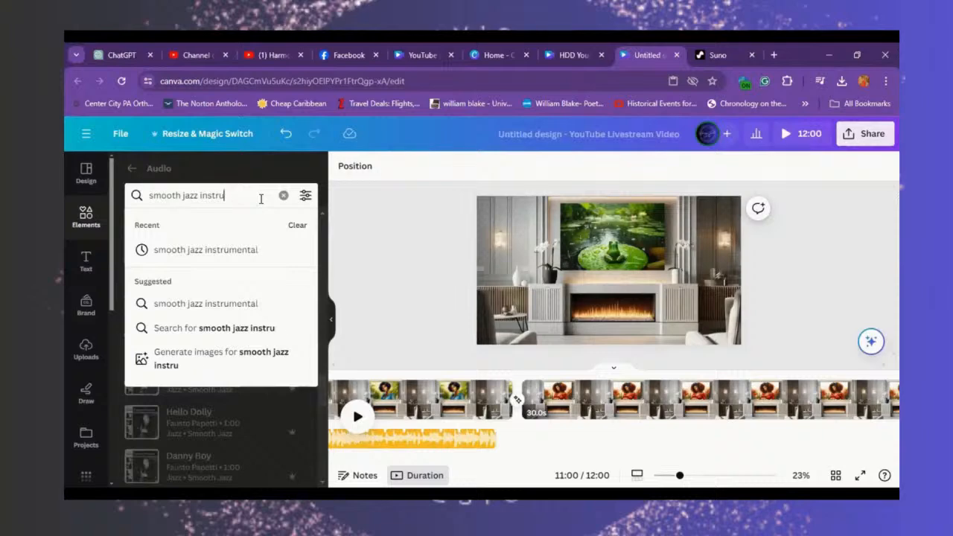
{"action": "key", "text": "BackSpace"}
{"action": "key", "text": "BackSpace"}
{"action": "key", "text": "BackSpace"}
{"action": "key", "text": "BackSpace"}
{"action": "key", "text": "BackSpace"}
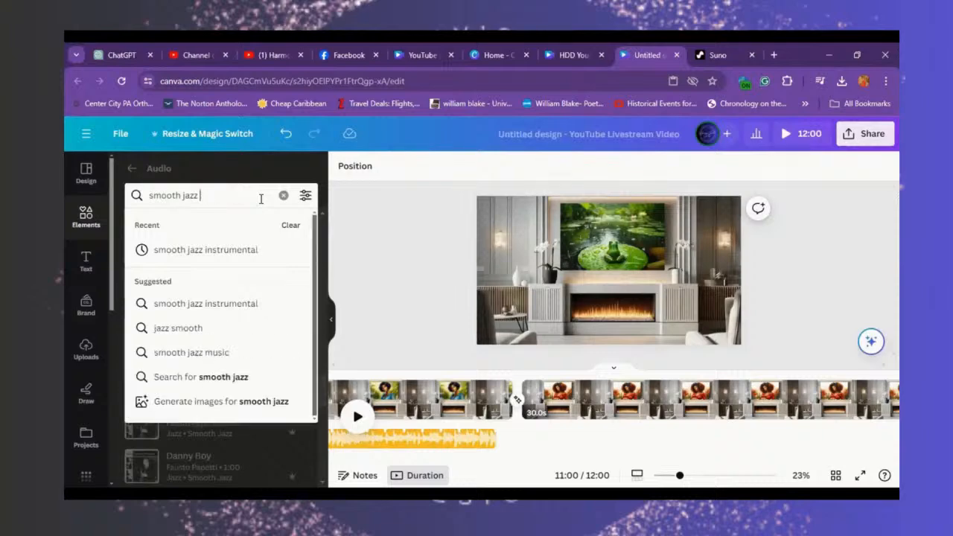
{"action": "key", "text": "Return"}
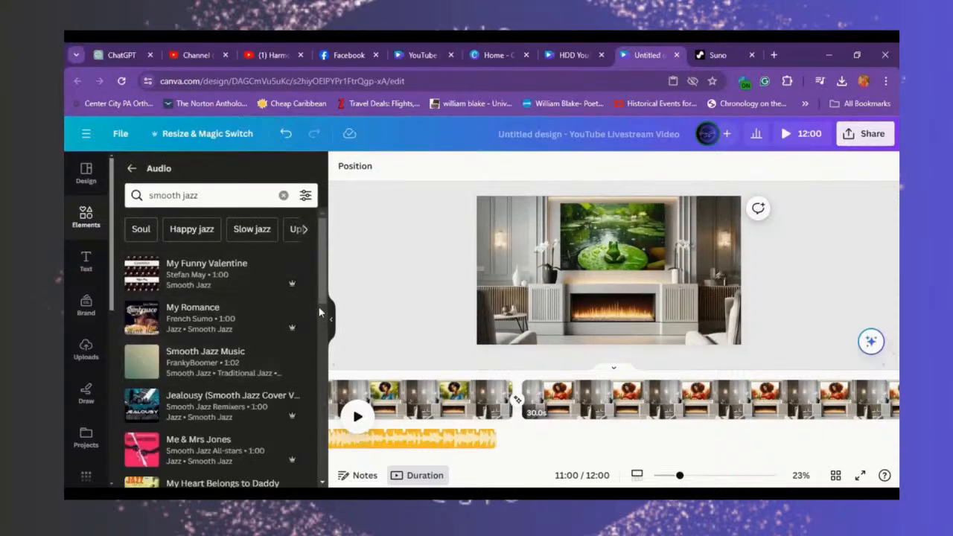
{"action": "left_click_drag", "start_coordinate": [321, 293], "coordinate": [324, 385]}
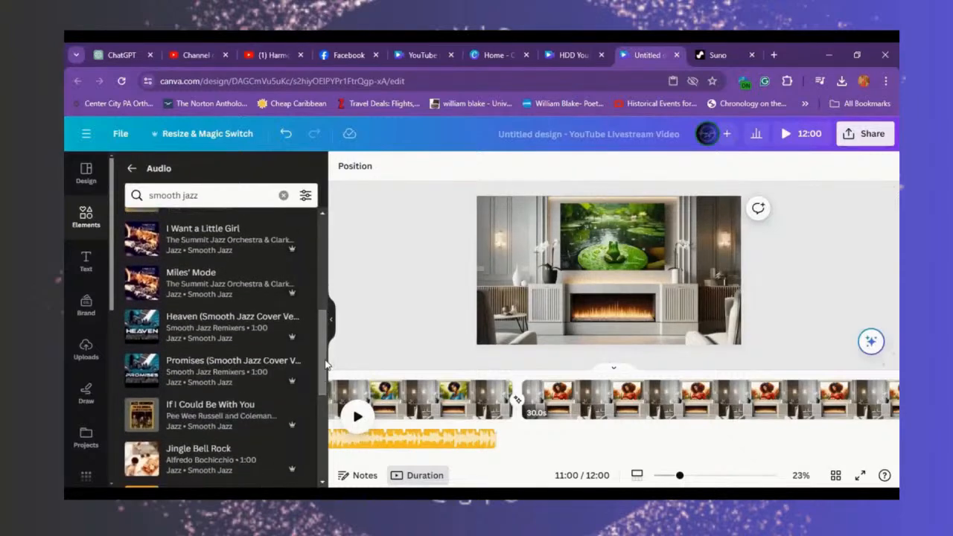
{"action": "left_click_drag", "start_coordinate": [324, 347], "coordinate": [328, 433]}
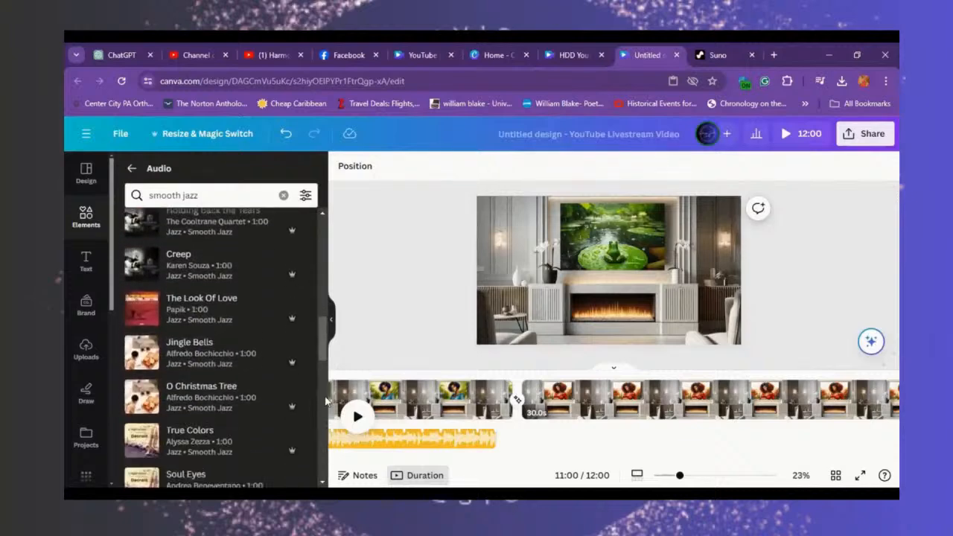
{"action": "left_click_drag", "start_coordinate": [323, 350], "coordinate": [323, 436]}
{"action": "scroll", "coordinate": [316, 454], "scroll_direction": "down", "scroll_amount": 5}
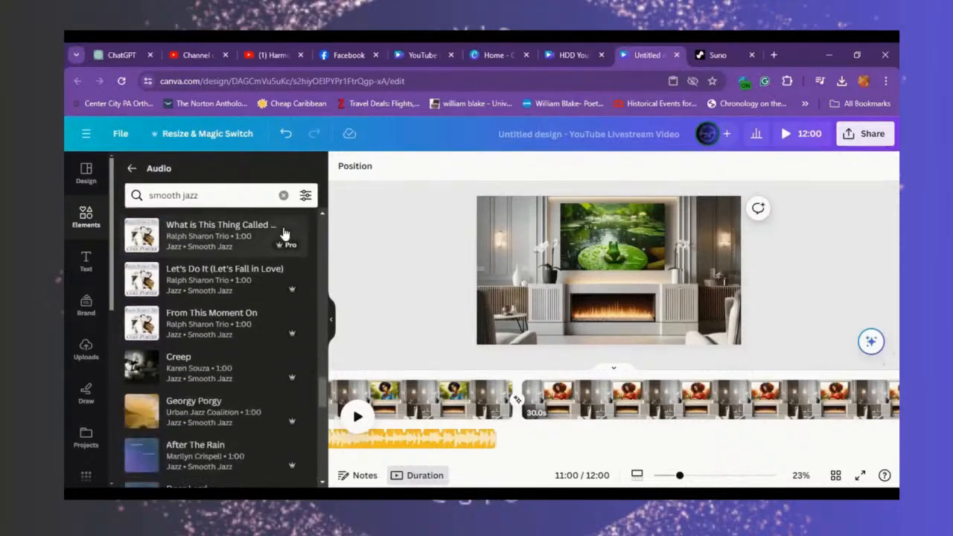
Step: Browse the "Music" audio category and add "All Will Be Alright" at 9:59, after the "Jazz View" clip
{"action": "left_click", "coordinate": [283, 194]}
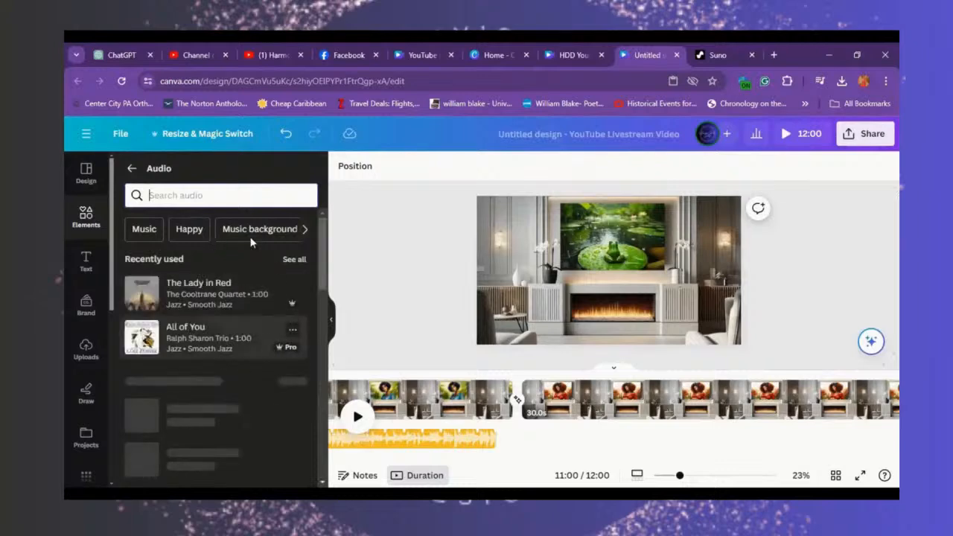
{"action": "left_click", "coordinate": [144, 229]}
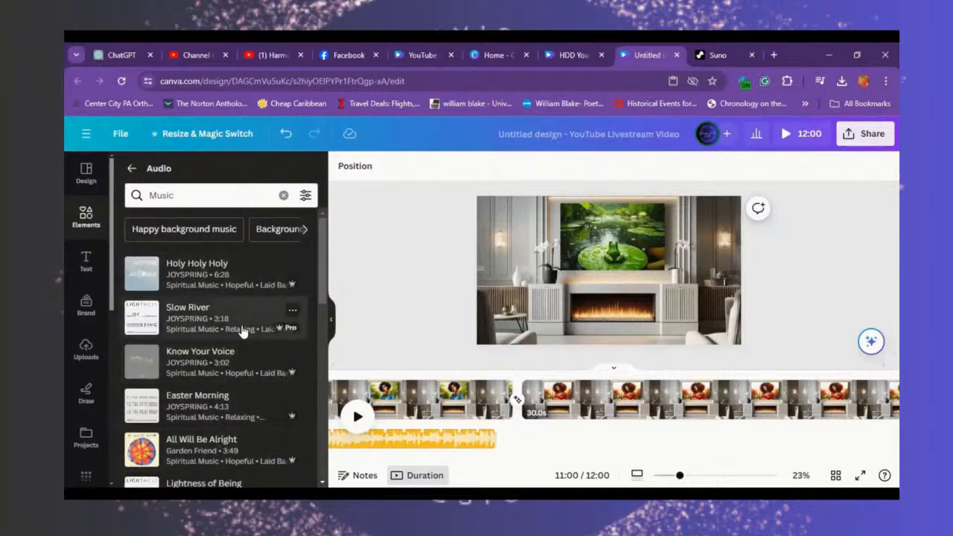
{"action": "left_click_drag", "start_coordinate": [319, 295], "coordinate": [324, 339]}
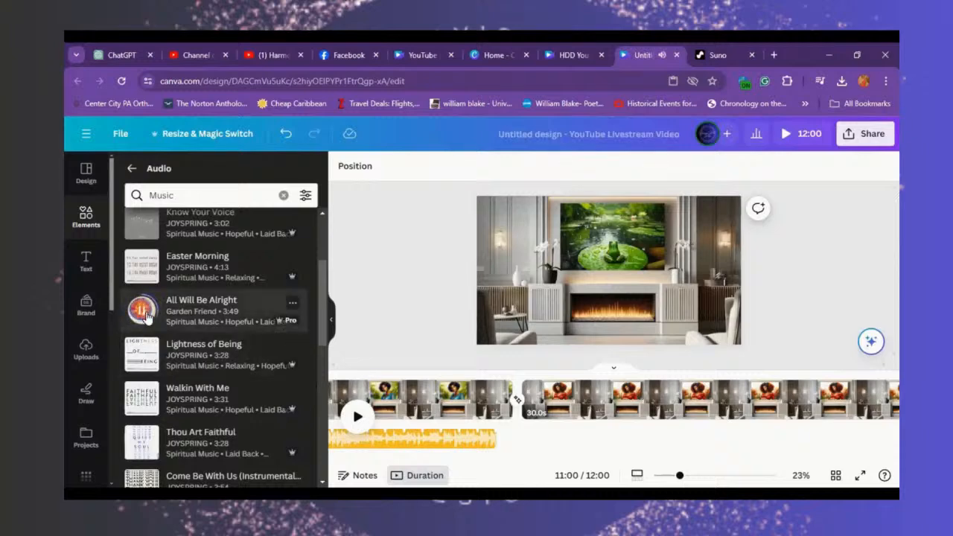
{"action": "left_click", "coordinate": [500, 411]}
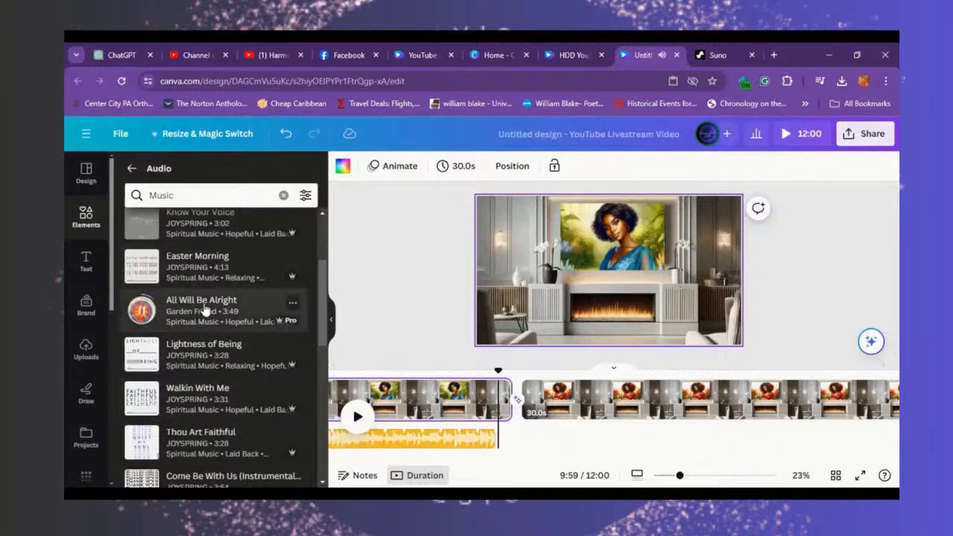
{"action": "left_click", "coordinate": [142, 311]}
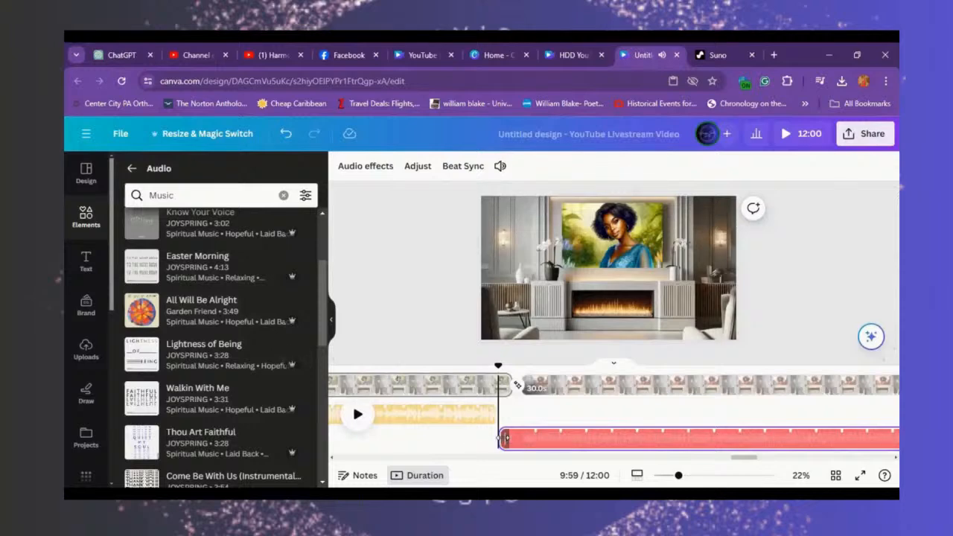
Step: Adjust the start of the "All Will Be Alright" clip to 9:58, against the preceding clip, so it lasts 2:01
{"action": "left_click_drag", "start_coordinate": [503, 439], "coordinate": [549, 439]}
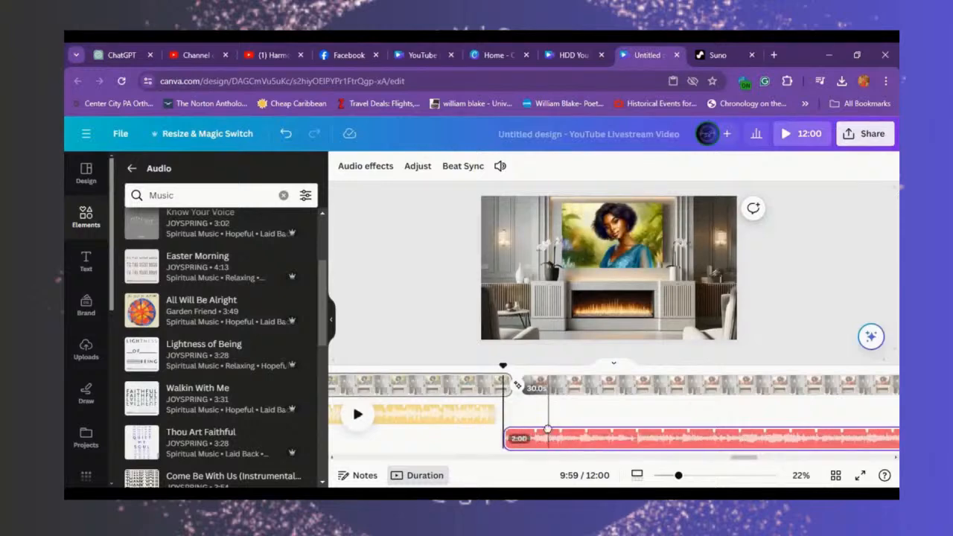
{"action": "left_click_drag", "start_coordinate": [504, 438], "coordinate": [496, 432]}
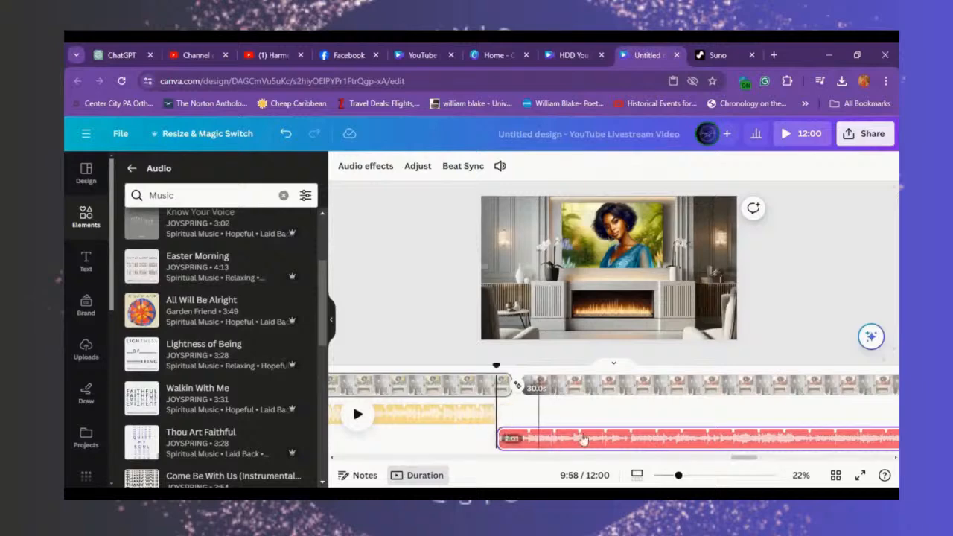
Step: Trim the start of the "All Will Be Alright" clip to 9:59, and delete the clip from the timeline
{"action": "left_click", "coordinate": [503, 438]}
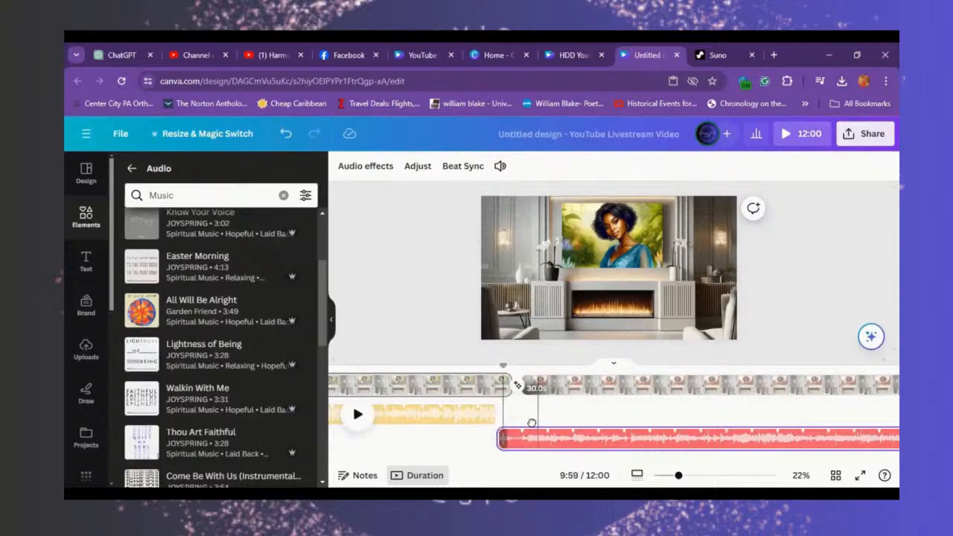
{"action": "left_click_drag", "start_coordinate": [498, 437], "coordinate": [506, 437]}
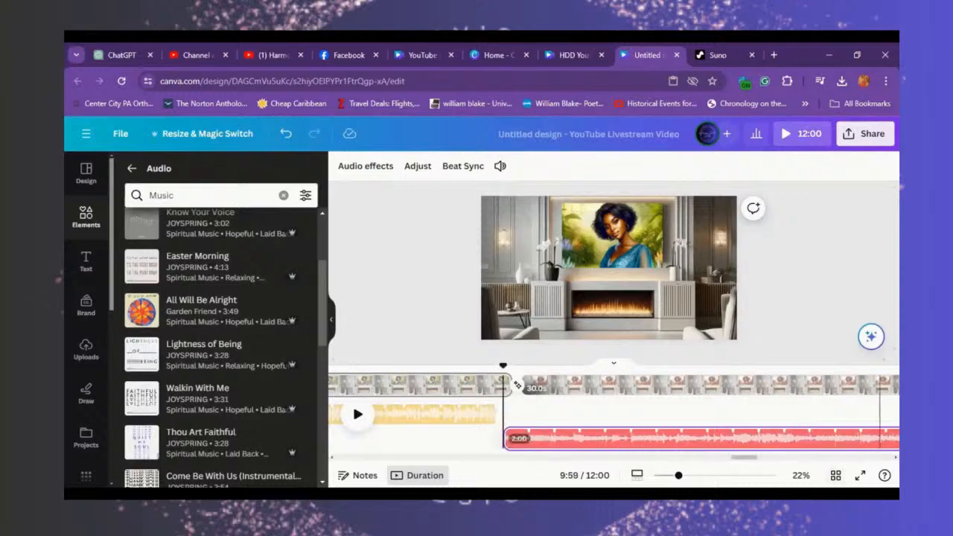
{"action": "key", "text": "Delete"}
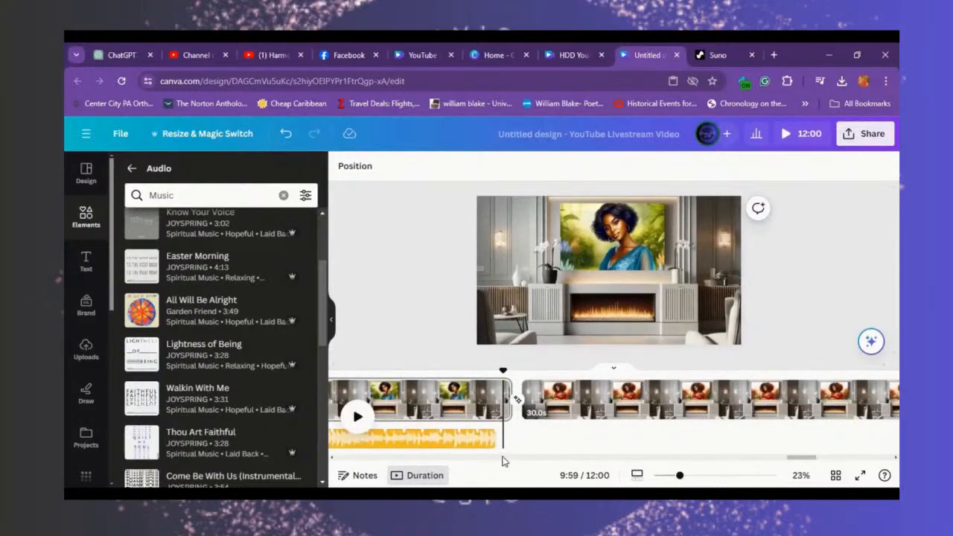
Step: Add "Walkin With Me" at 9:58 after the preceding clip, and trim its end to 11:00 so it lasts 1:01
{"action": "left_click", "coordinate": [496, 419]}
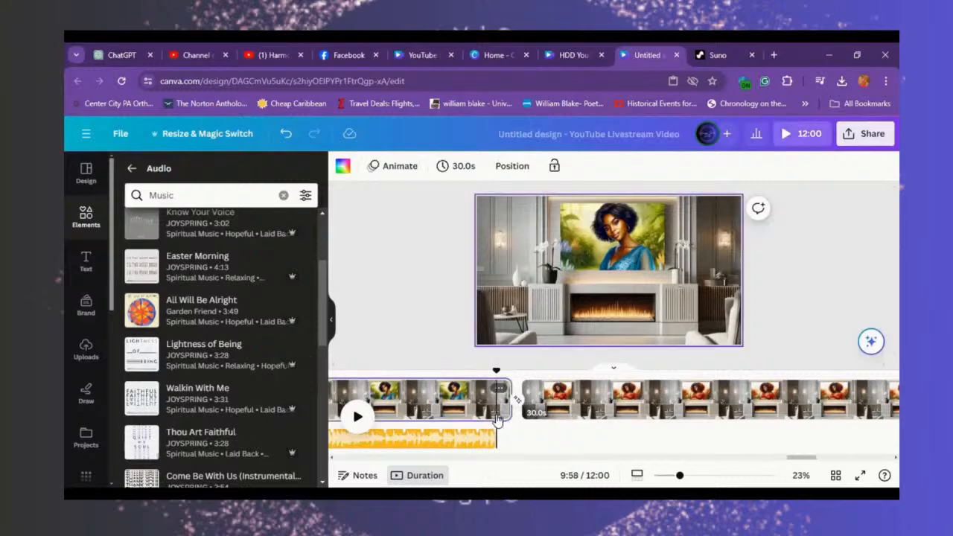
{"action": "left_click", "coordinate": [201, 402]}
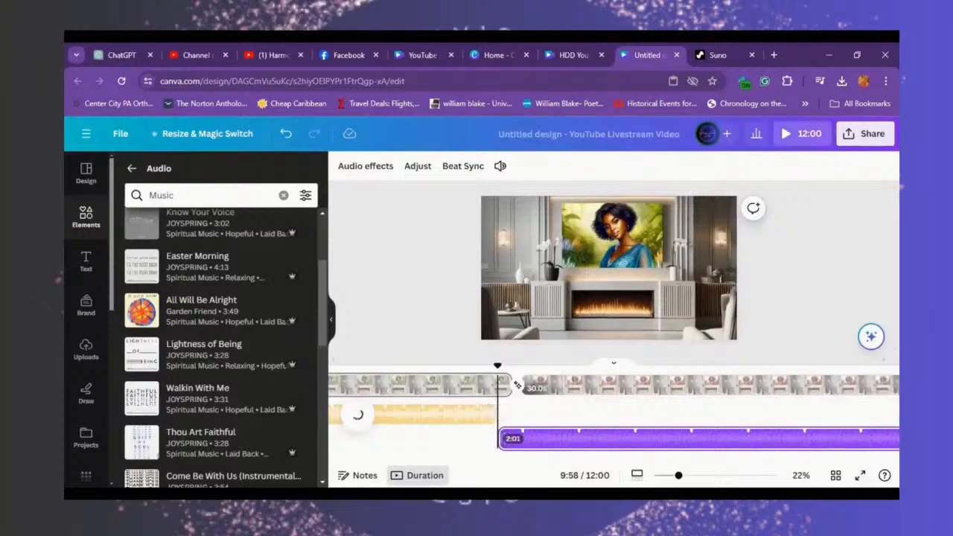
{"action": "scroll", "coordinate": [614, 413], "scroll_direction": "right", "scroll_amount": 3}
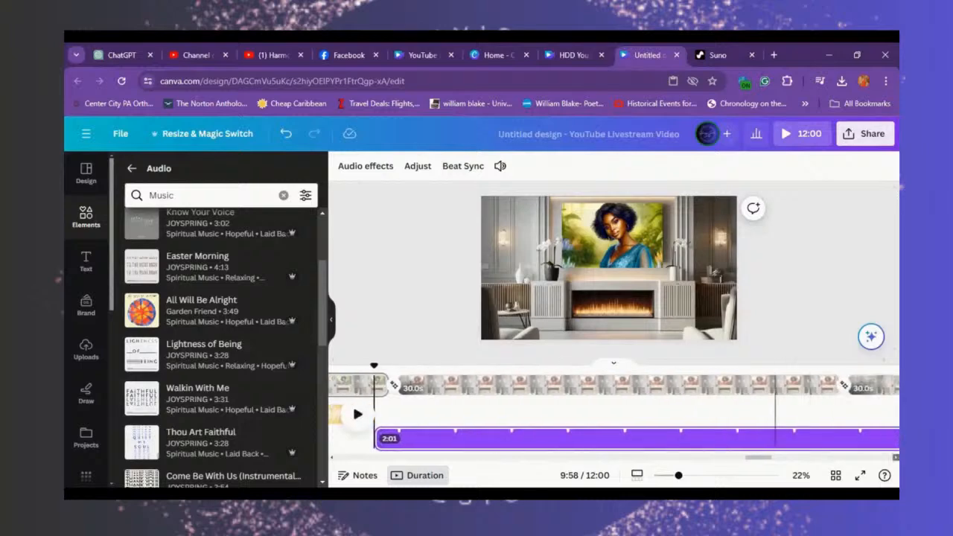
{"action": "scroll", "coordinate": [352, 403], "scroll_direction": "right", "scroll_amount": 5}
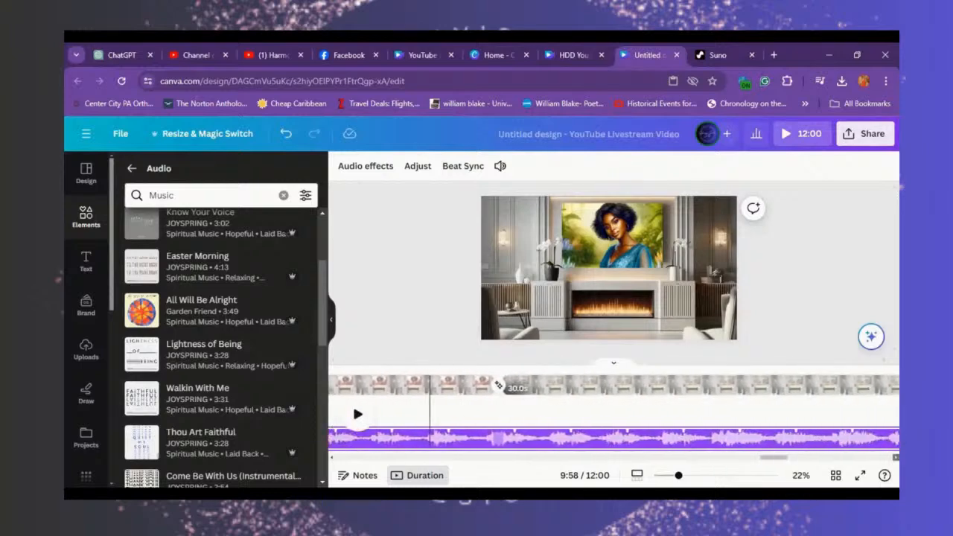
{"action": "scroll", "coordinate": [351, 403], "scroll_direction": "right", "scroll_amount": 5}
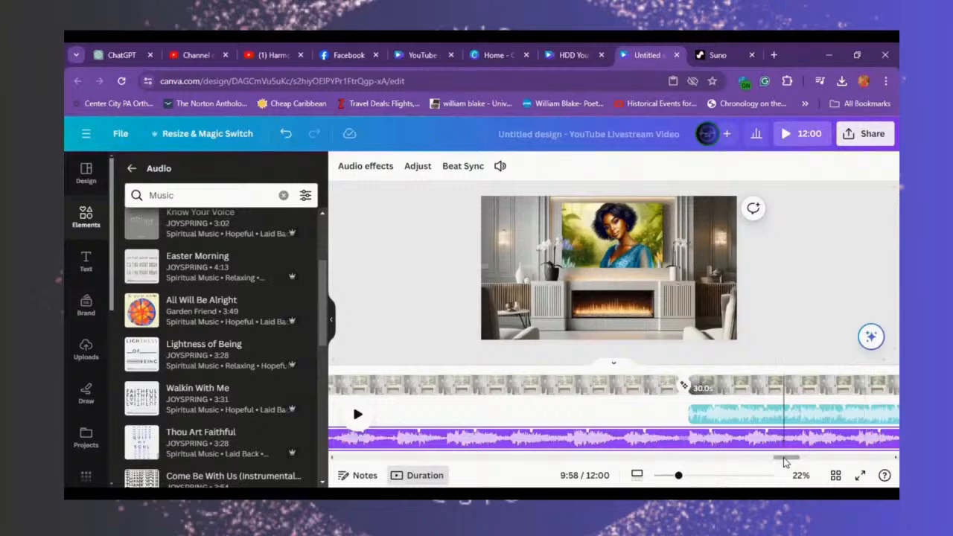
{"action": "left_click_drag", "start_coordinate": [783, 461], "coordinate": [822, 463]}
{"action": "left_click_drag", "start_coordinate": [748, 437], "coordinate": [424, 439]}
{"action": "left_click_drag", "start_coordinate": [385, 467], "coordinate": [462, 440]}
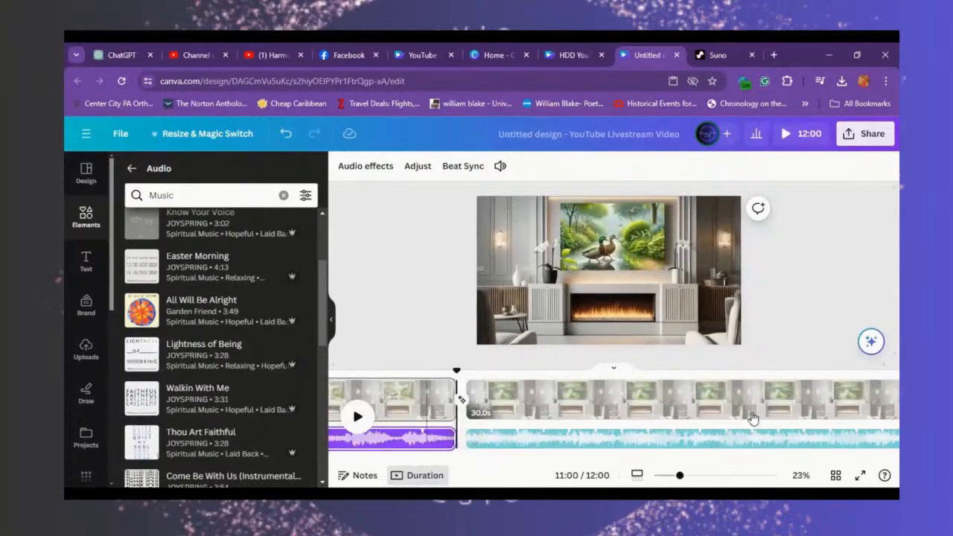
Step: Look back over the placed audio clips, hide the audio library, and return the playhead to the first page at 0:00
{"action": "left_click_drag", "start_coordinate": [780, 456], "coordinate": [724, 457]}
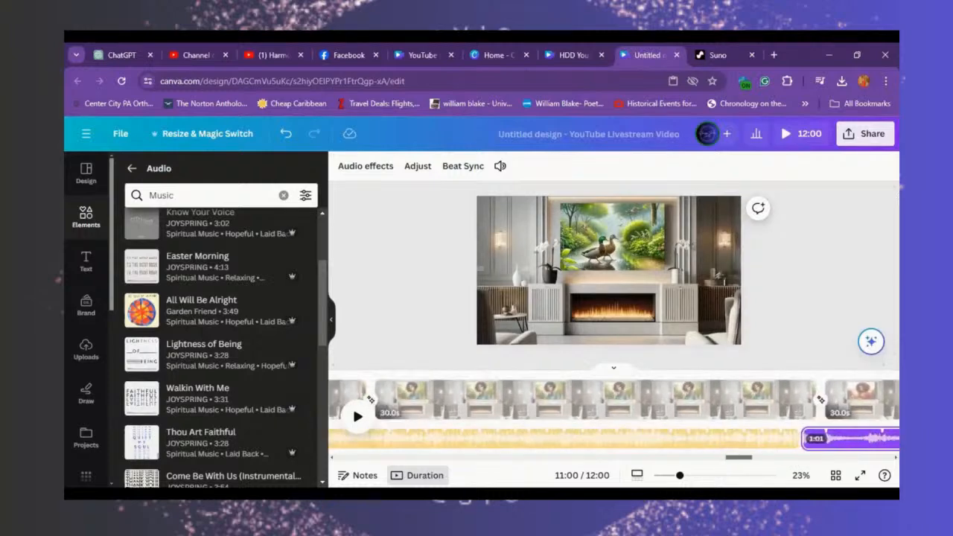
{"action": "scroll", "coordinate": [613, 417], "scroll_direction": "right", "scroll_amount": 3}
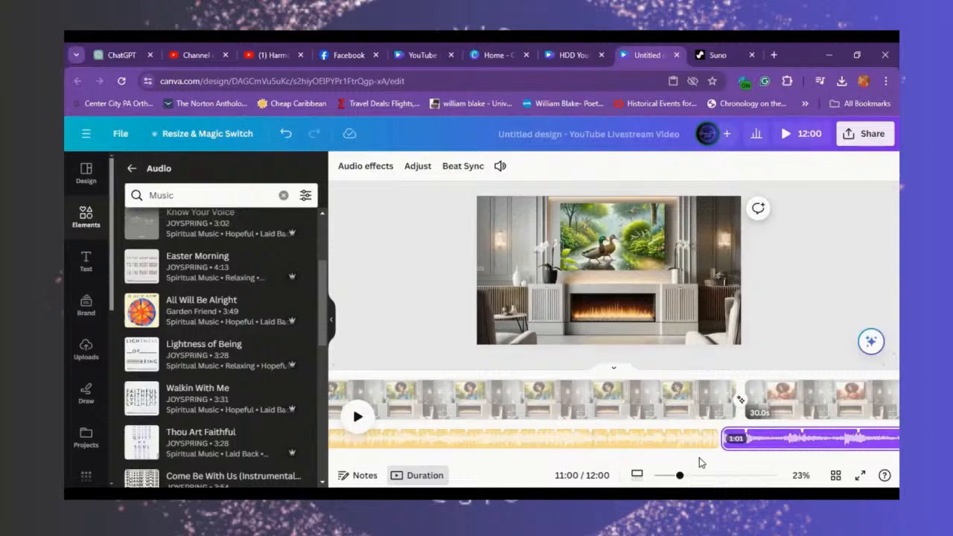
{"action": "left_click_drag", "start_coordinate": [744, 456], "coordinate": [702, 456]}
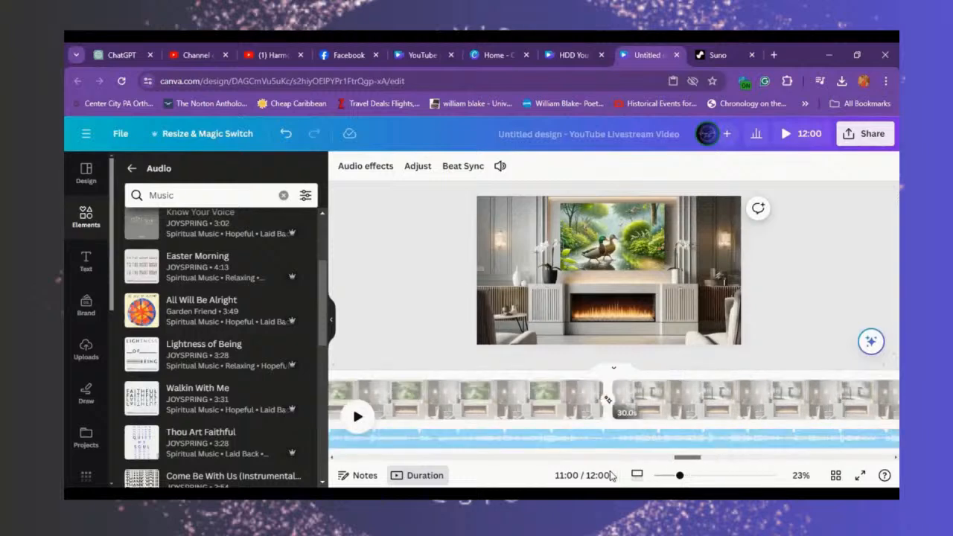
{"action": "scroll", "coordinate": [610, 476], "scroll_direction": "left", "scroll_amount": 3}
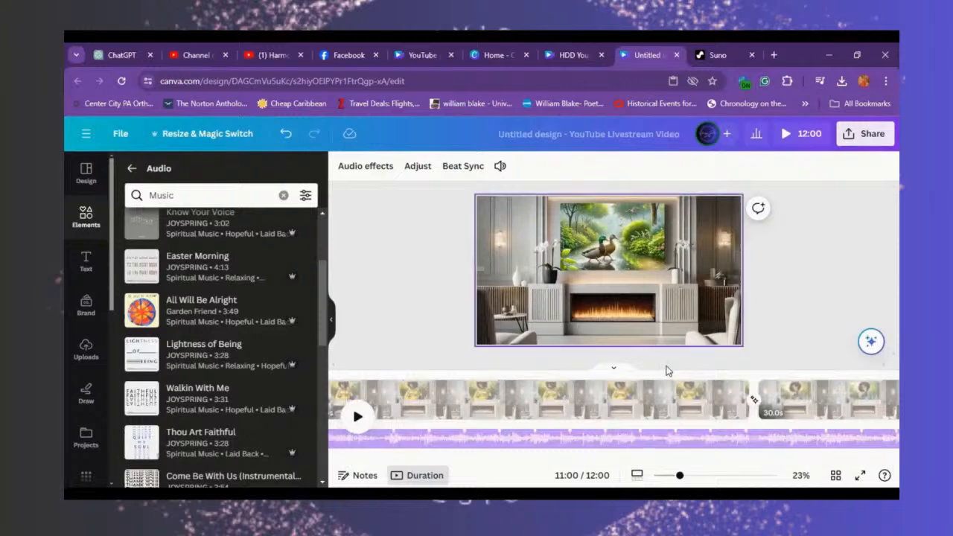
{"action": "left_click", "coordinate": [333, 325]}
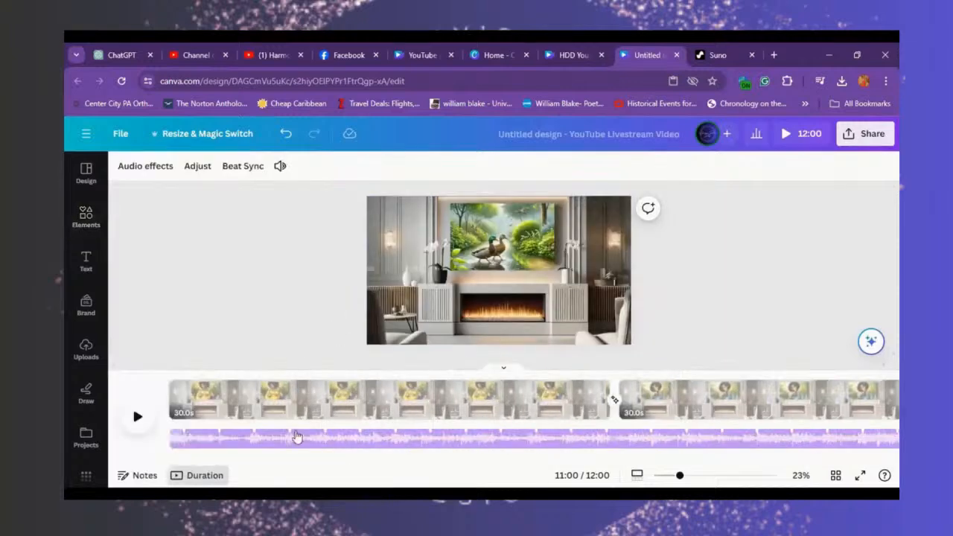
{"action": "left_click", "coordinate": [173, 404]}
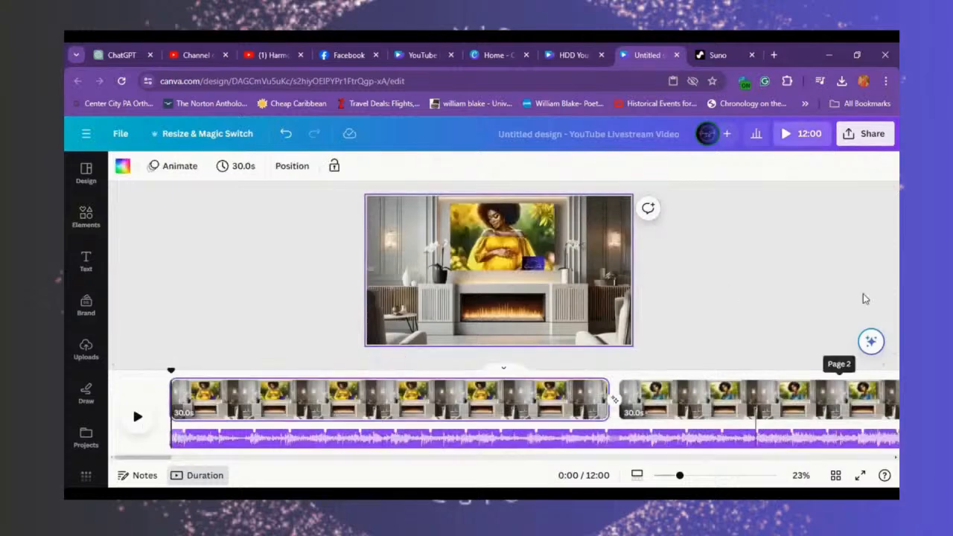
Step: Play a preview of the 12-minute video from the beginning past the first page change, and close it
{"action": "left_click", "coordinate": [802, 142]}
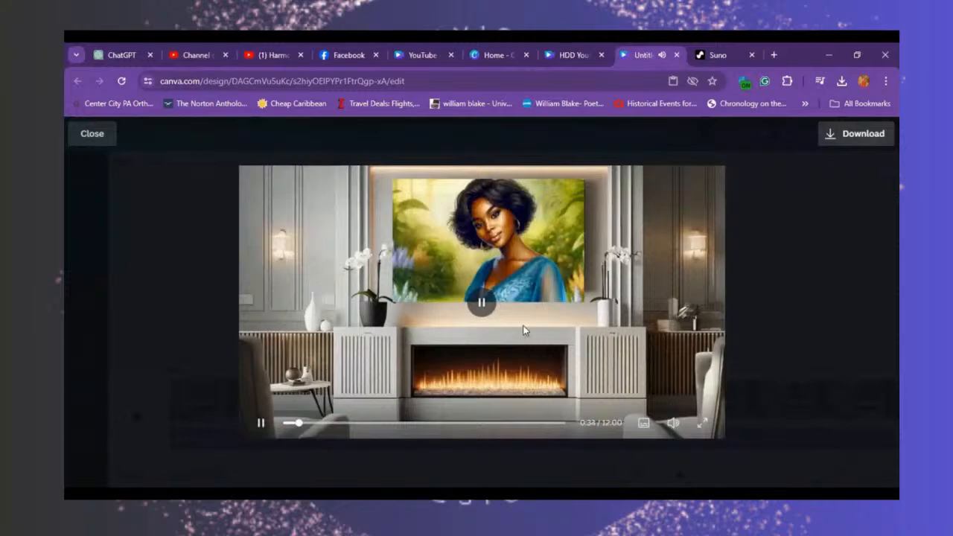
{"action": "left_click", "coordinate": [262, 423]}
{"action": "key", "text": "Escape"}
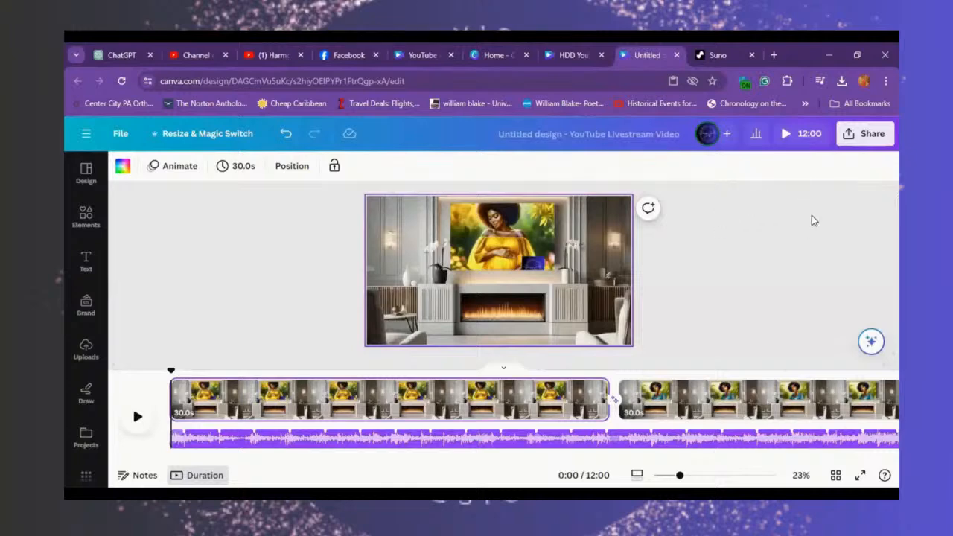
Step: Download the finished design as an MP4 Video
{"action": "left_click", "coordinate": [870, 138]}
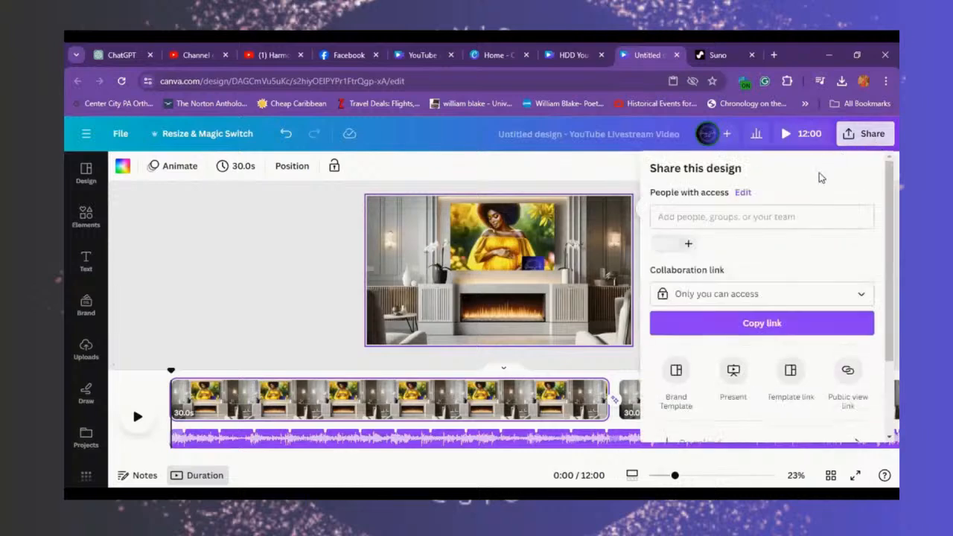
{"action": "scroll", "coordinate": [867, 339], "scroll_direction": "down", "scroll_amount": 3}
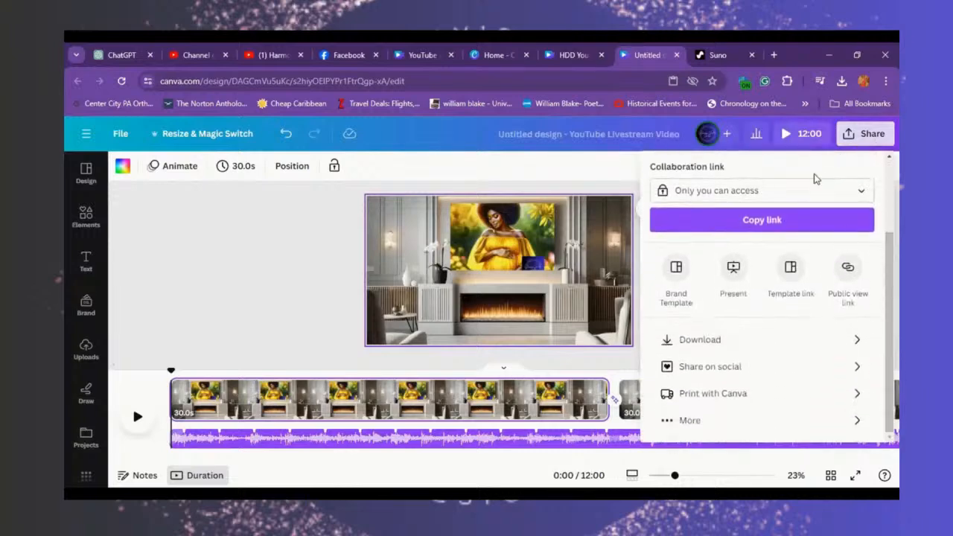
{"action": "scroll", "coordinate": [873, 271], "scroll_direction": "up", "scroll_amount": 3}
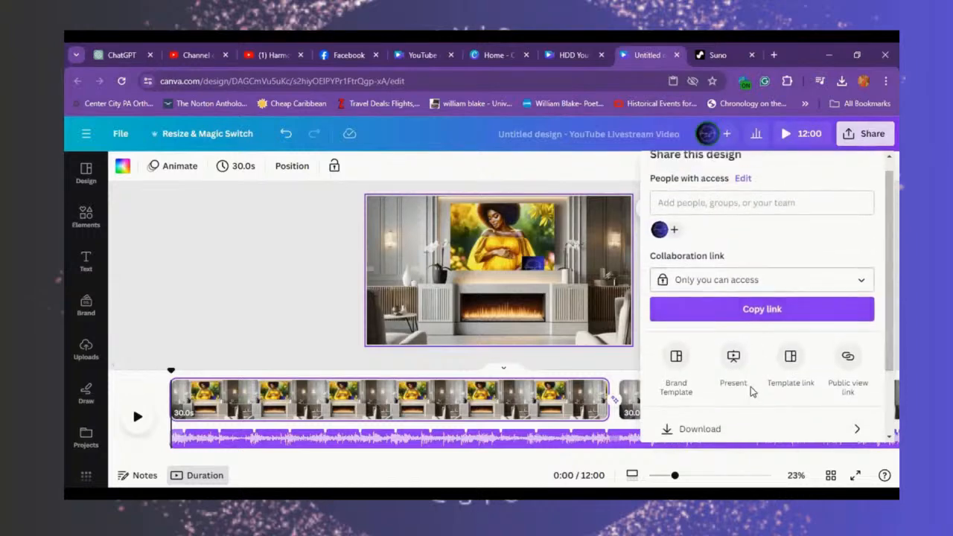
{"action": "left_click", "coordinate": [735, 432]}
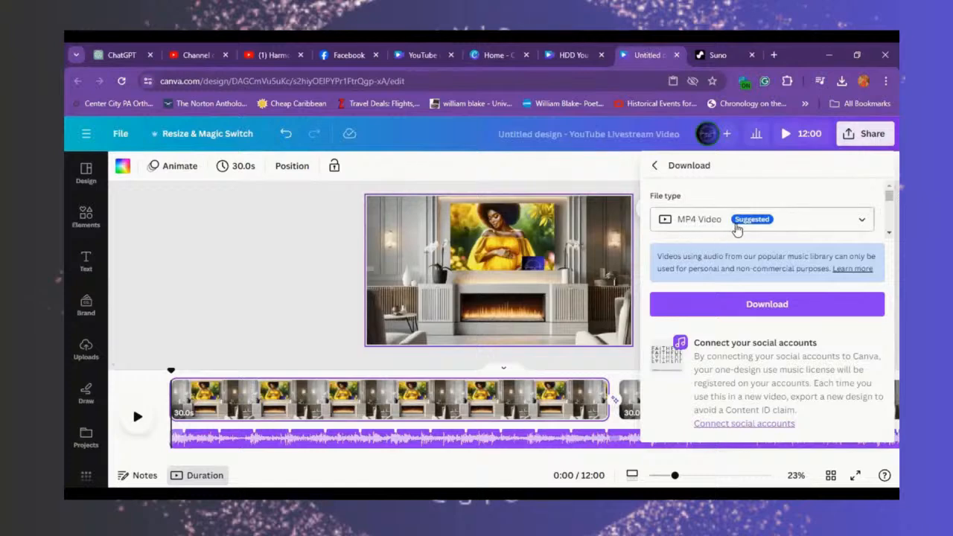
{"action": "left_click", "coordinate": [748, 305]}
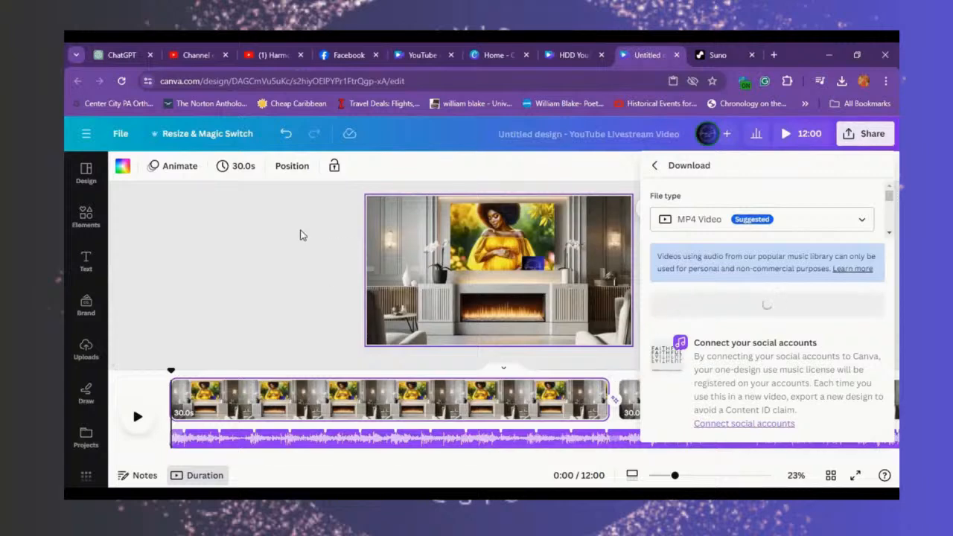
Step: Switch to YouTube Studio and look over the channel dashboard's video performance, analytics and published videos
{"action": "left_click", "coordinate": [183, 57]}
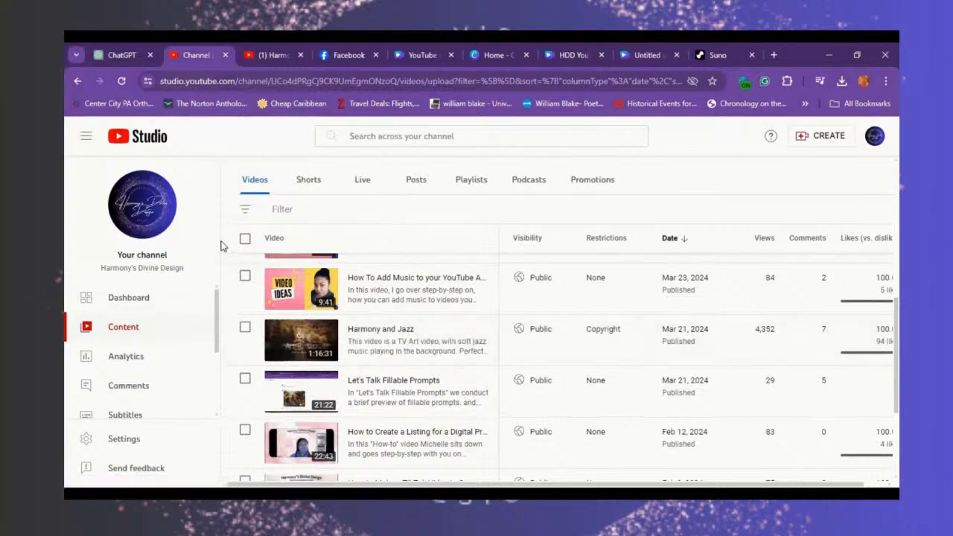
{"action": "left_click", "coordinate": [145, 299]}
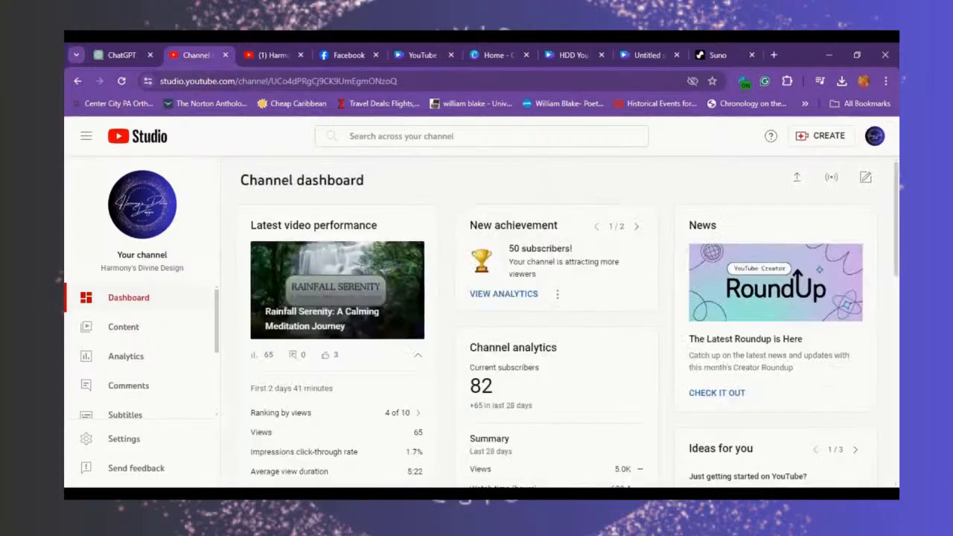
{"action": "scroll", "coordinate": [556, 323], "scroll_direction": "down", "scroll_amount": 1}
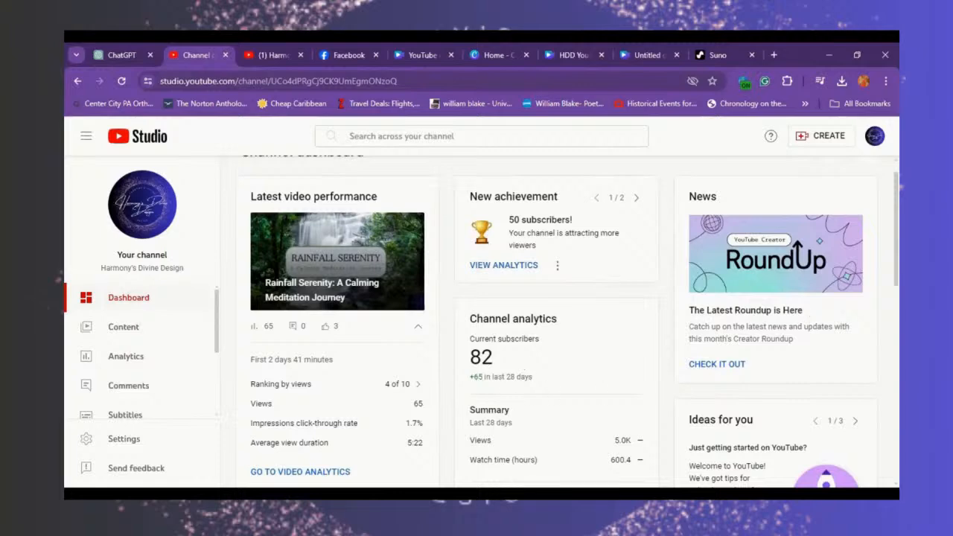
{"action": "scroll", "coordinate": [556, 321], "scroll_direction": "down", "scroll_amount": 4}
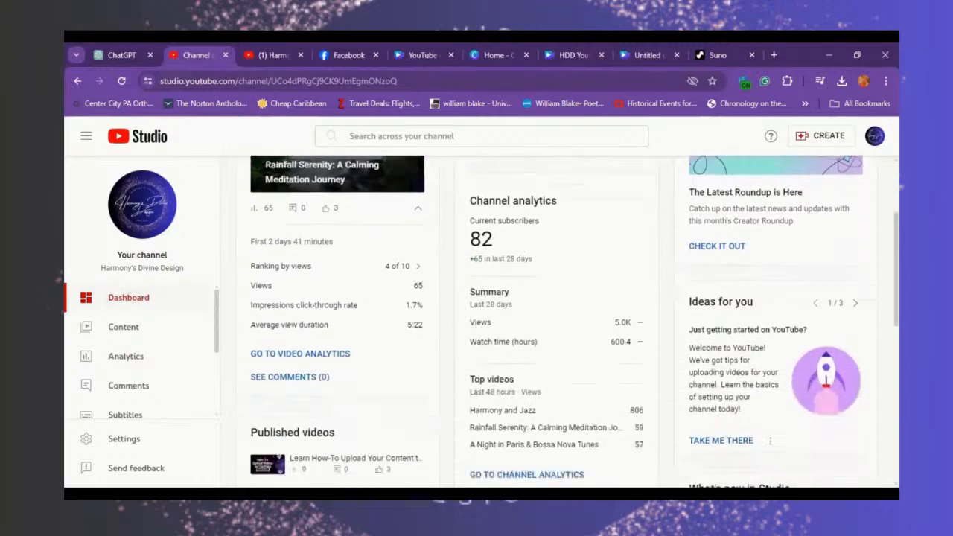
{"action": "scroll", "coordinate": [556, 322], "scroll_direction": "down", "scroll_amount": 1}
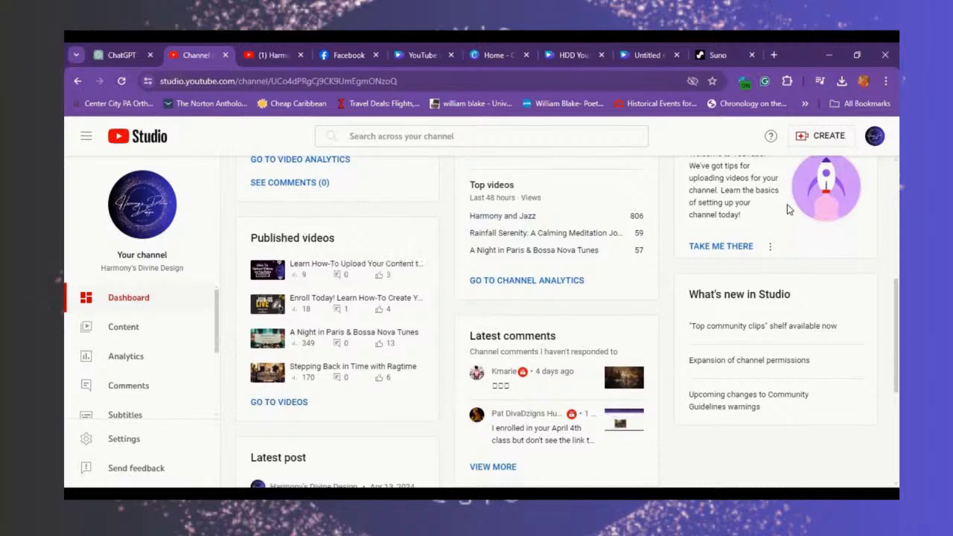
Step: Try to upload "Untitled design.mp4.crdownload" from the Downloads folder to the channel, and close the upload dialog
{"action": "left_click", "coordinate": [817, 140]}
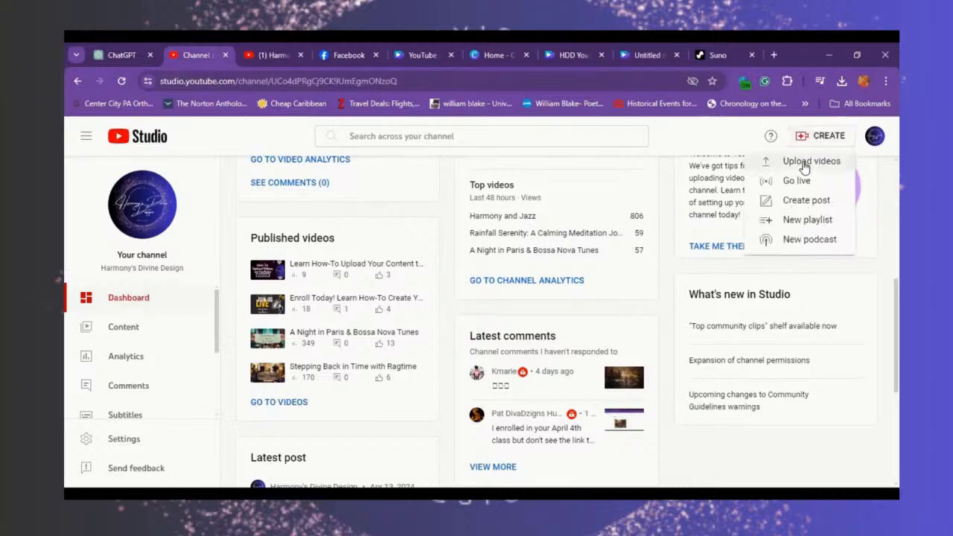
{"action": "left_click", "coordinate": [804, 163]}
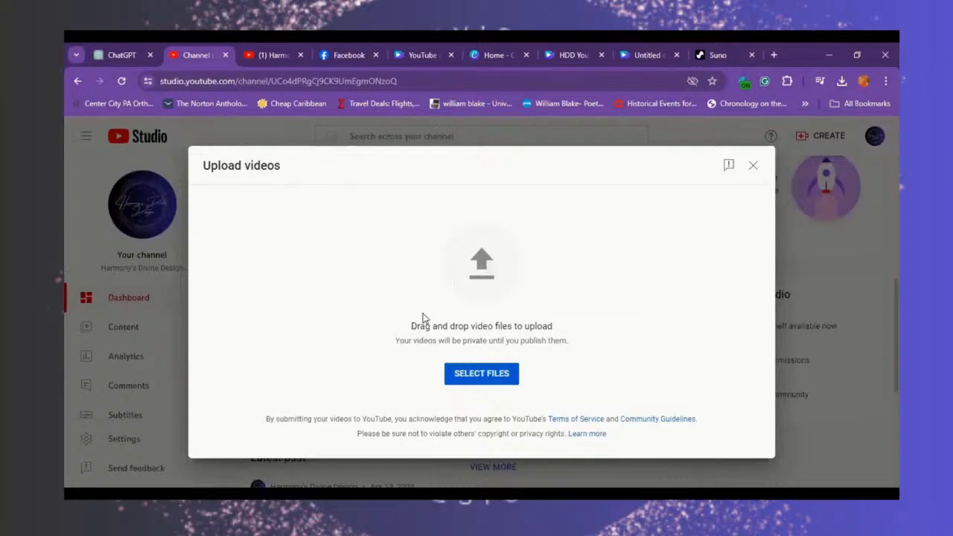
{"action": "left_click", "coordinate": [491, 381]}
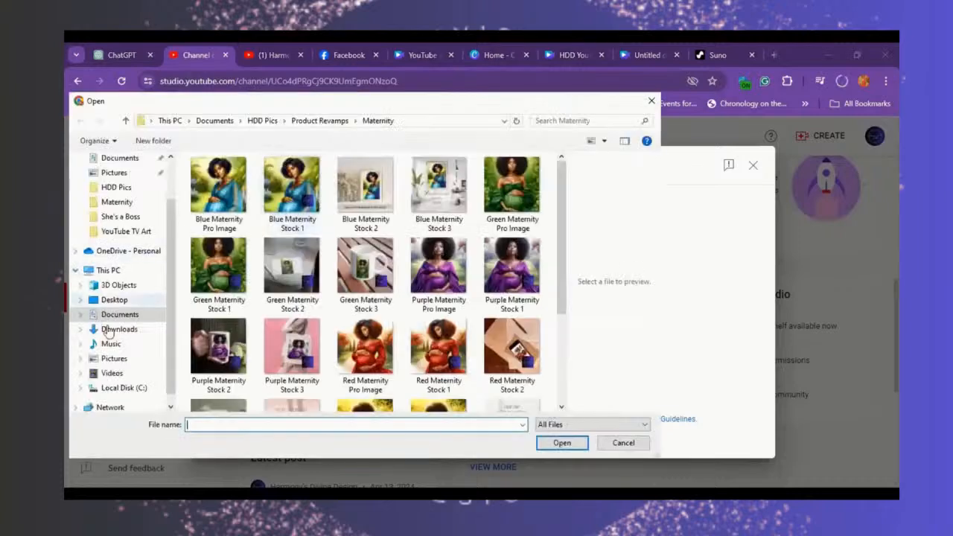
{"action": "left_click", "coordinate": [117, 329]}
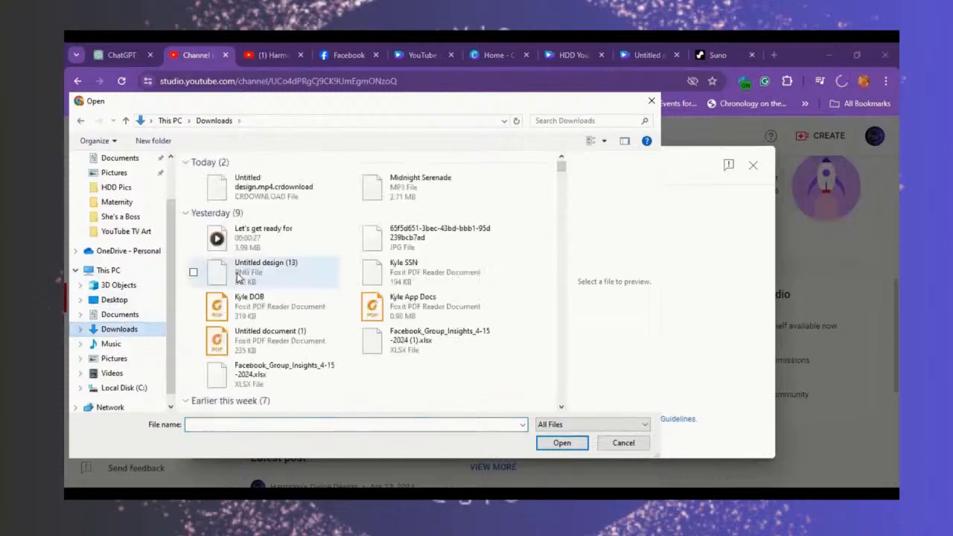
{"action": "left_click", "coordinate": [231, 191]}
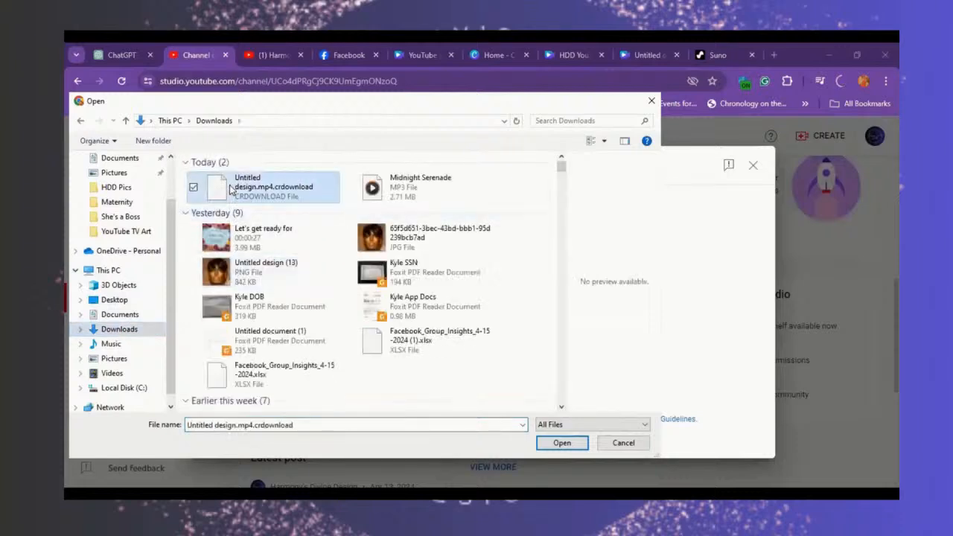
{"action": "left_click", "coordinate": [562, 444]}
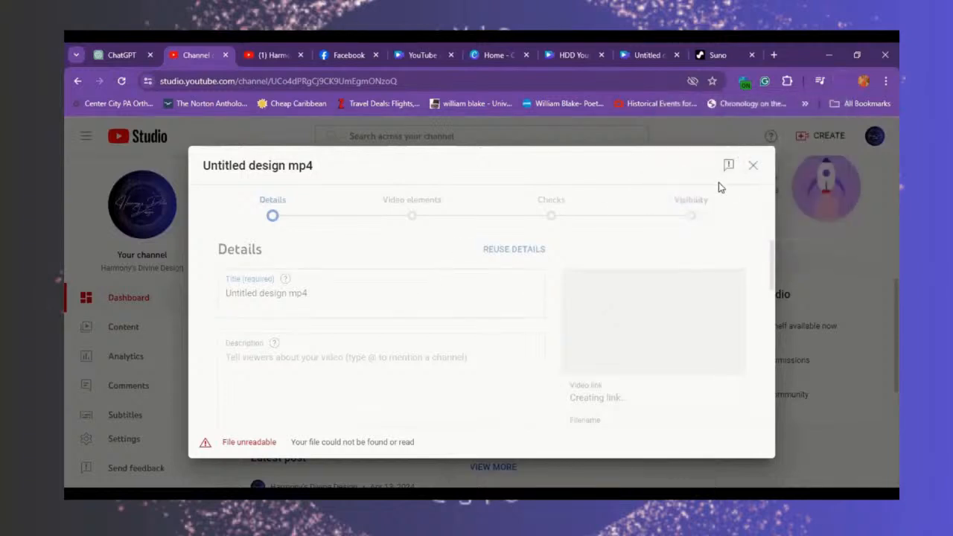
{"action": "left_click", "coordinate": [751, 167]}
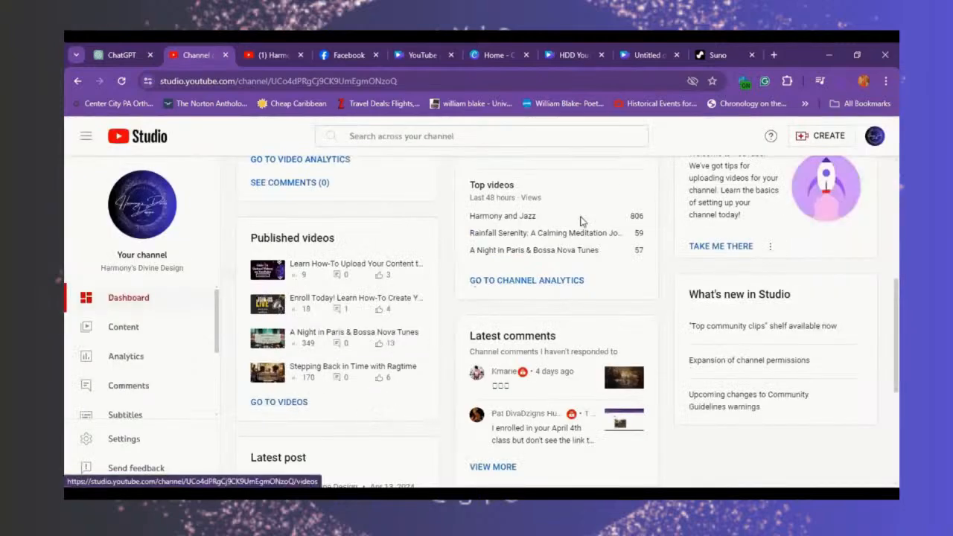
Step: Upload "Untitled design.mp4" to the channel and set the video's title to "YouTube Tv Art Class Sample"
{"action": "left_click", "coordinate": [814, 142]}
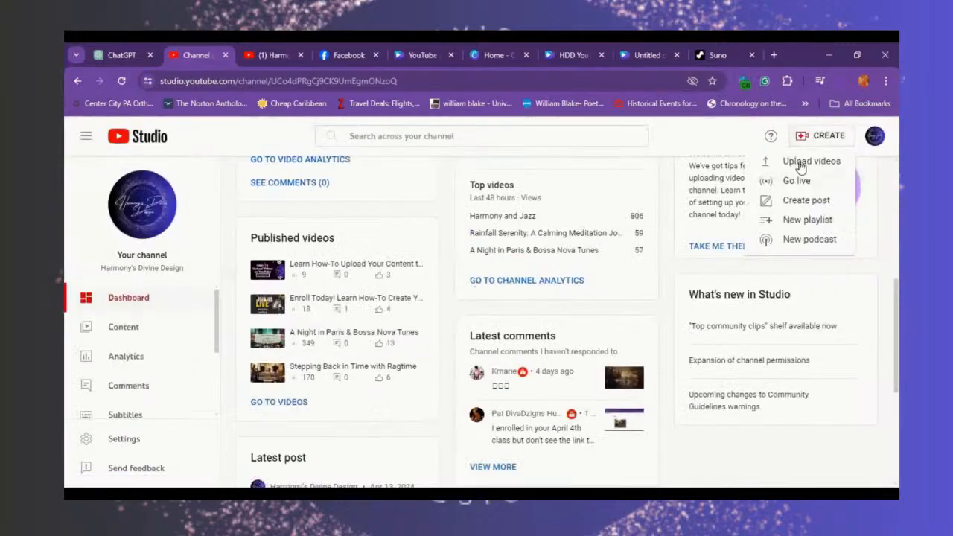
{"action": "left_click", "coordinate": [771, 159]}
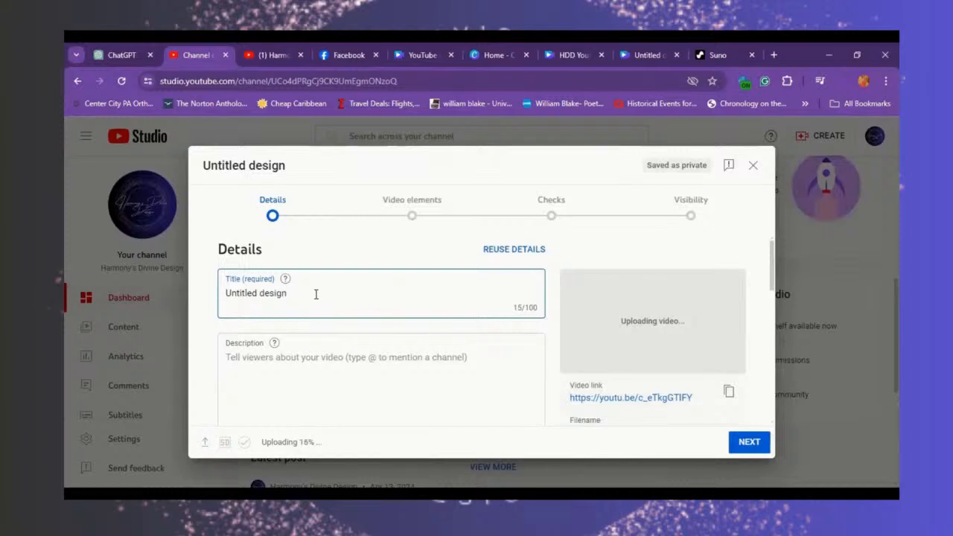
{"action": "left_click_drag", "start_coordinate": [313, 293], "coordinate": [219, 295]}
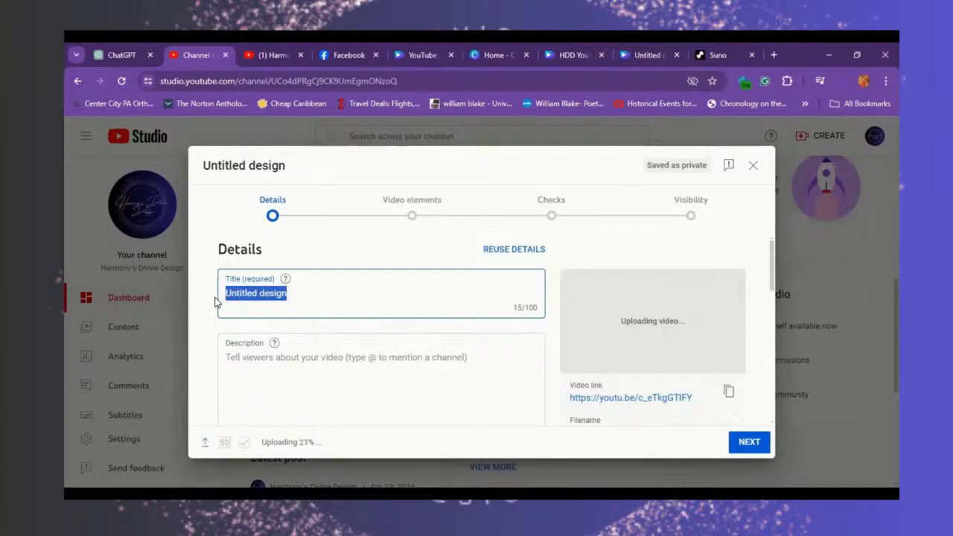
{"action": "type", "text": "You"}
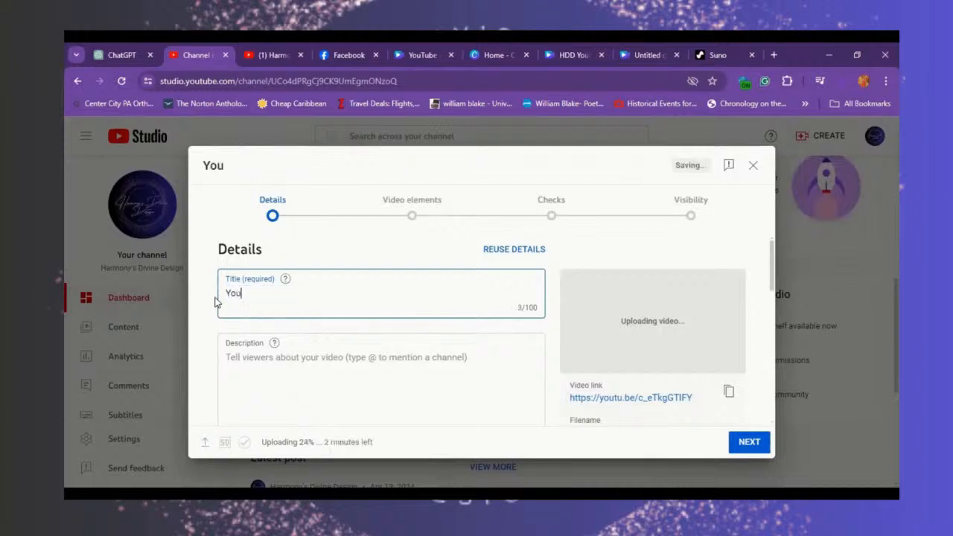
{"action": "type", "text": "Tube Tv Art C"}
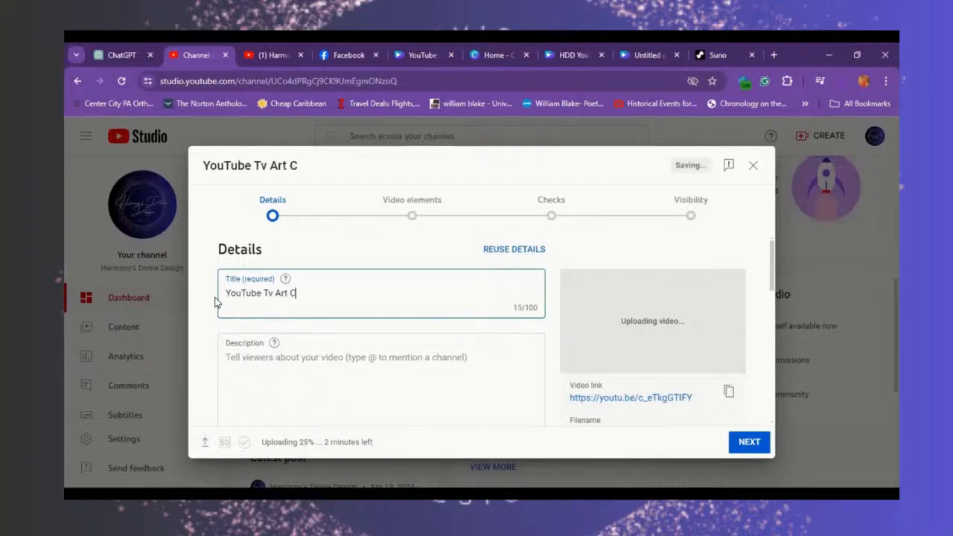
{"action": "type", "text": "lass Sample"}
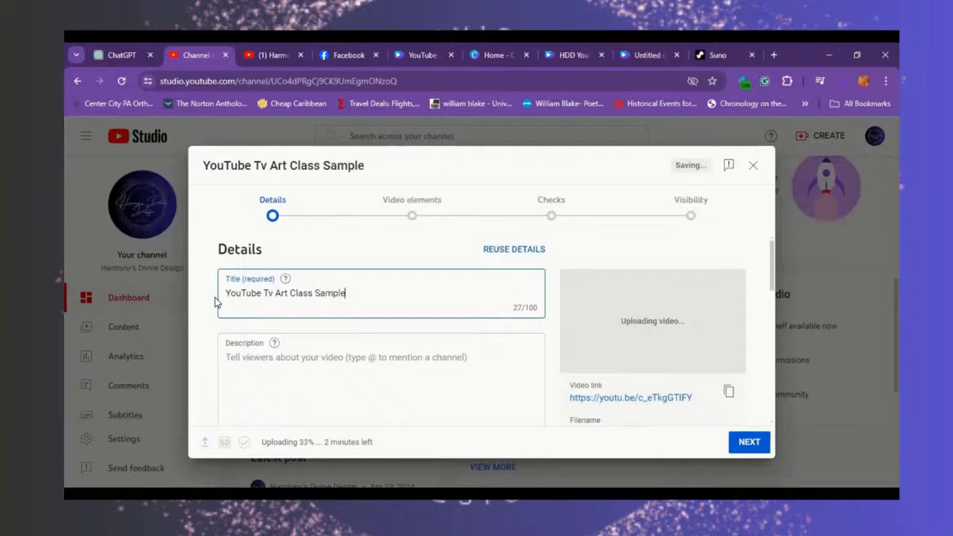
Step: Fill in the video description with "Sample video from class 4/16/24"
{"action": "left_click", "coordinate": [774, 264]}
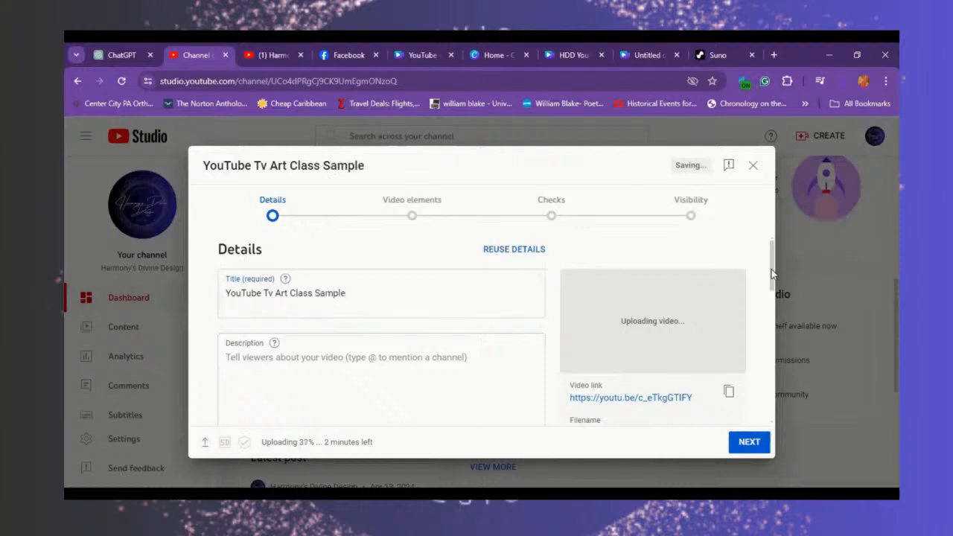
{"action": "scroll", "coordinate": [774, 279], "scroll_direction": "down", "scroll_amount": 1}
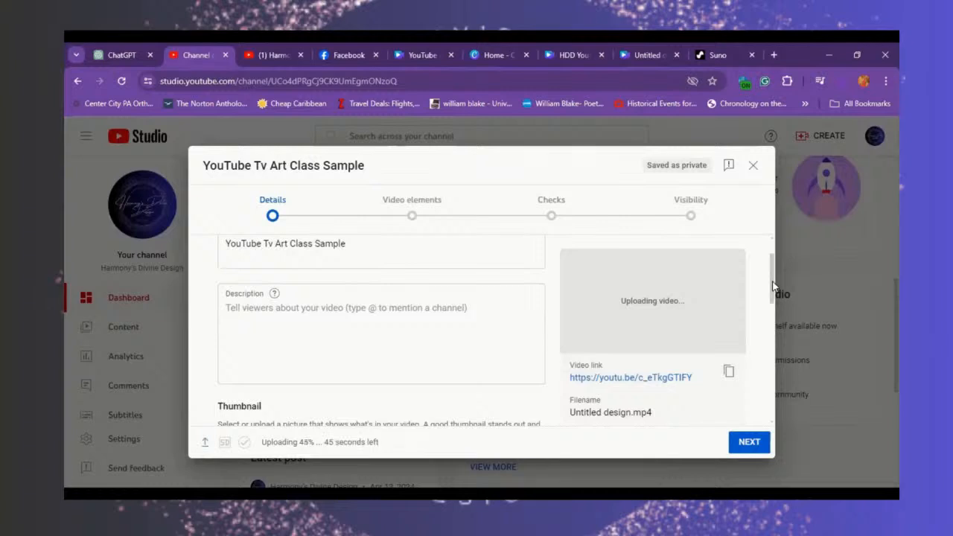
{"action": "left_click", "coordinate": [404, 312]}
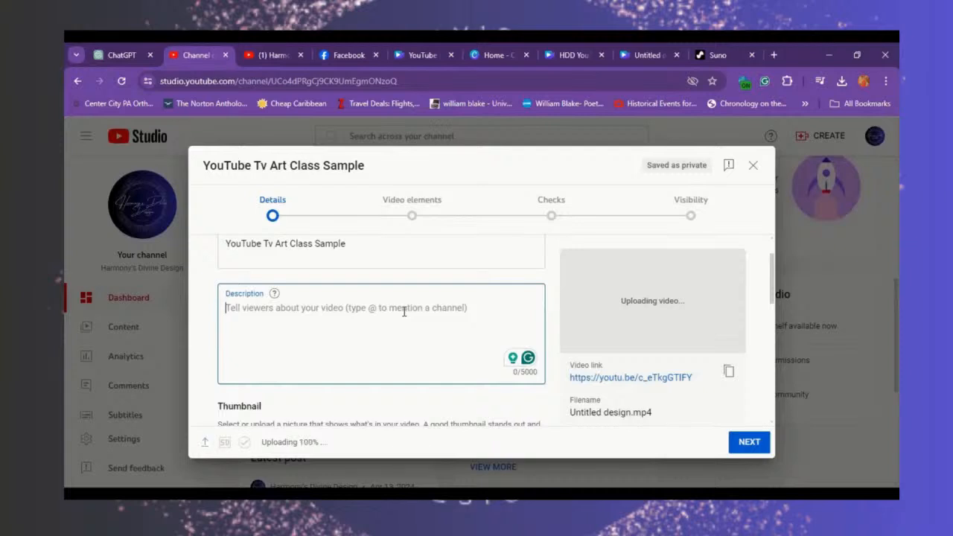
{"action": "type", "text": "Sample "}
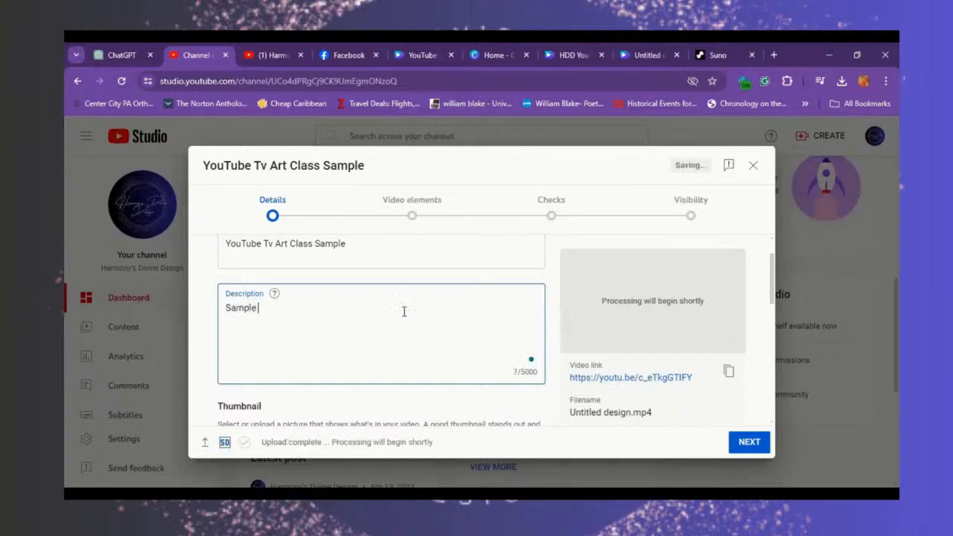
{"action": "type", "text": "video from class 4/16/24"}
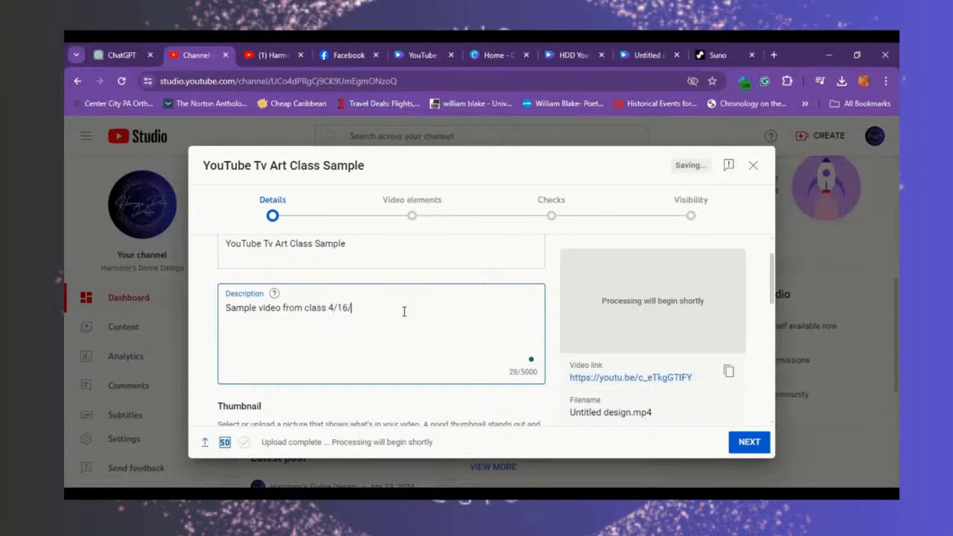
Step: Switch to the fireplace video design in Canva and create a new blank YouTube Thumbnail design
{"action": "left_click", "coordinate": [773, 292]}
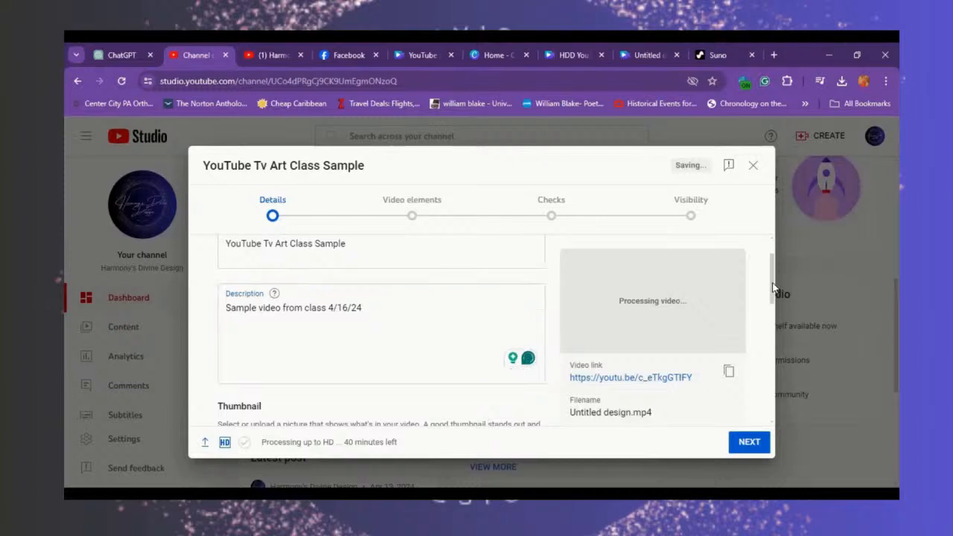
{"action": "left_click_drag", "start_coordinate": [773, 289], "coordinate": [776, 336]}
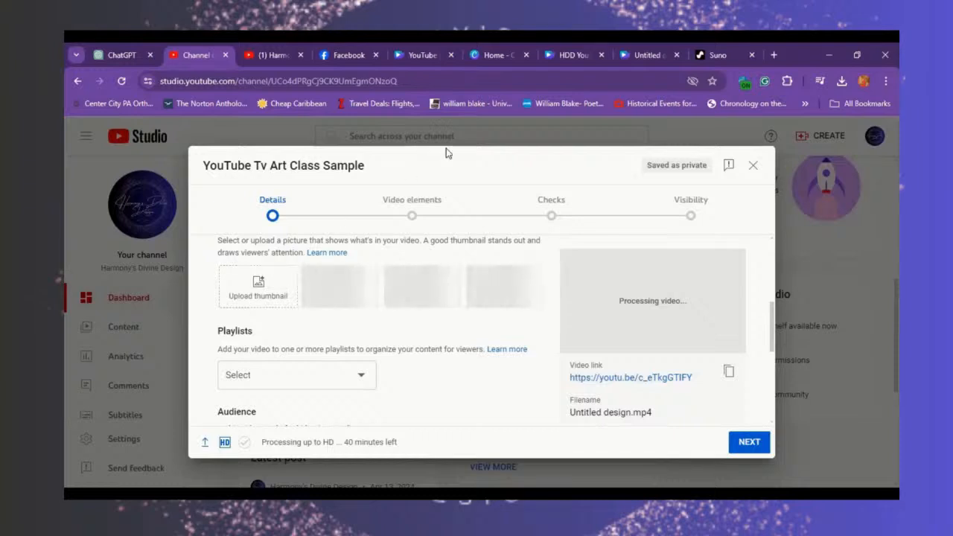
{"action": "left_click", "coordinate": [649, 55]}
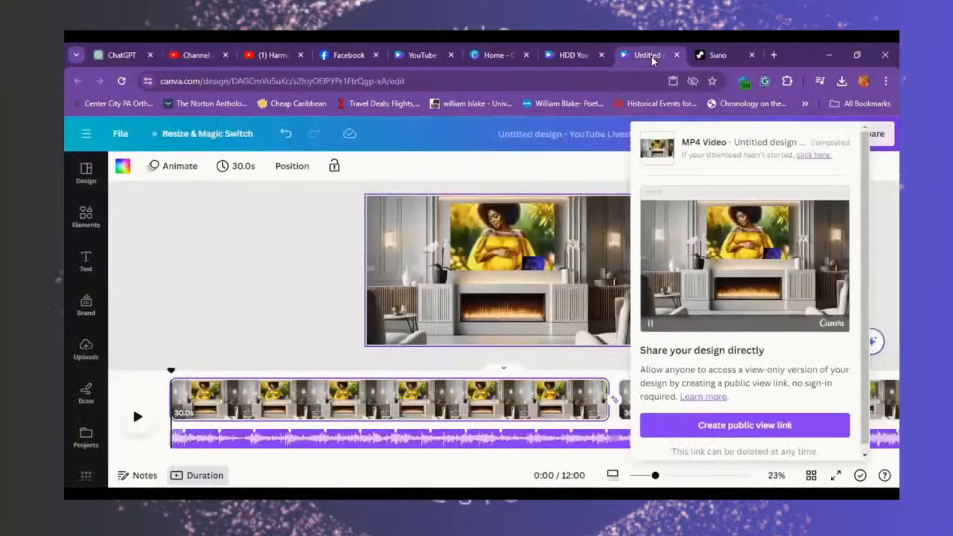
{"action": "left_click", "coordinate": [244, 249]}
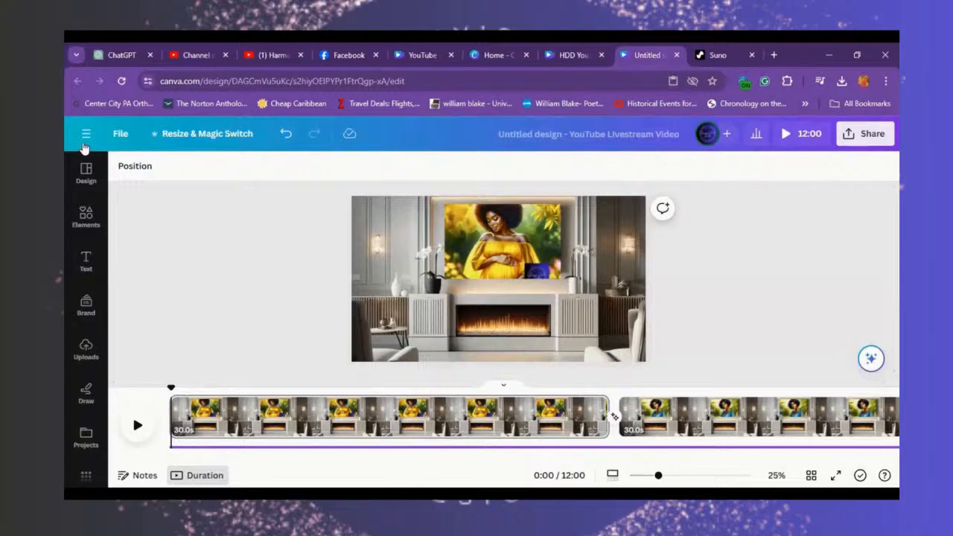
{"action": "left_click", "coordinate": [84, 137]}
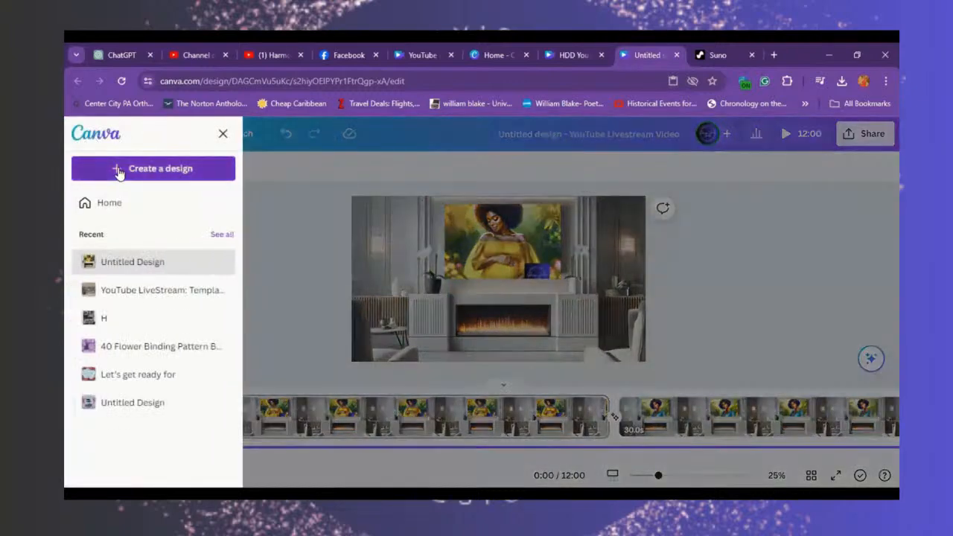
{"action": "left_click", "coordinate": [119, 169]}
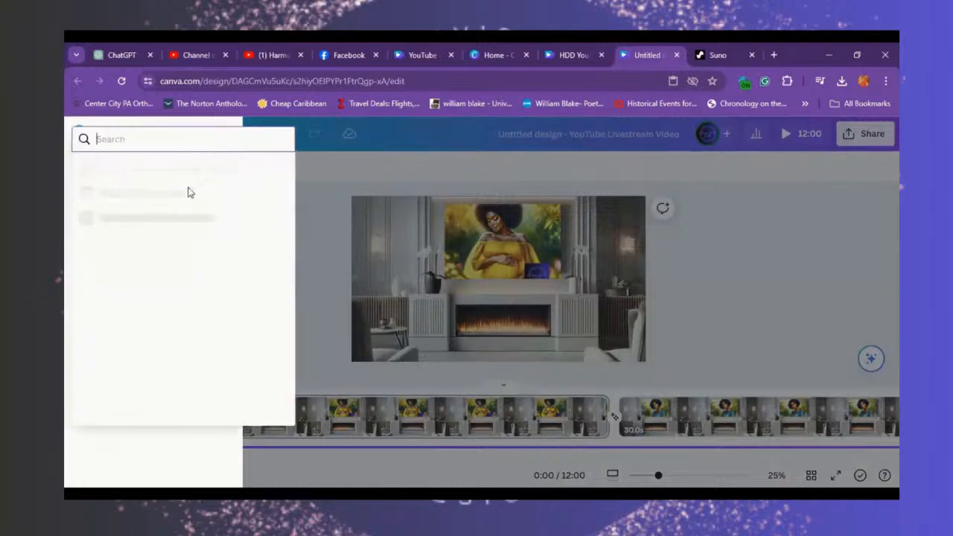
{"action": "type", "text": "yo"}
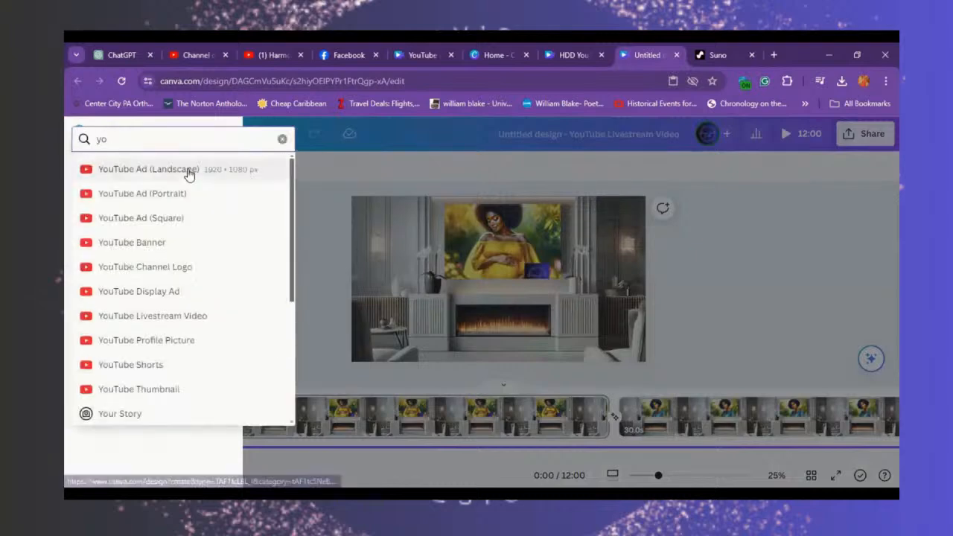
{"action": "type", "text": "utub"}
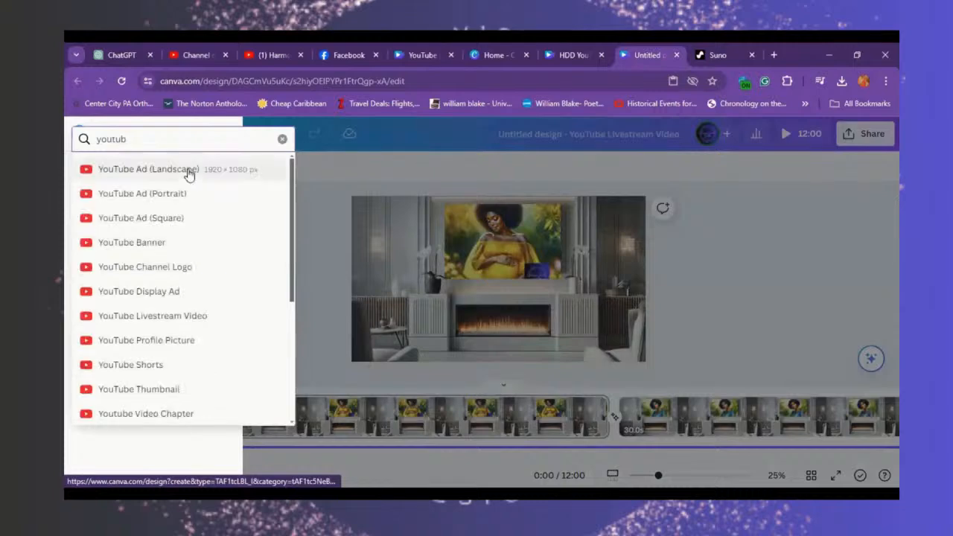
{"action": "left_click", "coordinate": [162, 393]}
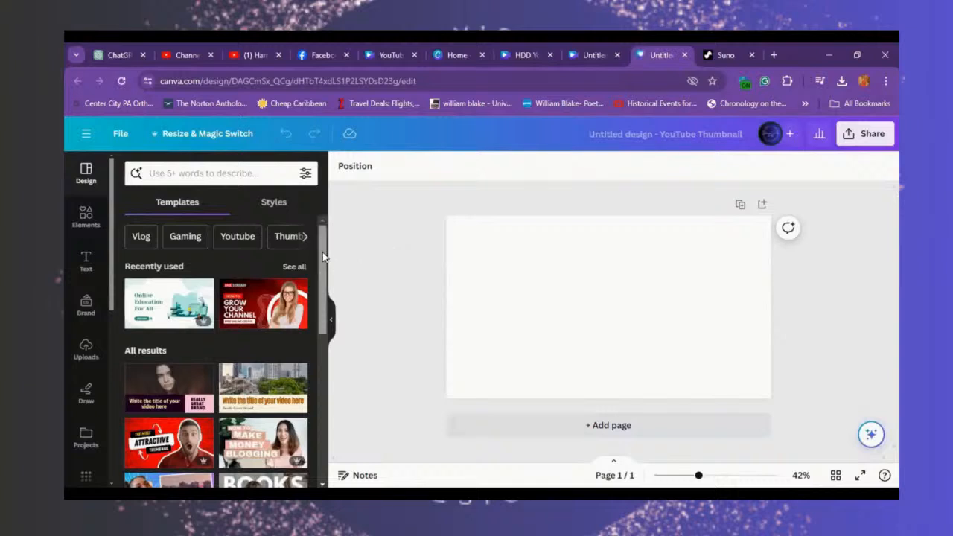
Step: Try the "BOOKS" template on the thumbnail and replace it with the "Dark Modern Elegant Singer New Song" template
{"action": "left_click_drag", "start_coordinate": [323, 257], "coordinate": [325, 344]}
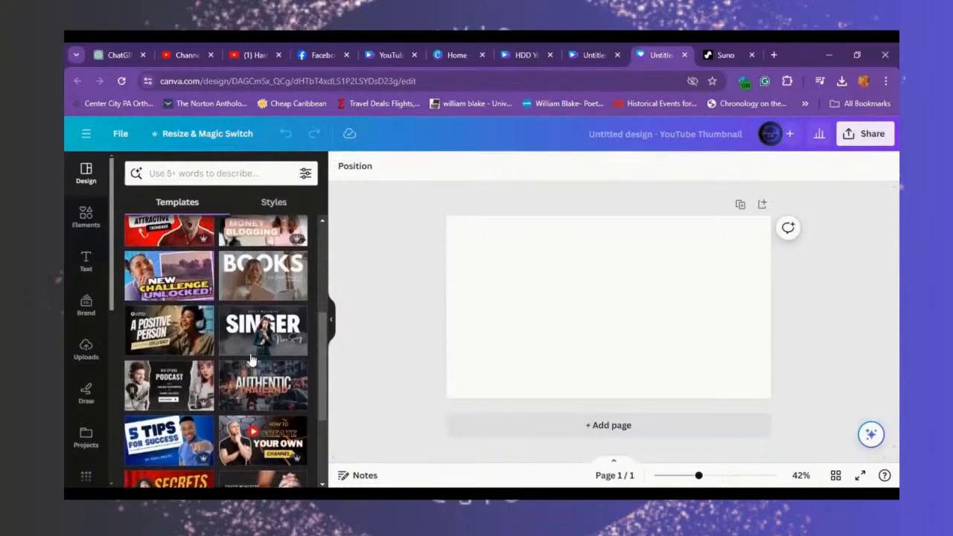
{"action": "left_click", "coordinate": [236, 280]}
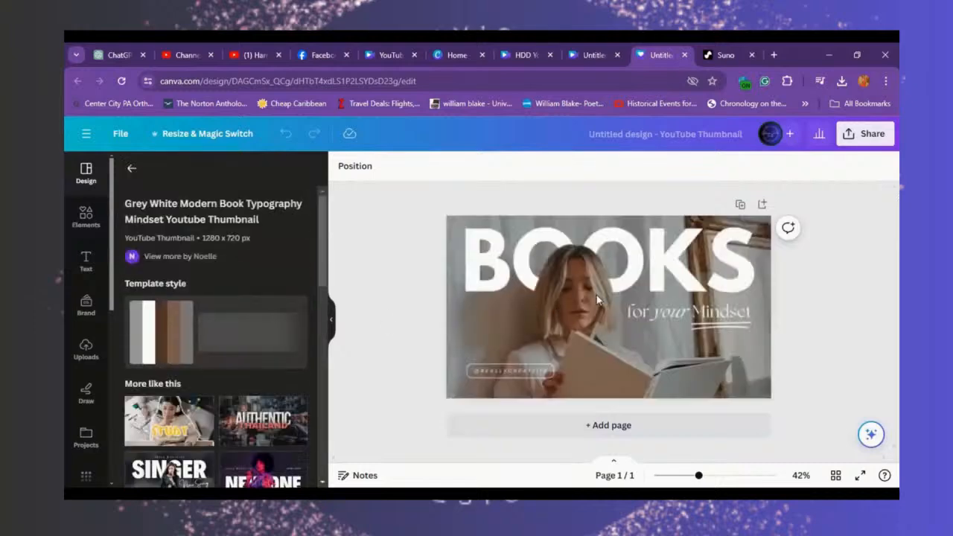
{"action": "left_click", "coordinate": [534, 281]}
{"action": "left_click", "coordinate": [260, 467]}
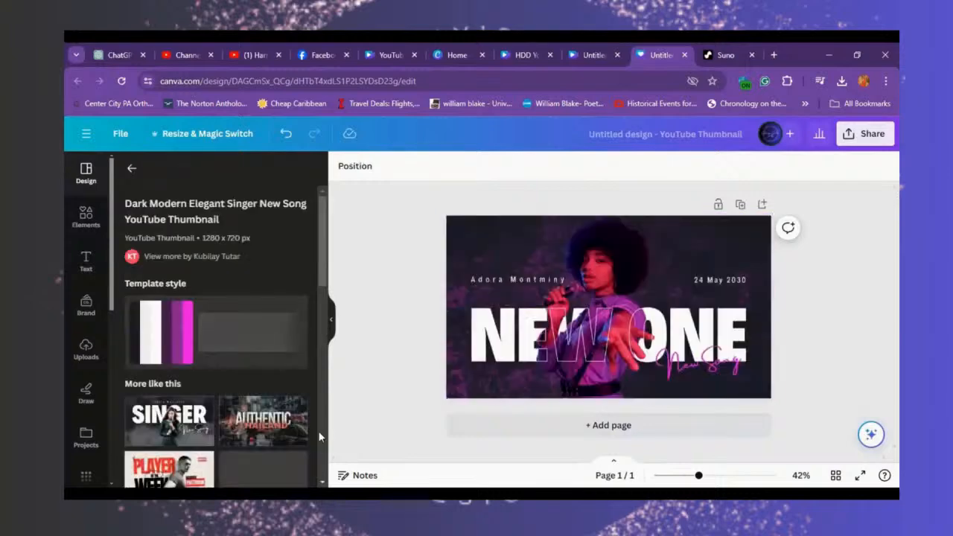
{"action": "left_click", "coordinate": [558, 223]}
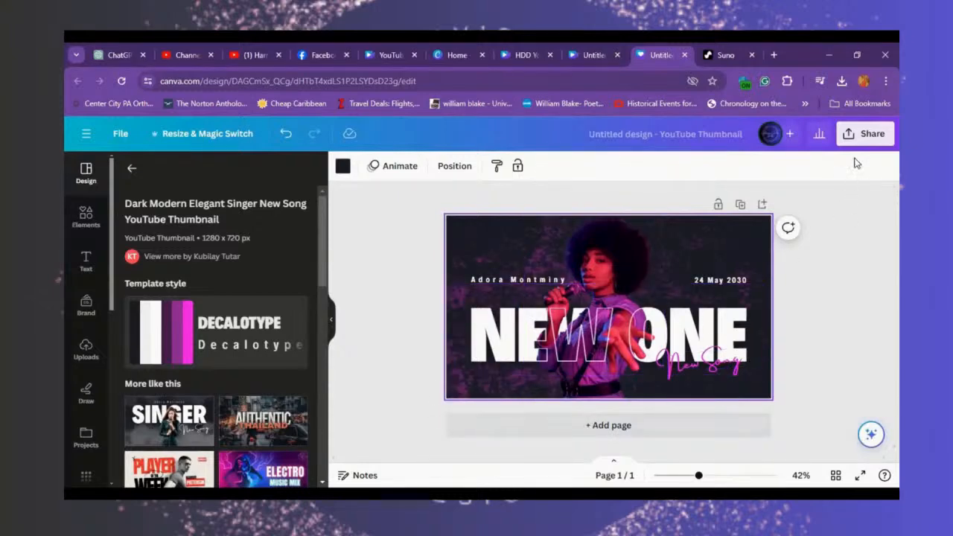
Step: Add a blank page to the thumbnail design, and copy page 1 of the fireplace video design into it as another page
{"action": "left_click", "coordinate": [630, 427]}
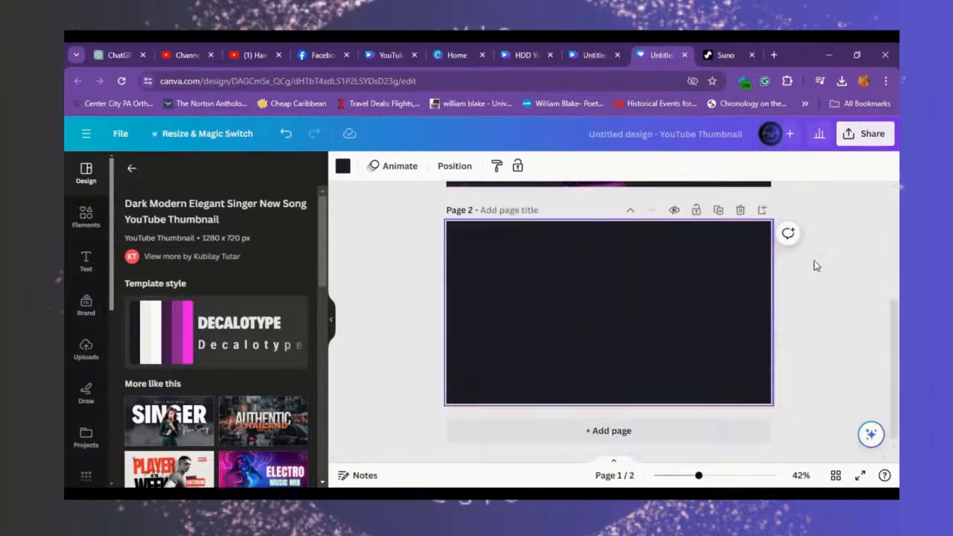
{"action": "left_click", "coordinate": [589, 57]}
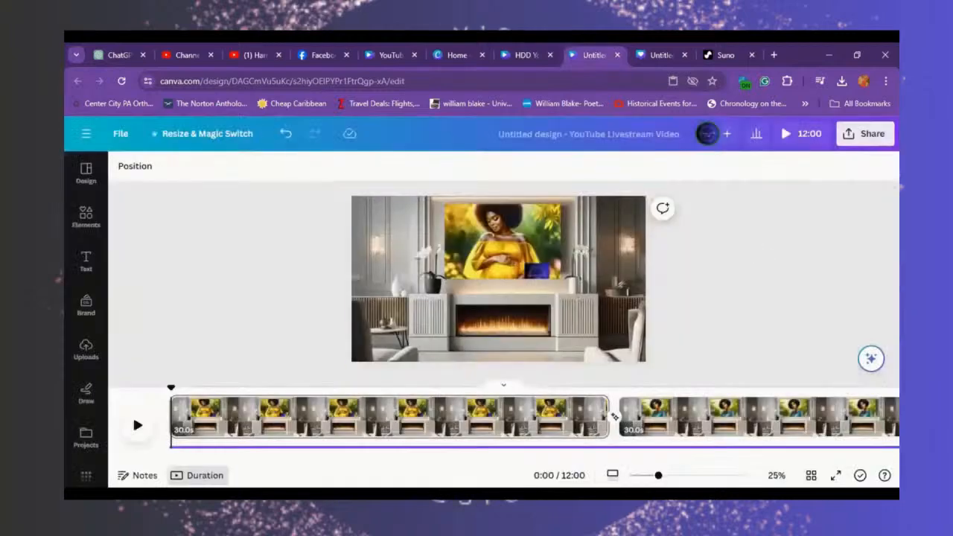
{"action": "left_click", "coordinate": [810, 475]}
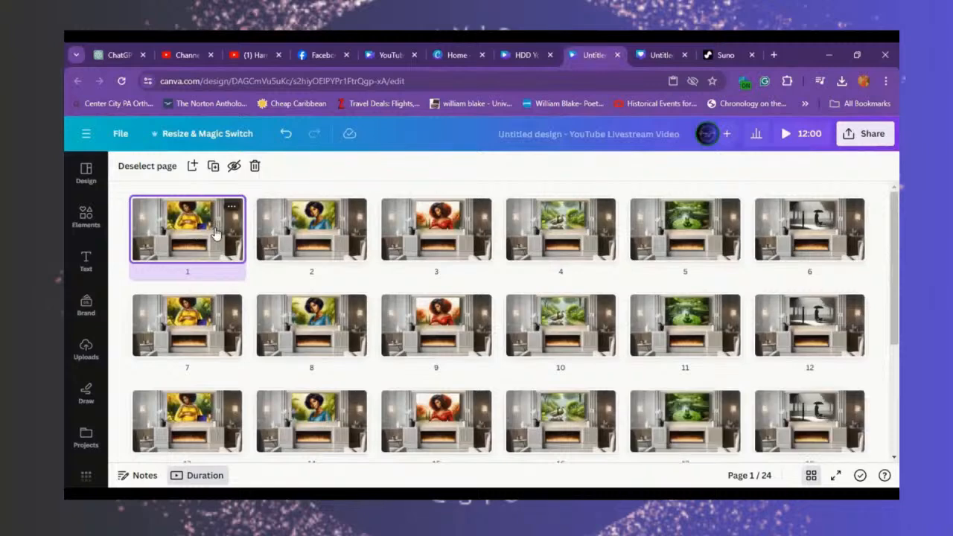
{"action": "left_click", "coordinate": [655, 55]}
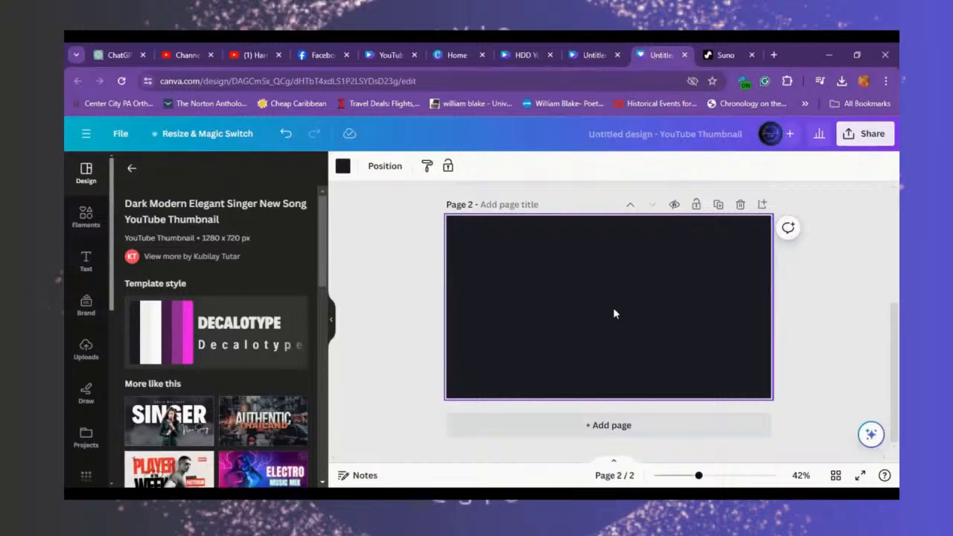
{"action": "key", "text": "ctrl+v"}
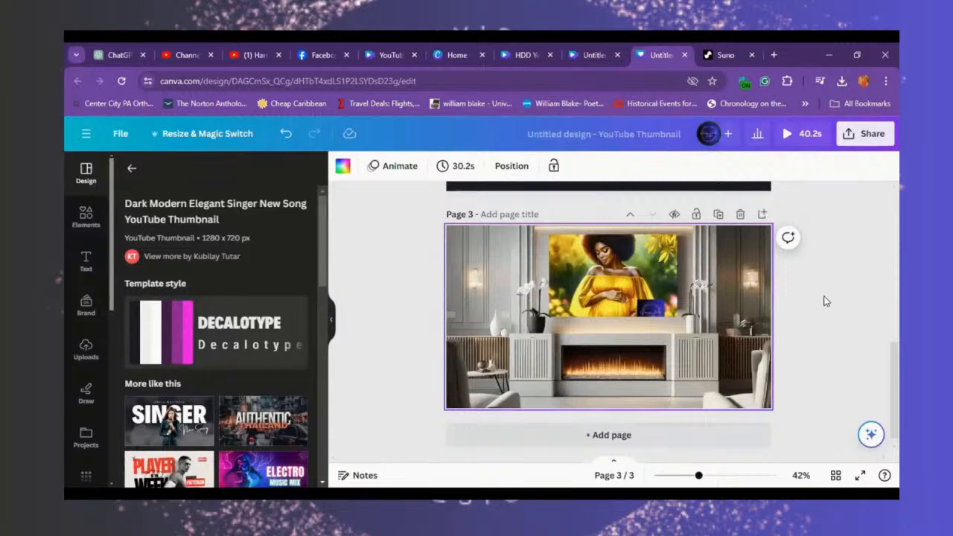
Step: Download all three pages of the thumbnail design as PNG at size 1
{"action": "left_click", "coordinate": [869, 135]}
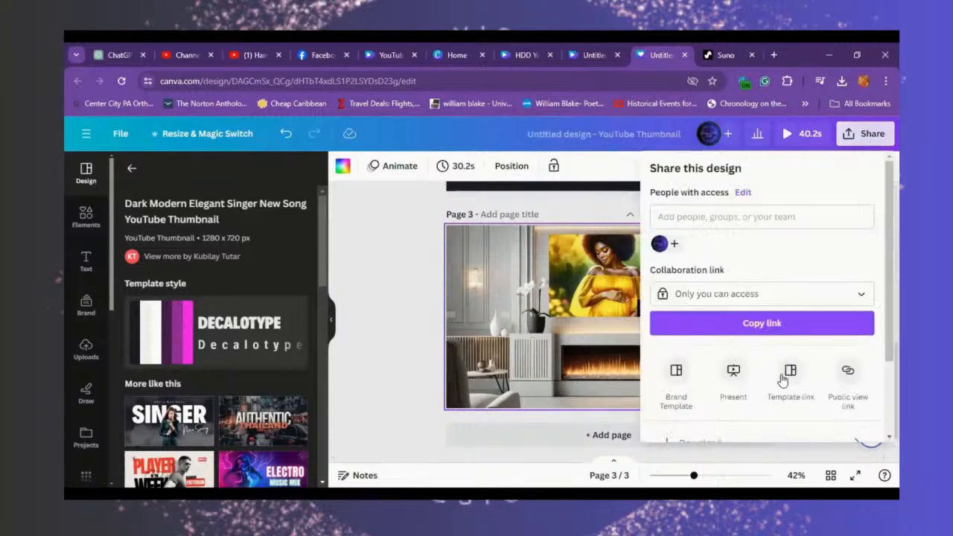
{"action": "scroll", "coordinate": [797, 350], "scroll_direction": "down", "scroll_amount": 2}
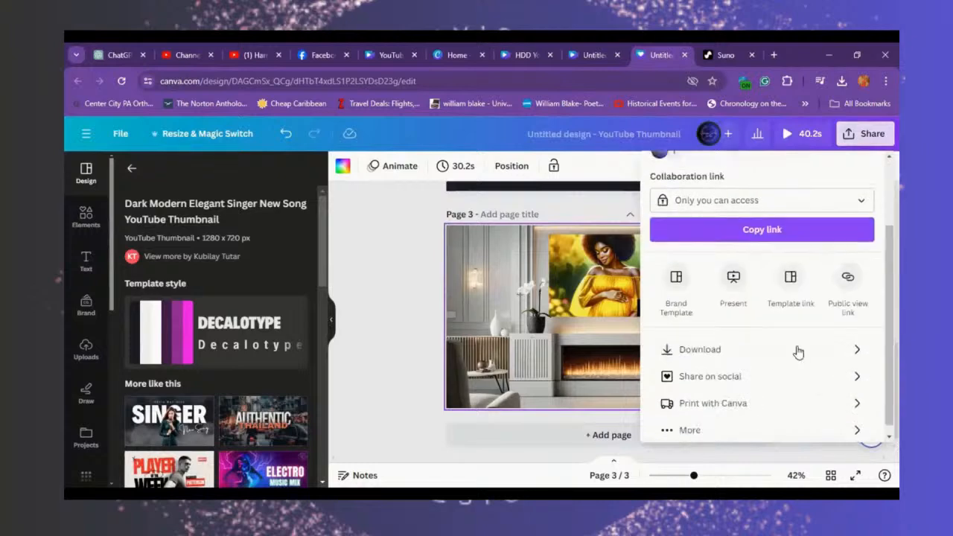
{"action": "left_click", "coordinate": [771, 356]}
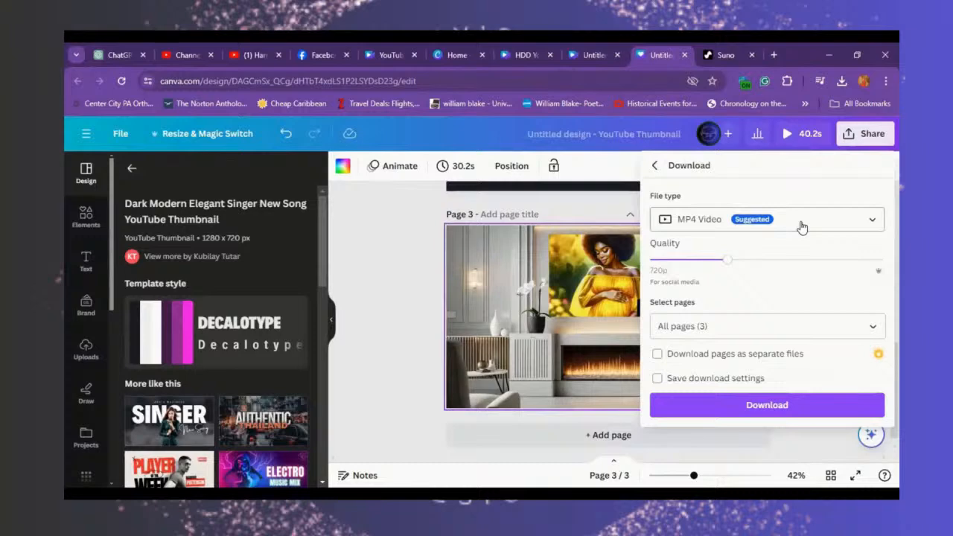
{"action": "left_click", "coordinate": [801, 227]}
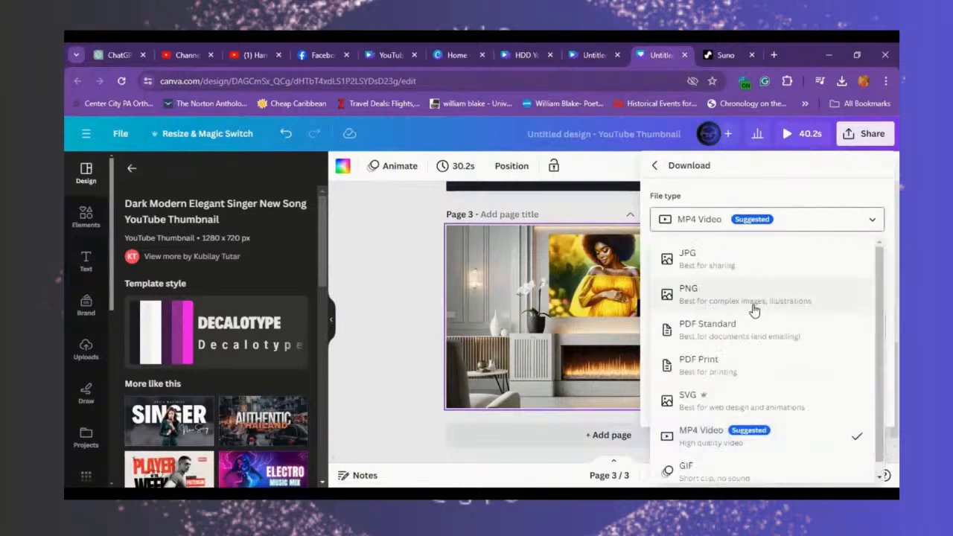
{"action": "left_click", "coordinate": [755, 295]}
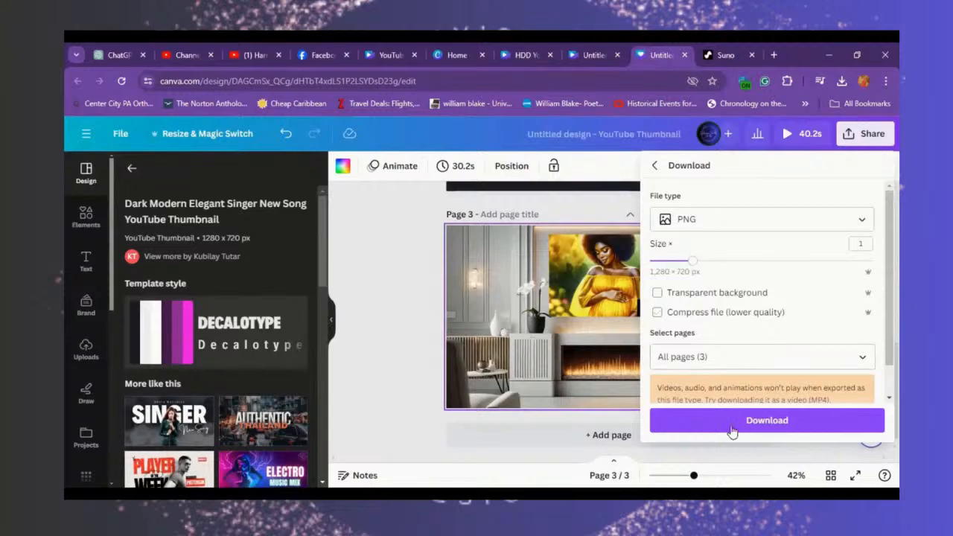
{"action": "left_click", "coordinate": [756, 421]}
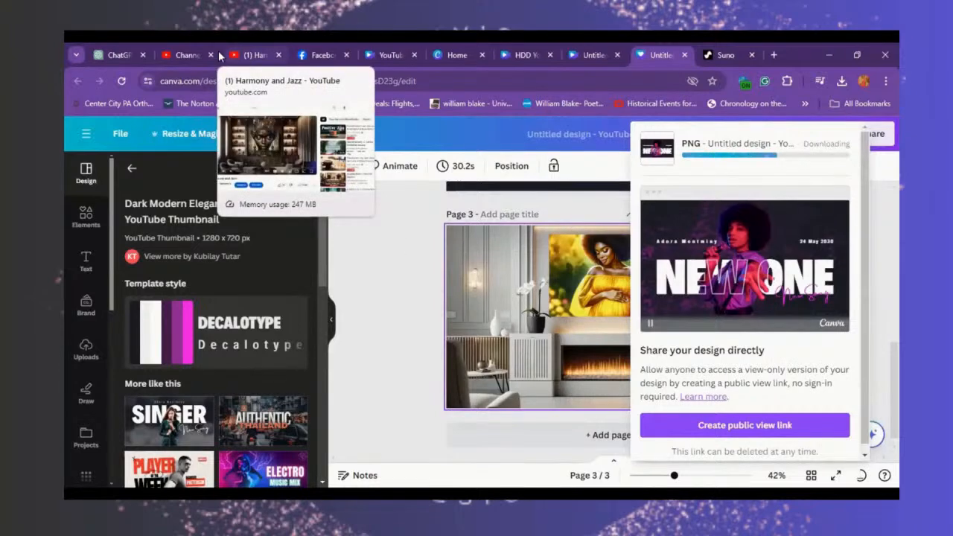
{"action": "left_click", "coordinate": [182, 56]}
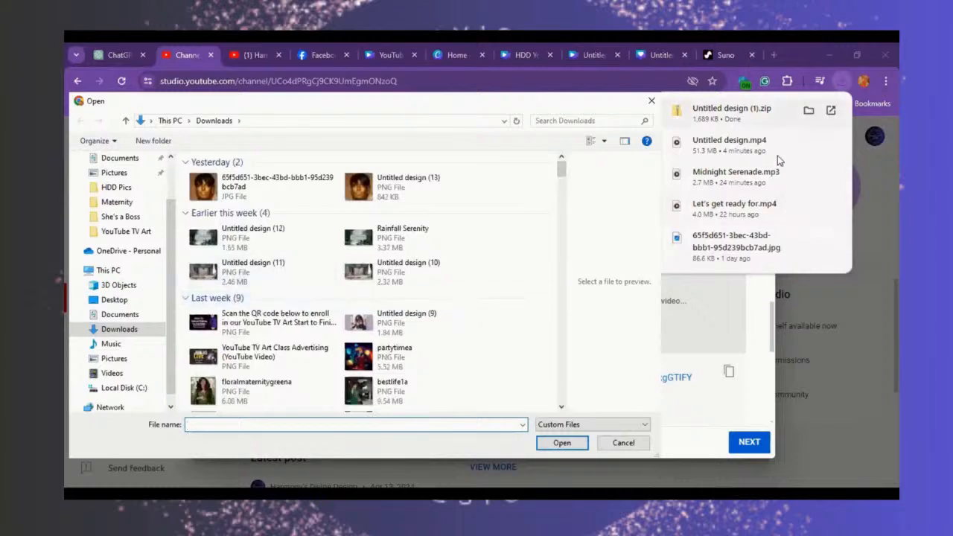
{"action": "left_click", "coordinate": [708, 343]}
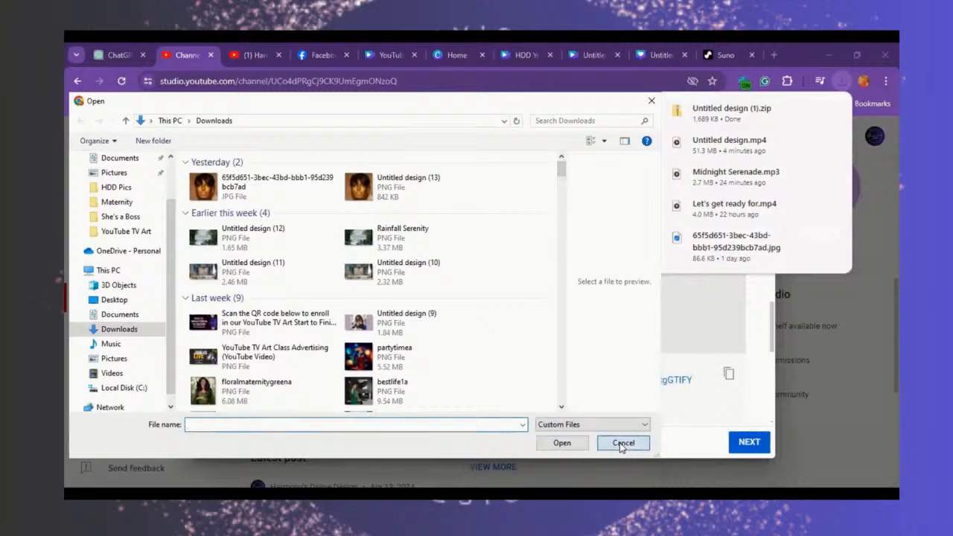
{"action": "key", "text": "Escape"}
Step: Switch back to the Canva thumbnail design and download only page 3 as an MP4 video
{"action": "left_click", "coordinate": [648, 51]}
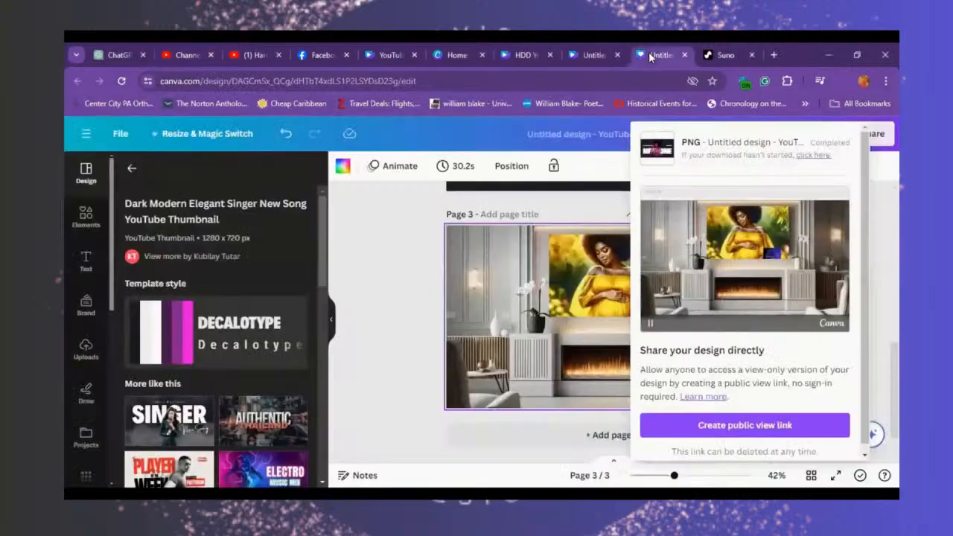
{"action": "left_click", "coordinate": [390, 304]}
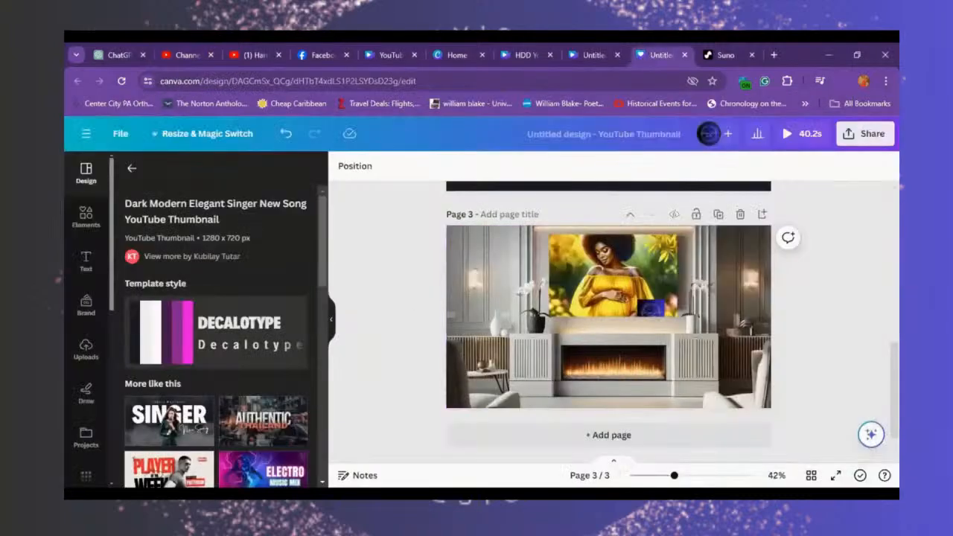
{"action": "left_click", "coordinate": [863, 136]}
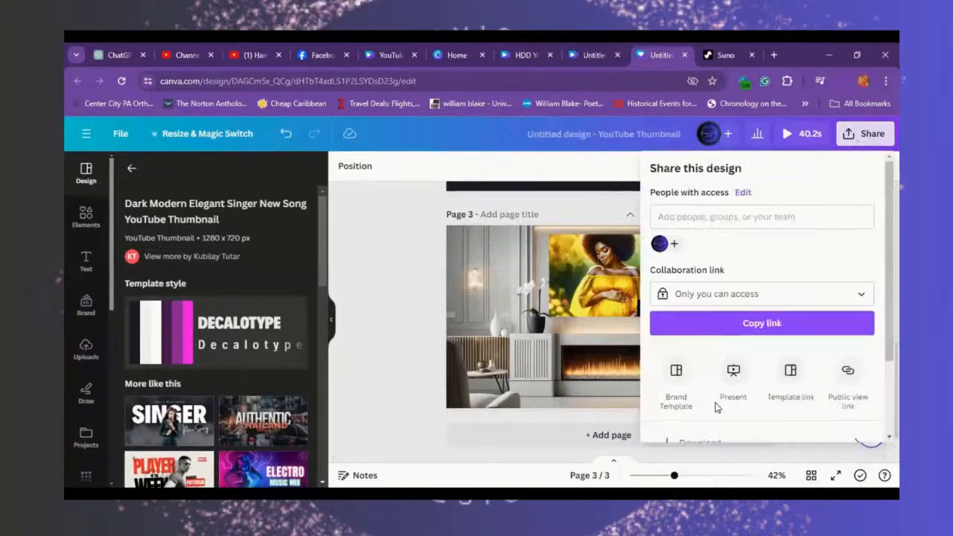
{"action": "left_click", "coordinate": [748, 440]}
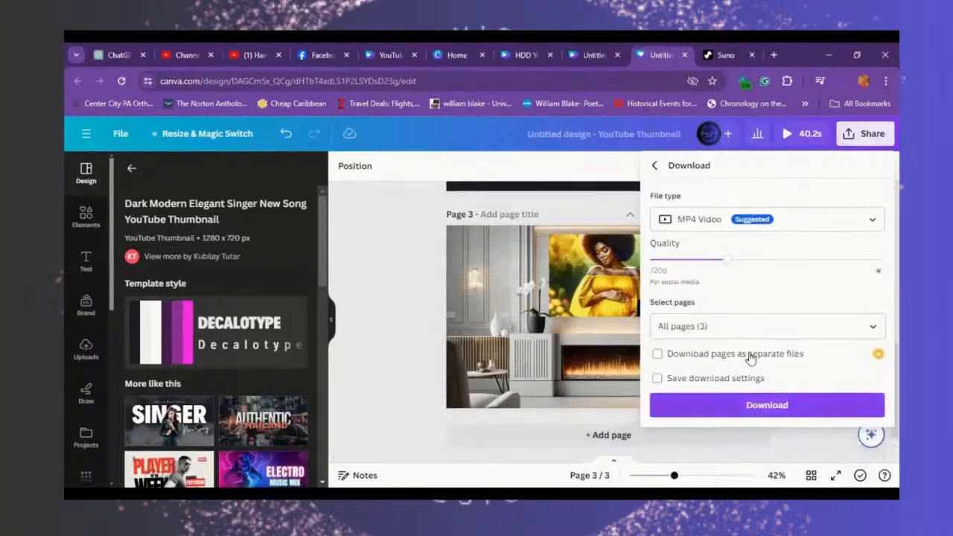
{"action": "left_click", "coordinate": [702, 326]}
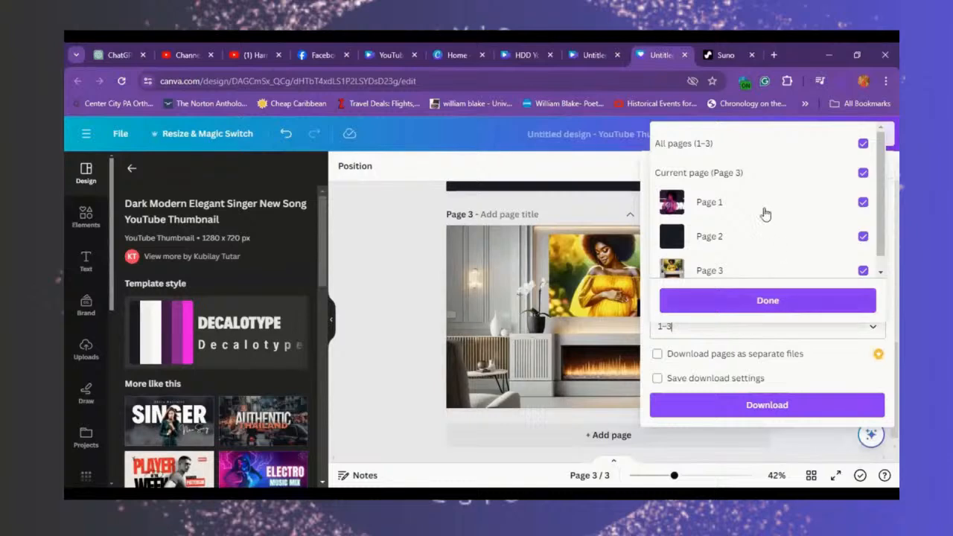
{"action": "left_click", "coordinate": [752, 145]}
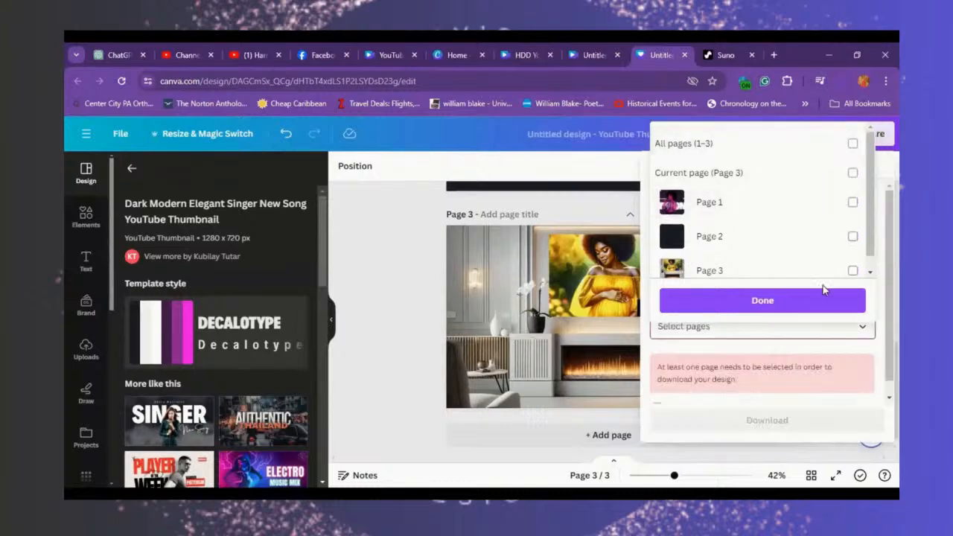
{"action": "left_click", "coordinate": [852, 270]}
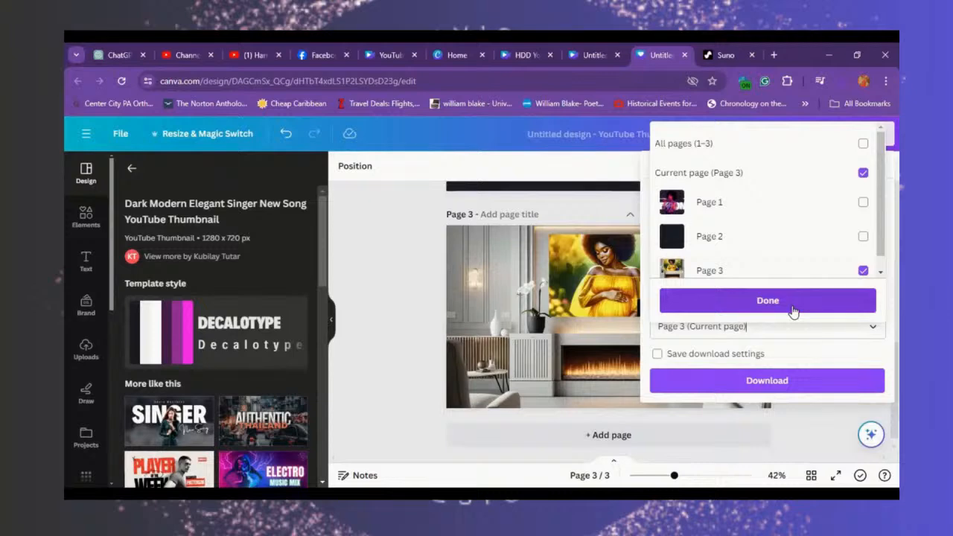
{"action": "left_click", "coordinate": [793, 310]}
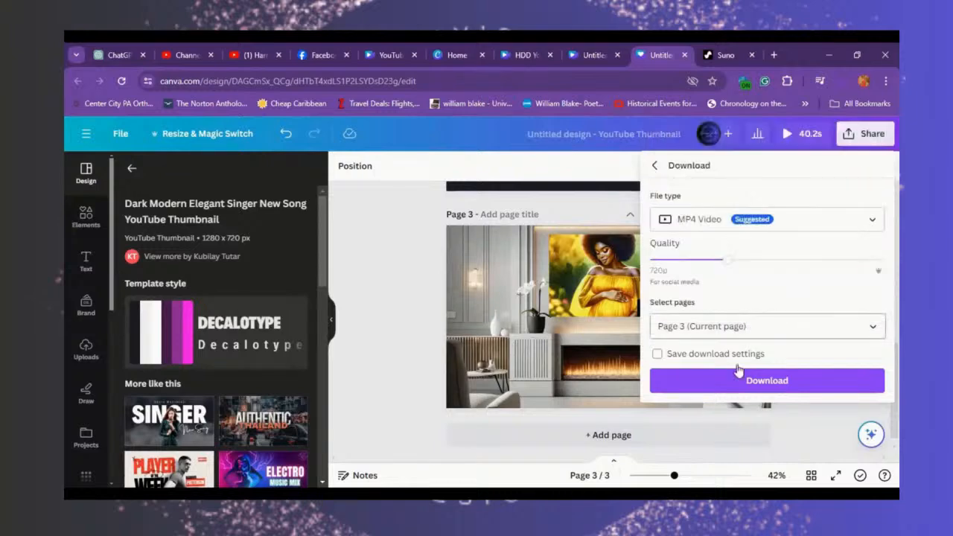
{"action": "left_click", "coordinate": [777, 382]}
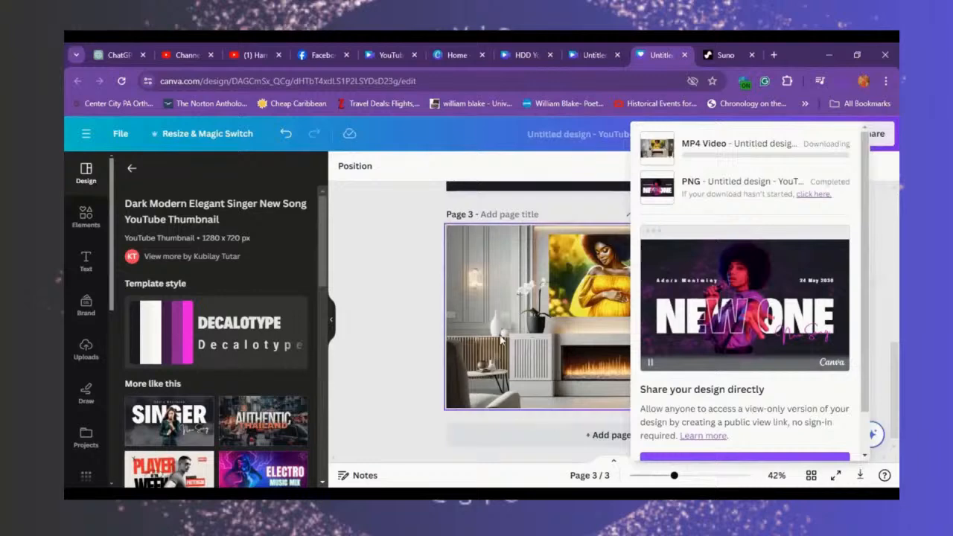
Step: Return to YouTube Studio and try to use the "Untitled design (1)" video from Downloads as the thumbnail, with all file types shown
{"action": "left_click", "coordinate": [184, 55]}
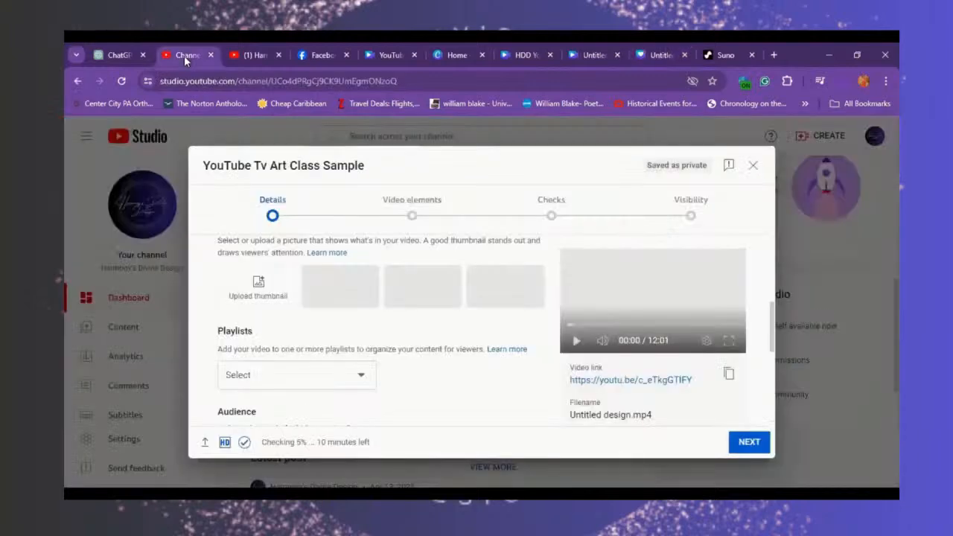
{"action": "left_click", "coordinate": [261, 291]}
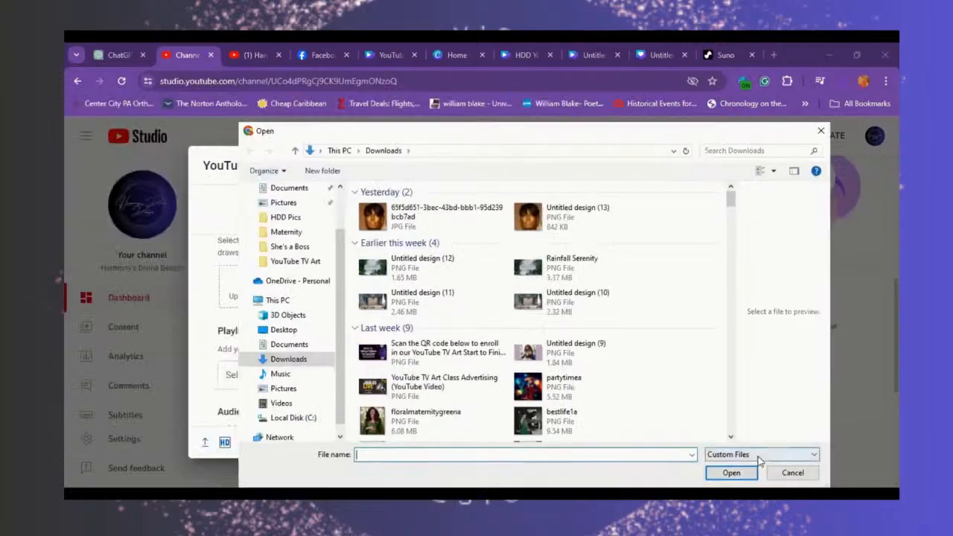
{"action": "left_click", "coordinate": [759, 454]}
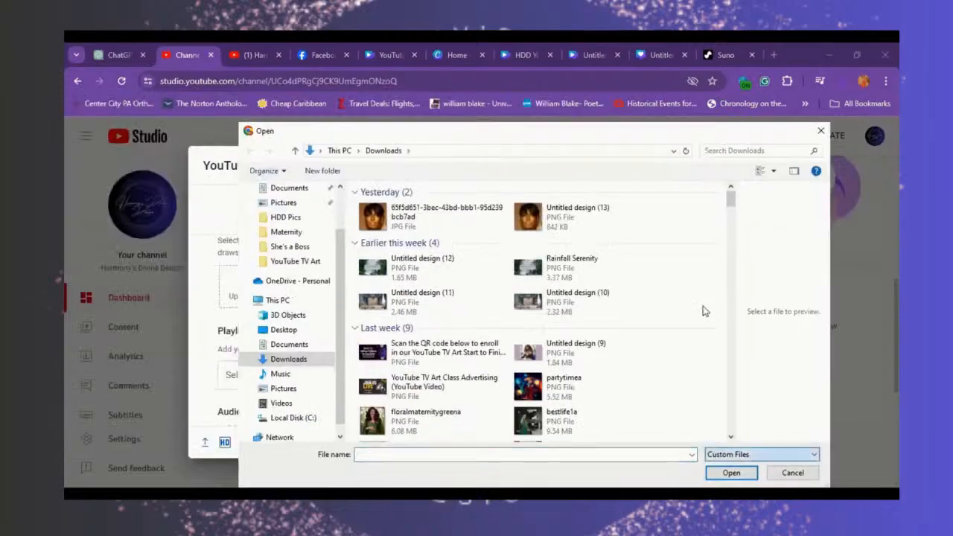
{"action": "key", "text": "Down"}
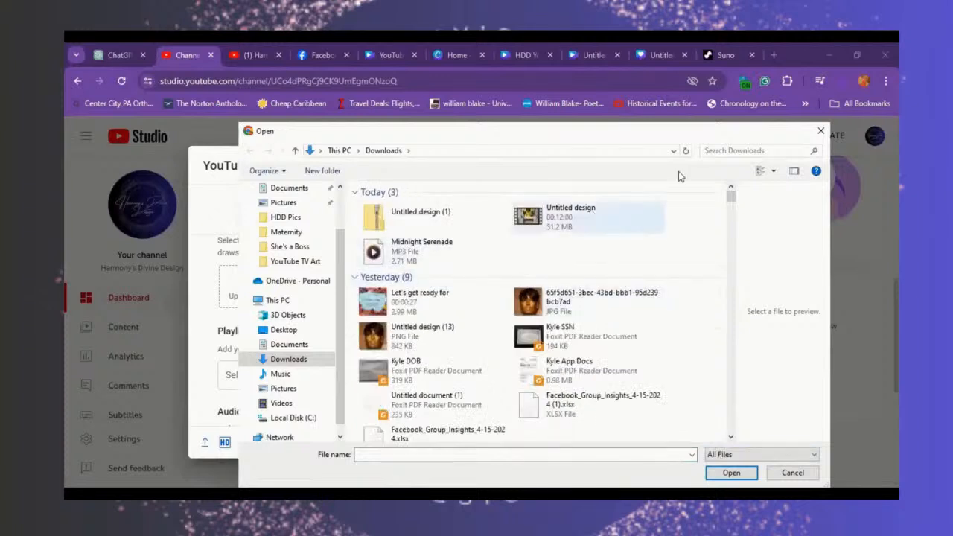
{"action": "left_click", "coordinate": [686, 151]}
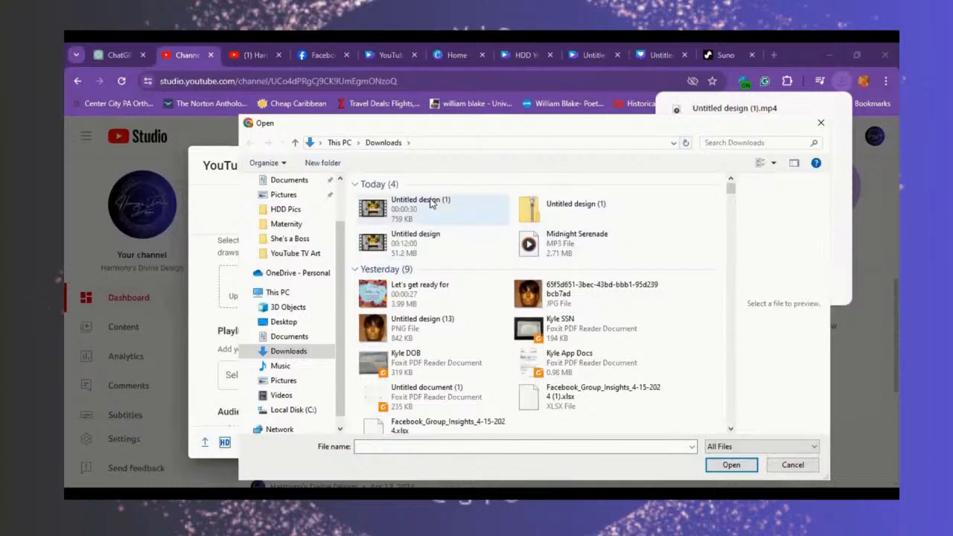
{"action": "left_click", "coordinate": [431, 203]}
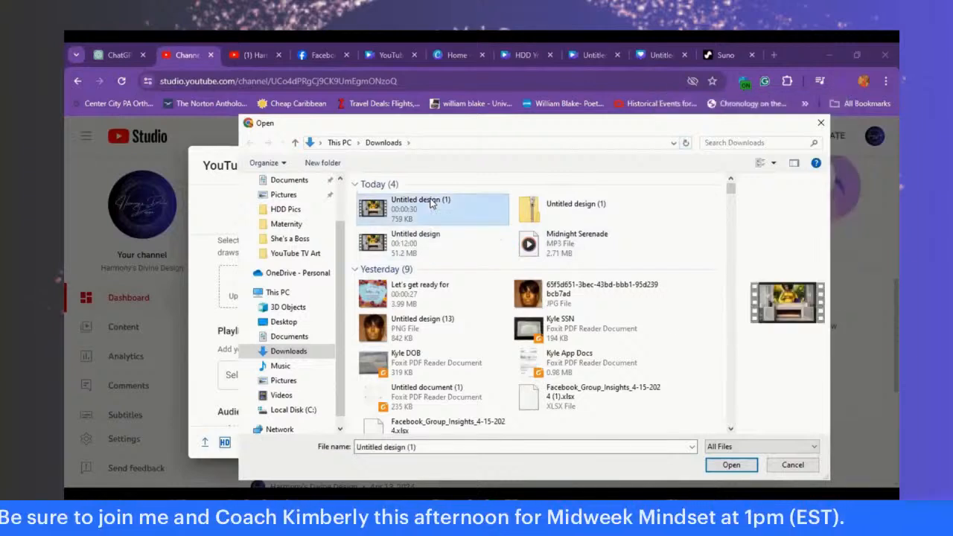
{"action": "left_click", "coordinate": [793, 474]}
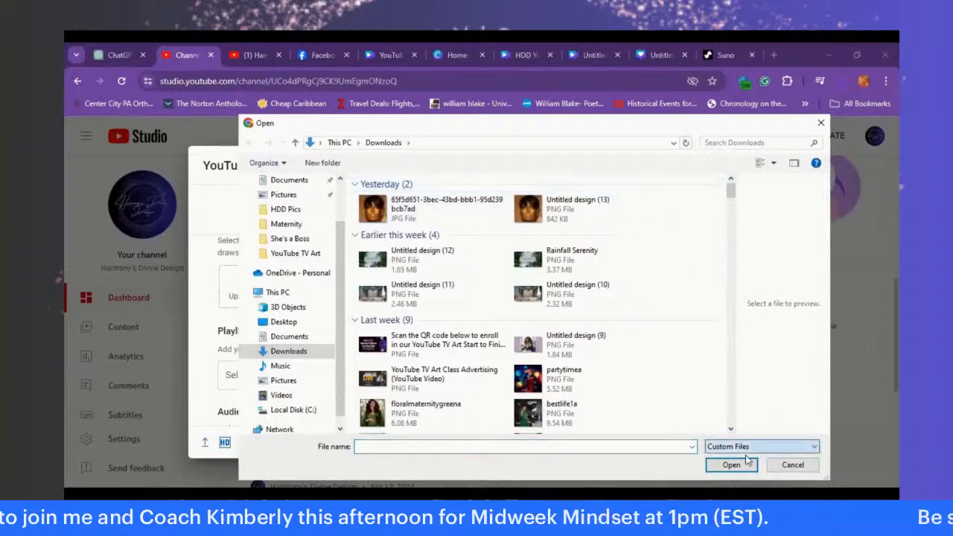
{"action": "left_click", "coordinate": [414, 217]}
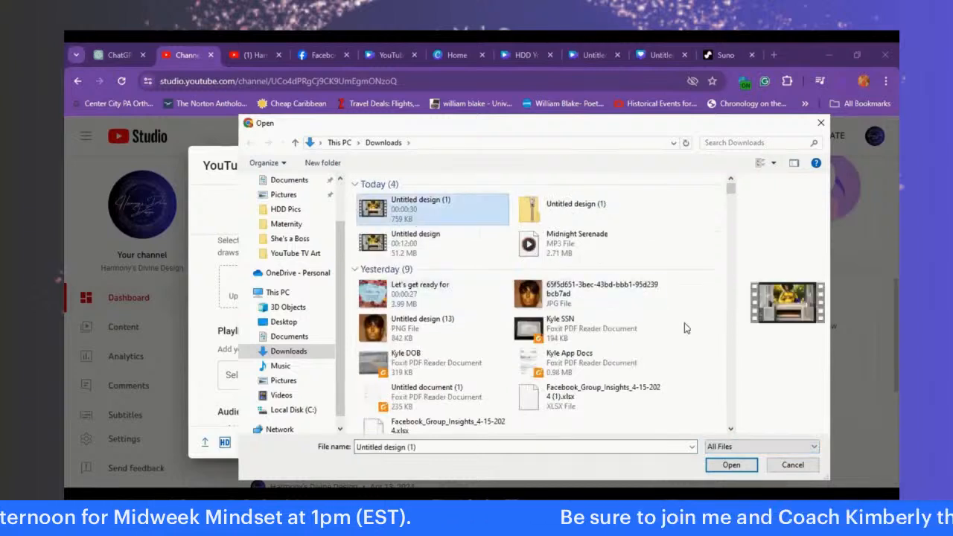
{"action": "left_click", "coordinate": [795, 466]}
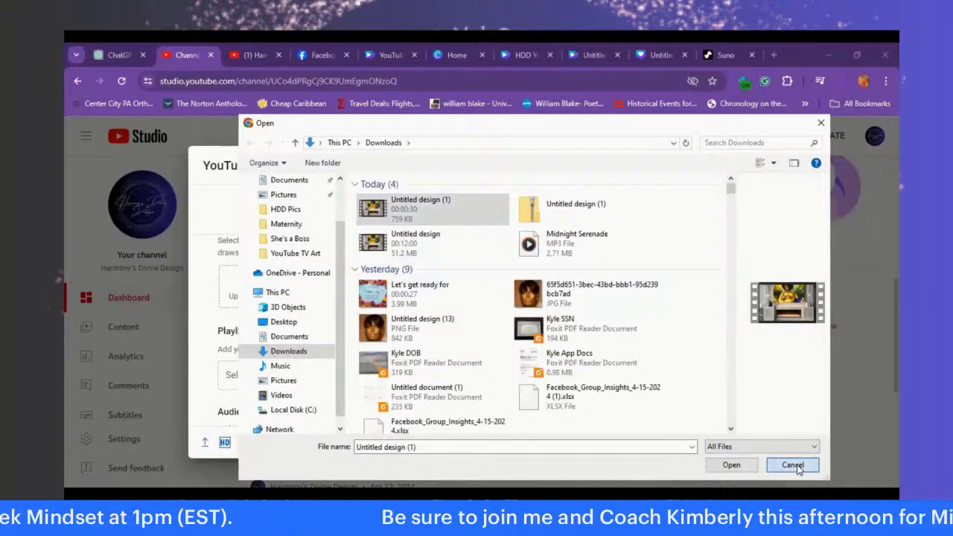
Step: Switch to the Canva thumbnail design and download only page 3 as a PNG at size 1
{"action": "left_click", "coordinate": [646, 56]}
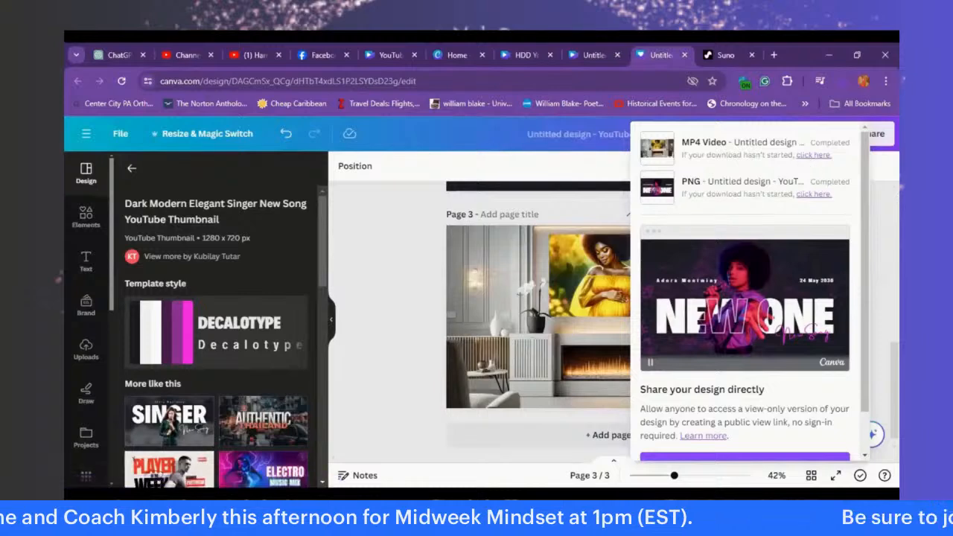
{"action": "left_click", "coordinate": [872, 133]}
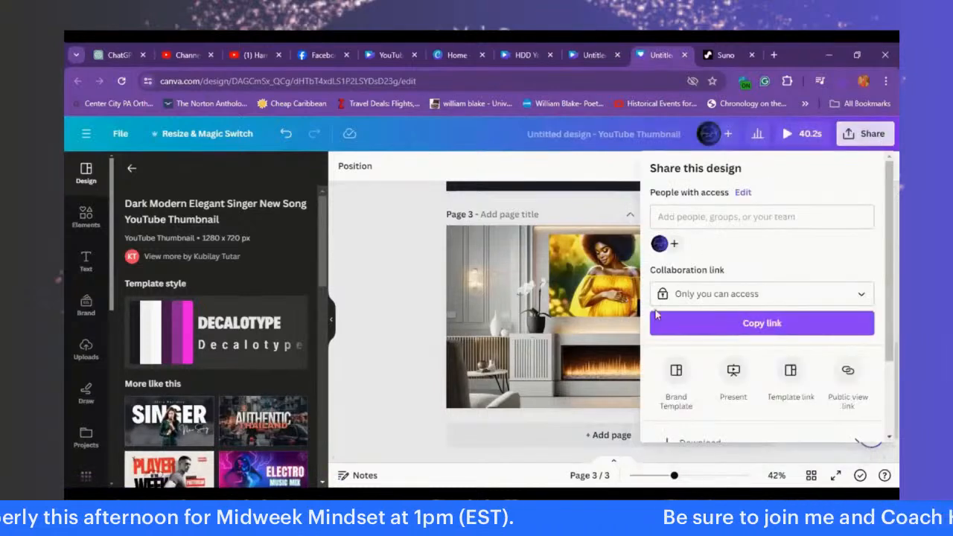
{"action": "left_click", "coordinate": [685, 443]}
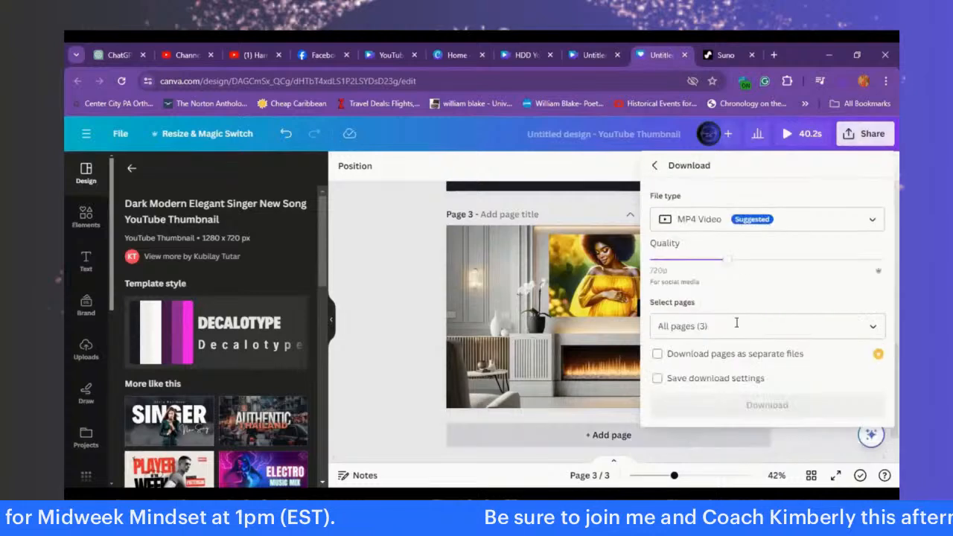
{"action": "left_click", "coordinate": [720, 221]}
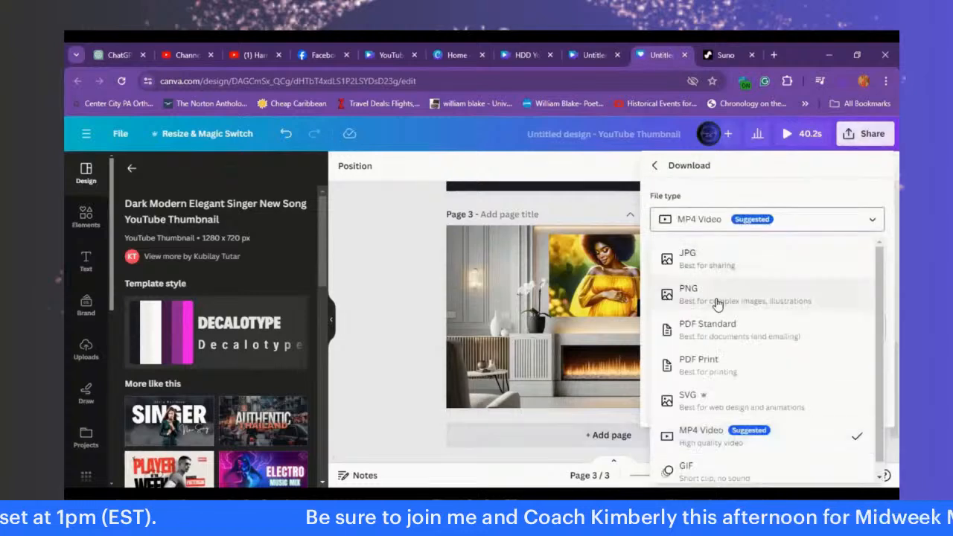
{"action": "left_click", "coordinate": [717, 298]}
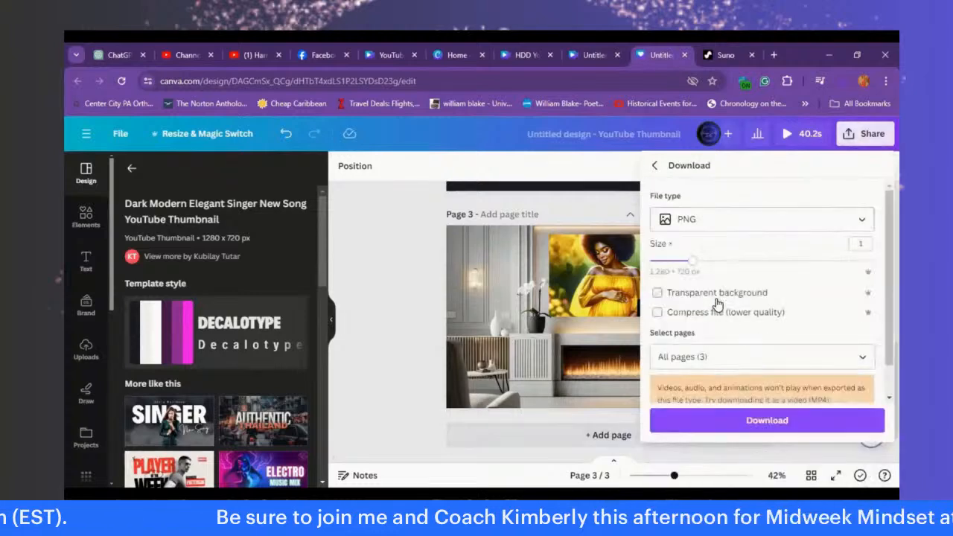
{"action": "left_click", "coordinate": [762, 358]}
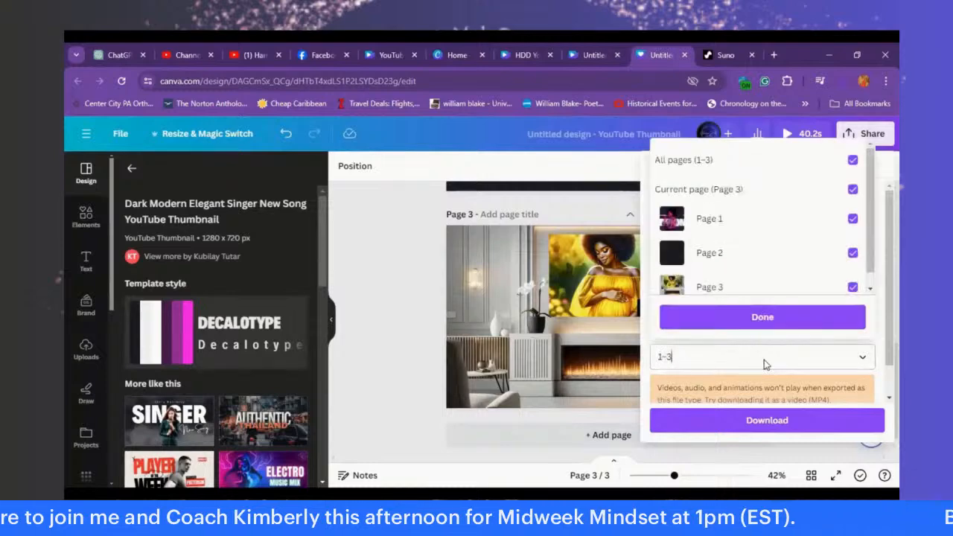
{"action": "key", "text": "BackSpace"}
{"action": "key", "text": "BackSpace"}
{"action": "key", "text": "BackSpace"}
{"action": "type", "text": "3"}
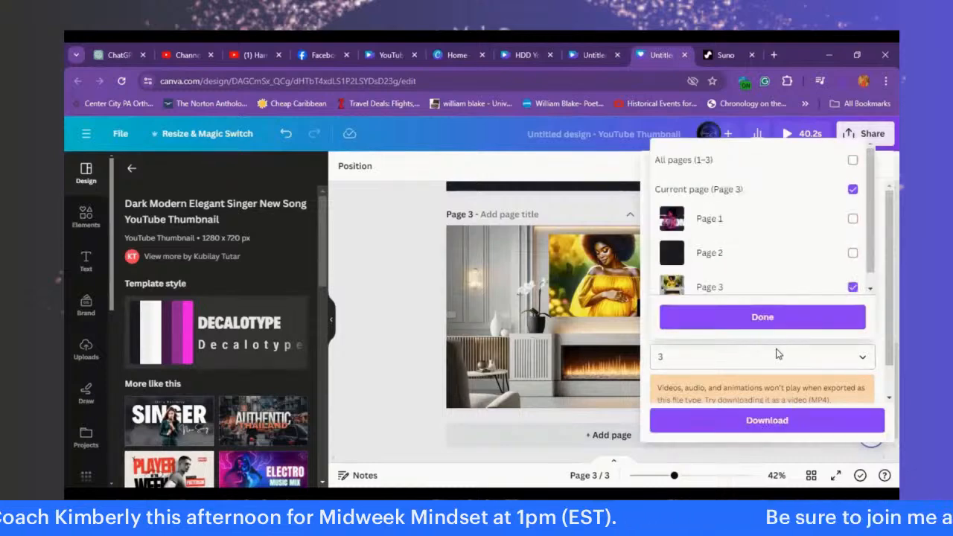
{"action": "left_click", "coordinate": [770, 320]}
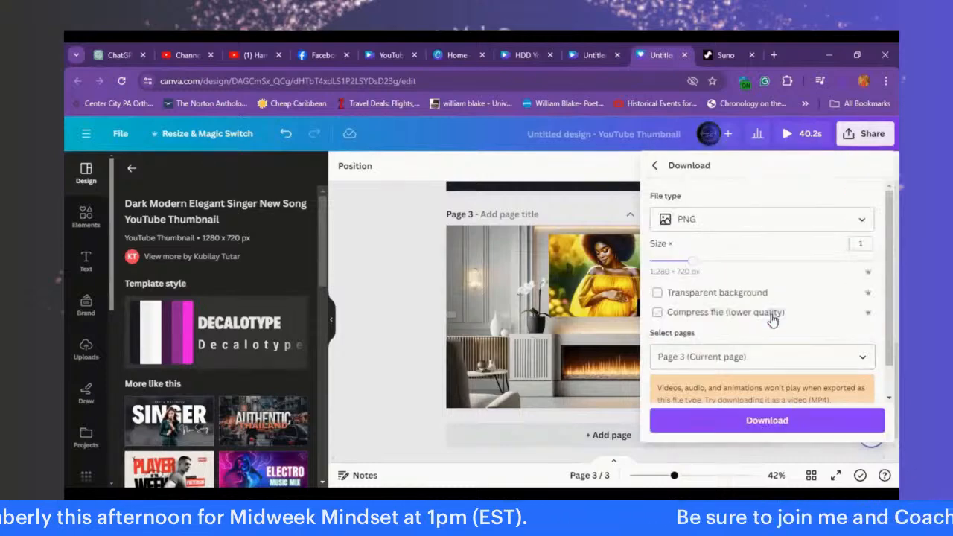
{"action": "left_click", "coordinate": [751, 420]}
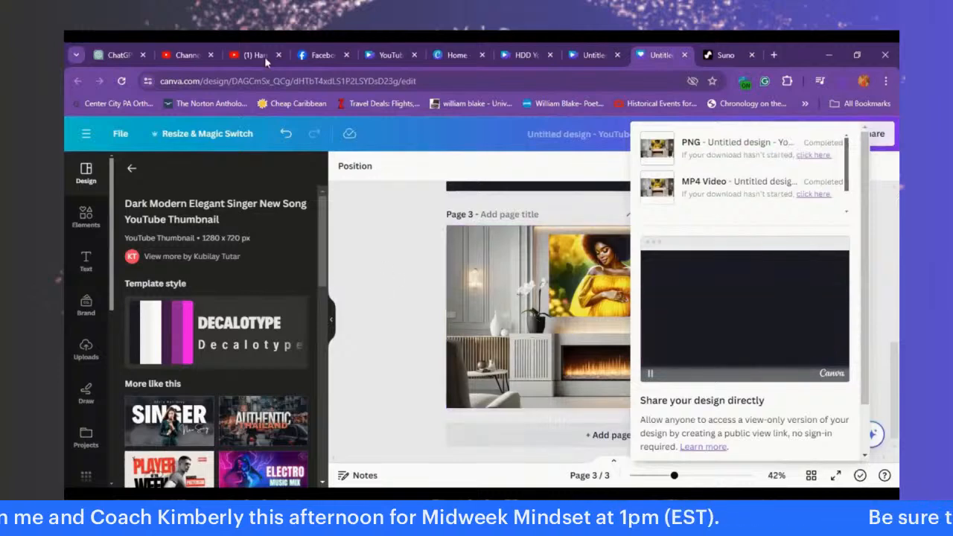
Step: Switch to YouTube Studio and upload the "Untitled design (14)" PNG from Downloads as the video's custom thumbnail
{"action": "left_click", "coordinate": [179, 56]}
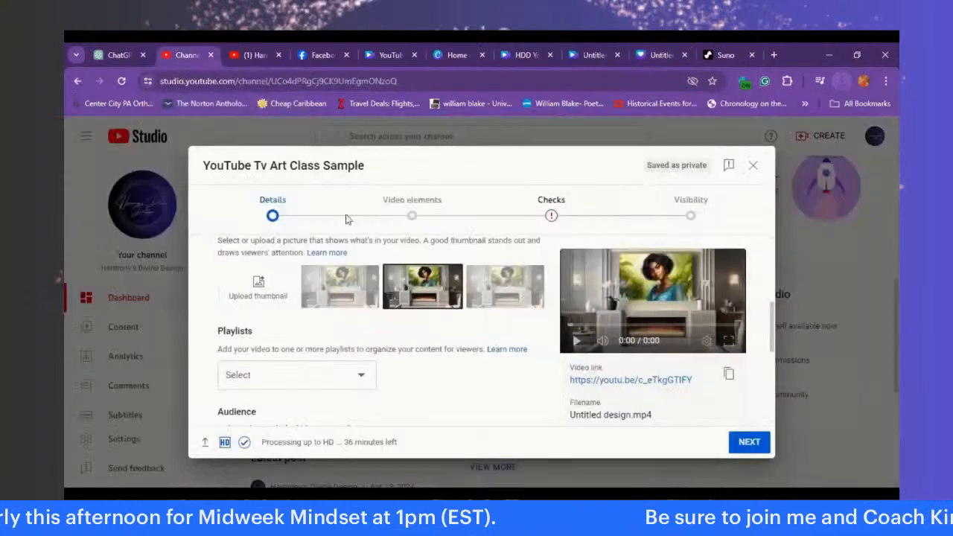
{"action": "left_click", "coordinate": [260, 303]}
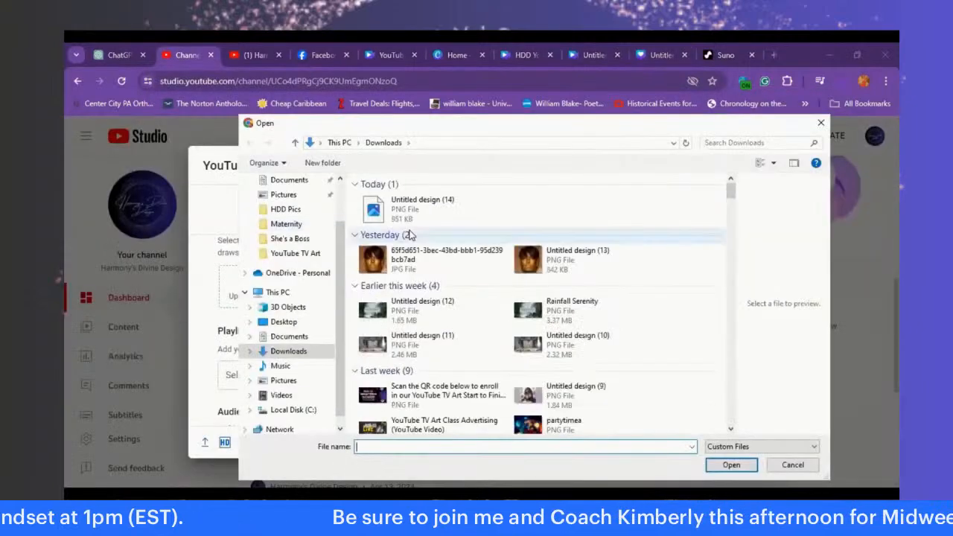
{"action": "left_click", "coordinate": [402, 212]}
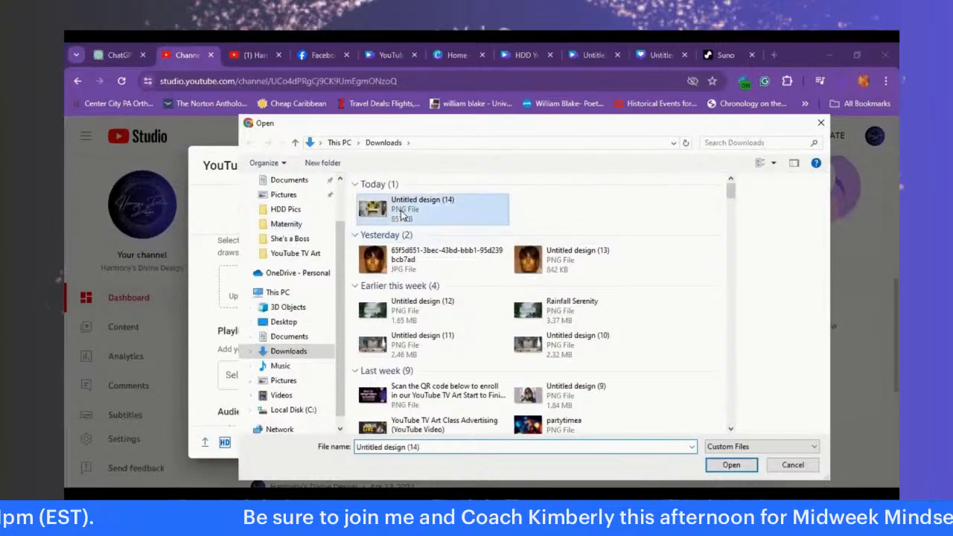
{"action": "left_click", "coordinate": [729, 465]}
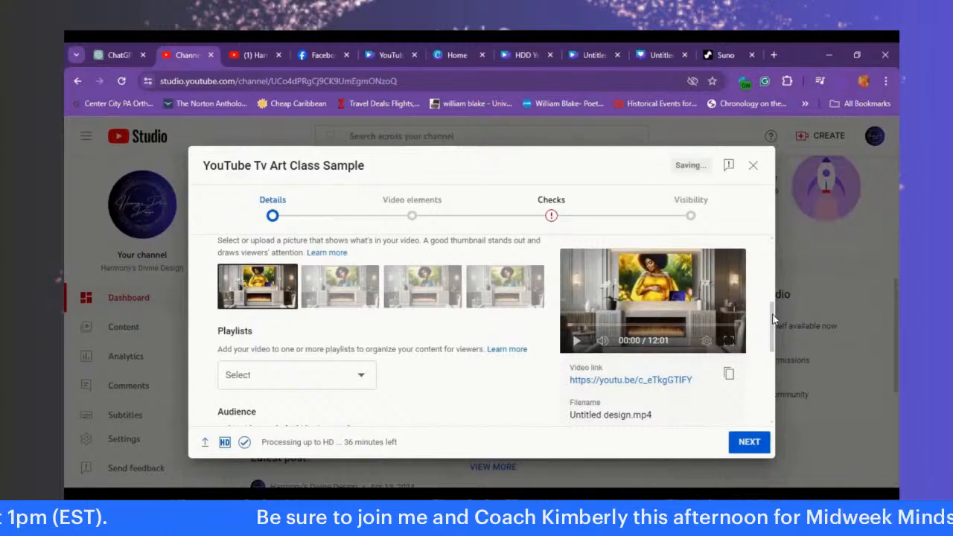
Step: Add the video to the "Harmony's Divine Design: Art & Music Collection" playlist
{"action": "scroll", "coordinate": [773, 327], "scroll_direction": "down", "scroll_amount": 2}
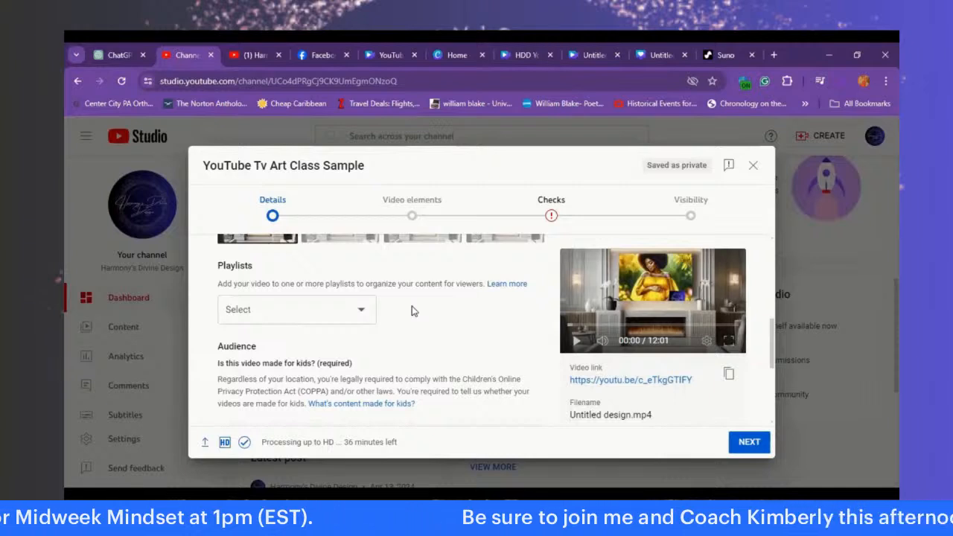
{"action": "left_click", "coordinate": [363, 311]}
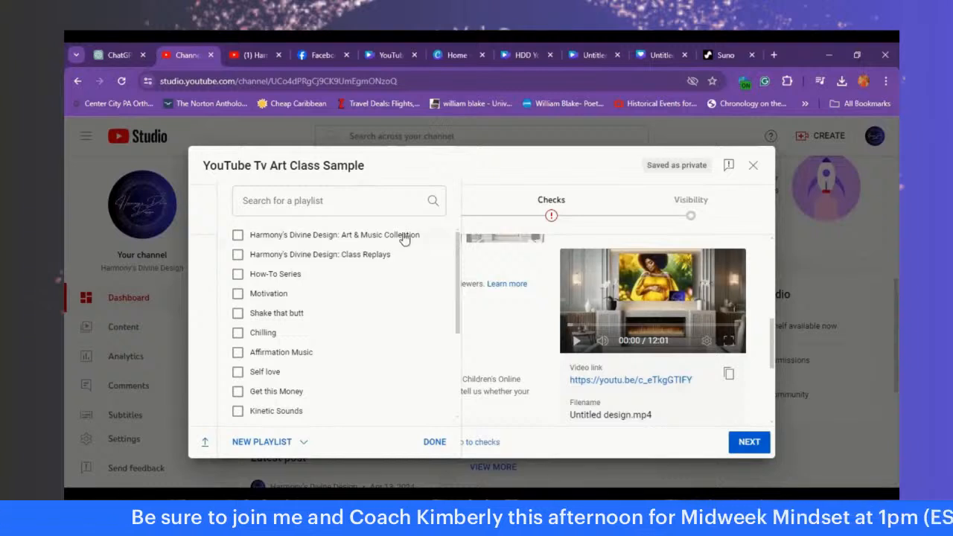
{"action": "left_click", "coordinate": [238, 235]}
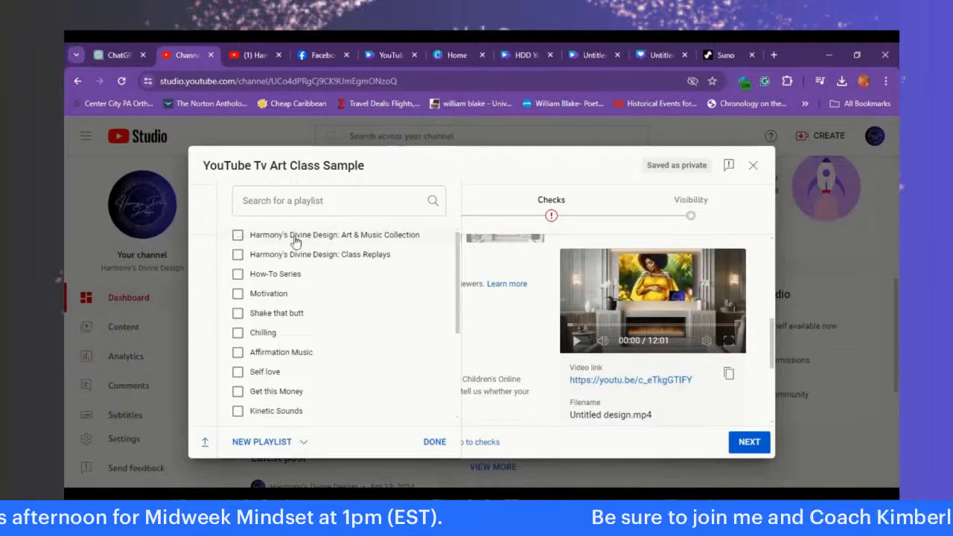
{"action": "left_click", "coordinate": [237, 234]}
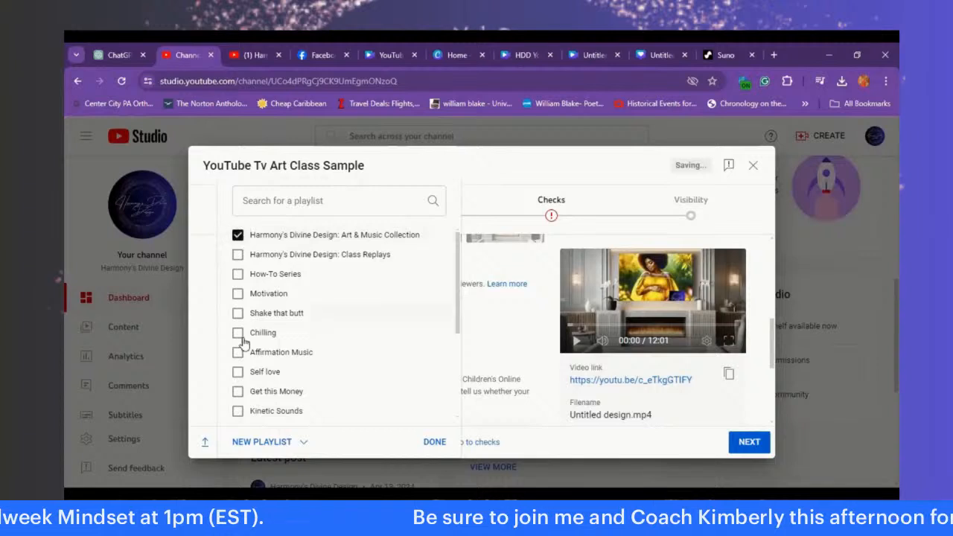
{"action": "left_click", "coordinate": [493, 320]}
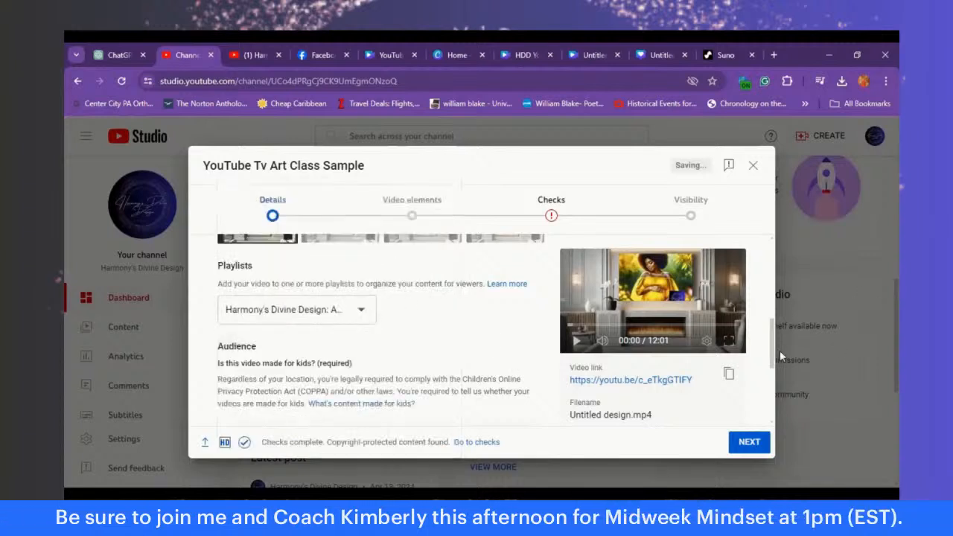
Step: Mark the video as not made for kids and expand the additional settings to review paid promotion and altered content
{"action": "left_click_drag", "start_coordinate": [771, 337], "coordinate": [773, 374]}
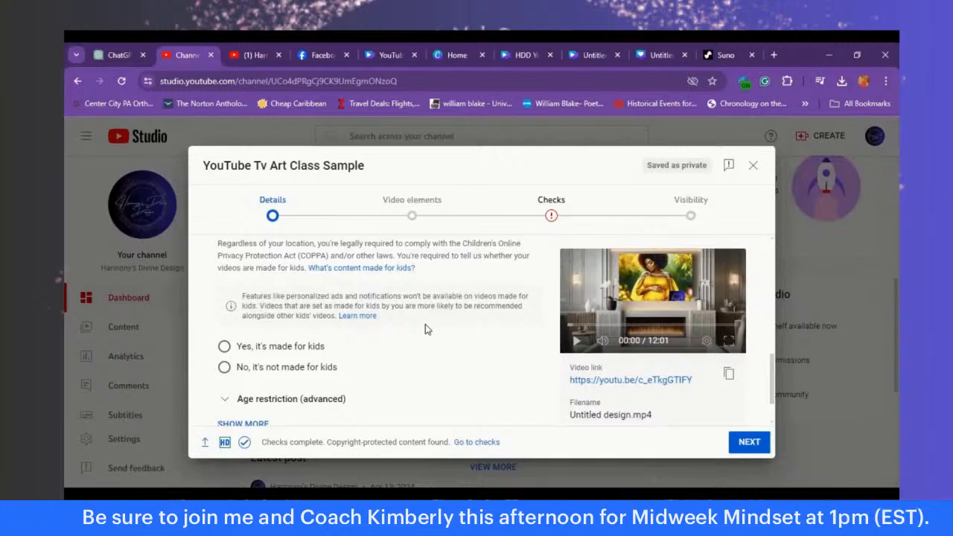
{"action": "left_click", "coordinate": [224, 367]}
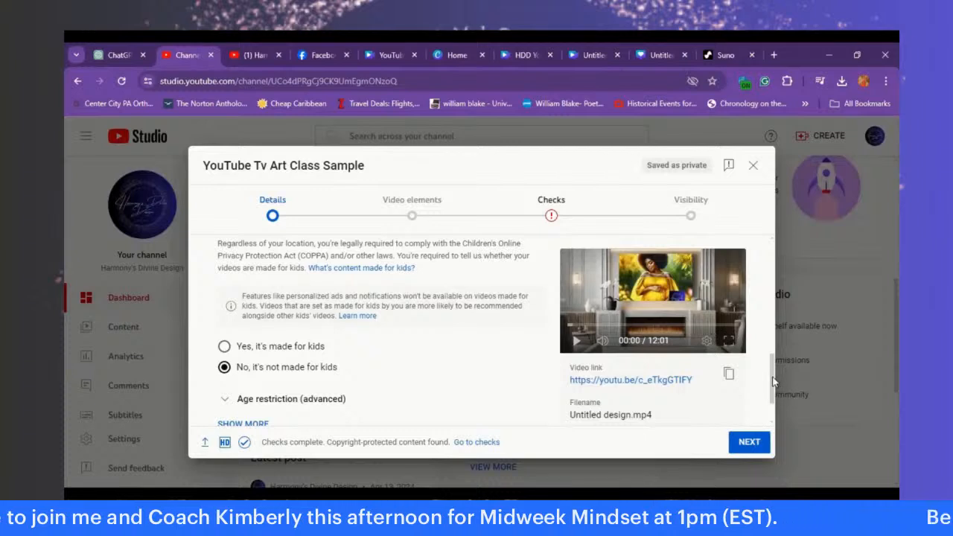
{"action": "scroll", "coordinate": [772, 379], "scroll_direction": "down", "scroll_amount": 2}
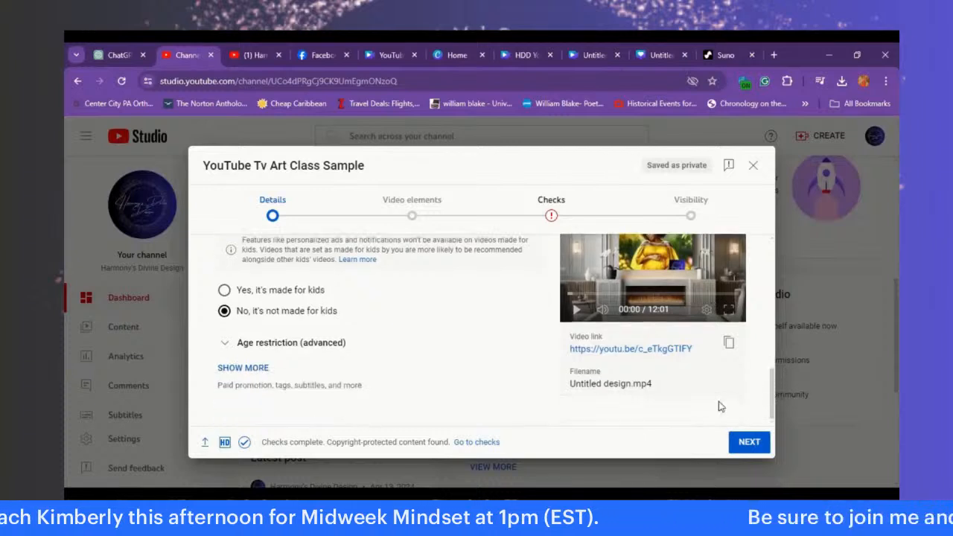
{"action": "left_click", "coordinate": [241, 368]}
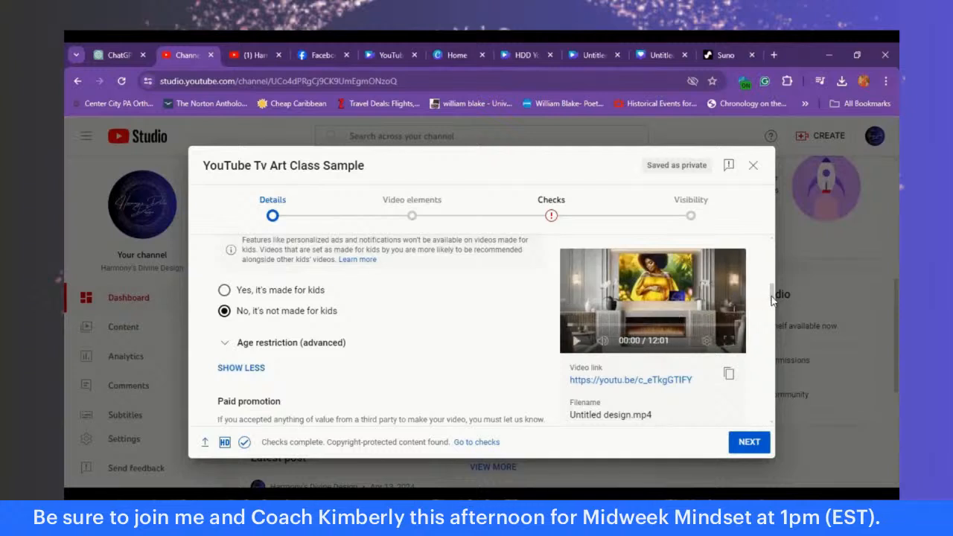
{"action": "left_click_drag", "start_coordinate": [772, 299], "coordinate": [774, 313]}
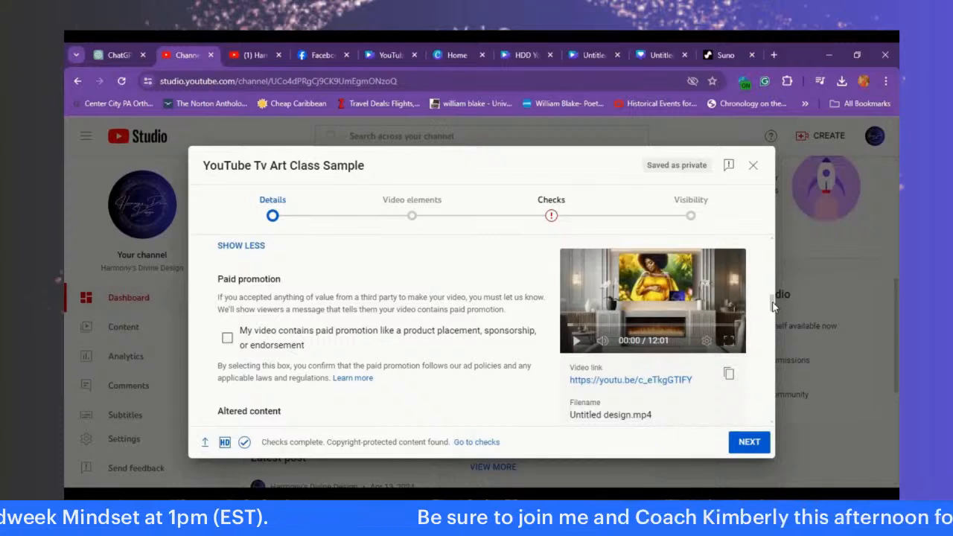
{"action": "left_click_drag", "start_coordinate": [772, 305], "coordinate": [771, 313]}
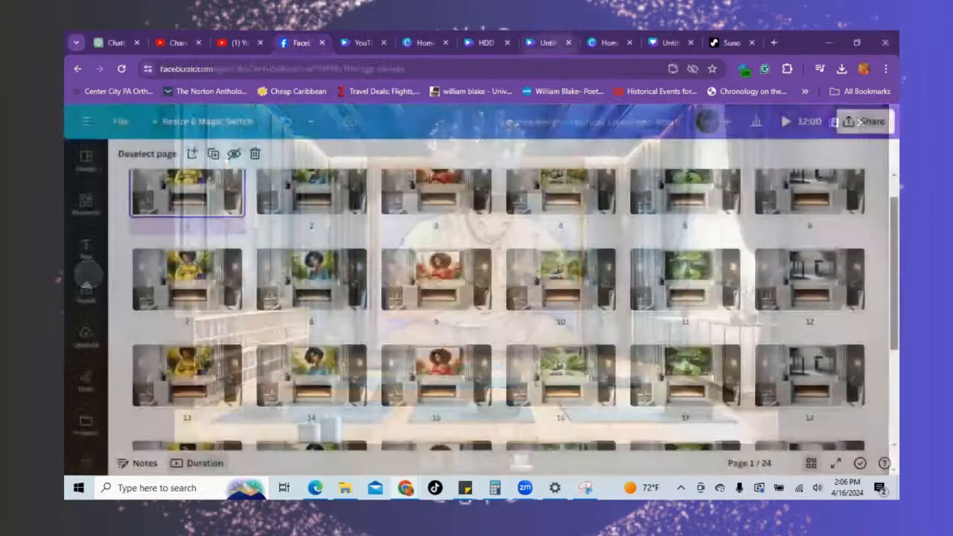
Step: In Canva's YouTube Livestream Video design, duplicate page 24 and open the copy for editing with the timeline collapsed
{"action": "scroll", "coordinate": [498, 297], "scroll_direction": "down", "scroll_amount": 2}
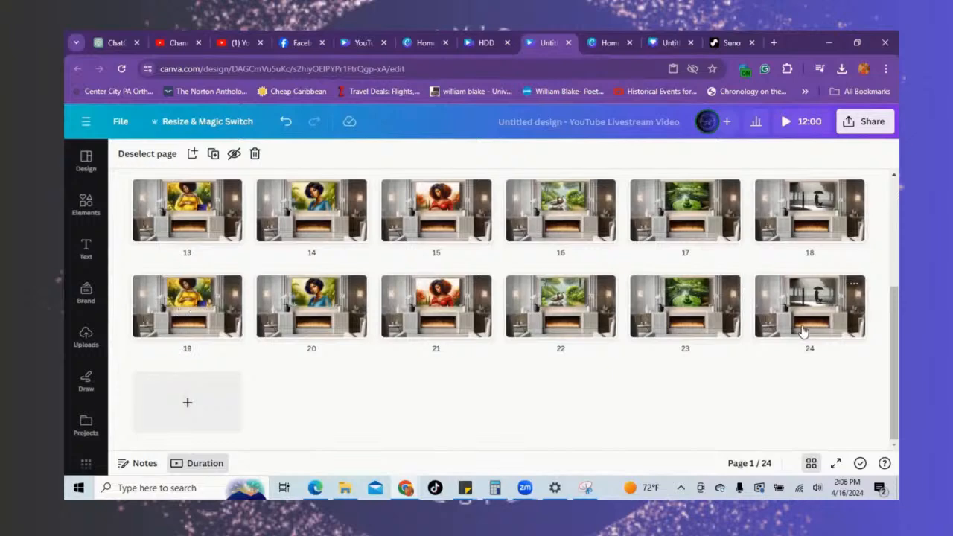
{"action": "left_click", "coordinate": [801, 330]}
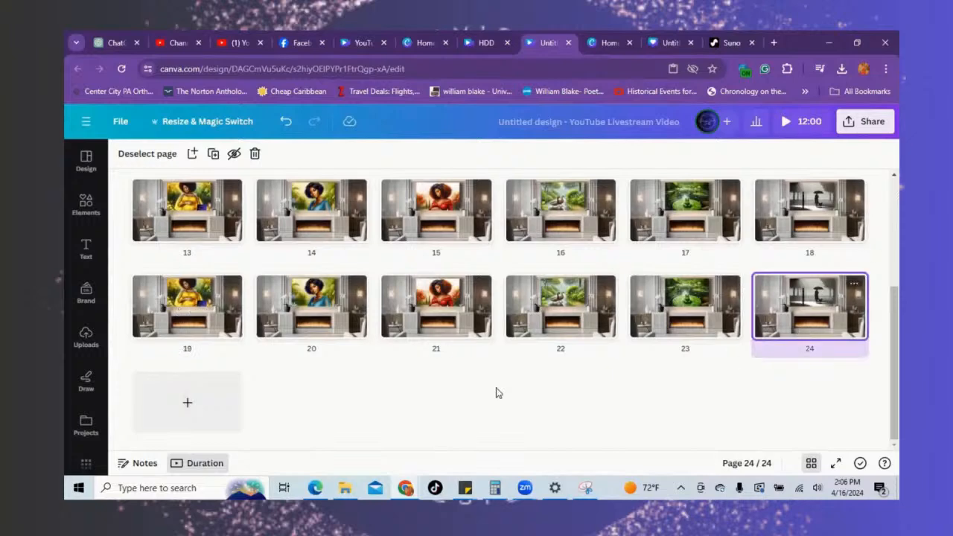
{"action": "left_click", "coordinate": [214, 155]}
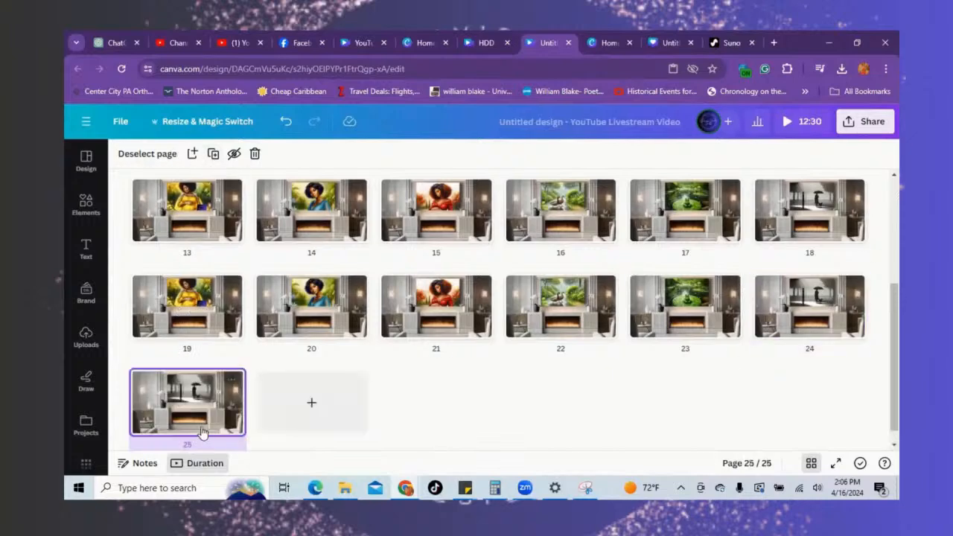
{"action": "double_click", "coordinate": [217, 405]}
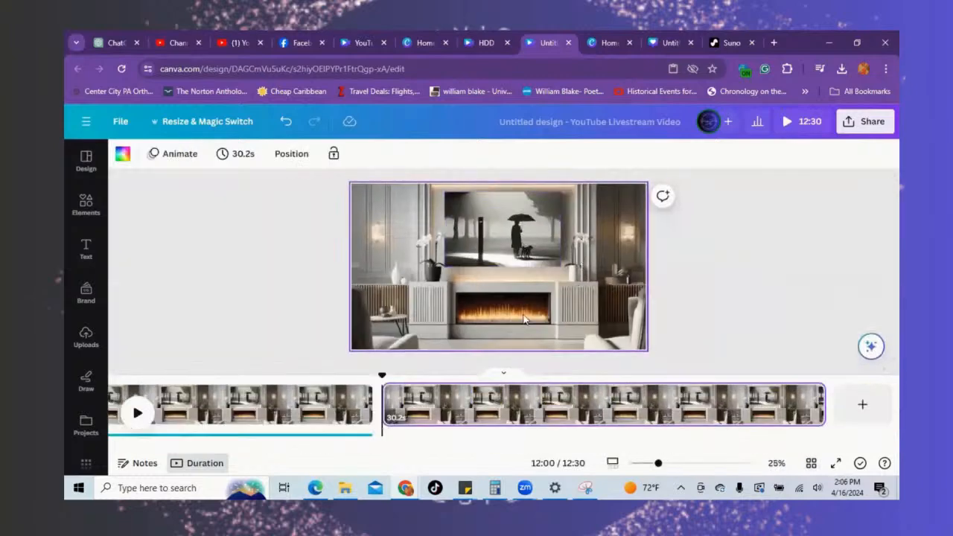
{"action": "left_click", "coordinate": [506, 376]}
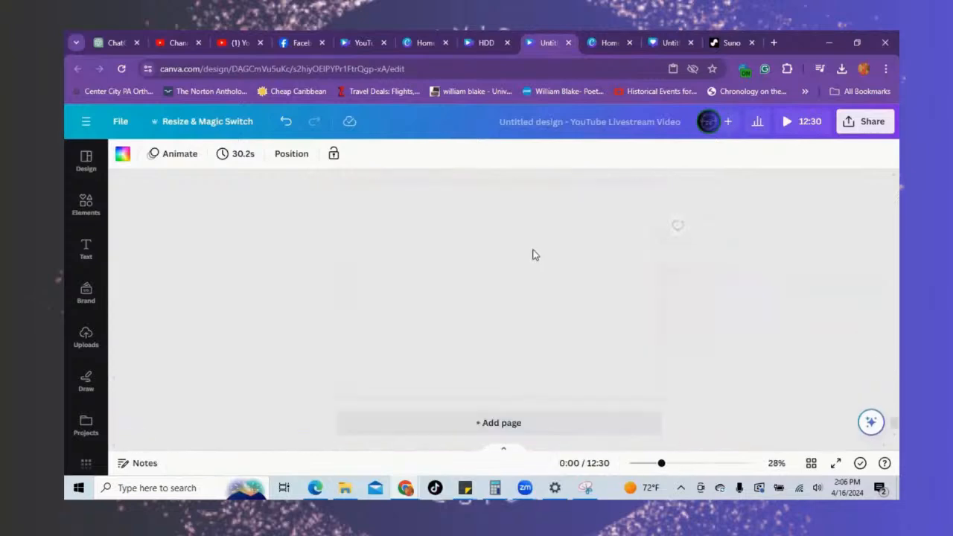
Step: Detach the black-and-white umbrella picture from the TV frame on page 25 and delete it
{"action": "left_click", "coordinate": [532, 256]}
{"action": "right_click", "coordinate": [532, 258]}
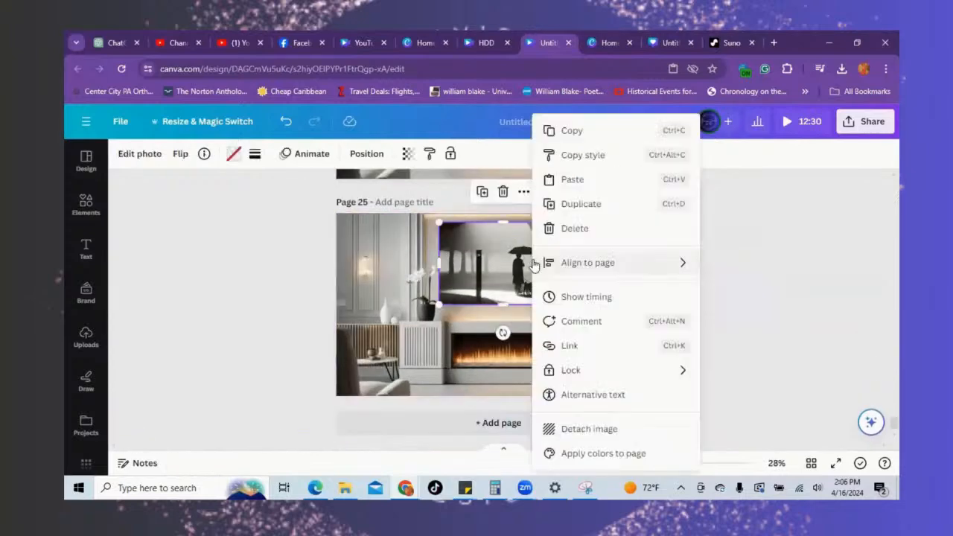
{"action": "left_click", "coordinate": [568, 431]}
{"action": "left_click_drag", "start_coordinate": [488, 301], "coordinate": [415, 308]}
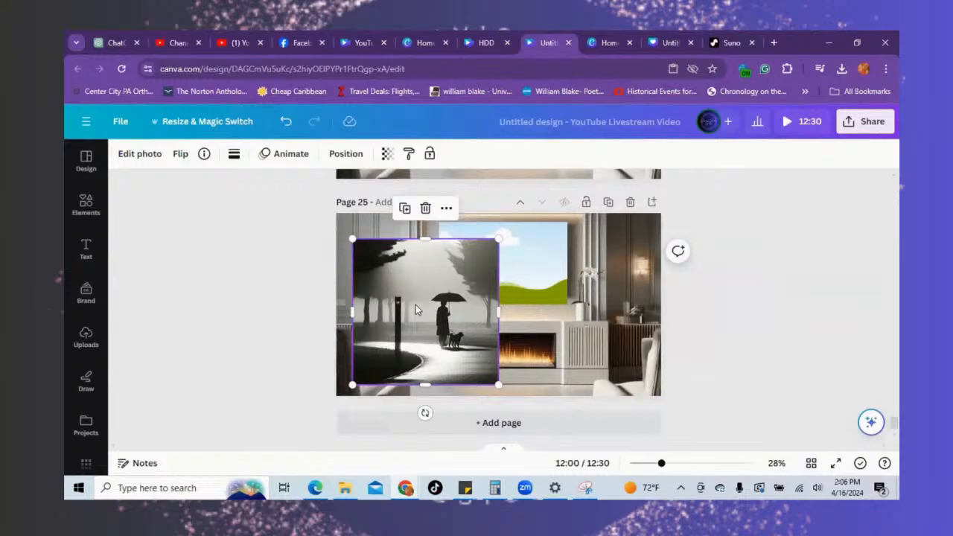
{"action": "key", "text": "Delete"}
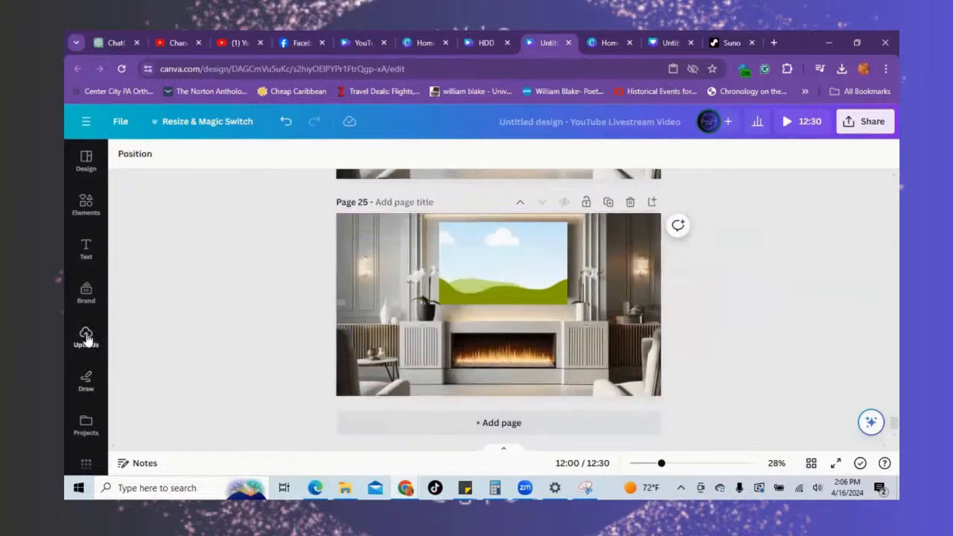
Step: Switch to the Harmony's Divine Design Art Facebook group and copy the praying man watercolor image from its media
{"action": "left_click", "coordinate": [291, 43]}
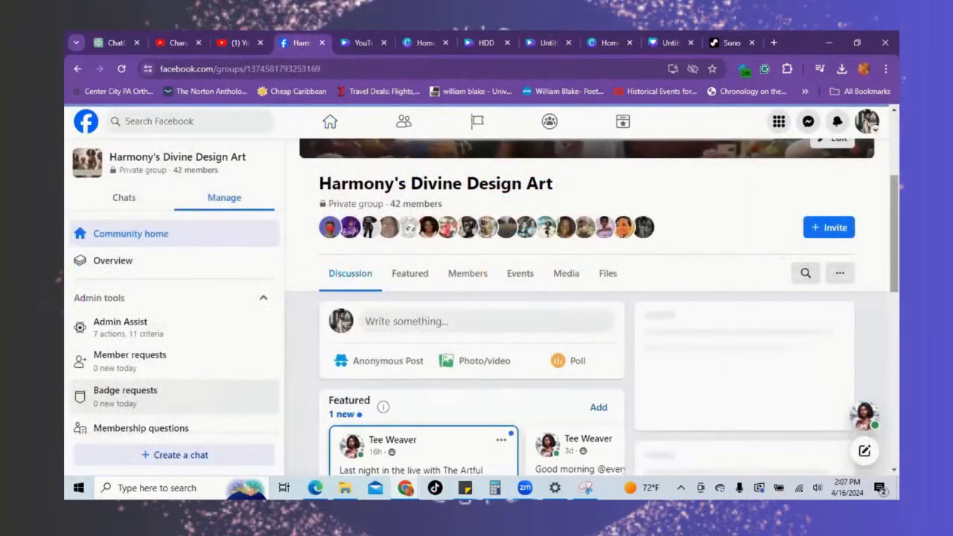
{"action": "scroll", "coordinate": [473, 320], "scroll_direction": "down", "scroll_amount": 4}
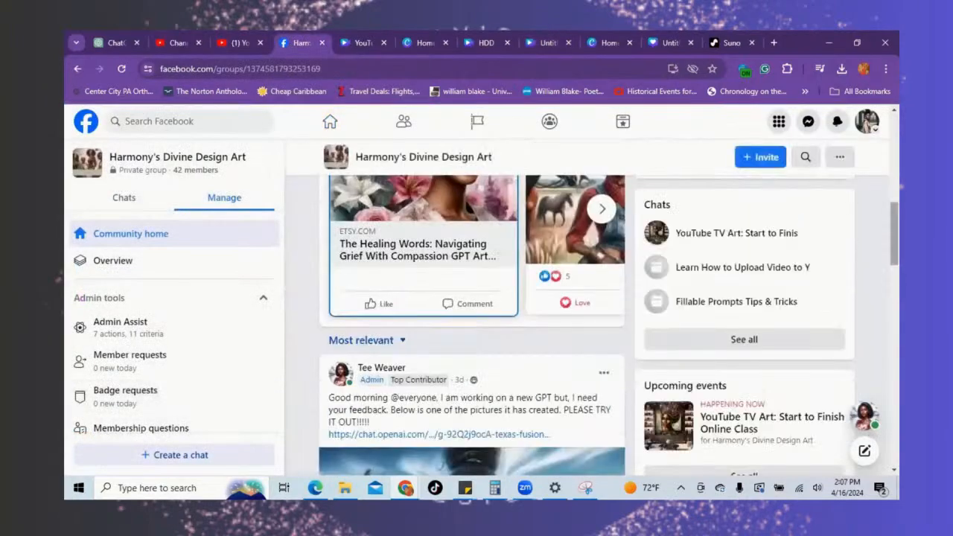
{"action": "scroll", "coordinate": [473, 320], "scroll_direction": "down", "scroll_amount": 6}
{"action": "scroll", "coordinate": [472, 325], "scroll_direction": "down", "scroll_amount": 10}
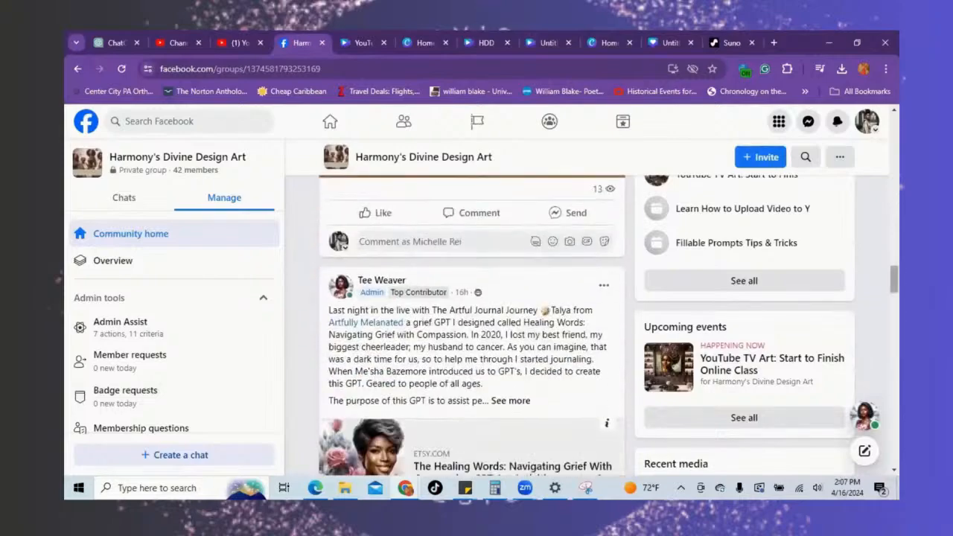
{"action": "scroll", "coordinate": [472, 325], "scroll_direction": "down", "scroll_amount": 8}
{"action": "scroll", "coordinate": [473, 325], "scroll_direction": "down", "scroll_amount": 10}
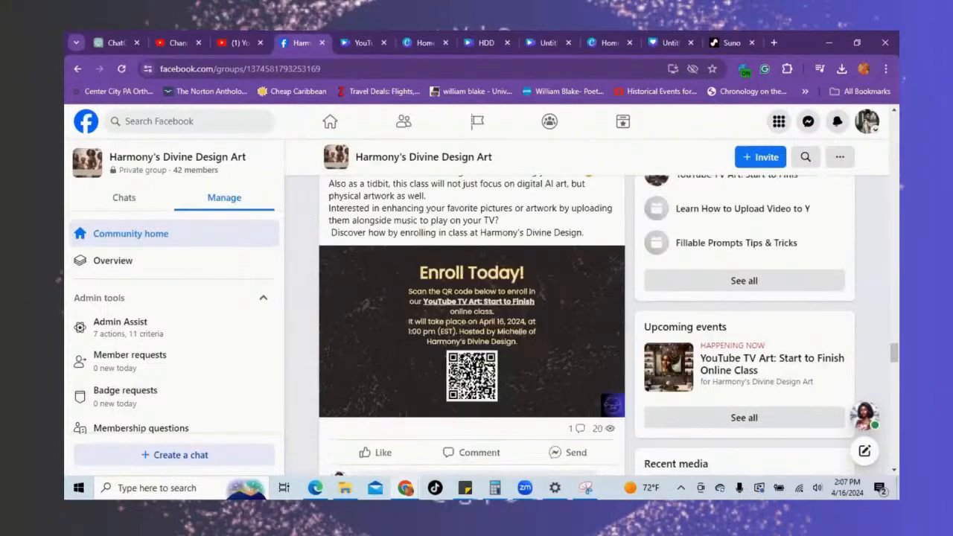
{"action": "scroll", "coordinate": [472, 326], "scroll_direction": "down", "scroll_amount": 10}
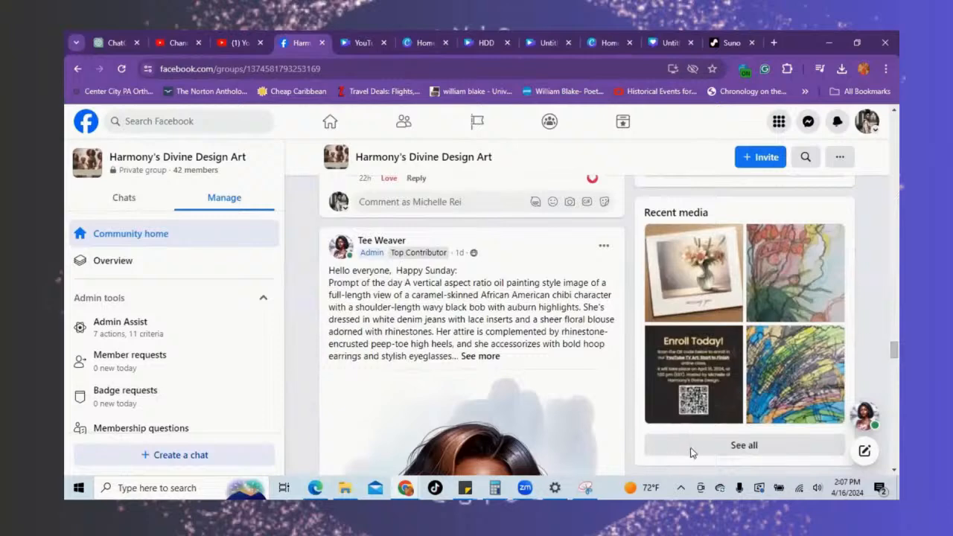
{"action": "left_click", "coordinate": [692, 448]}
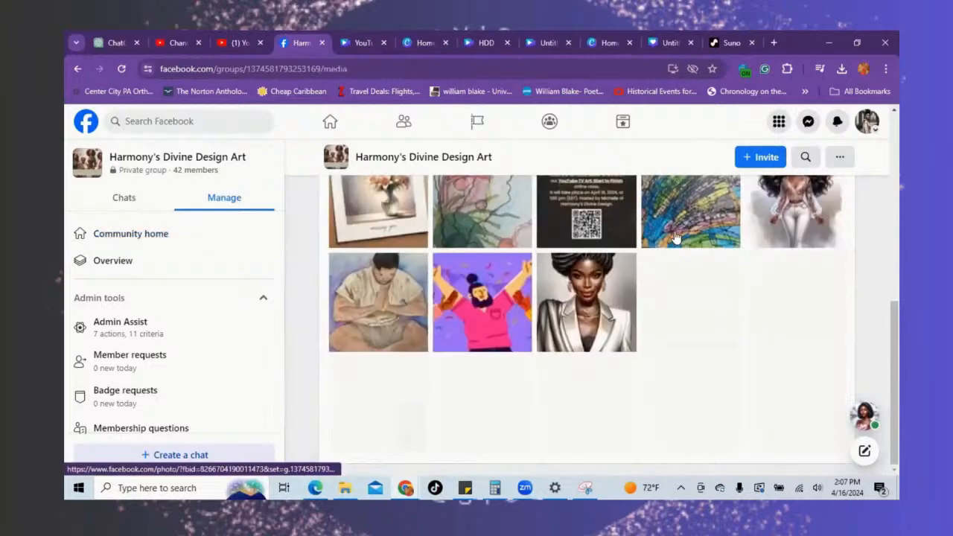
{"action": "left_click", "coordinate": [378, 310]}
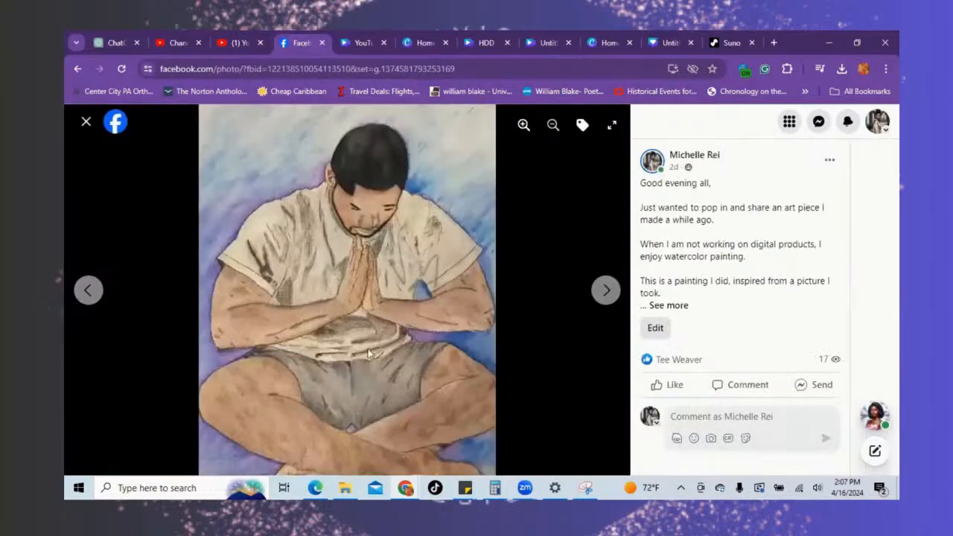
{"action": "right_click", "coordinate": [358, 329]}
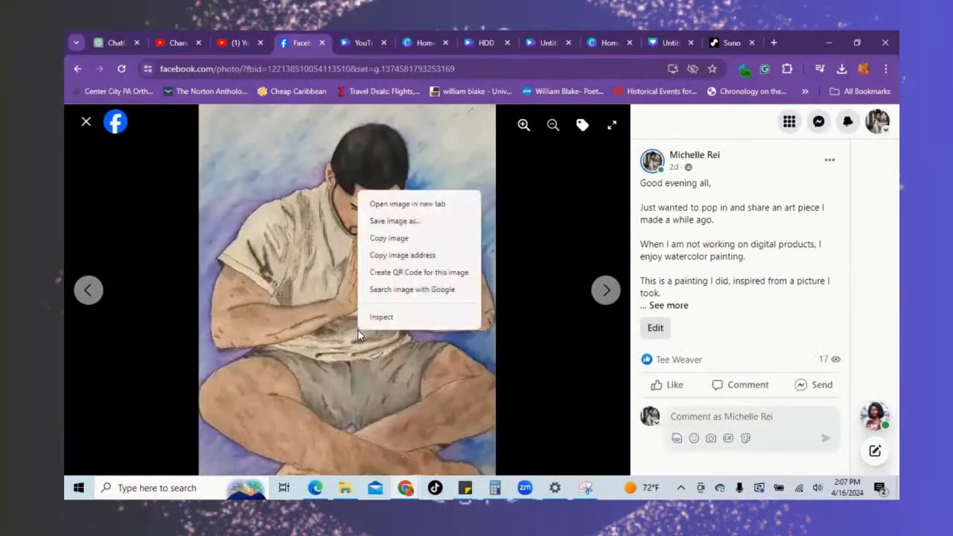
{"action": "left_click", "coordinate": [395, 239]}
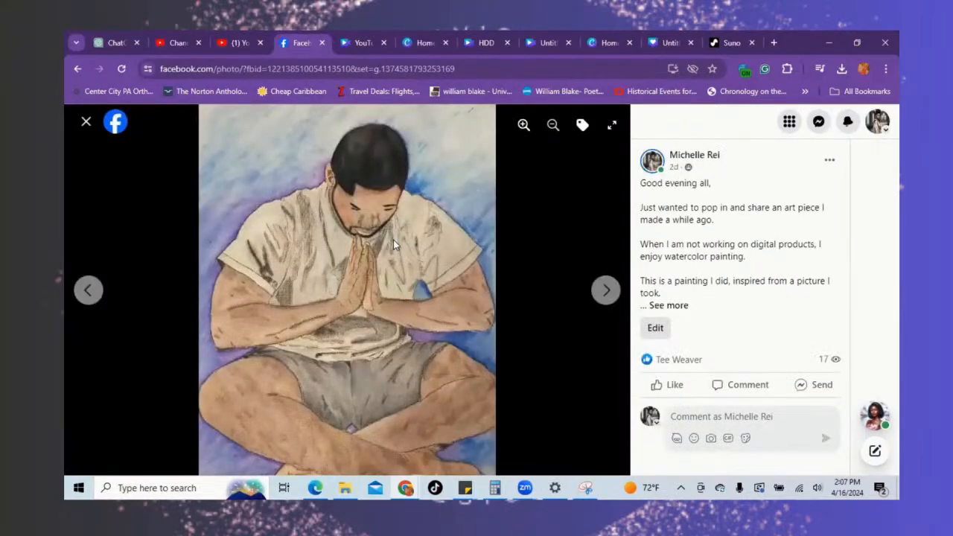
Step: Return to the Canva livestream design, paste the painting onto page 25 and place it in the empty TV frame
{"action": "left_click", "coordinate": [658, 43]}
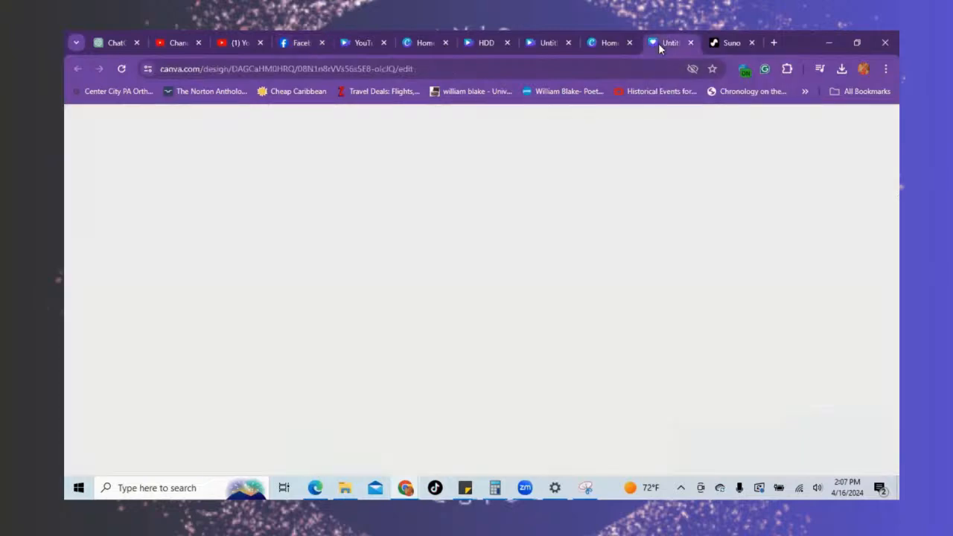
{"action": "left_click", "coordinate": [614, 43]}
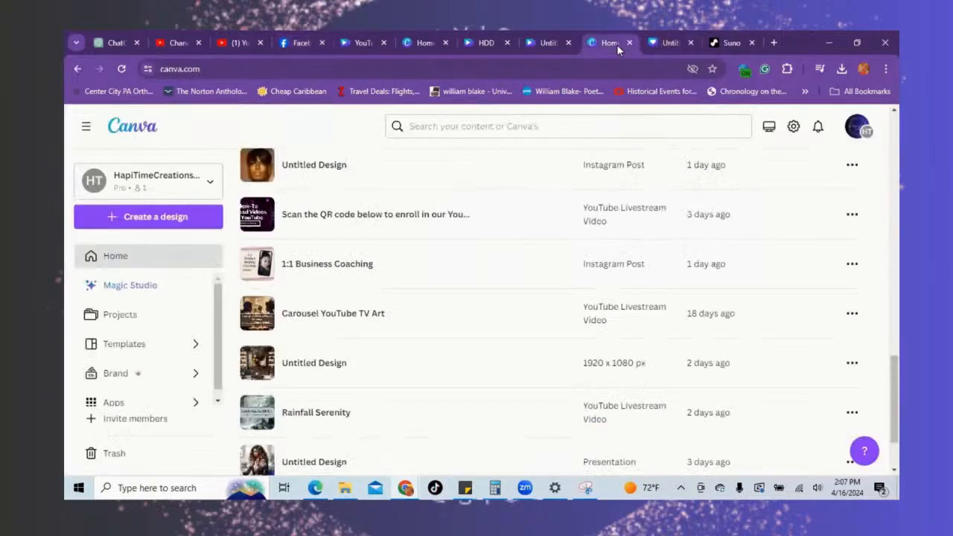
{"action": "left_click", "coordinate": [546, 47]}
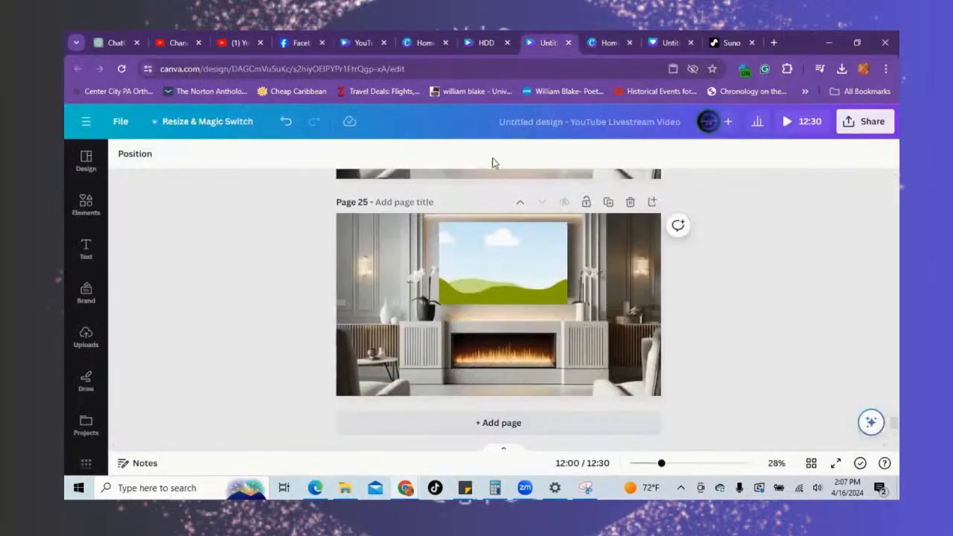
{"action": "right_click", "coordinate": [409, 342]}
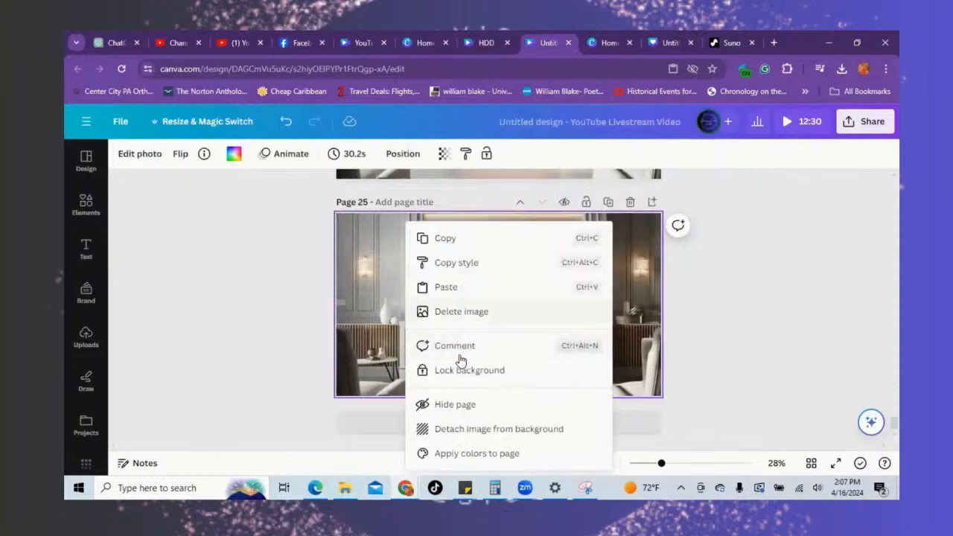
{"action": "left_click", "coordinate": [446, 287]}
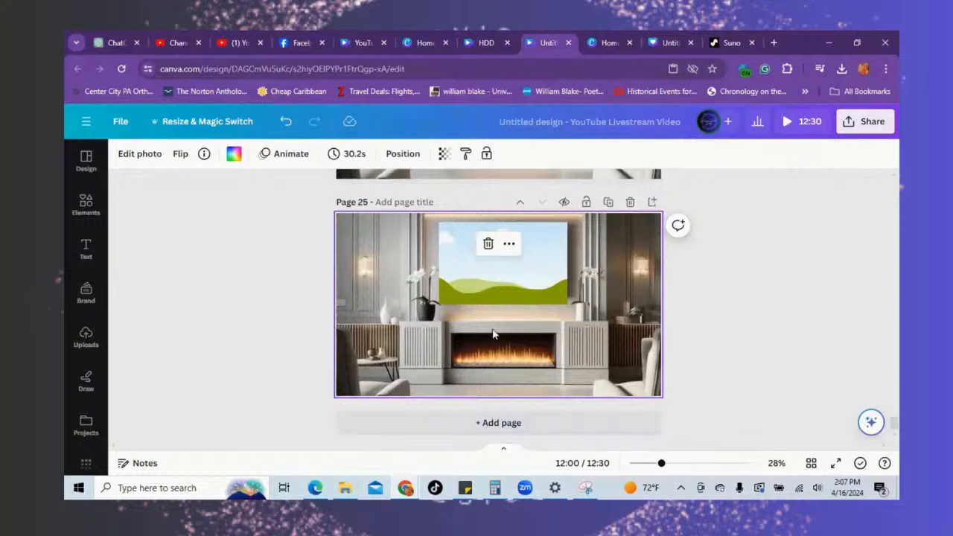
{"action": "left_click_drag", "start_coordinate": [508, 322], "coordinate": [513, 282]}
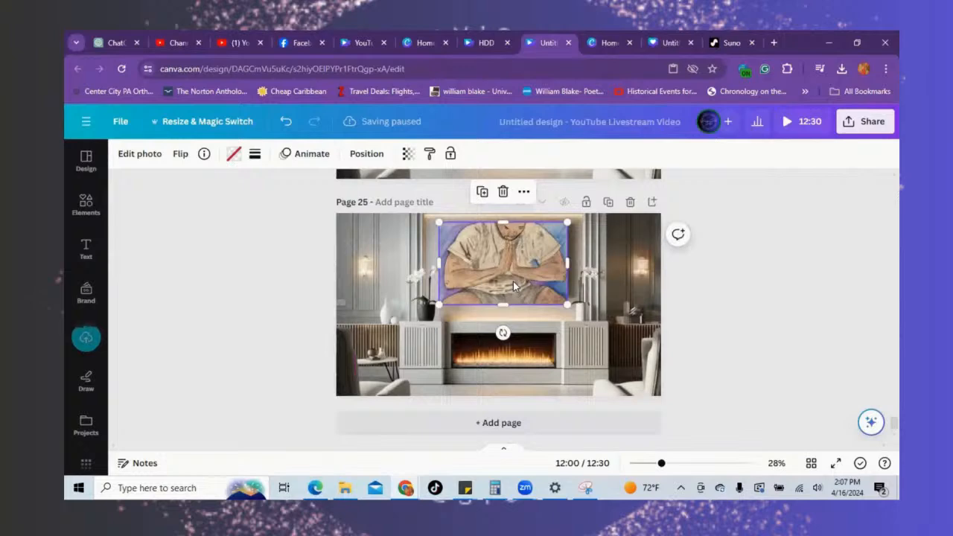
Step: Move the painting down within its frame crop to bring the man's head into the frame
{"action": "double_click", "coordinate": [499, 297]}
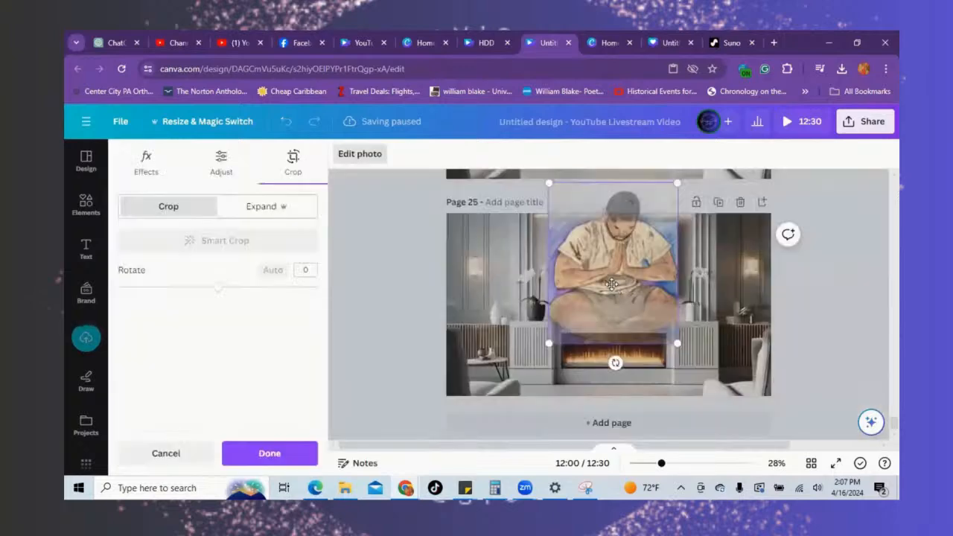
{"action": "left_click_drag", "start_coordinate": [611, 284], "coordinate": [615, 338]}
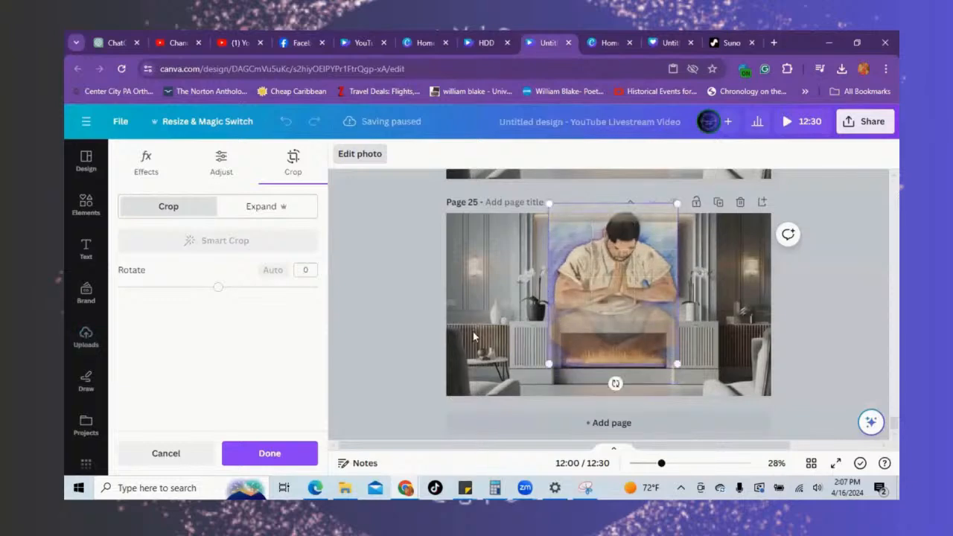
{"action": "left_click", "coordinate": [255, 445]}
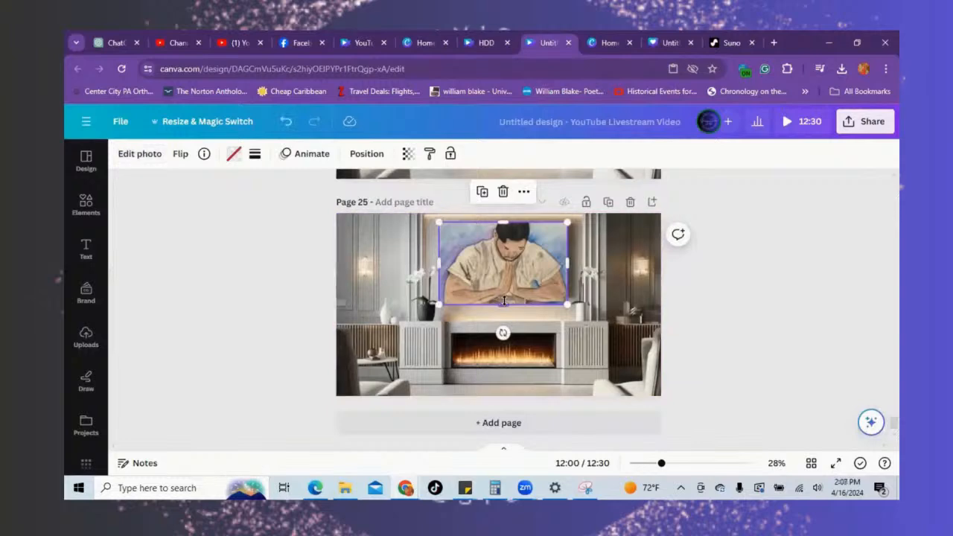
Step: Extend the framed painting down over the fireplace and slightly upward to nearly the full page height
{"action": "left_click_drag", "start_coordinate": [503, 301], "coordinate": [510, 378]}
{"action": "left_click_drag", "start_coordinate": [503, 221], "coordinate": [500, 218]}
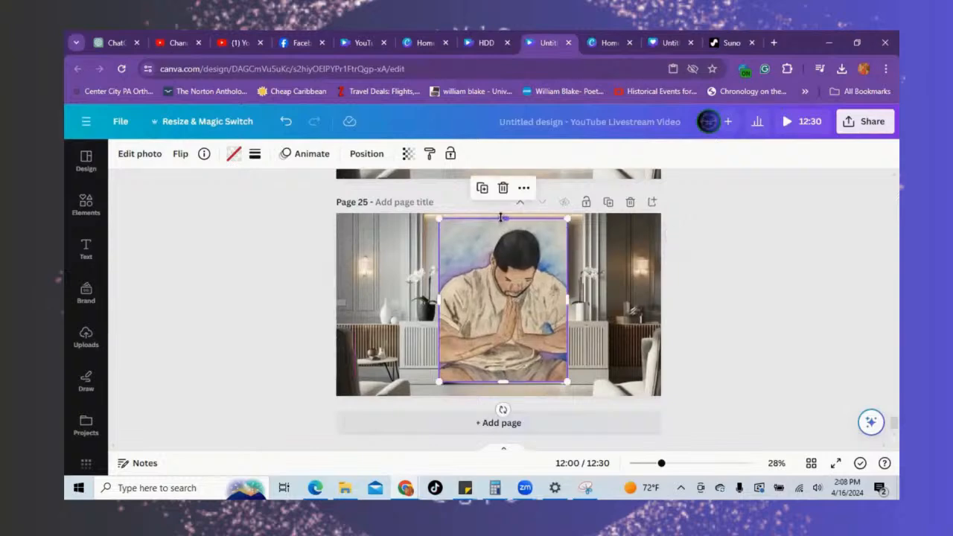
{"action": "left_click", "coordinate": [762, 244]}
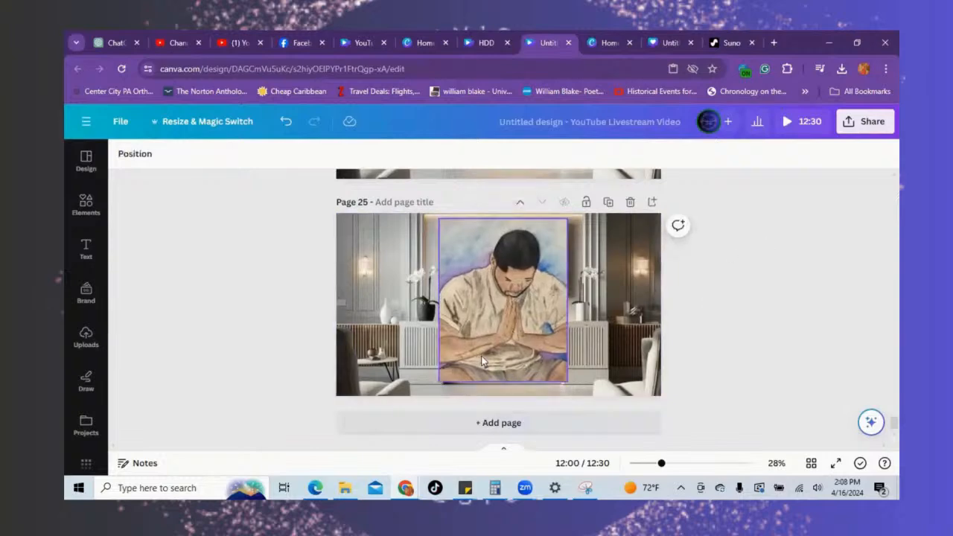